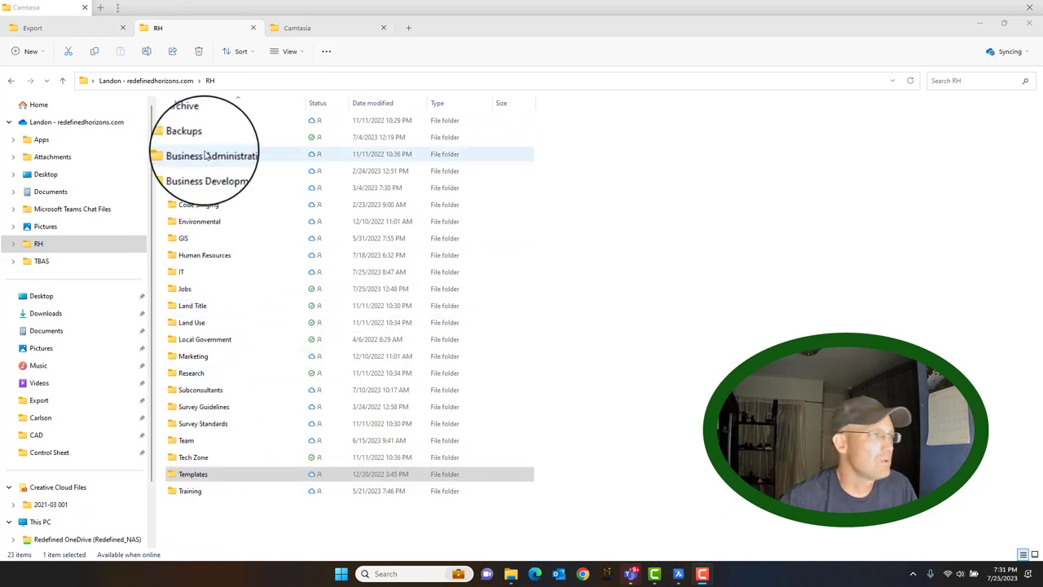
Copy the Control Sheet folder from the CAD templates under RH > Templates > RH > CAD
left_click(194, 479)
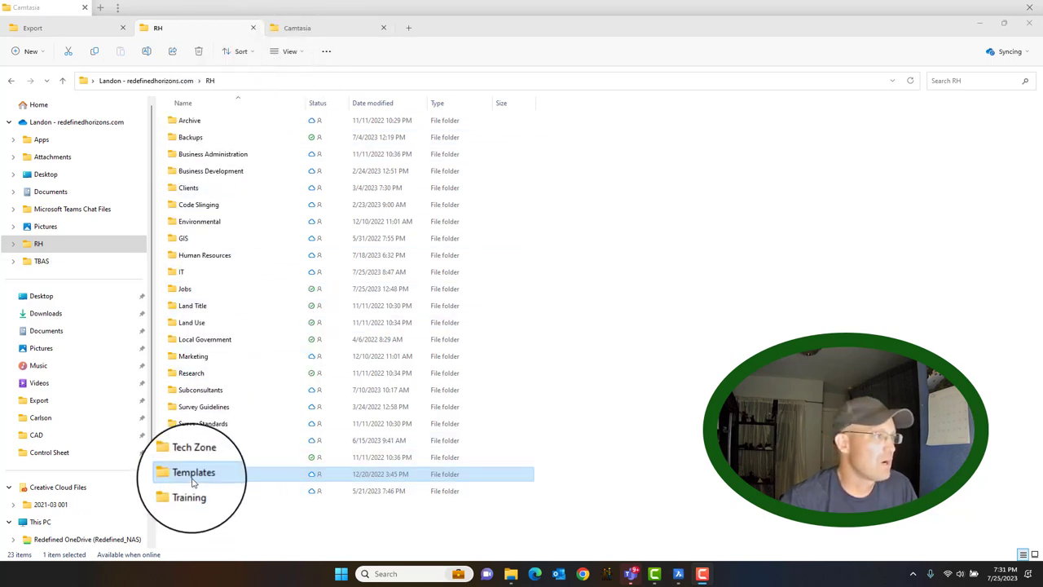
double_click(194, 481)
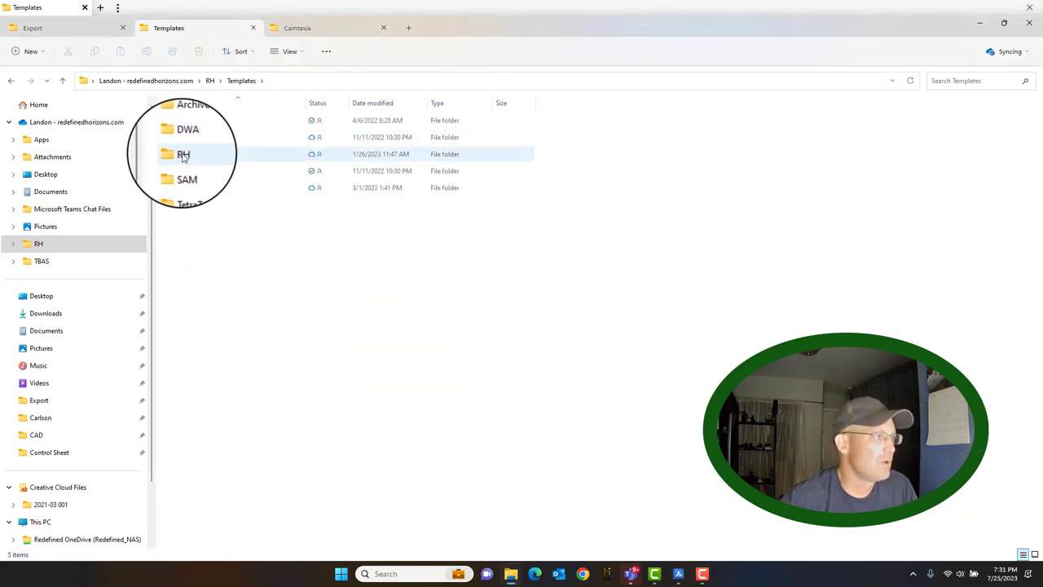
left_click(183, 156)
double_click(183, 156)
left_click(188, 154)
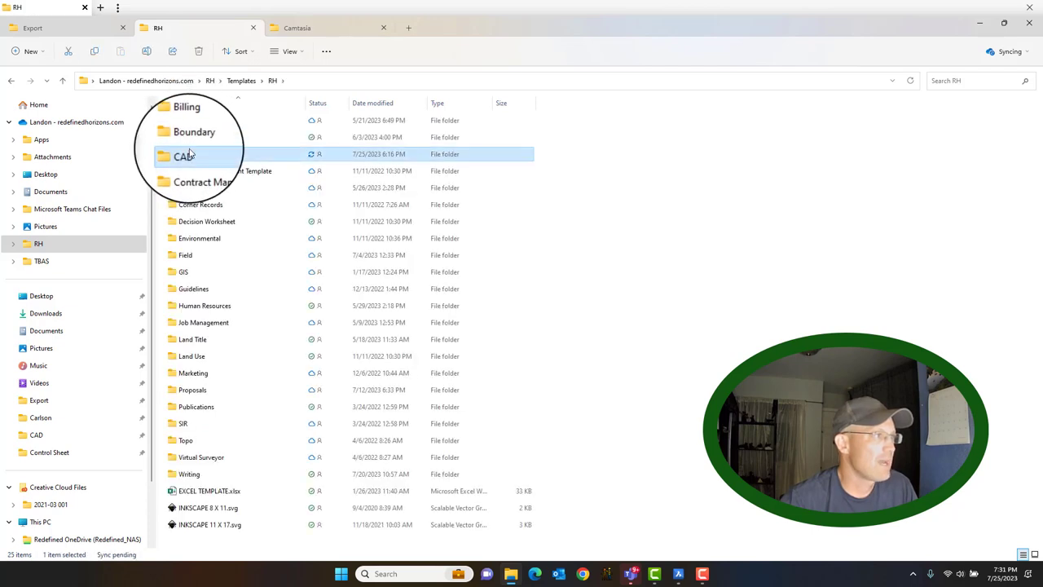
double_click(188, 154)
right_click(197, 239)
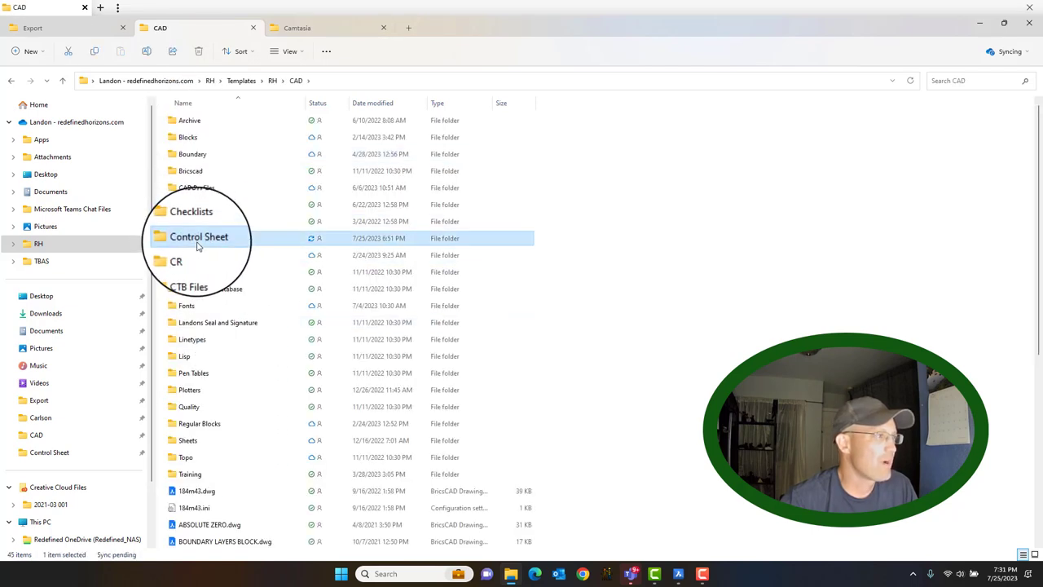
left_click(233, 255)
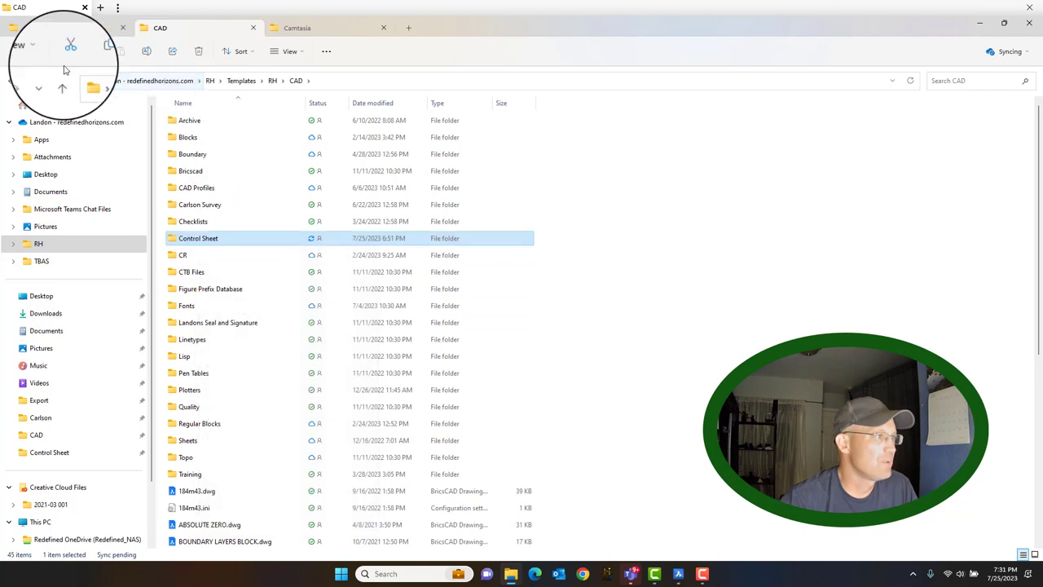
Paste the copied Control Sheet folder into the Mapping folder of the job 072-001 Sonrisa Solar - Mendota
left_click(32, 27)
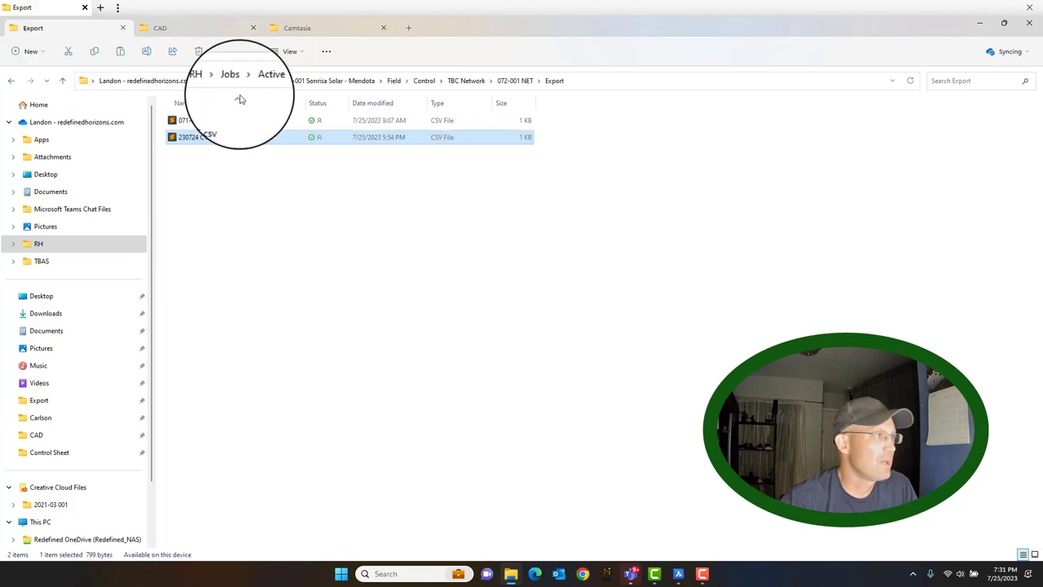
left_click(394, 82)
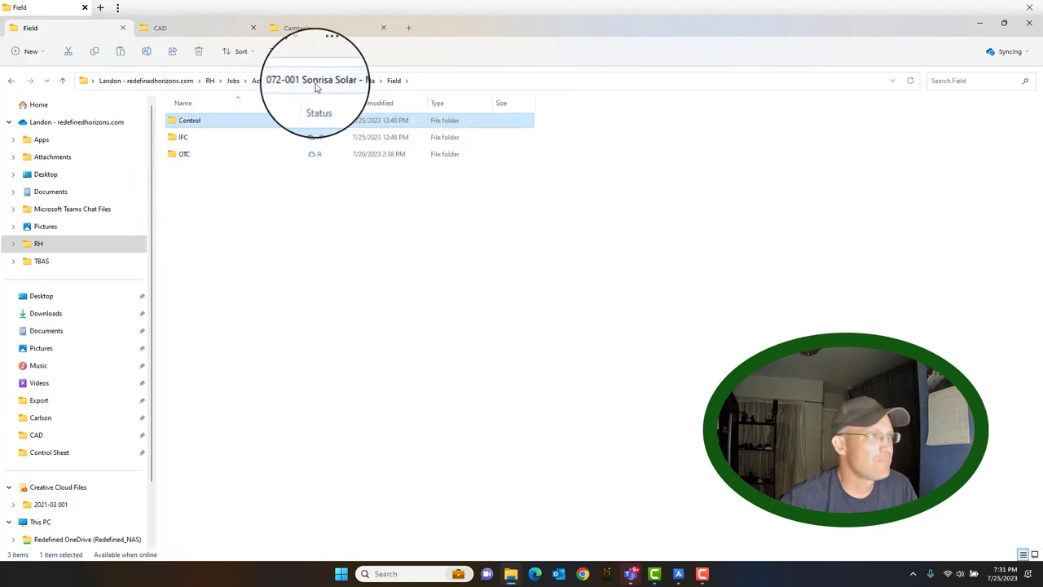
left_click(334, 85)
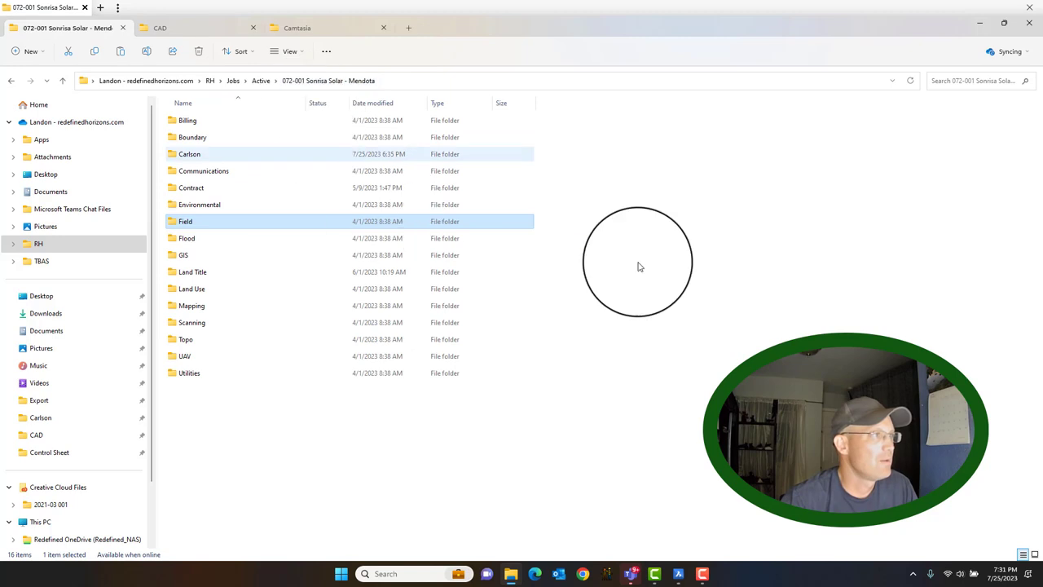
double_click(216, 305)
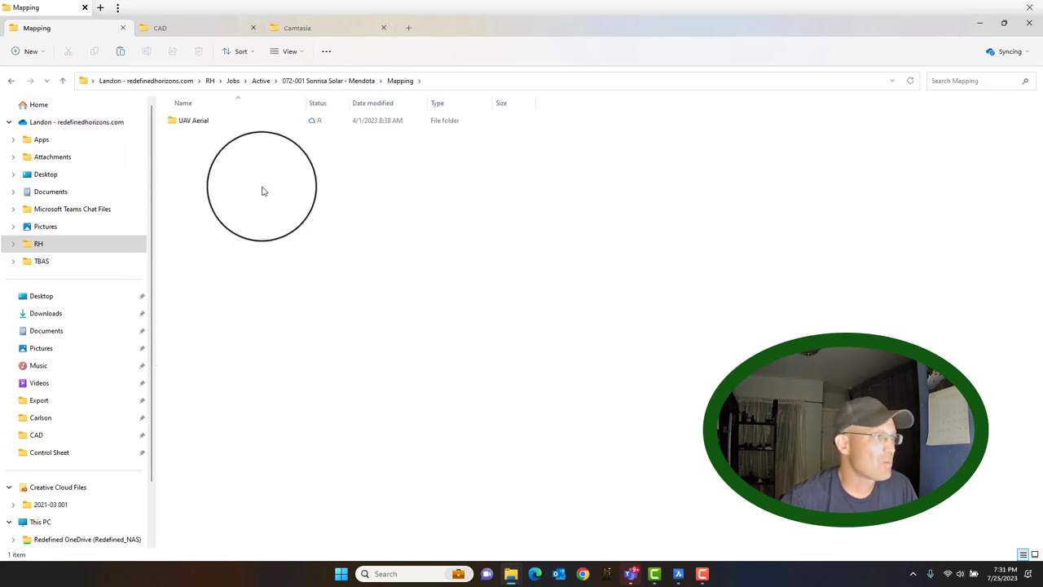
right_click(268, 196)
left_click(274, 204)
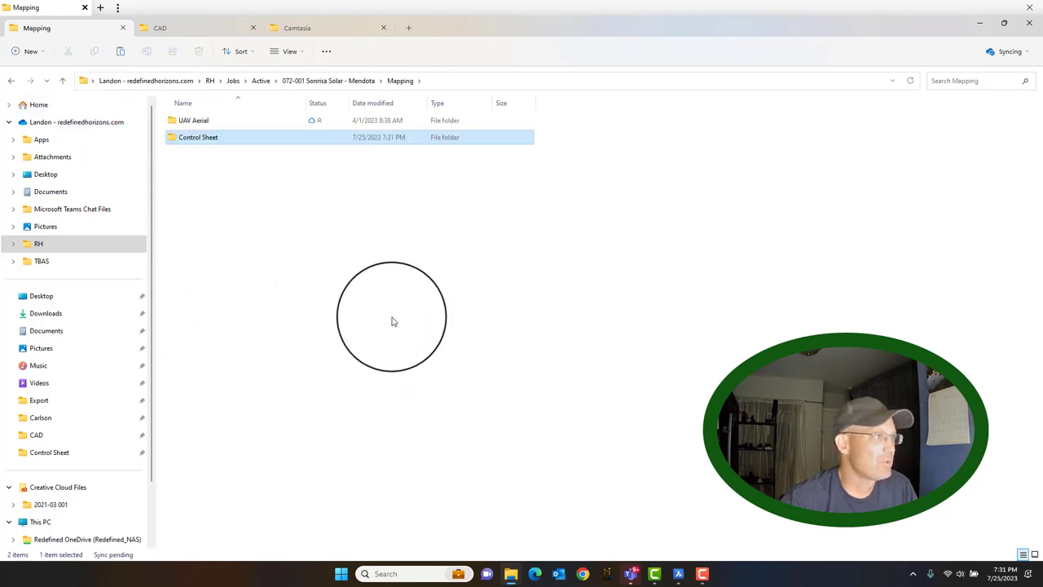
Review the drawings in the job's new Control Sheet folder and open CTLS.dwg in BricsCAD
double_click(202, 138)
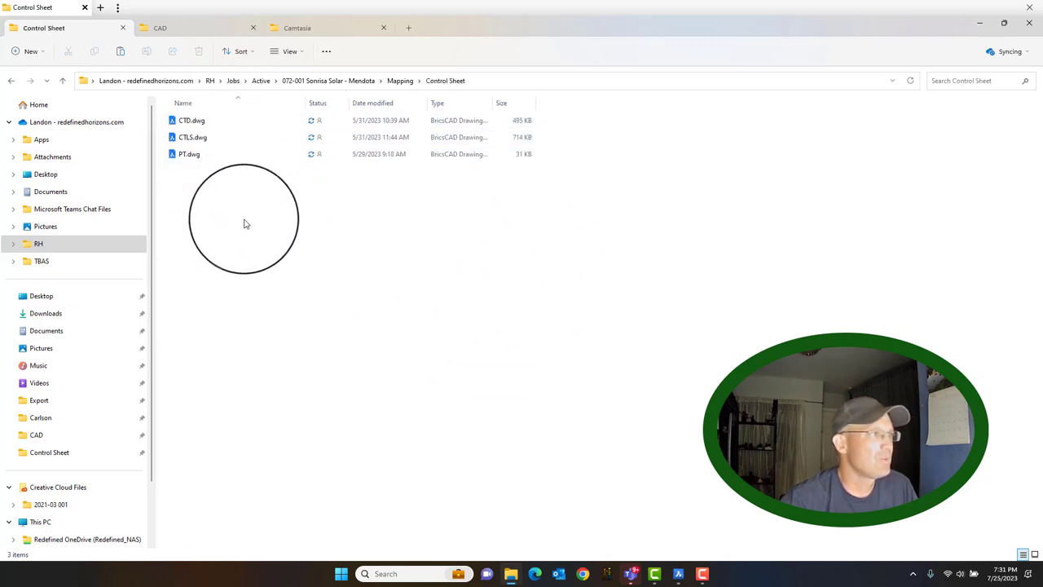
left_click(192, 158)
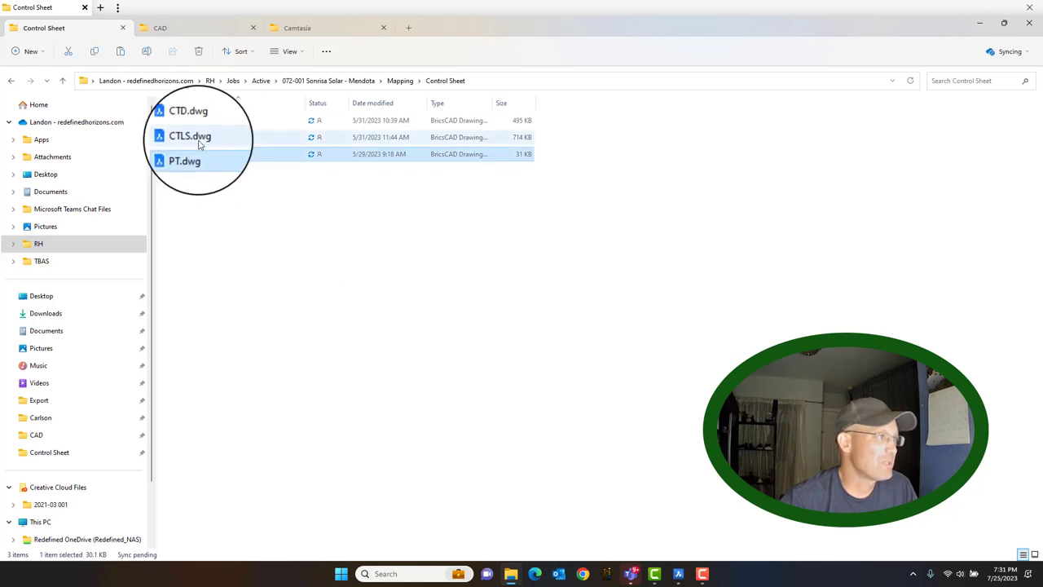
left_click(201, 140)
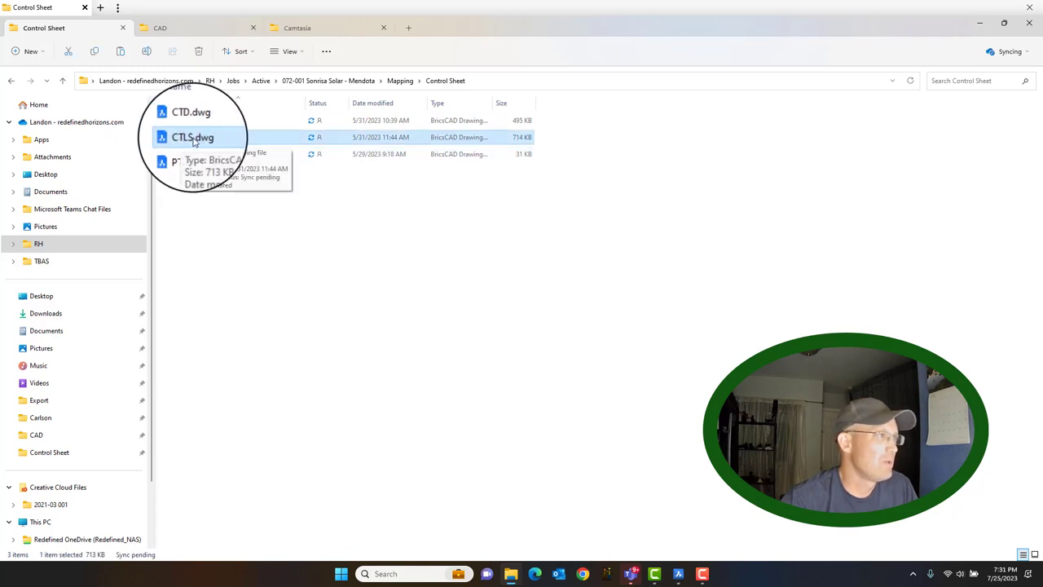
left_click(194, 127)
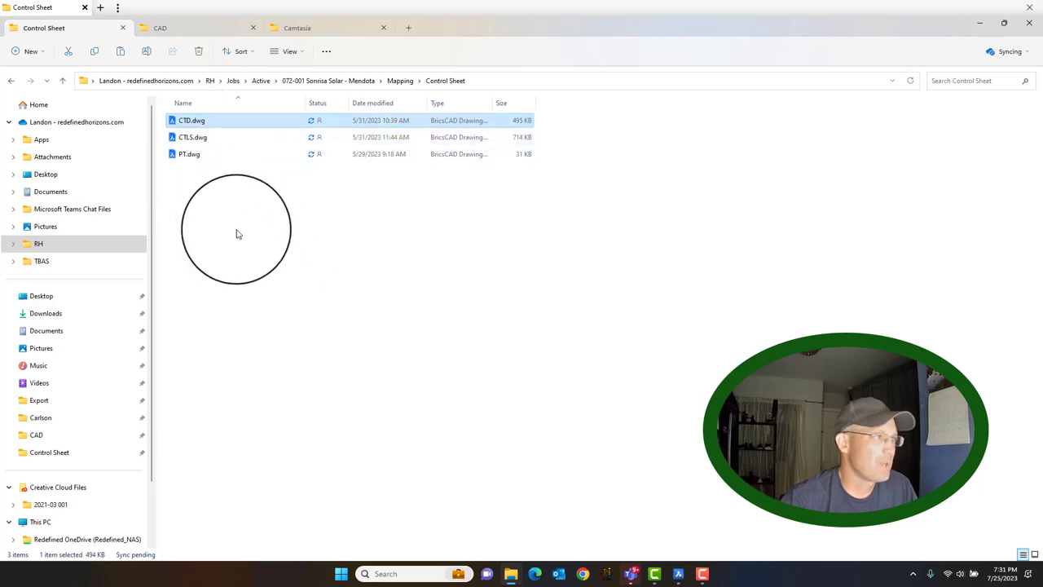
left_click(358, 266)
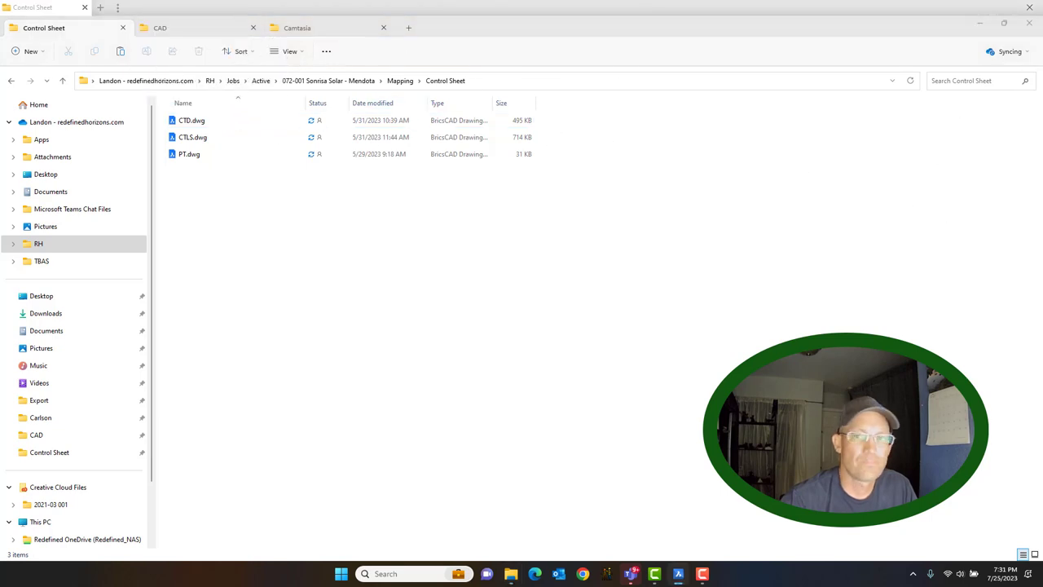
left_click(195, 137)
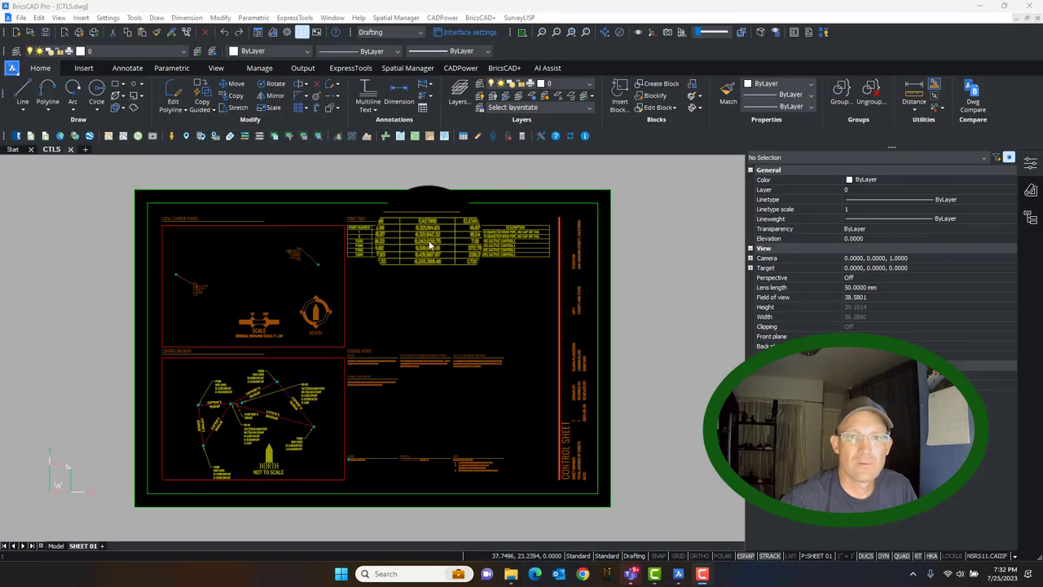
Rename the SHEET 01 layout of the control sheet drawing to CTLS
left_click(700, 344)
left_click(658, 295)
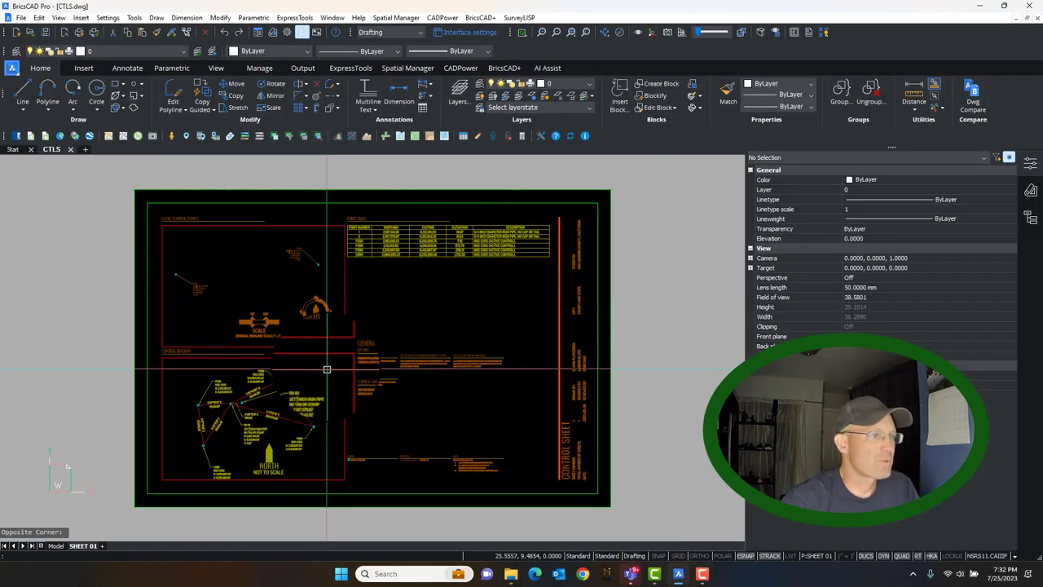
mouse_move(330, 381)
middle_mouse_down()
mouse_move(373, 330)
mouse_move(328, 375)
middle_mouse_up()
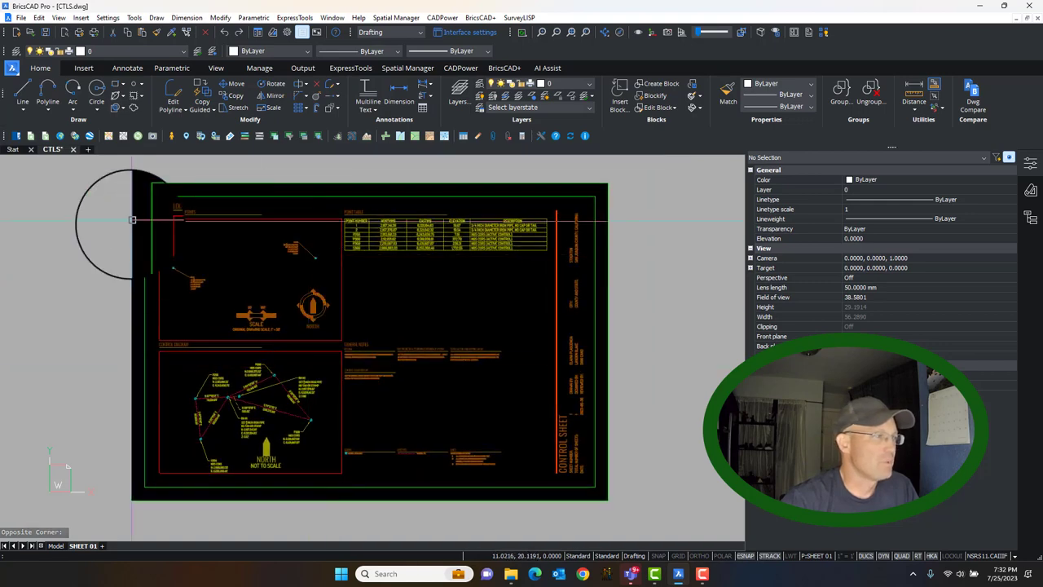
right_click(79, 549)
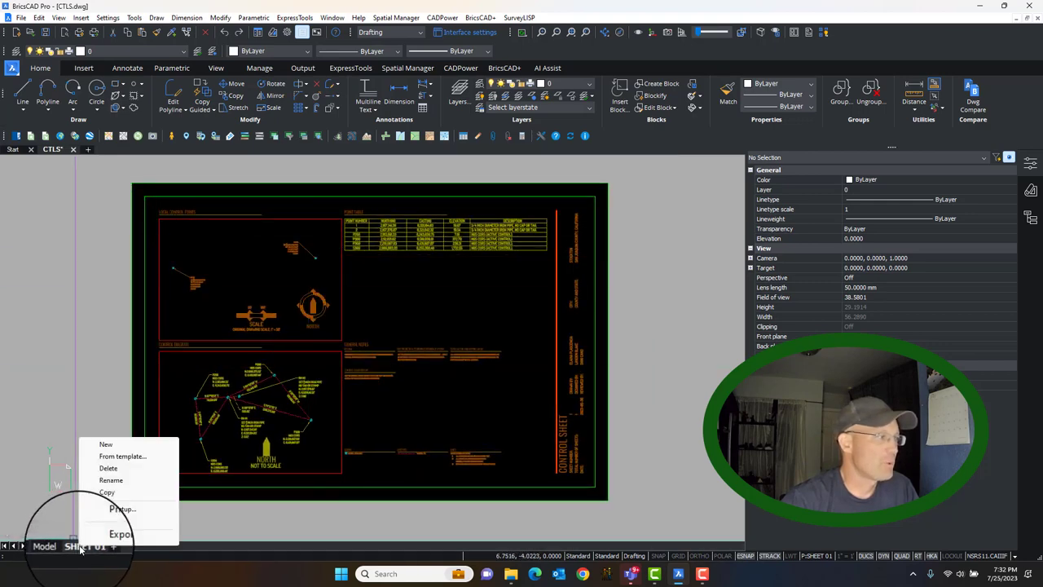
left_click(114, 481)
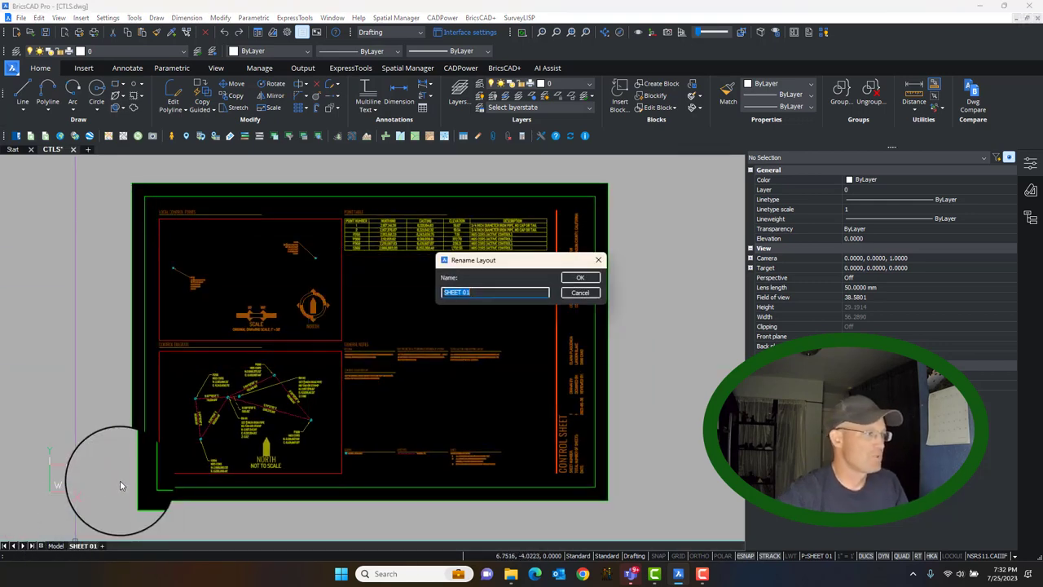
type("CTLS")
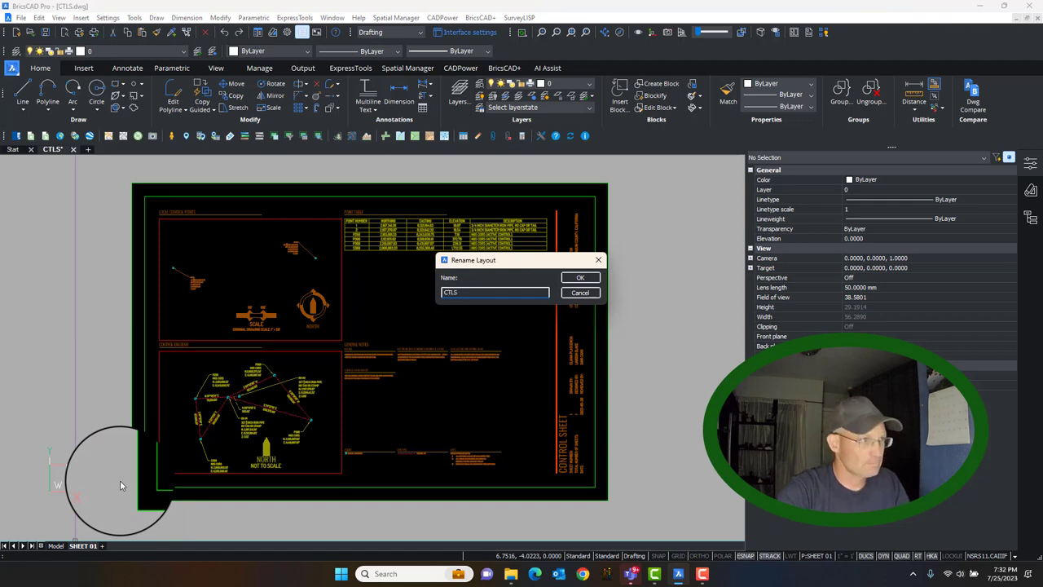
key("Return")
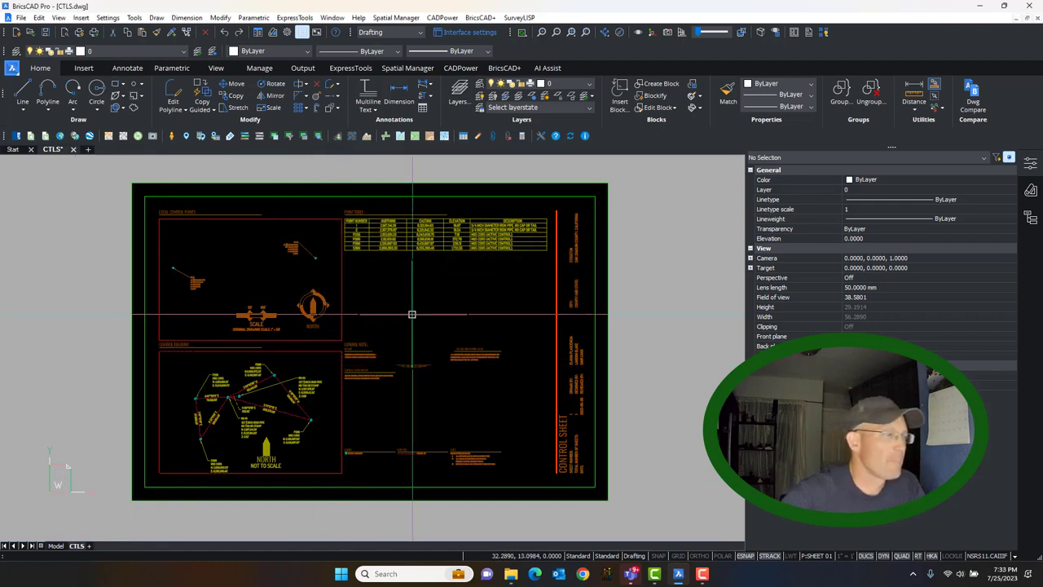
Examine the local control points view with its scale and north arrow, and the control diagram on the sheet
scroll(331, 321, "up", 2)
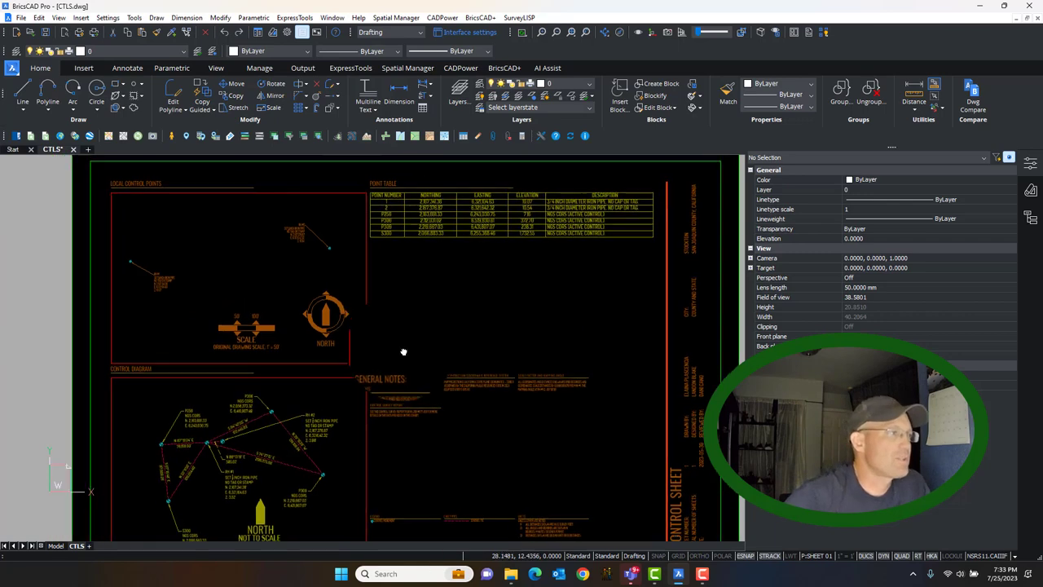
scroll(293, 291, "up", 3)
scroll(277, 333, "down", 2)
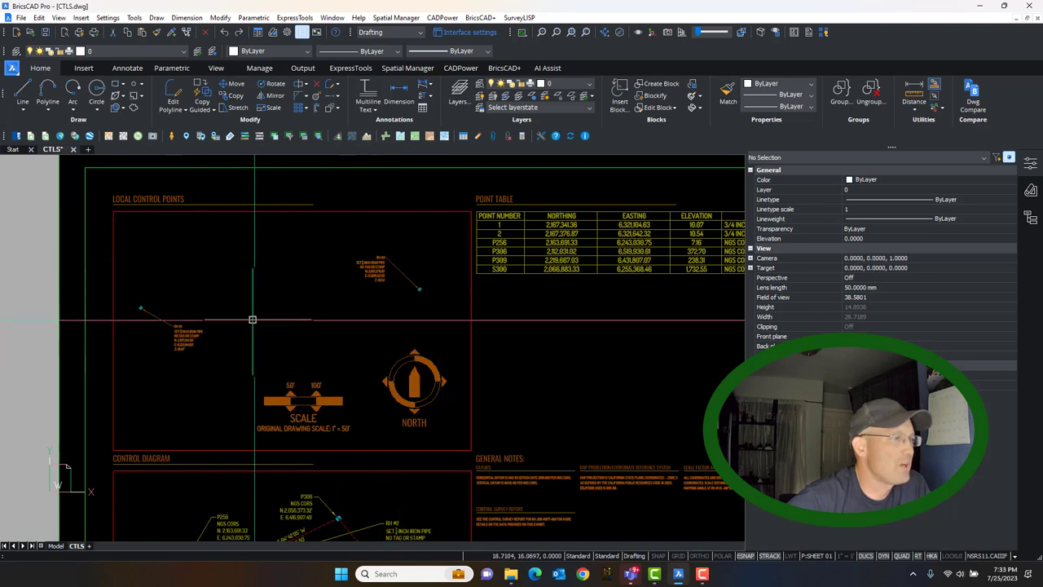
middle_click_drag(298, 363, 296, 349)
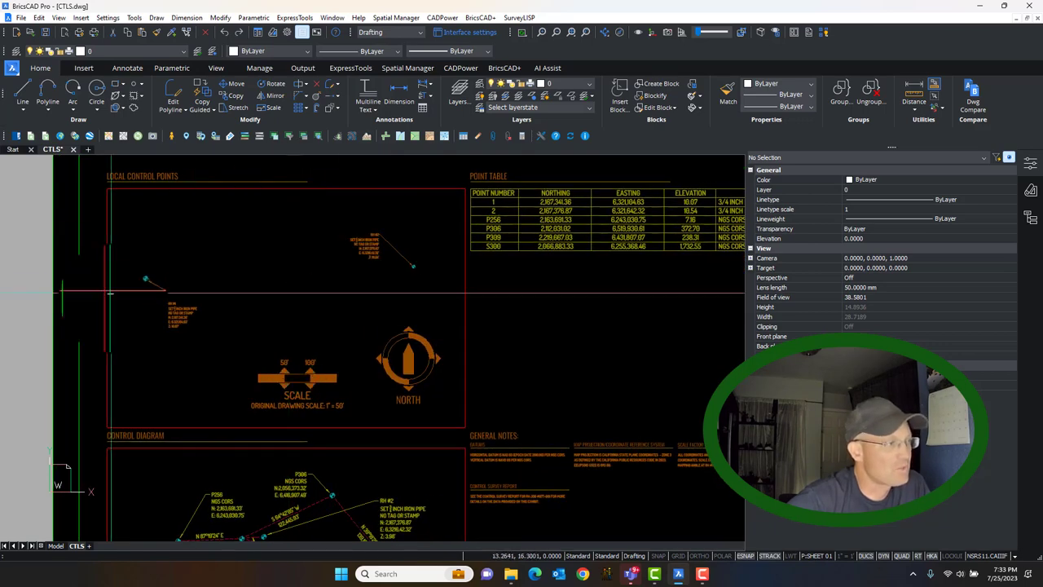
middle_click_drag(263, 454, 263, 247)
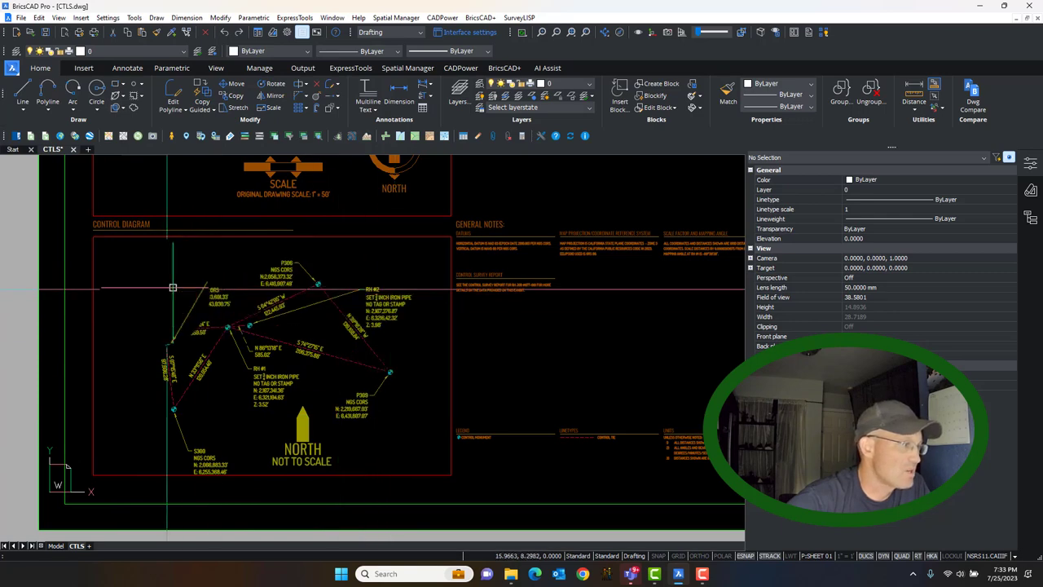
middle_click_drag(316, 349, 297, 361)
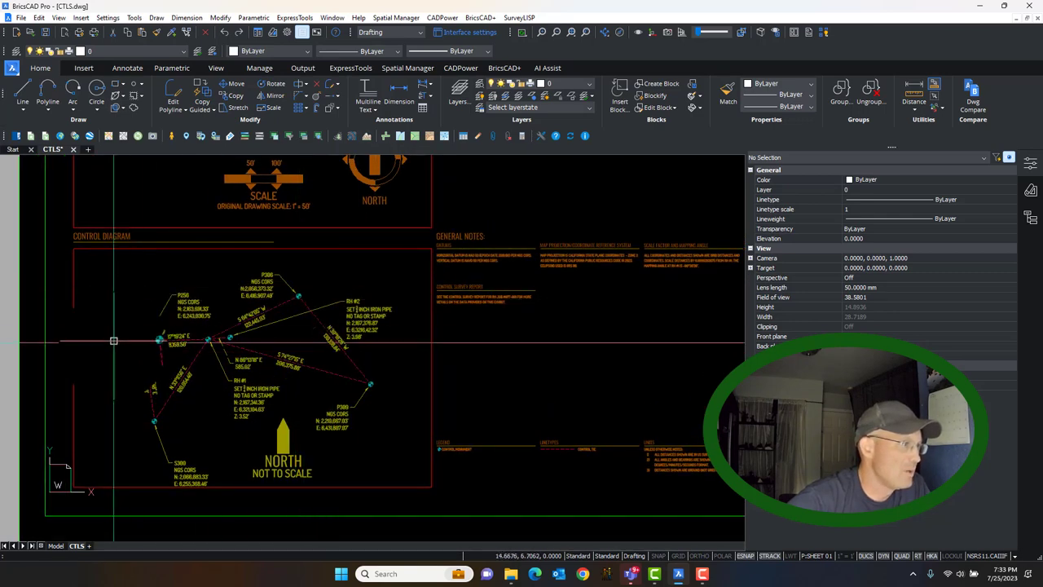
scroll(234, 434, "down", 3)
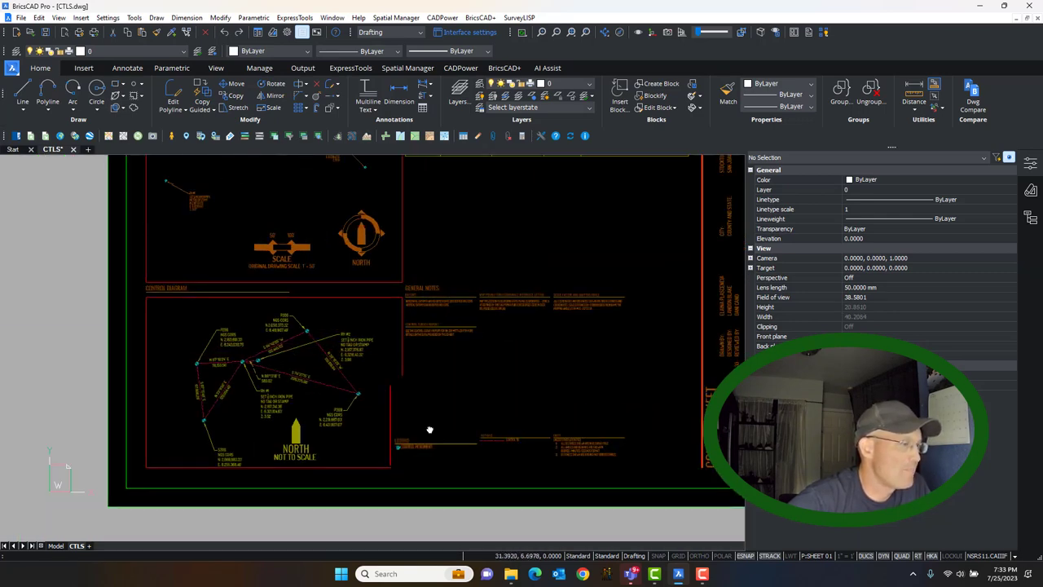
Examine the point table, general notes, legend, linetypes and units notes, and how they relate to the control diagram
scroll(396, 296, "up", 6)
middle_click_drag(383, 261, 264, 323)
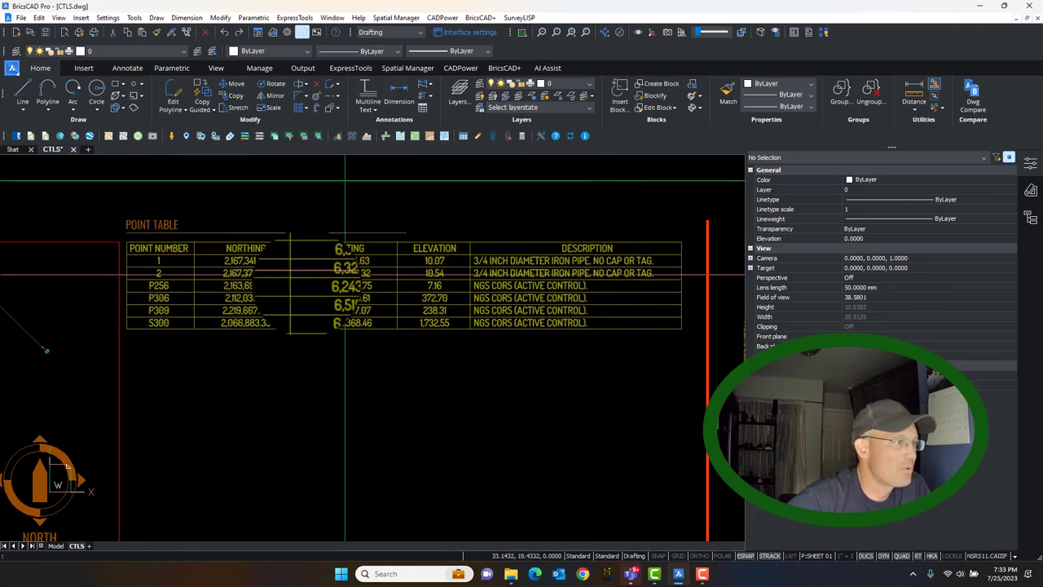
scroll(175, 311, "down", 3)
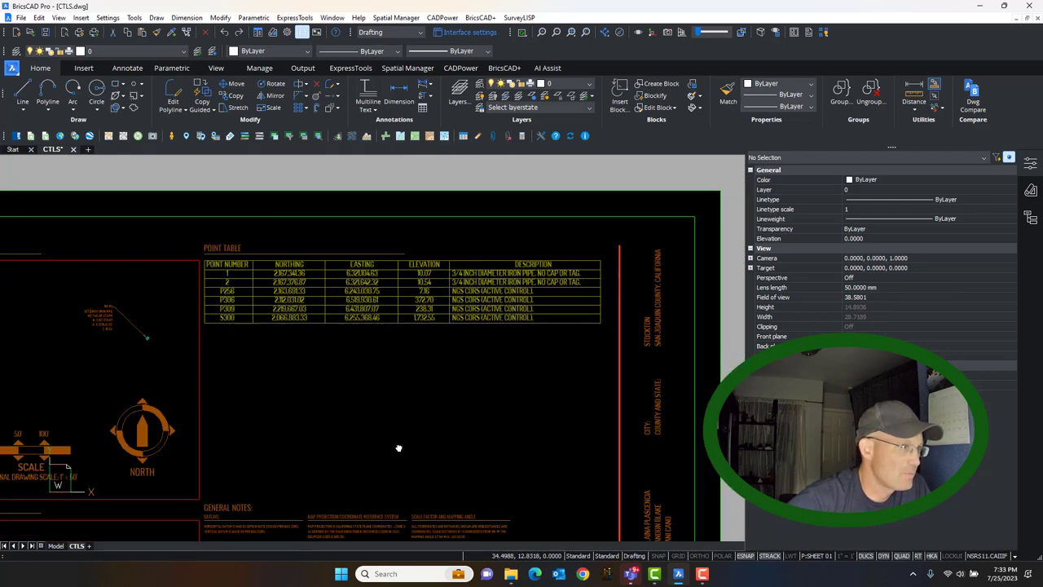
scroll(400, 442, "up", 4)
mouse_move(376, 331)
middle_mouse_down()
mouse_move(510, 269)
mouse_move(384, 266)
middle_mouse_up()
scroll(443, 252, "up", 3)
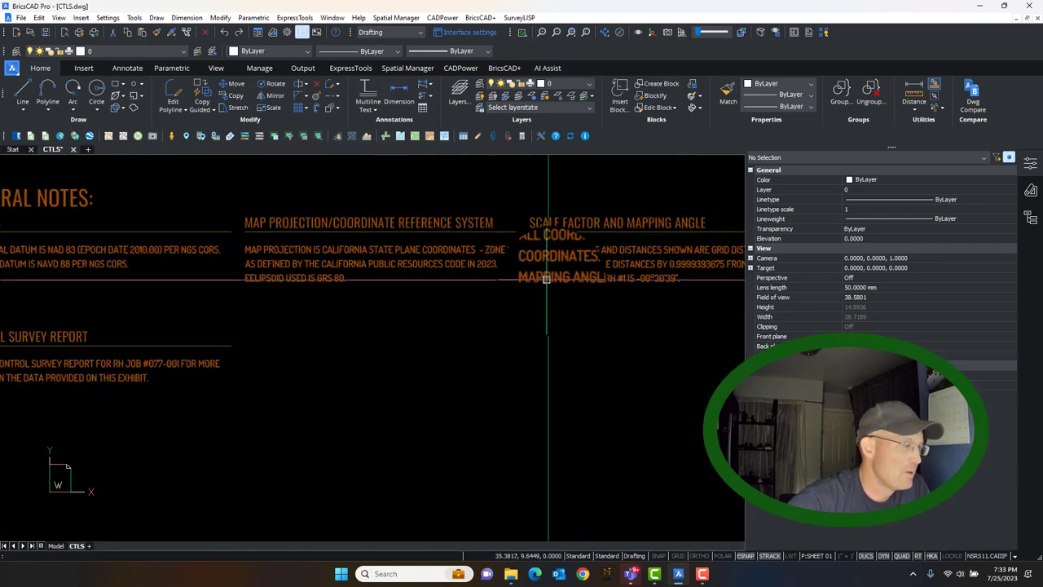
scroll(534, 290, "down", 2)
middle_click_drag(427, 408, 425, 273)
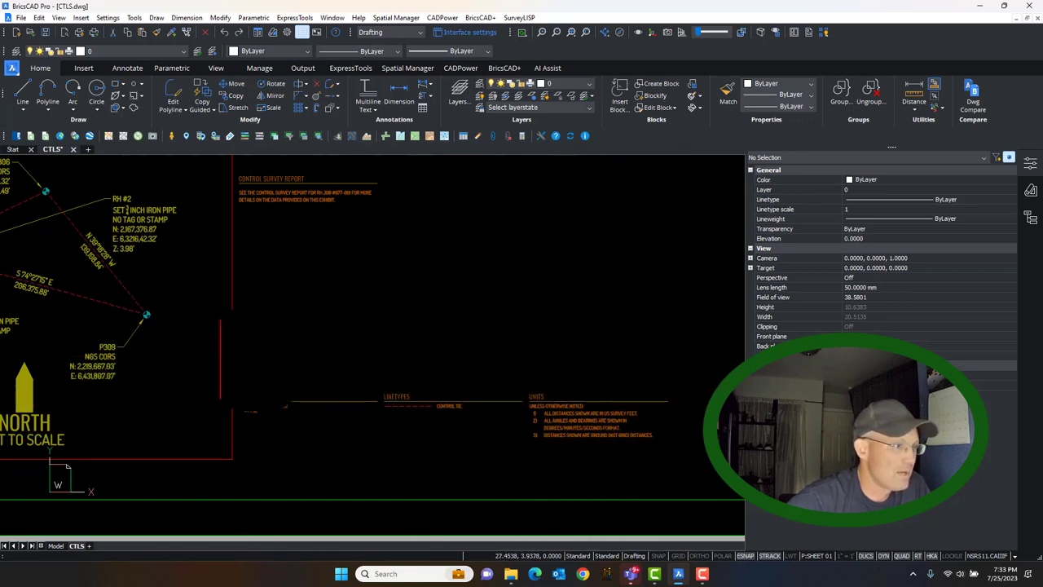
middle_click_drag(251, 358, 644, 360)
scroll(416, 244, "down", 6)
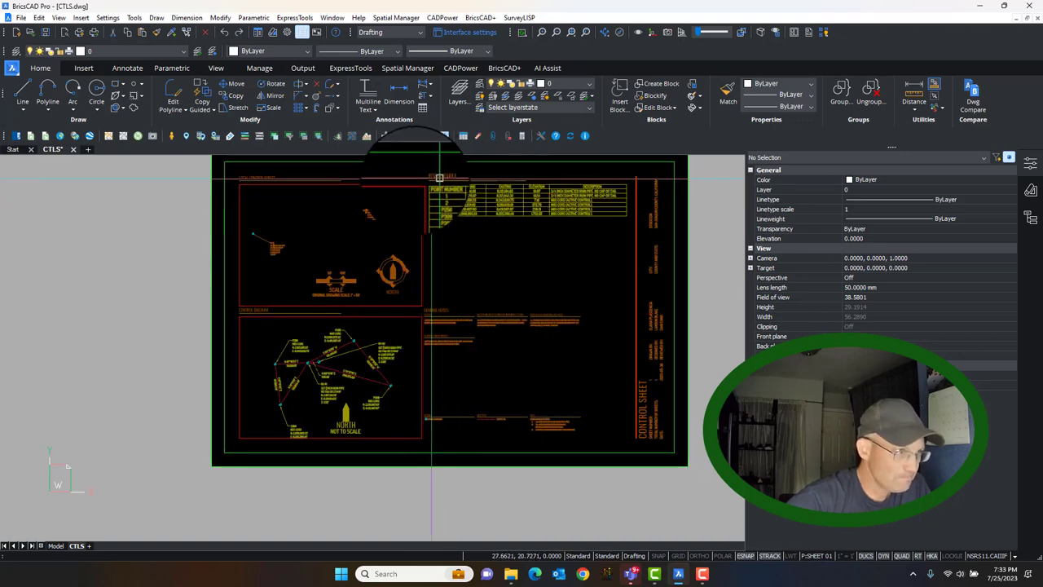
scroll(428, 200, "up", 4)
scroll(425, 212, "down", 4)
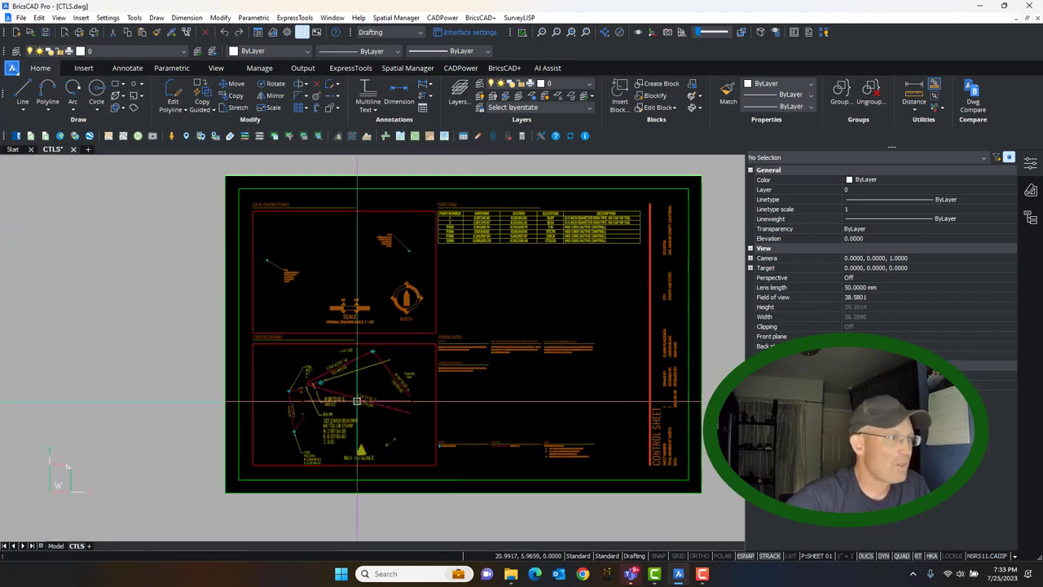
scroll(381, 336, "up", 4)
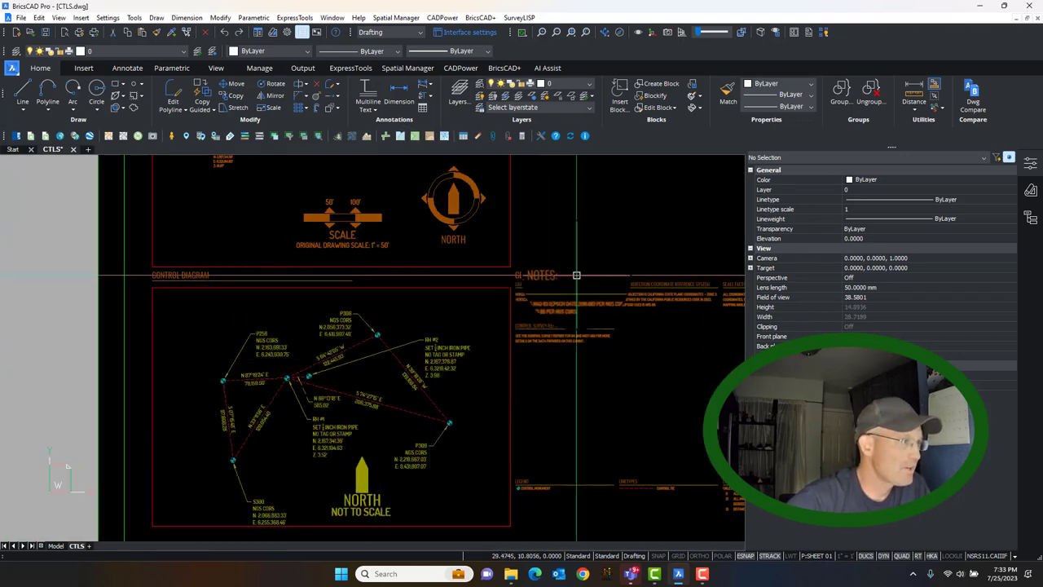
Examine the control diagram's point labels and ties alongside the surrounding sheet content
middle_click_drag(577, 275, 371, 347)
scroll(387, 300, "down", 2)
scroll(387, 300, "down", 2)
scroll(393, 299, "up", 2)
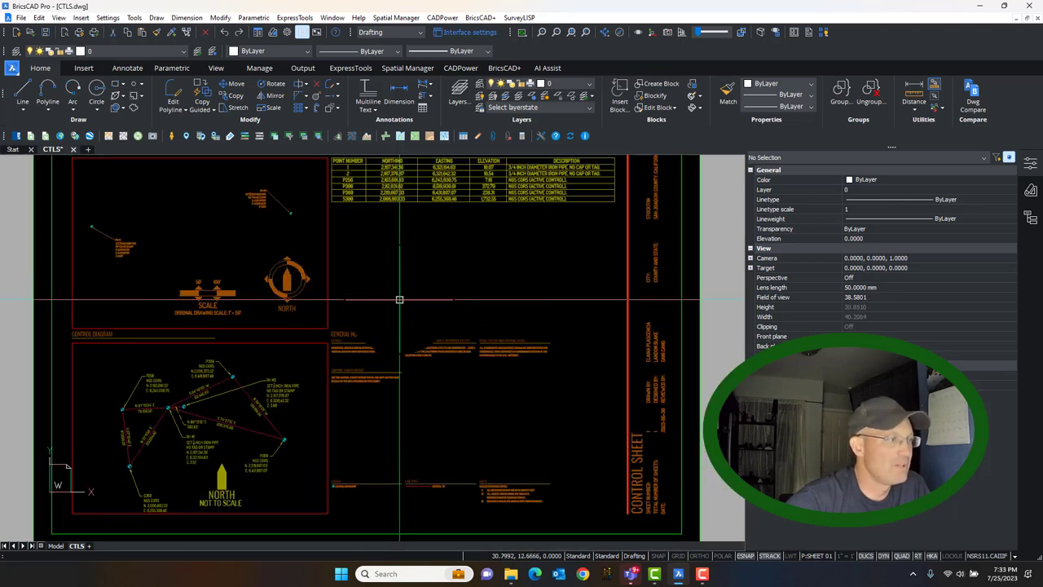
scroll(139, 337, "up", 4)
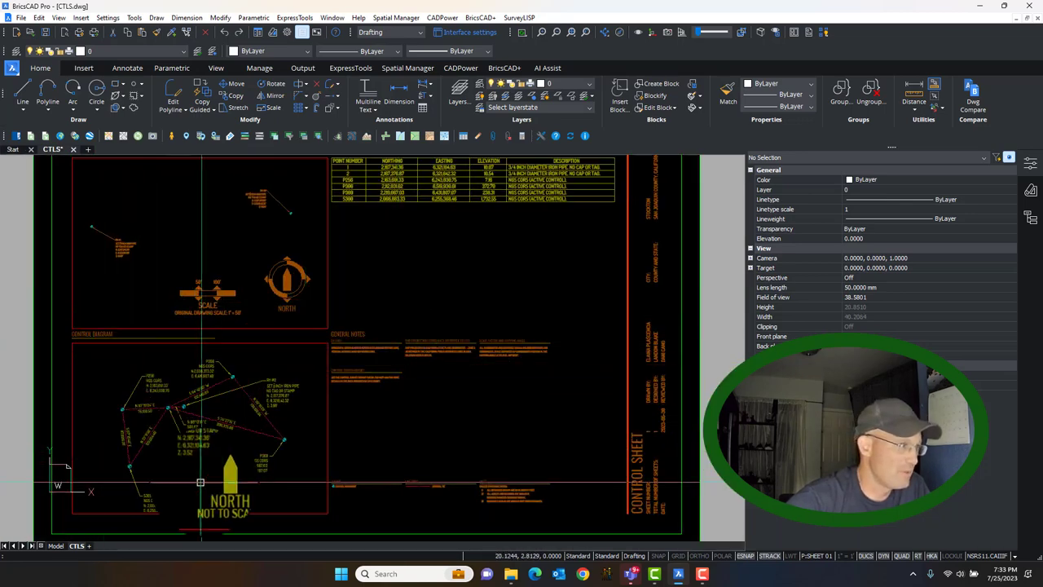
scroll(304, 303, "down", 5)
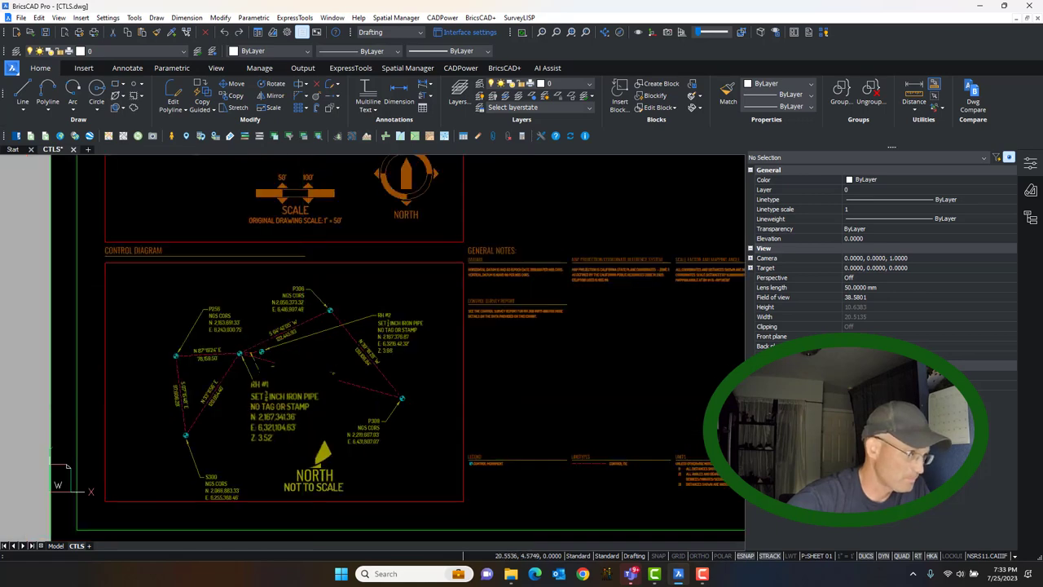
scroll(402, 267, "up", 5)
Examine the point table's northing, easting, elevation and description columns, and where the table sits on the overall sheet
scroll(401, 267, "down", 3)
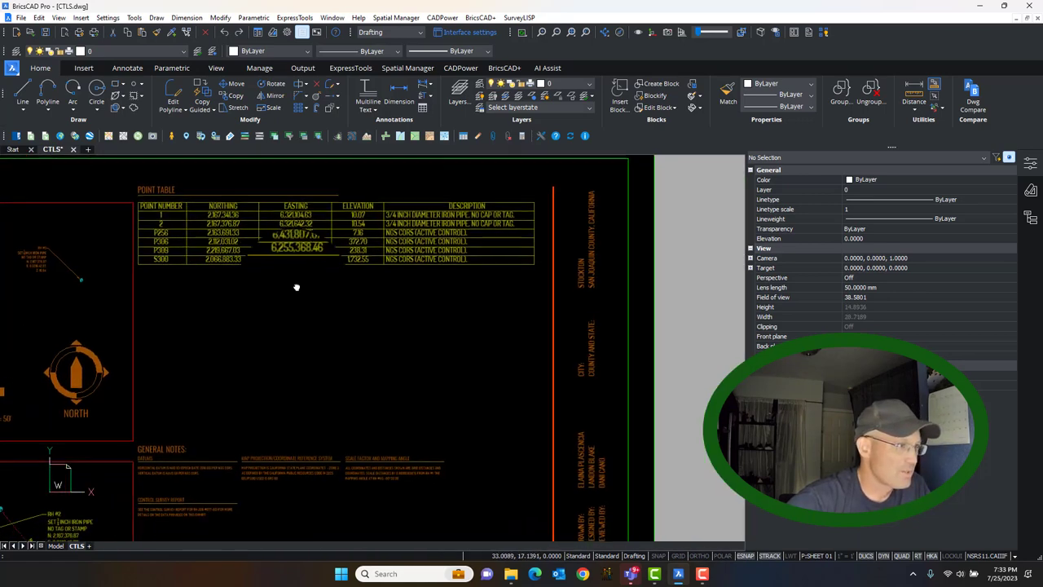
scroll(246, 234, "up", 3)
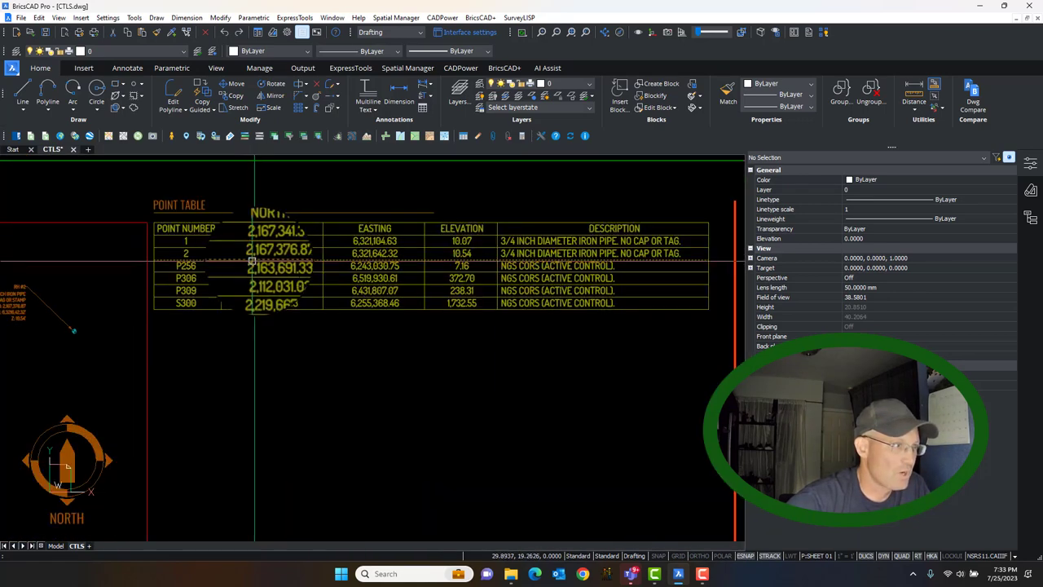
scroll(278, 266, "down", 3)
mouse_move(268, 358)
middle_mouse_down()
mouse_move(402, 274)
mouse_move(445, 289)
mouse_move(421, 331)
mouse_move(398, 326)
mouse_move(394, 277)
mouse_move(312, 274)
middle_mouse_up()
scroll(337, 257, "up", 2)
scroll(312, 274, "down", 2)
middle_click_drag(459, 323, 437, 377)
mouse_move(507, 252)
left_mouse_down()
mouse_move(468, 317)
mouse_move(477, 448)
left_mouse_up()
middle_click_drag(281, 280, 465, 276)
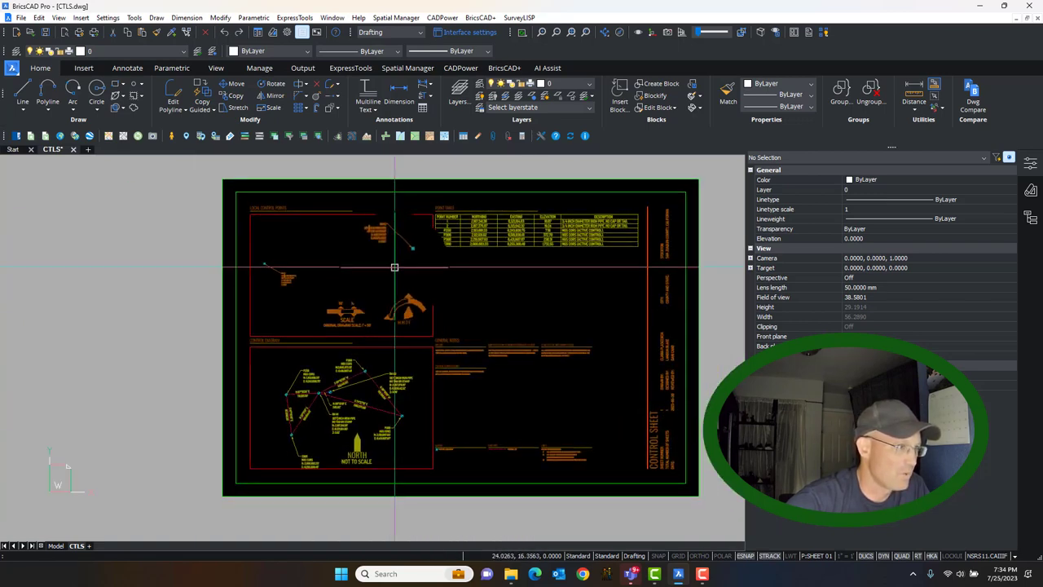
Read the general notes on datums, map projection, scale factor and mapping angle, and the control survey report
scroll(372, 264, "up", 1)
middle_click_drag(395, 264, 352, 283)
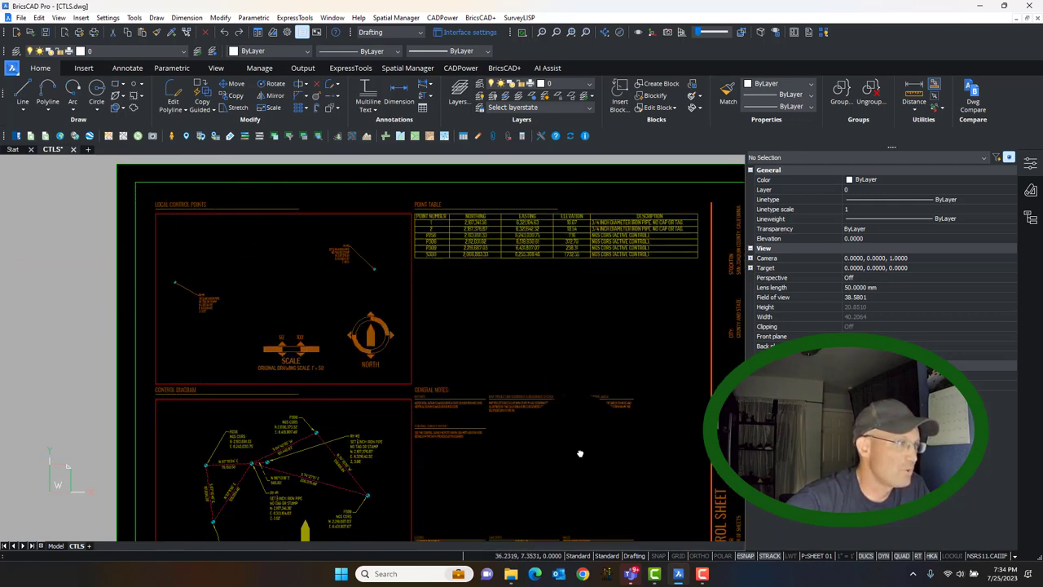
middle_click_drag(577, 445, 450, 342)
scroll(451, 343, "up", 3)
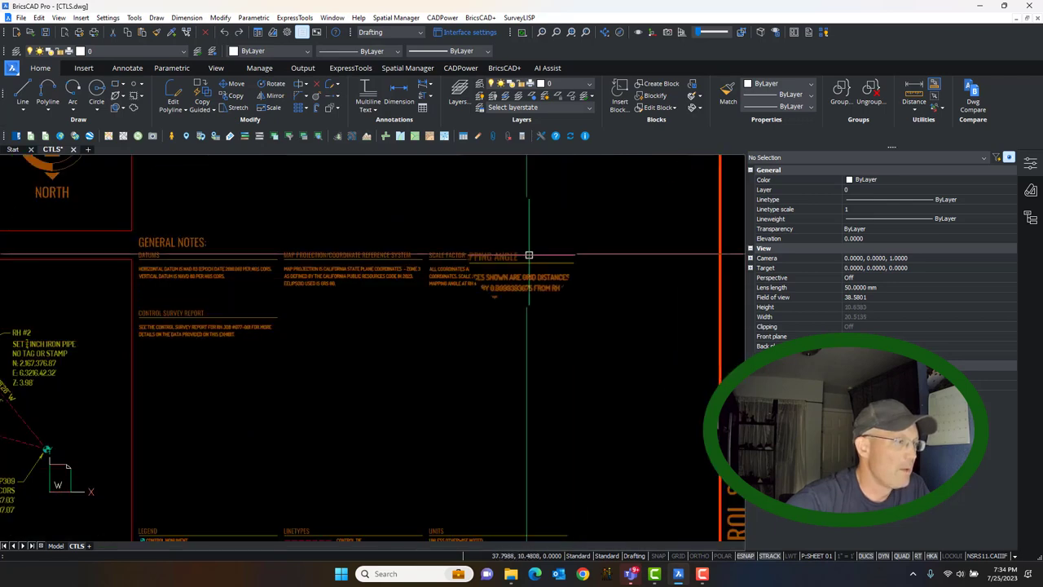
scroll(198, 334, "up", 2)
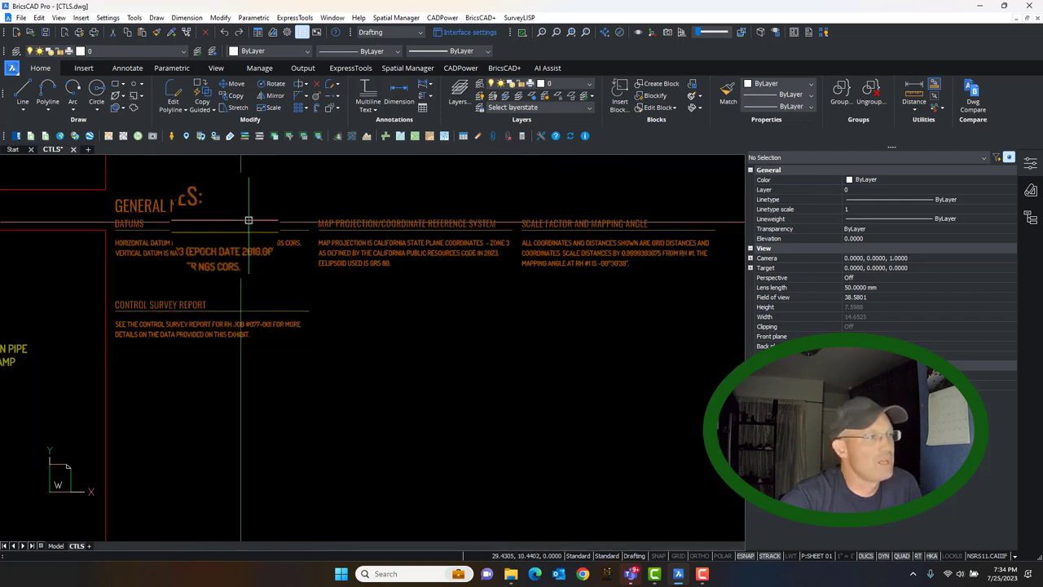
scroll(185, 220, "down", 1)
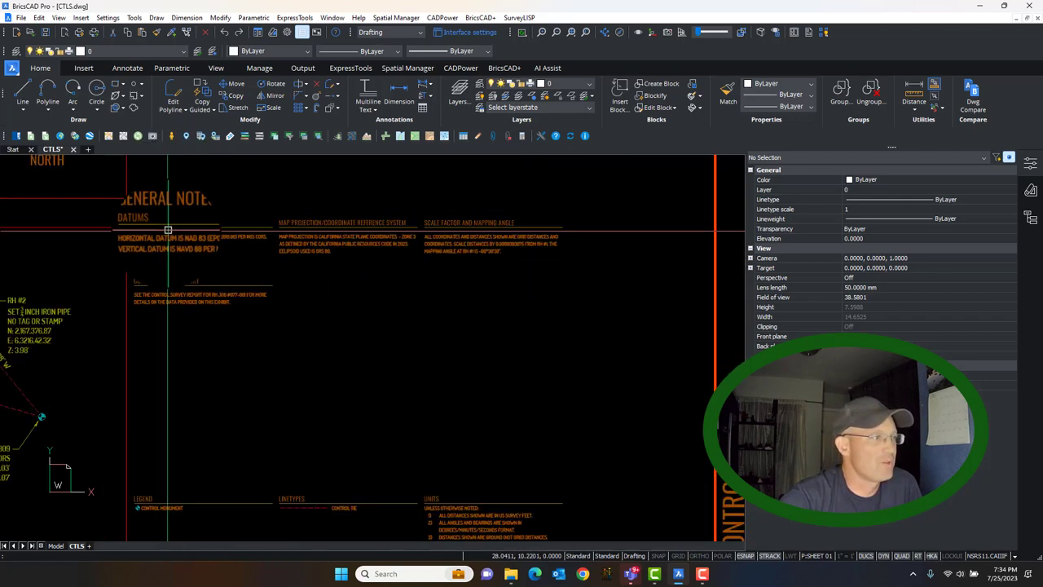
Compare the control diagram with the local control points view, including its scale bar and north arrow
mouse_move(170, 244)
middle_mouse_down()
mouse_move(225, 212)
mouse_move(278, 207)
middle_mouse_up()
middle_click_drag(143, 269, 437, 342)
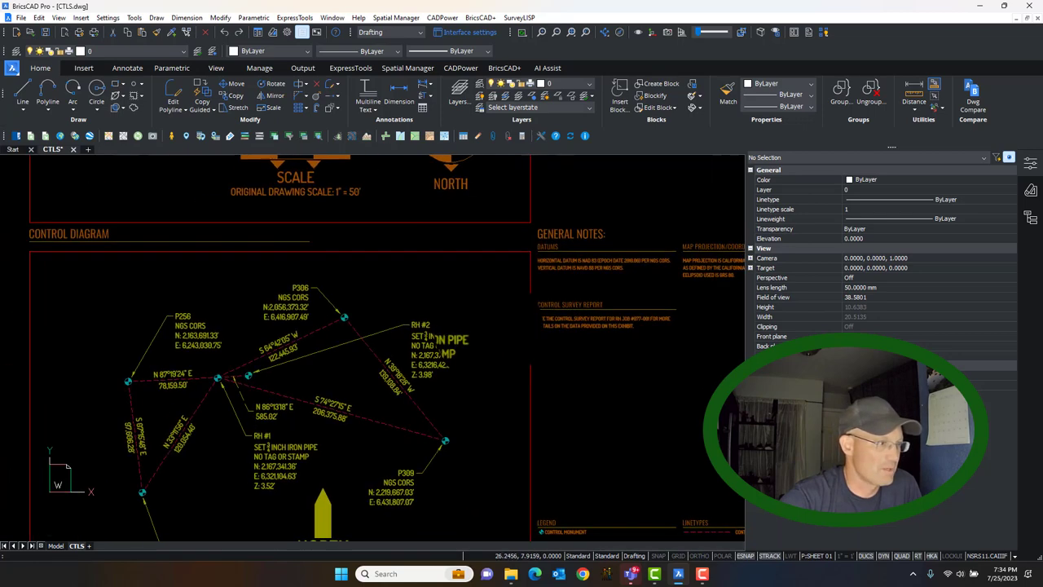
scroll(379, 316, "down", 2)
middle_click_drag(316, 269, 284, 378)
middle_click_drag(279, 396, 279, 394)
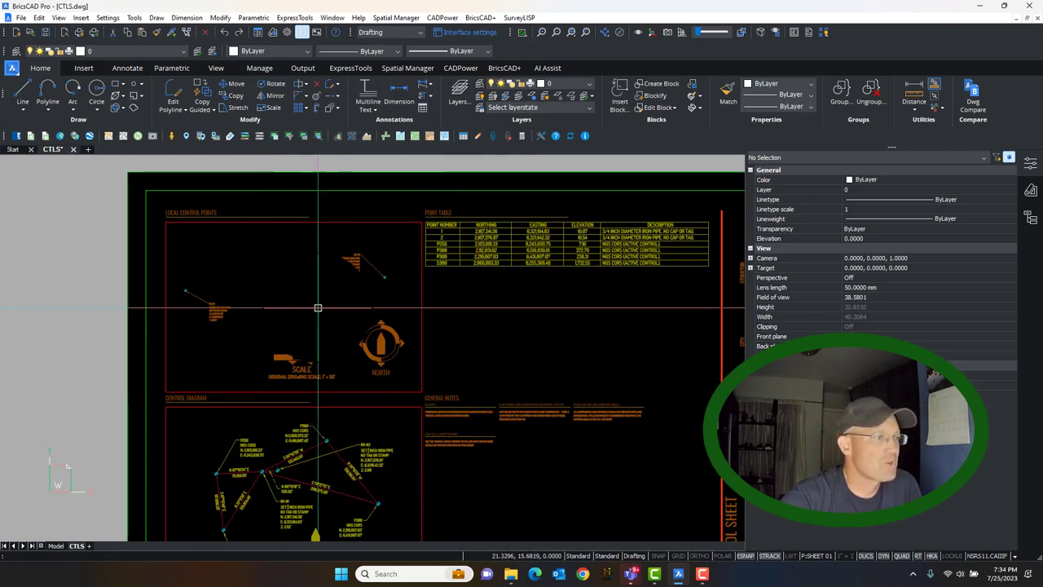
scroll(326, 314, "up", 4)
scroll(244, 282, "down", 3)
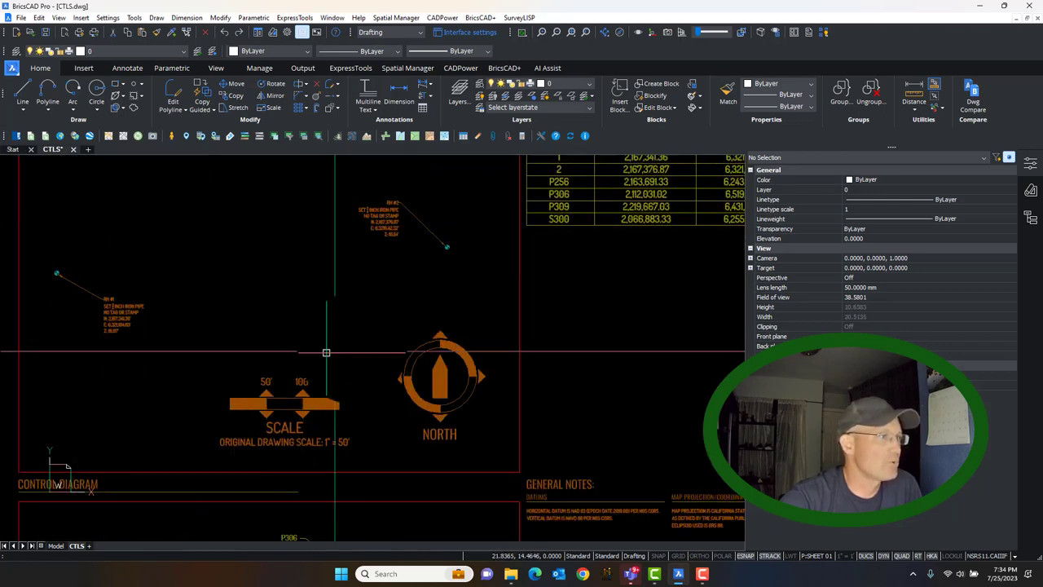
Inspect the RH #1 and RH #2 control points and their leader labels in model space, comparing them with the CTLS layout
left_click(55, 545)
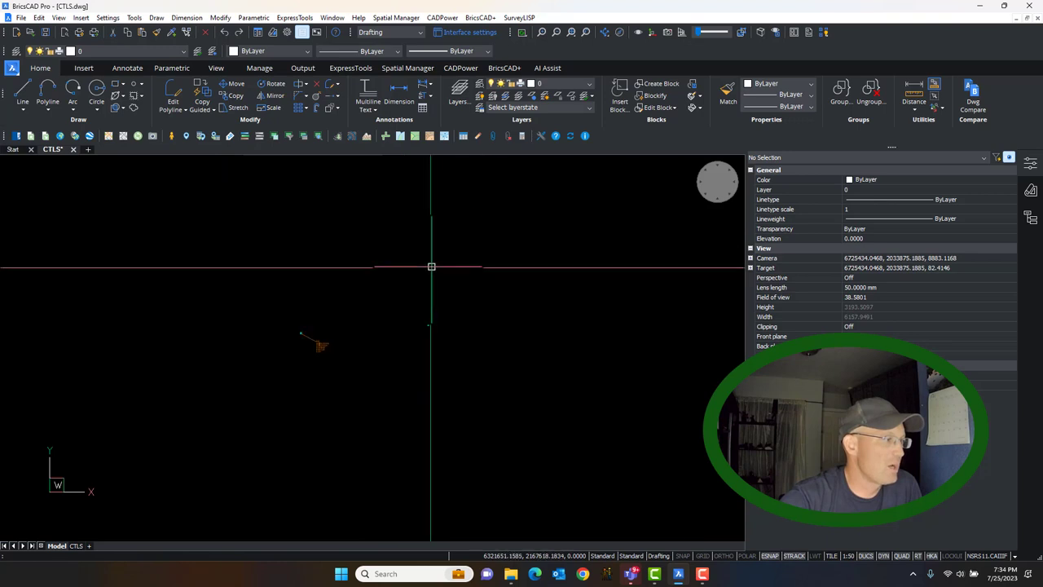
scroll(282, 330, "up", 4)
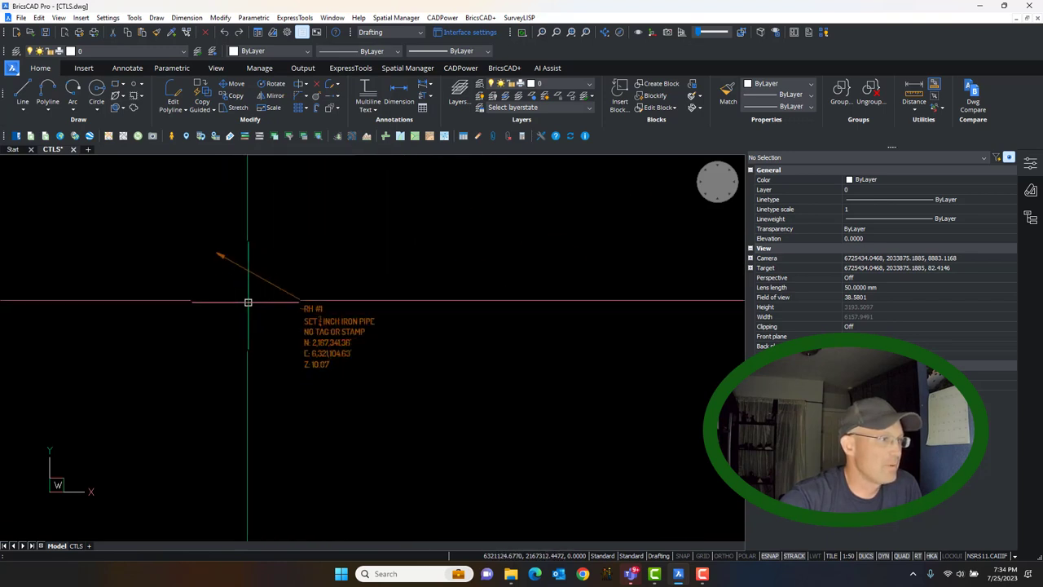
left_click(75, 545)
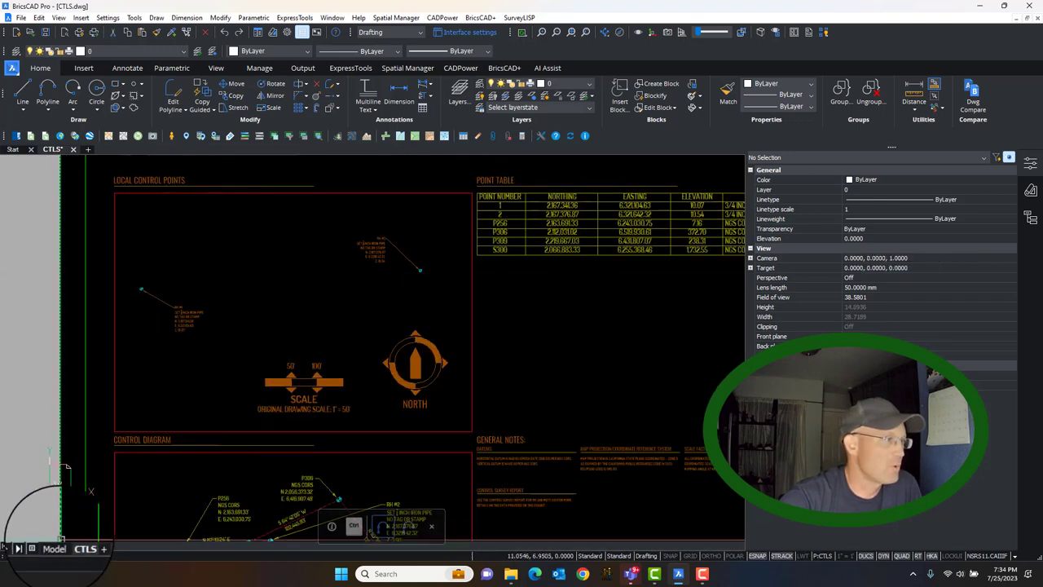
left_click(55, 546)
scroll(454, 267, "down", 4)
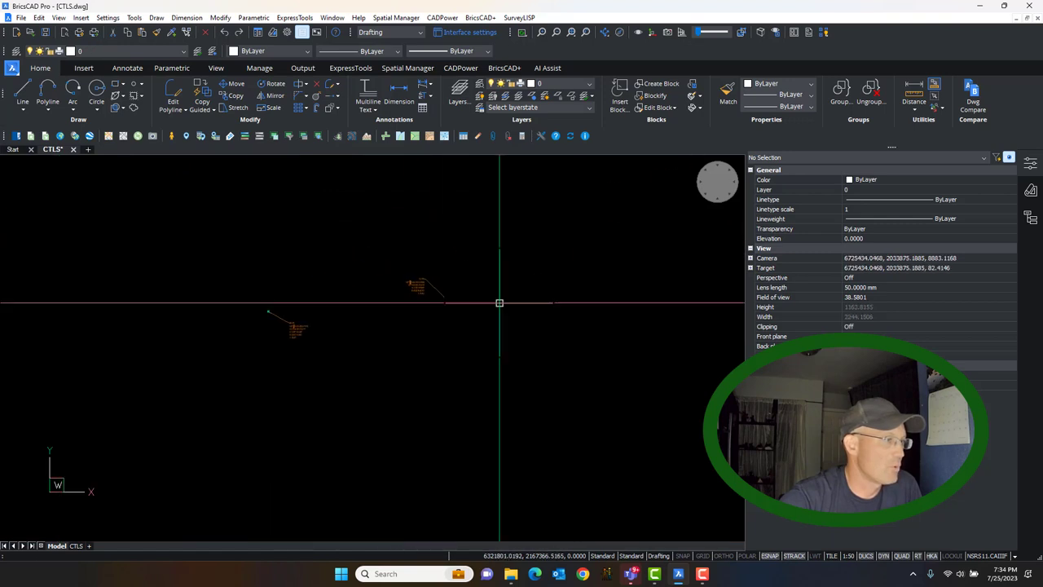
left_click_drag(309, 326, 348, 305)
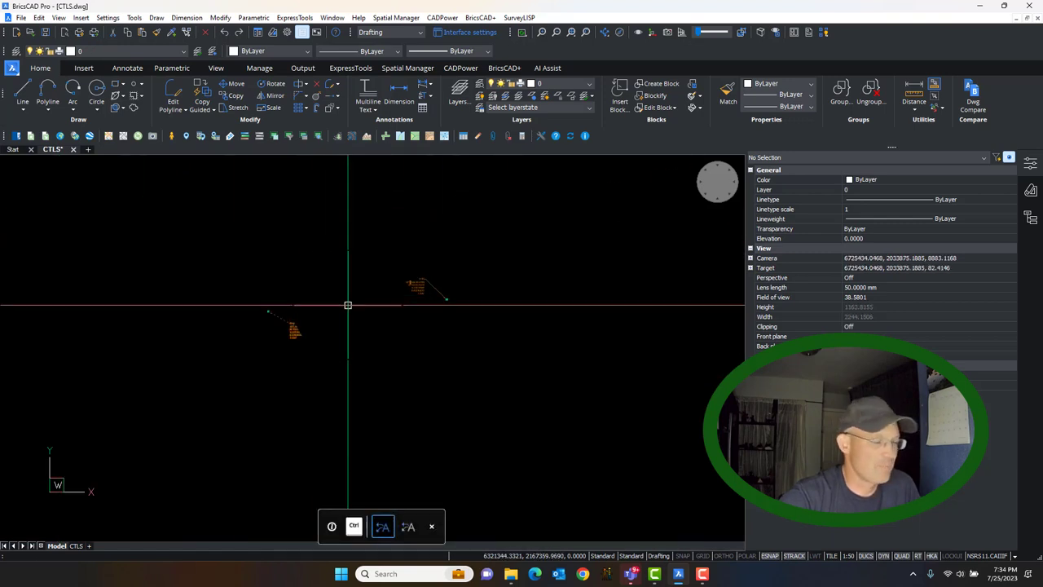
scroll(358, 306, "up", 5)
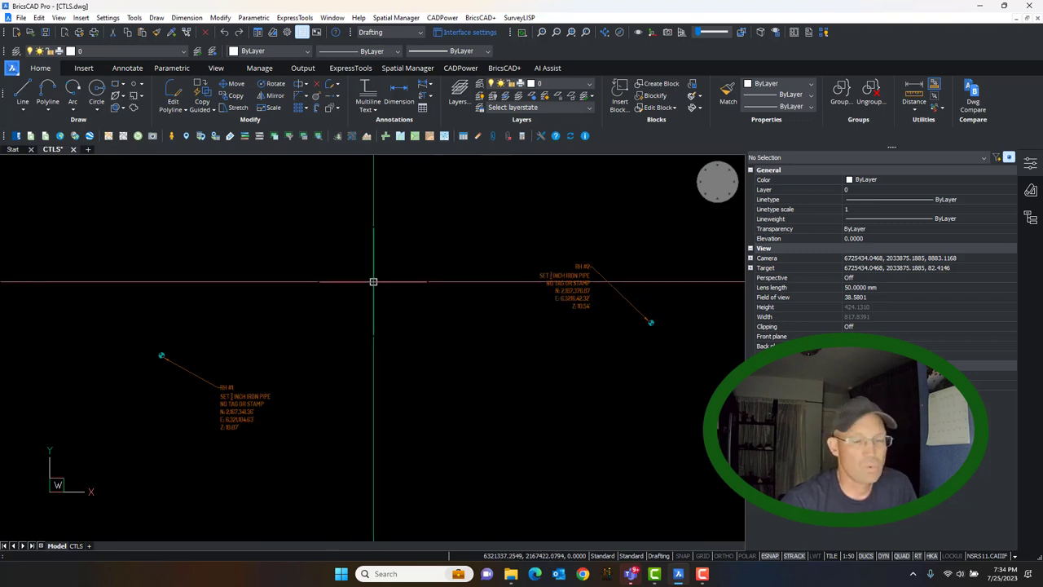
scroll(354, 311, "down", 3)
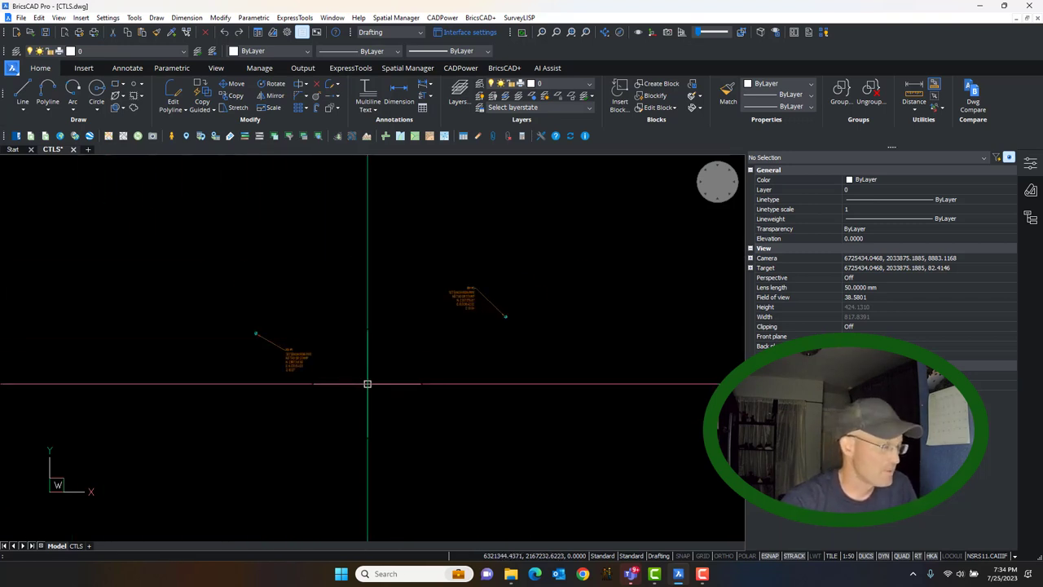
middle_click_drag(367, 384, 319, 348)
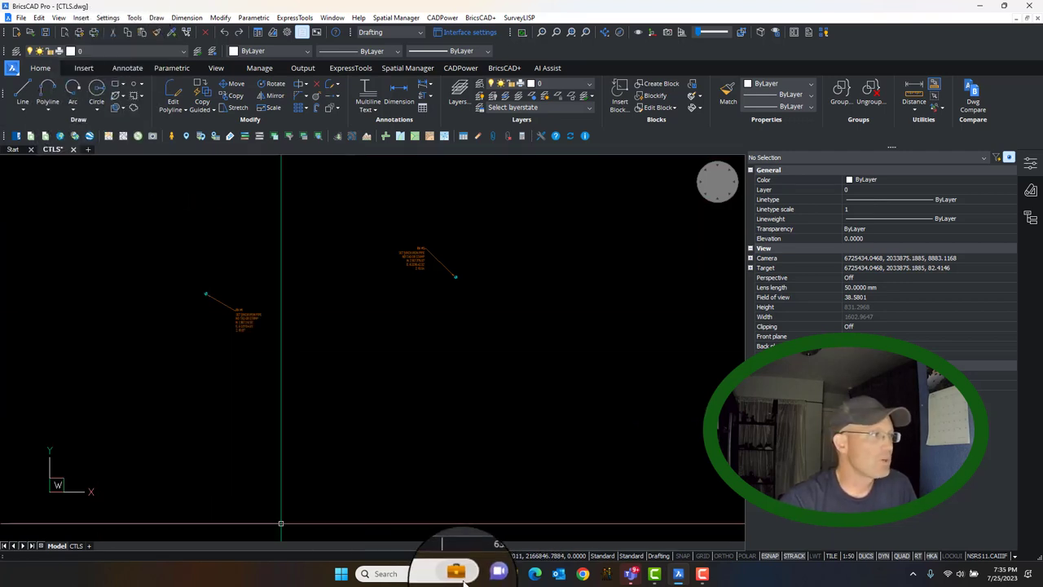
Copy BRICS TEMPLATE.dwg from the CAD templates folder in File Explorer
left_click(512, 574)
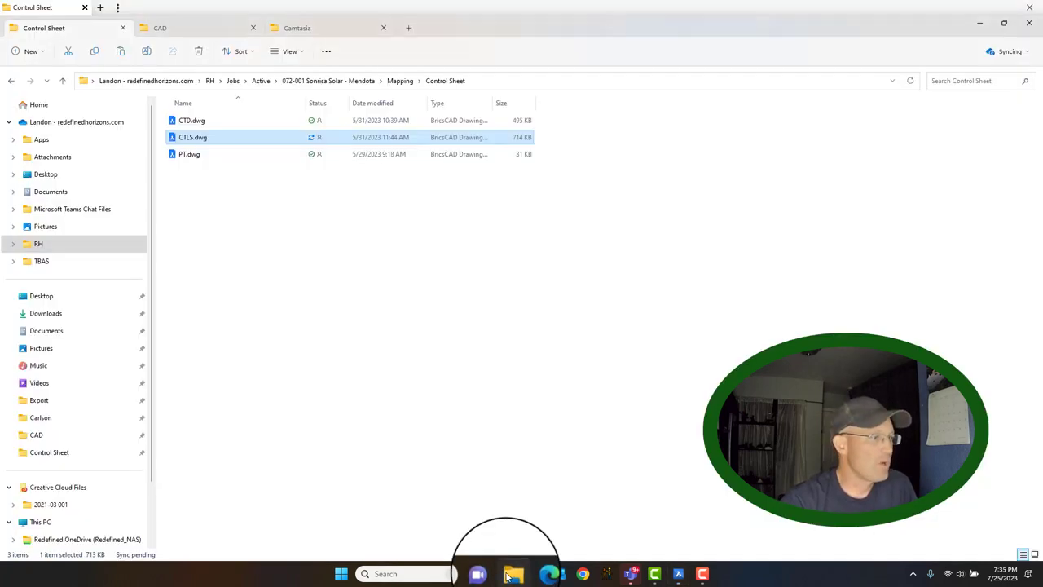
left_click(167, 30)
scroll(252, 461, "down", 8)
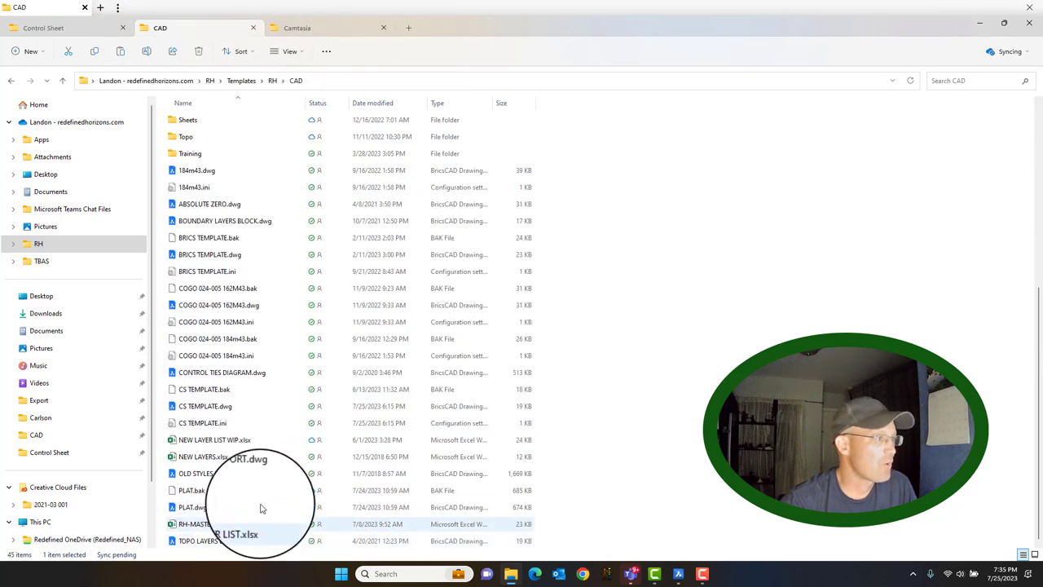
left_click(252, 395)
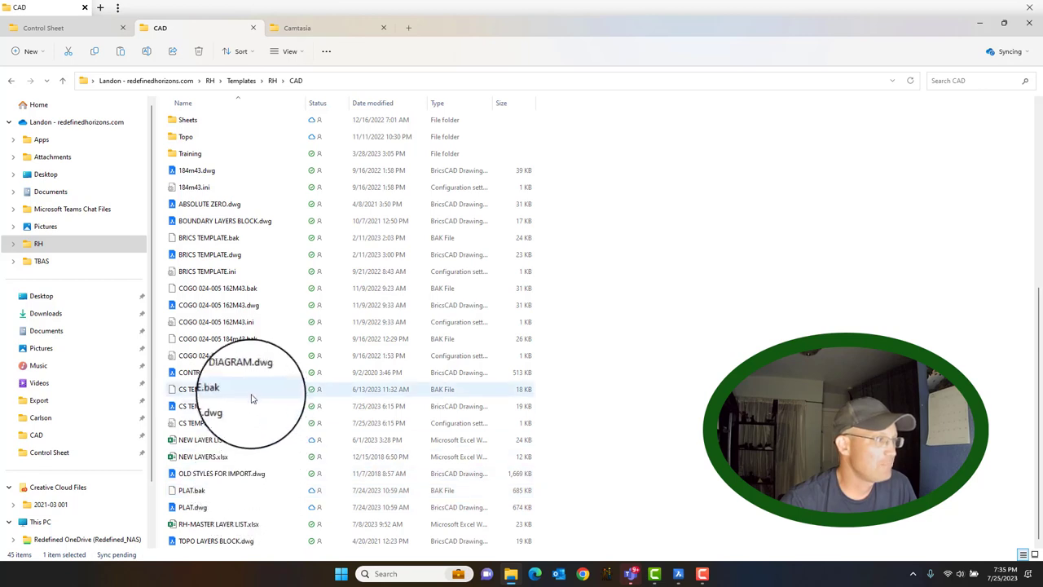
right_click(213, 256)
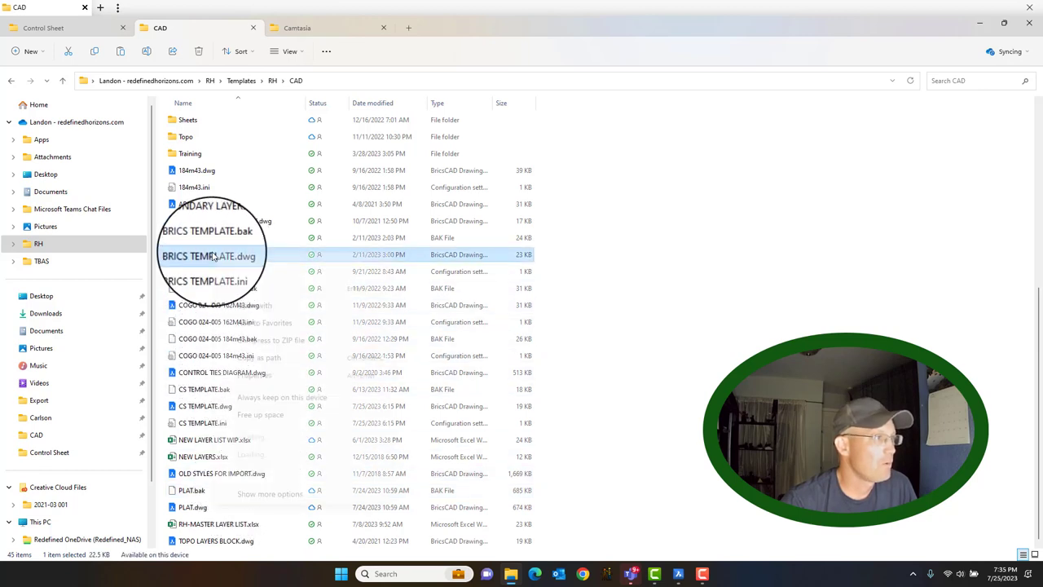
left_click(248, 259)
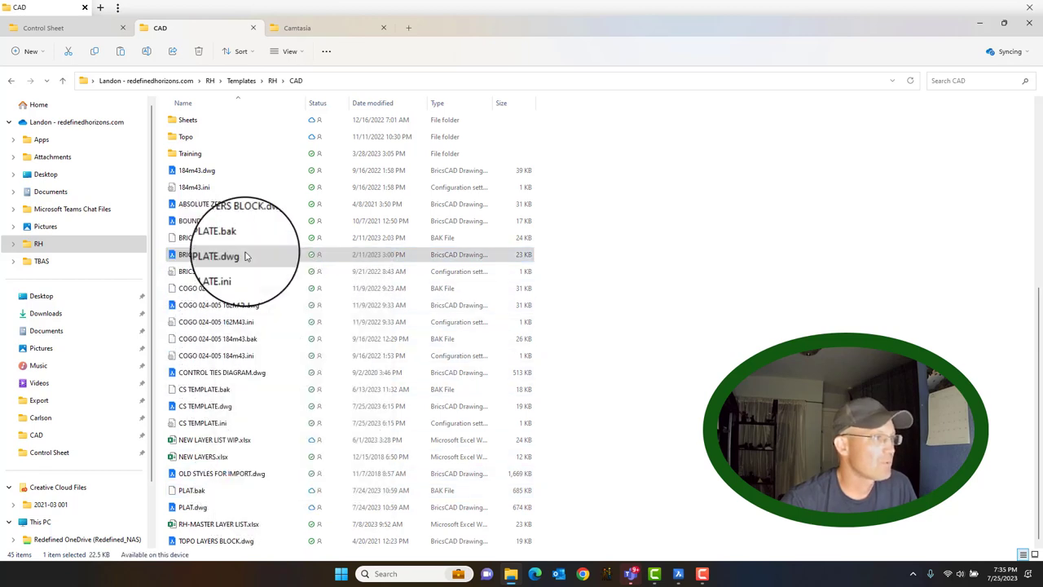
Paste the copied template drawing into the Field > Control folder of job 072-001 Sonrisa Solar - Mendota
left_click(98, 27)
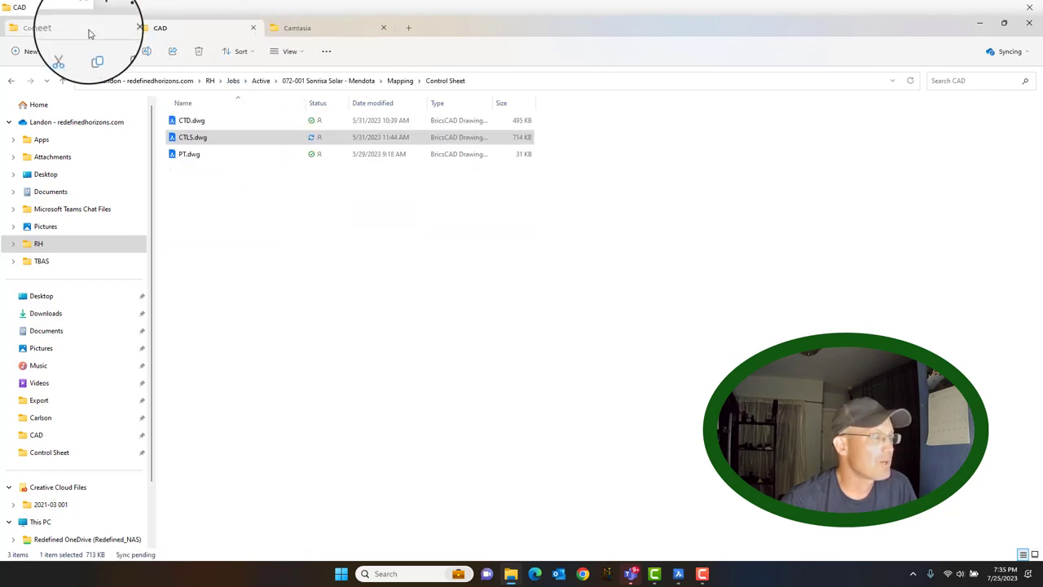
left_click(361, 81)
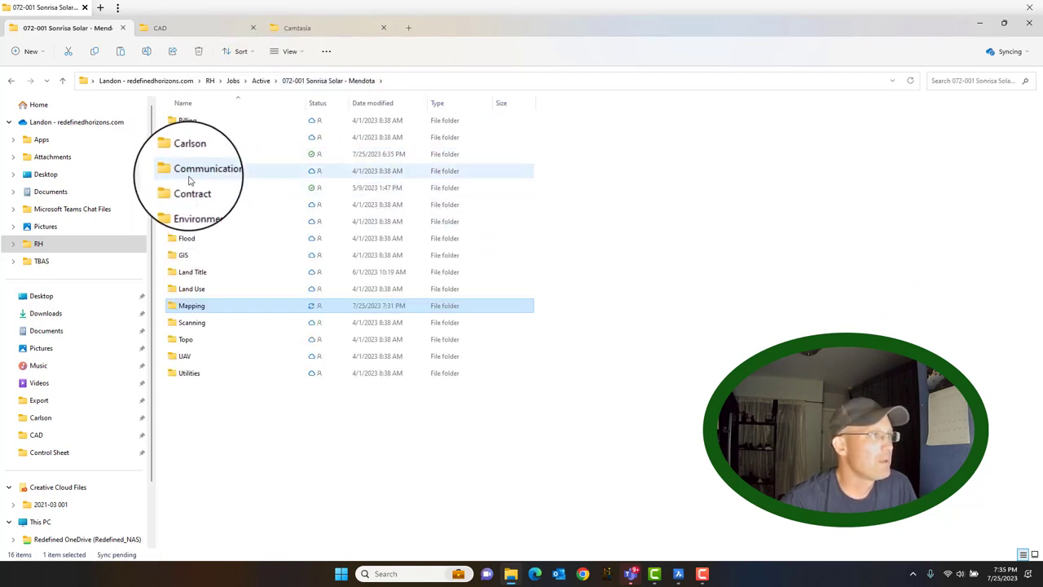
left_click(193, 228)
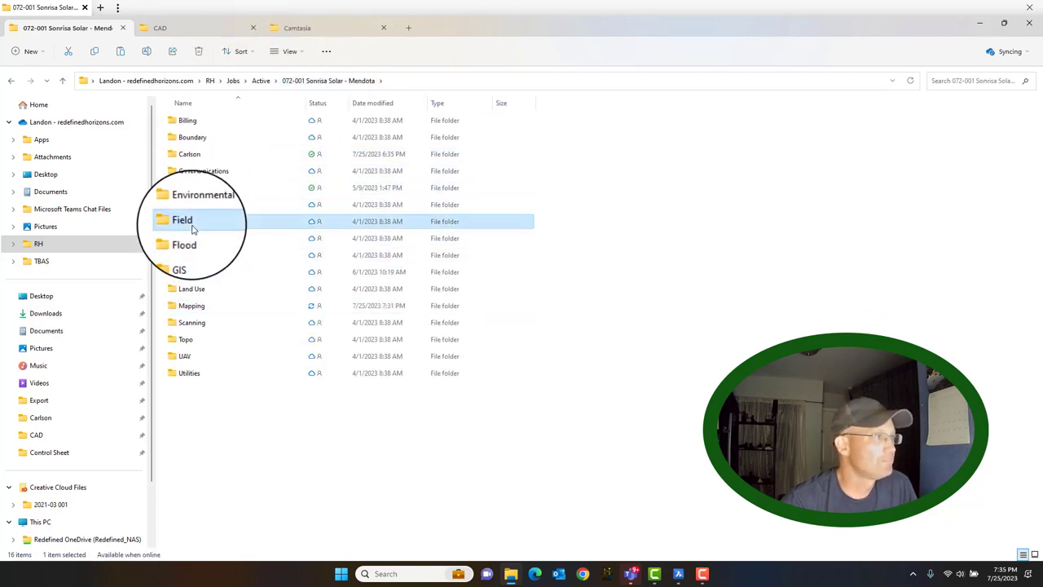
double_click(193, 228)
double_click(194, 123)
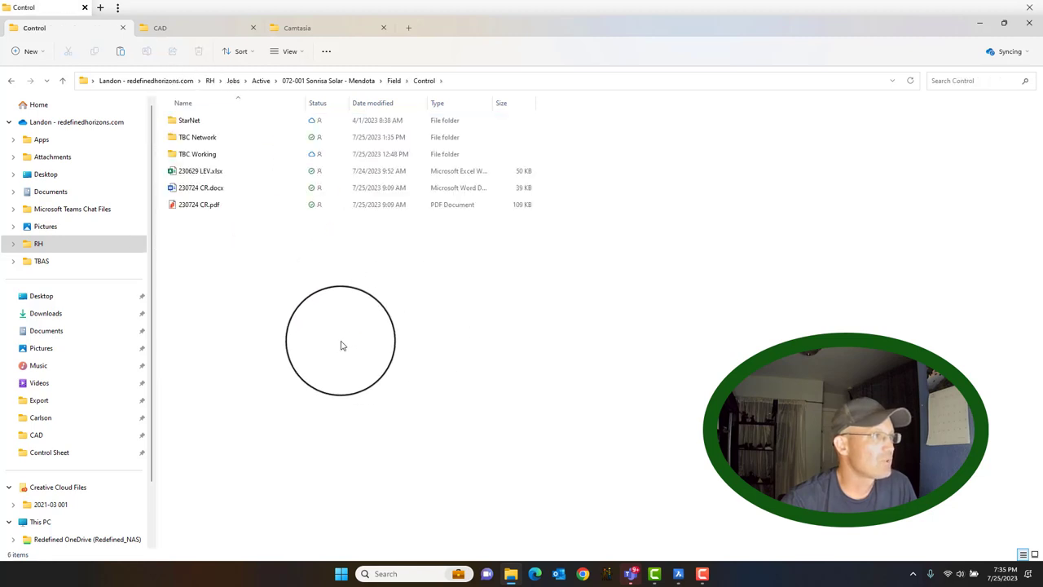
right_click(341, 346)
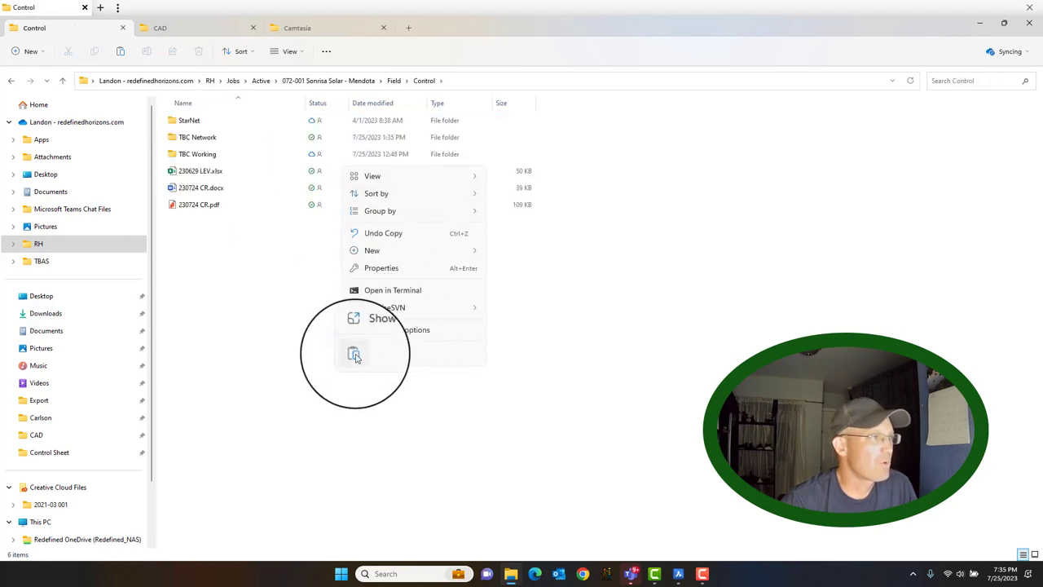
left_click(354, 356)
Rename the pasted template drawing to CTL ANNO 01000.dwg and switch back to the control sheet drawing in BricsCAD
right_click(215, 222)
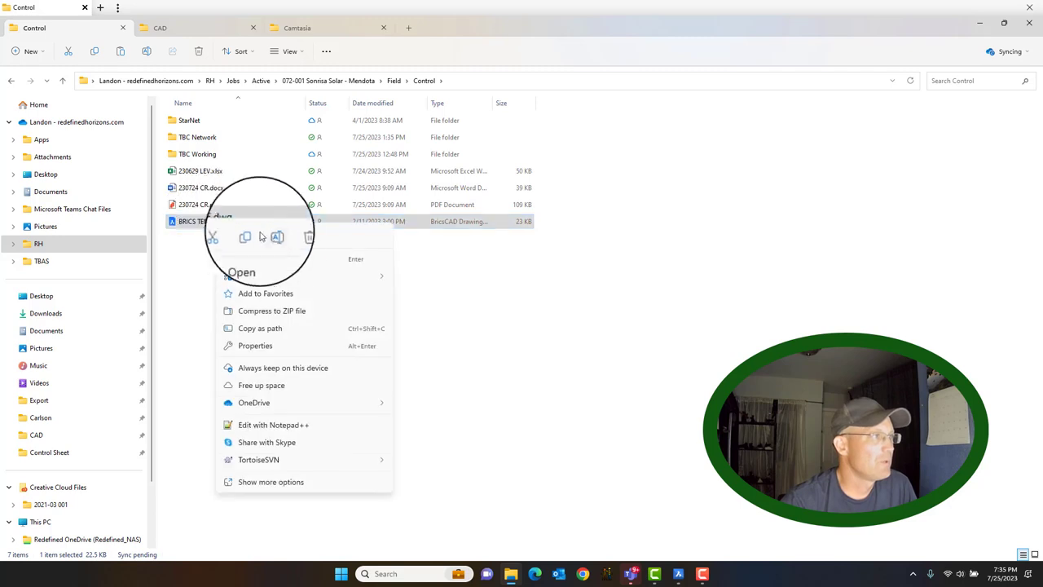
left_click(271, 235)
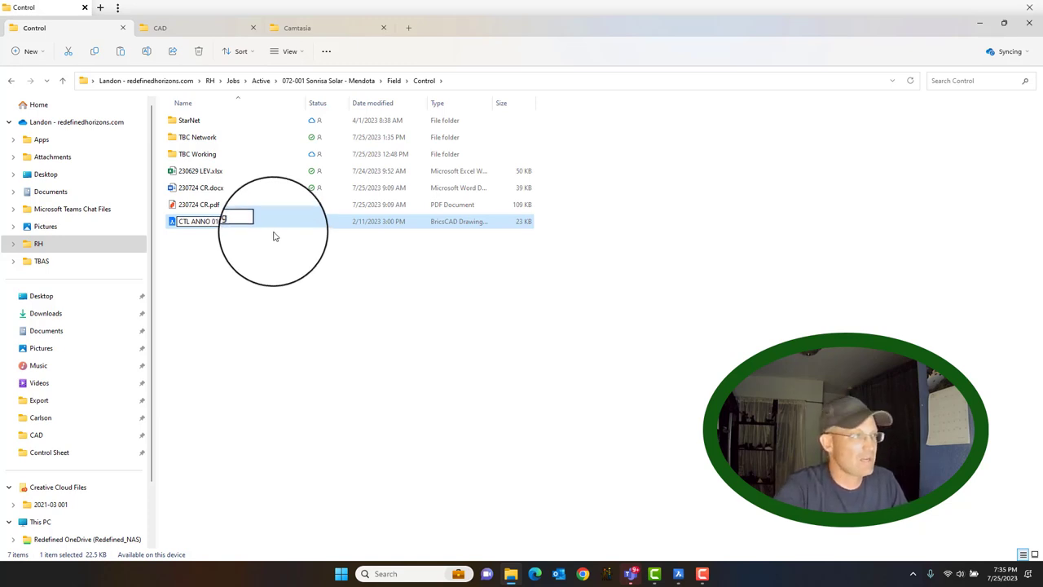
left_click(272, 287)
left_click(232, 229)
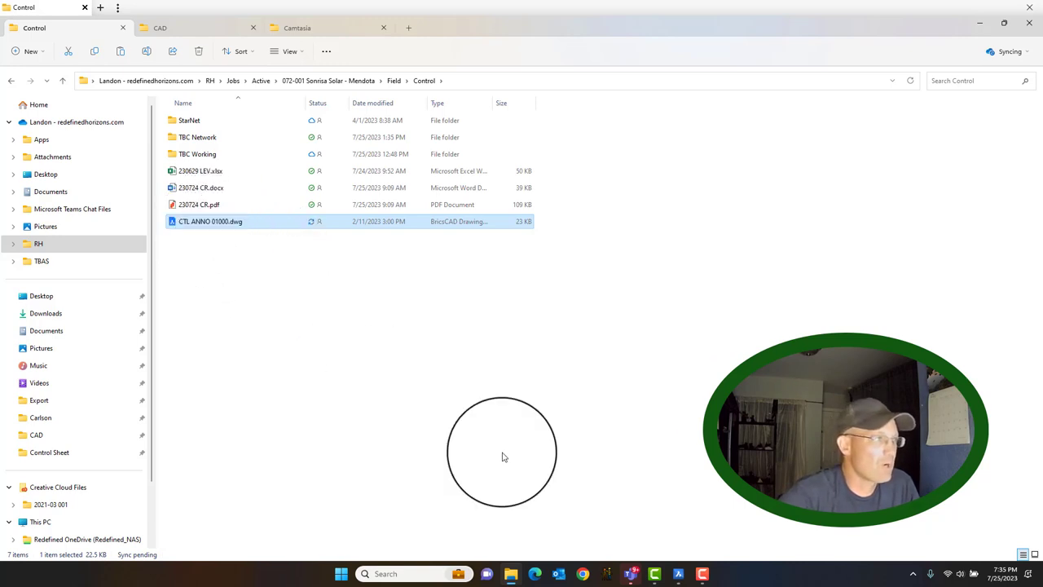
left_click(679, 575)
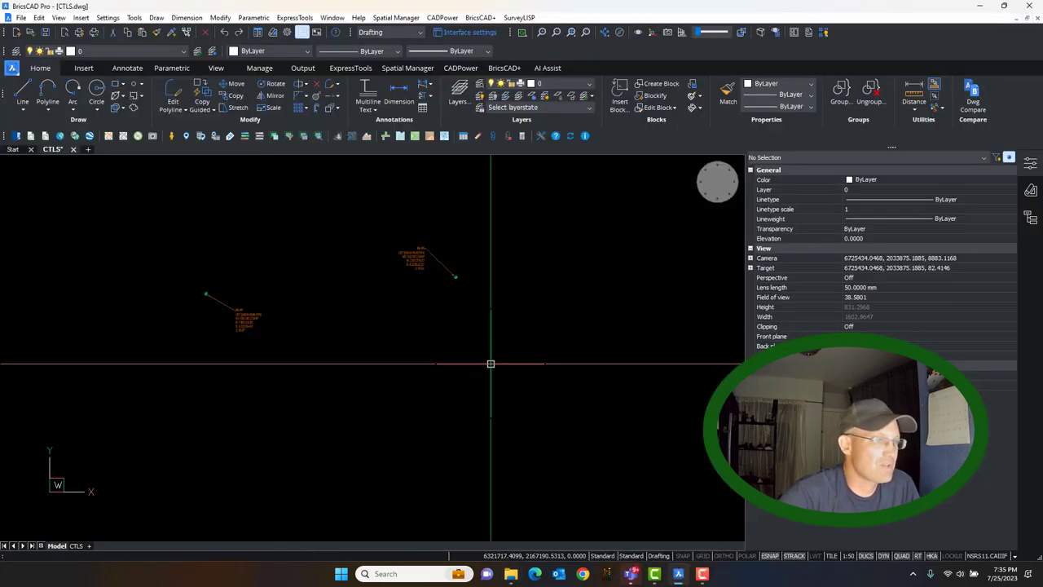
Return to the CTLS layout, then switch to File Explorer and open CTL ANNO 01000.dwg from the Control folder in BricsCAD
scroll(492, 370, "down", 5)
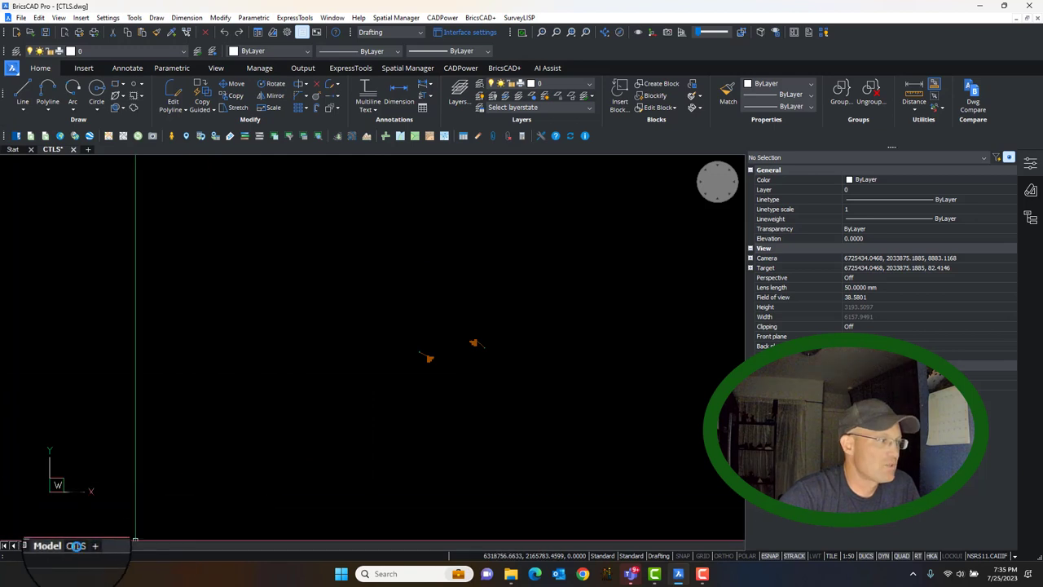
left_click(76, 545)
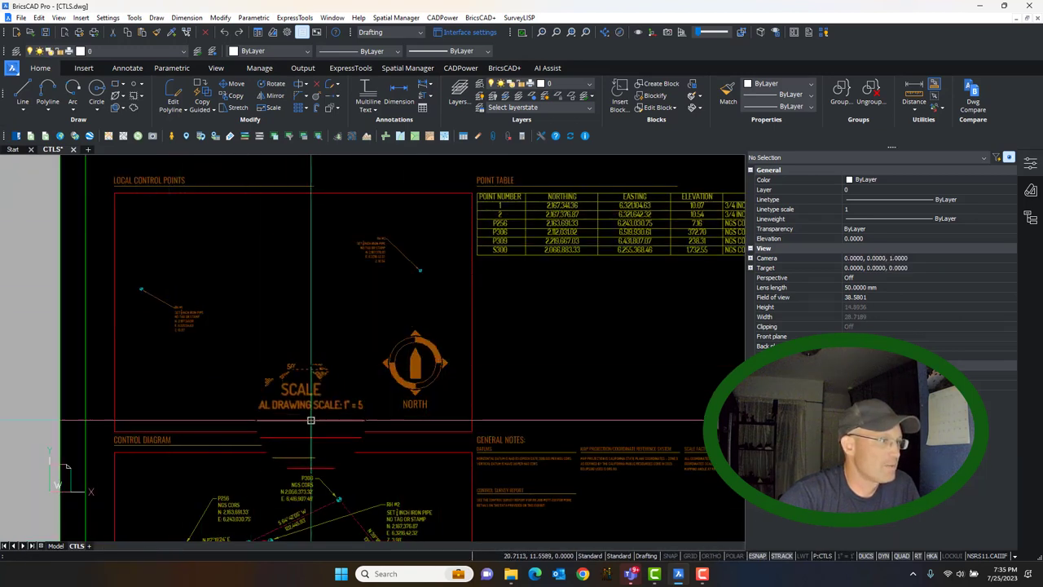
left_click(980, 9)
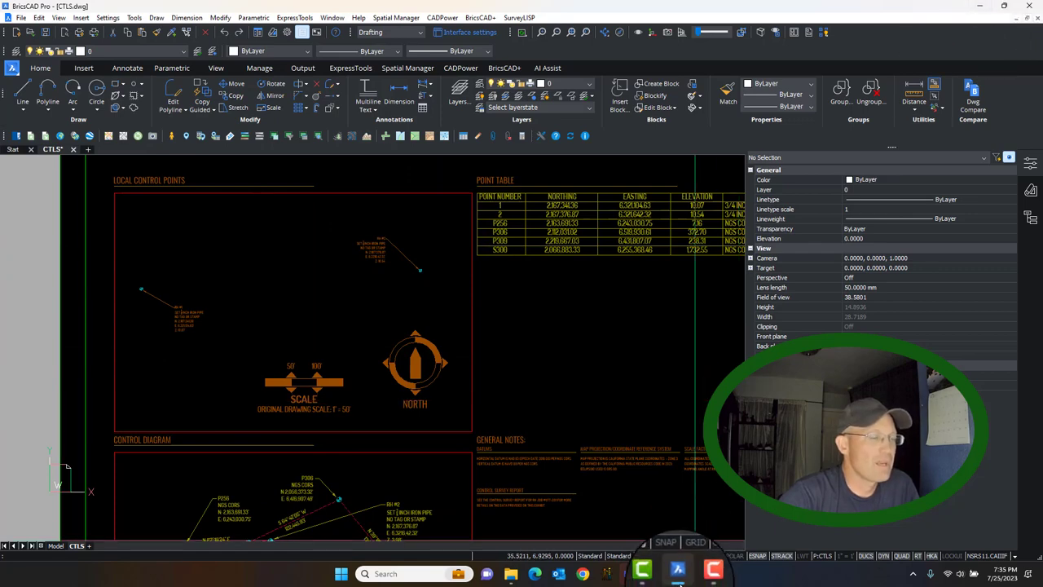
left_click(678, 572)
left_click(309, 346)
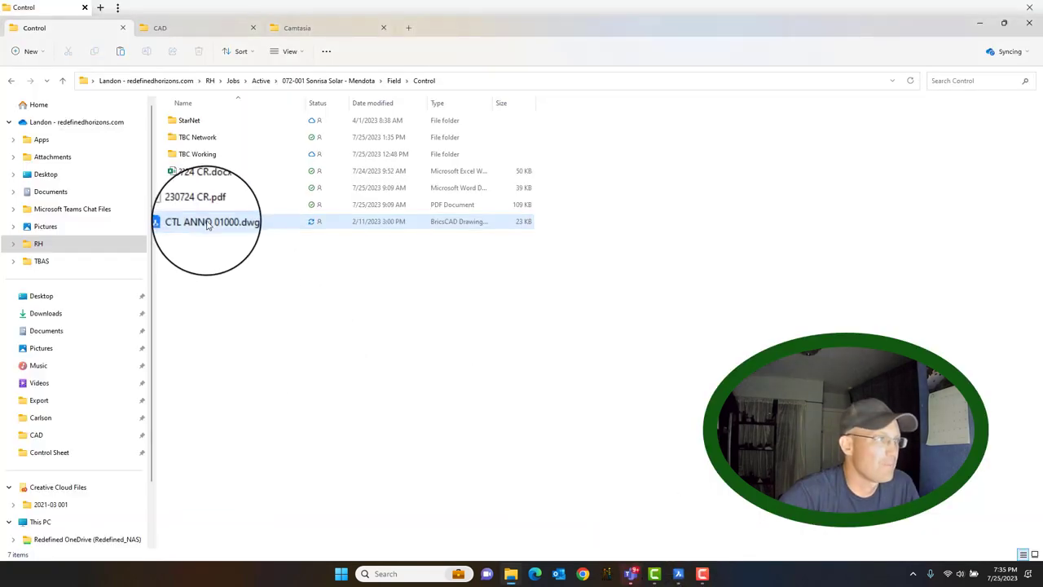
left_click(208, 226)
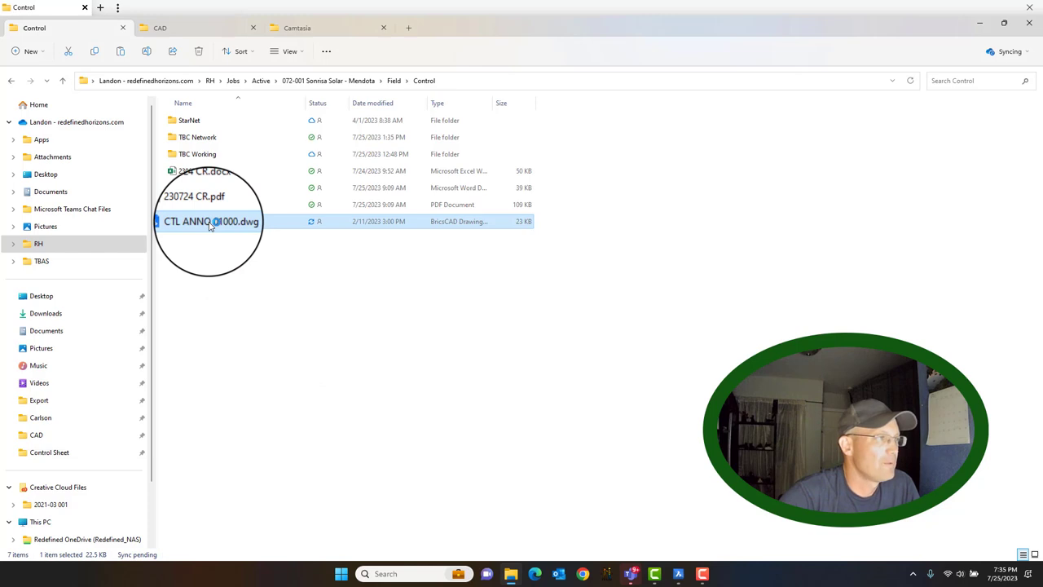
double_click(209, 226)
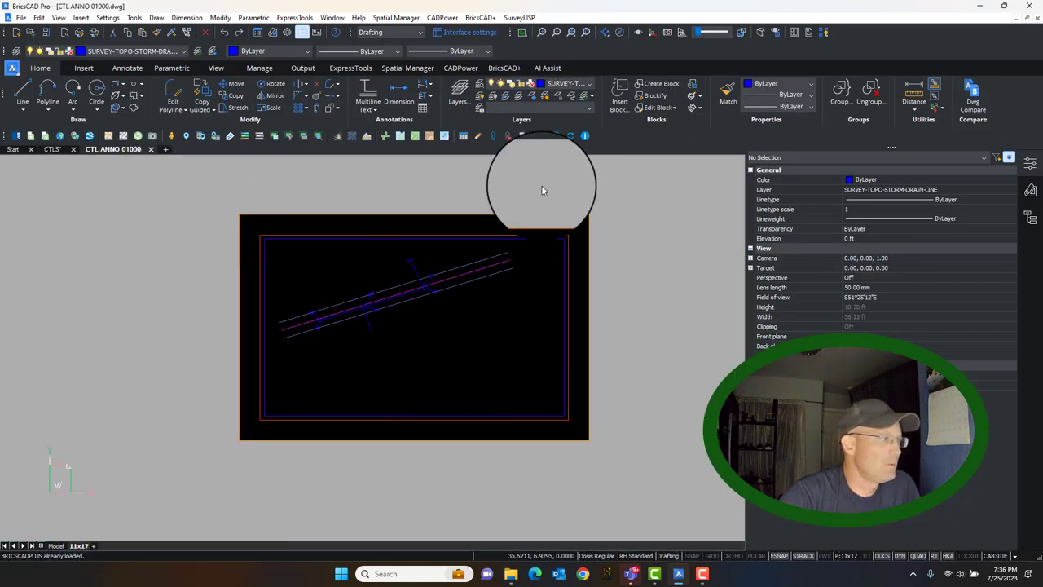
Erase all the template objects from the 11x17 layout of the annotation drawing
left_click(174, 180)
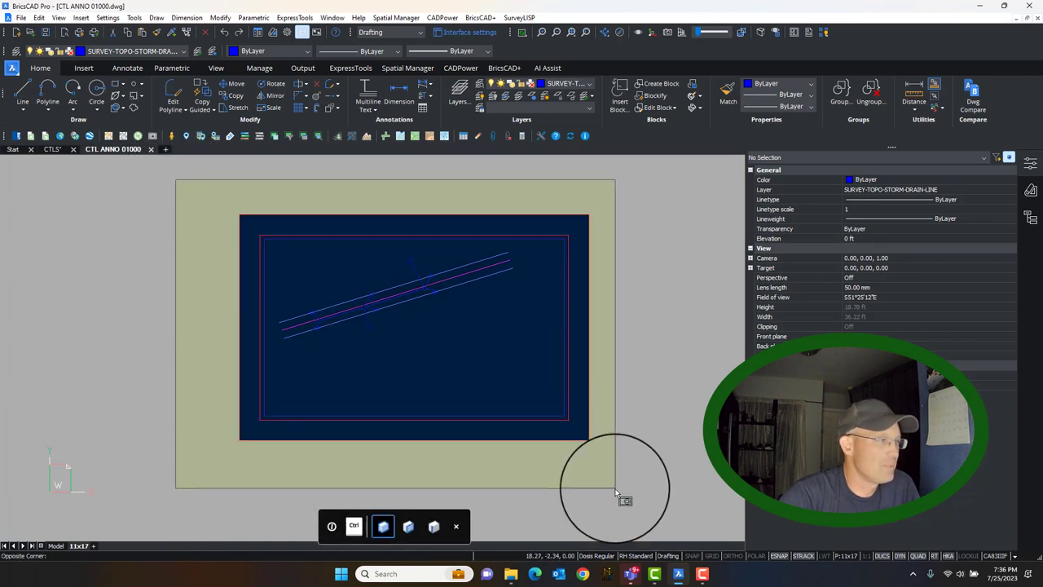
left_click(615, 486)
key("Delete")
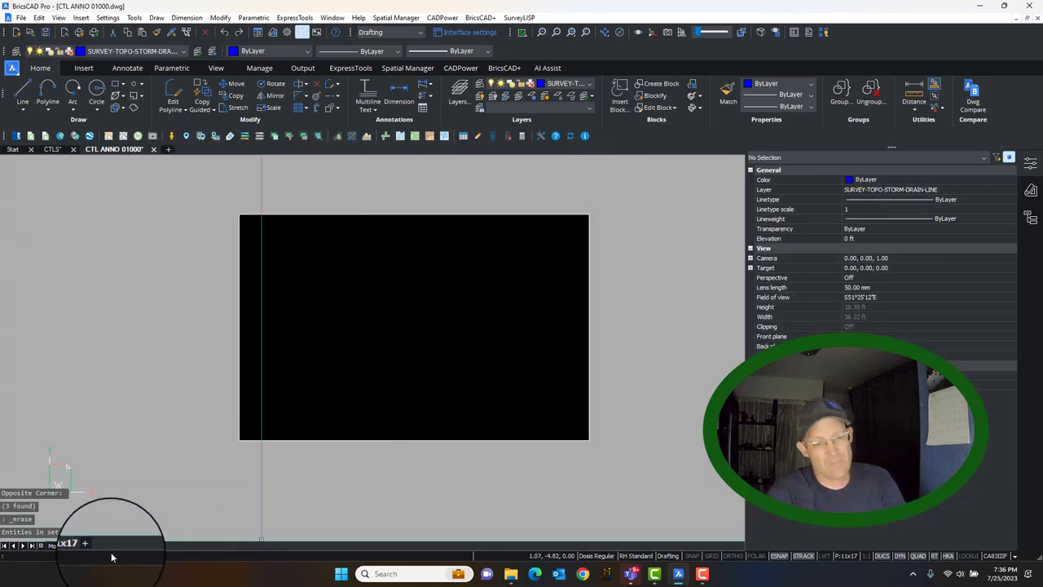
Erase all the leftover template linework from model space and zoom to the drawing extents
left_click(56, 546)
scroll(242, 361, "down", 3)
left_click(195, 239)
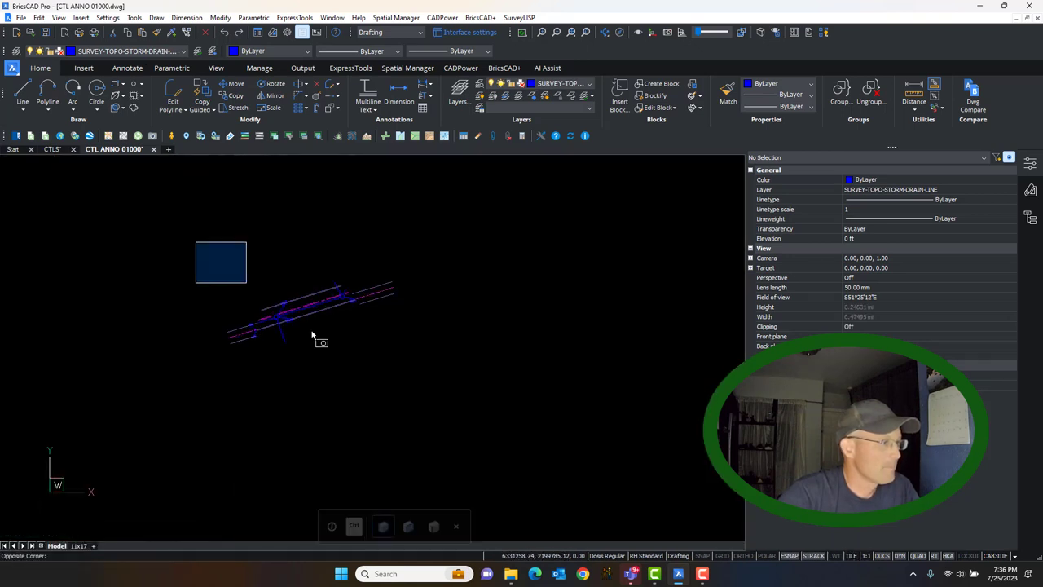
left_click(461, 410)
key("Delete")
type("z")
key("Return")
type("e")
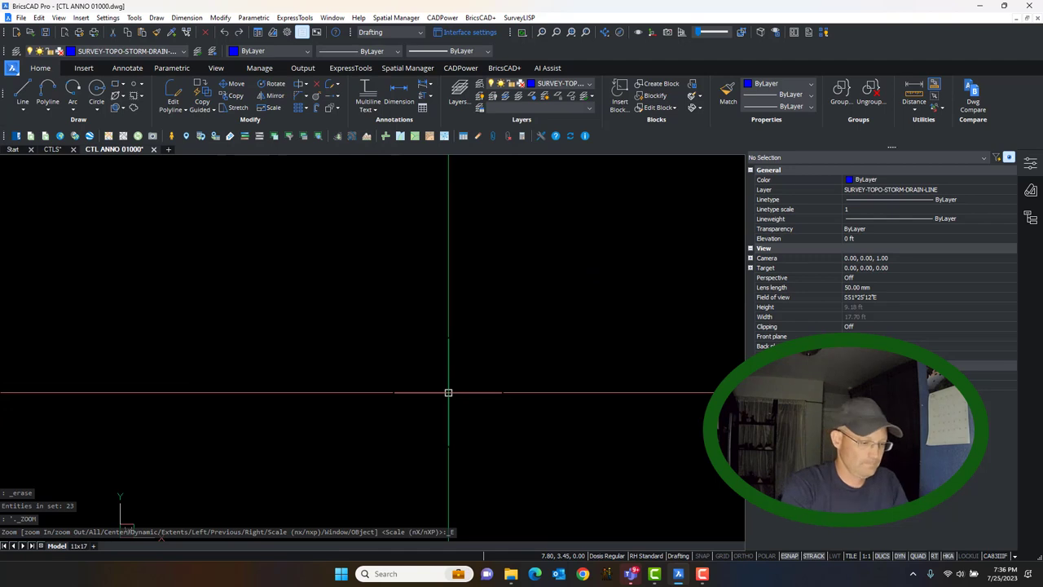
key("Return")
Purge all unused blocks, layers, linetypes and other unused items from the annotation drawing
type("purge")
key("Return")
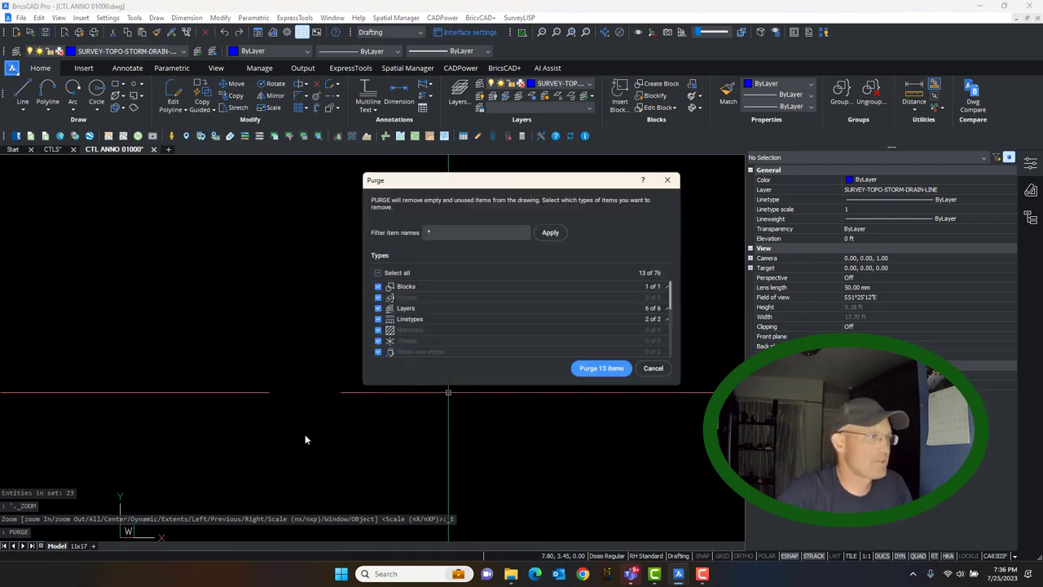
left_click(599, 368)
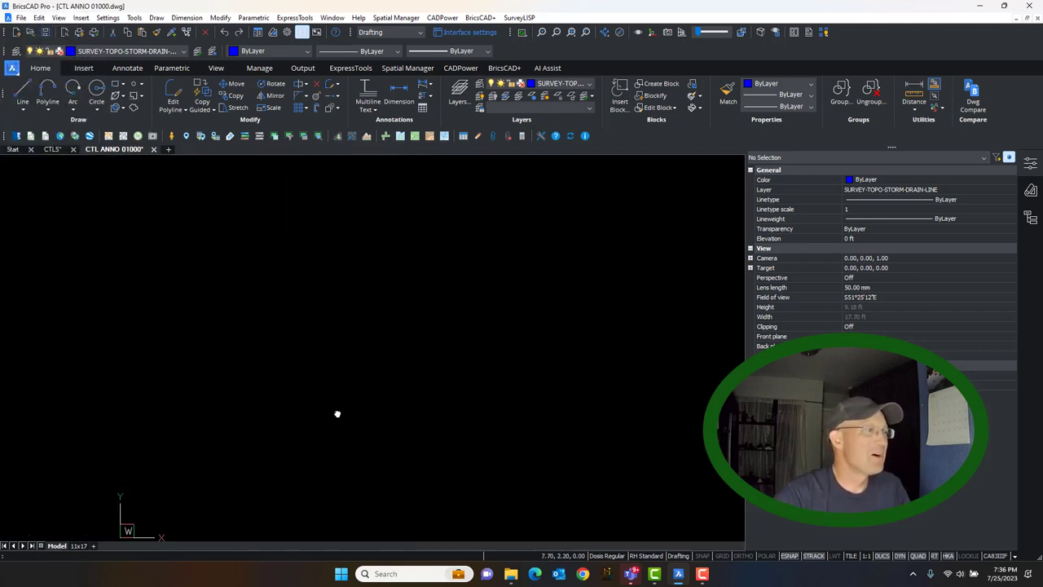
Start attaching an external reference and browse to the Carlson folder of job 072-001 Sonrisa Solar - Mendota
scroll(386, 353, "down", 5)
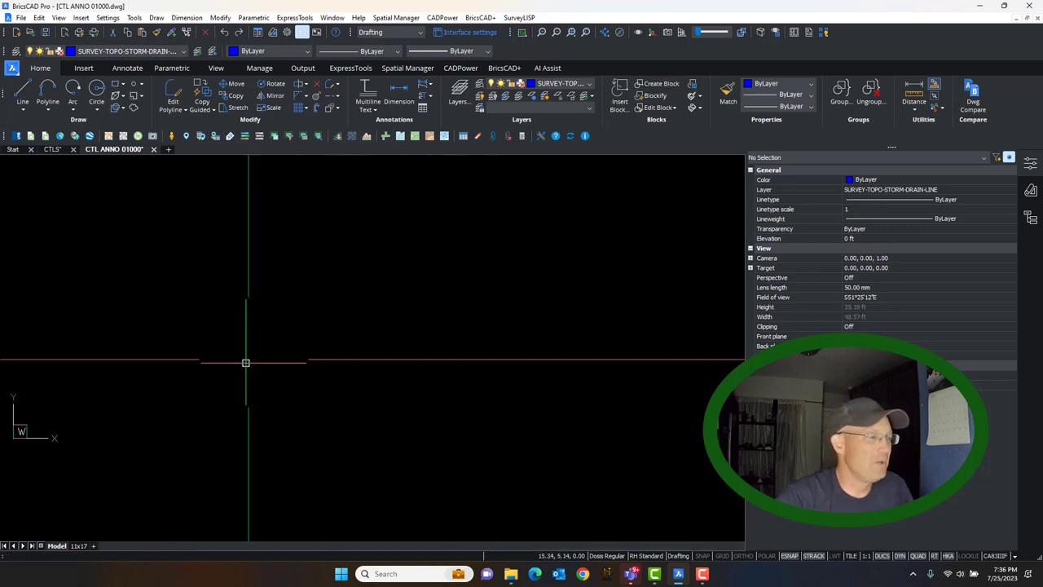
middle_click_drag(347, 312, 347, 346)
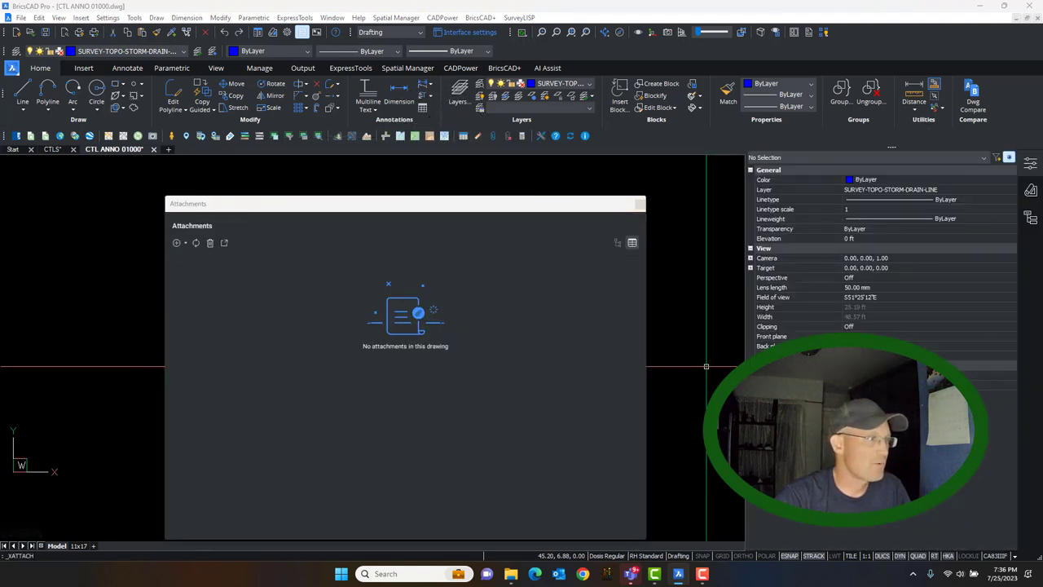
left_click_drag(605, 171, 617, 240)
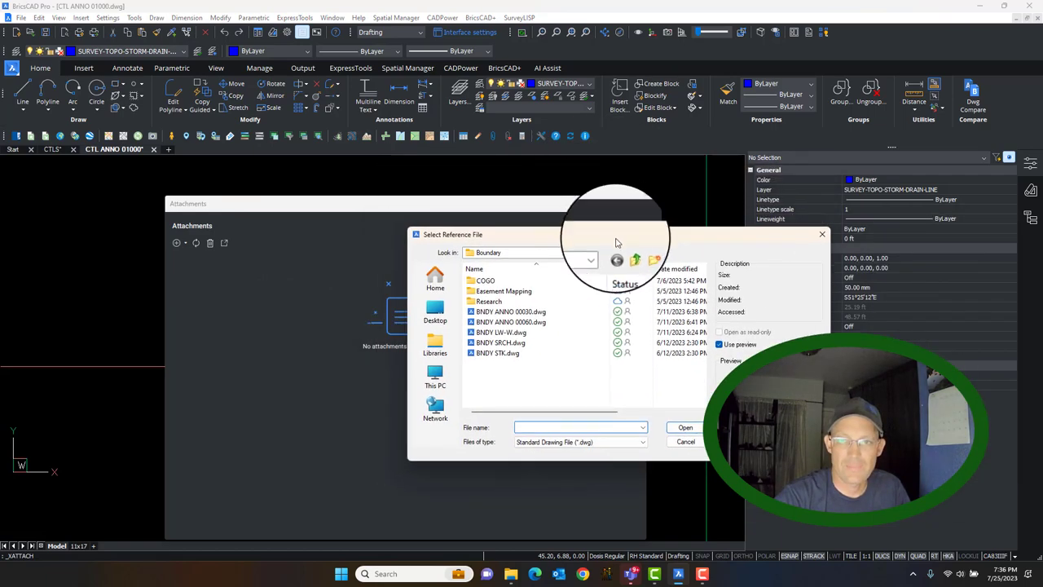
left_click(630, 254)
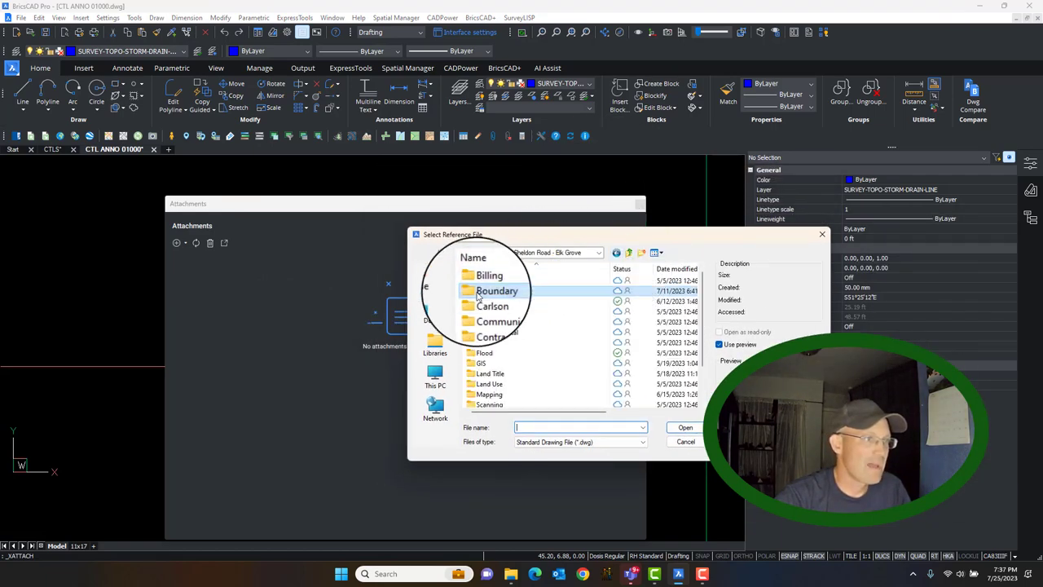
double_click(489, 301)
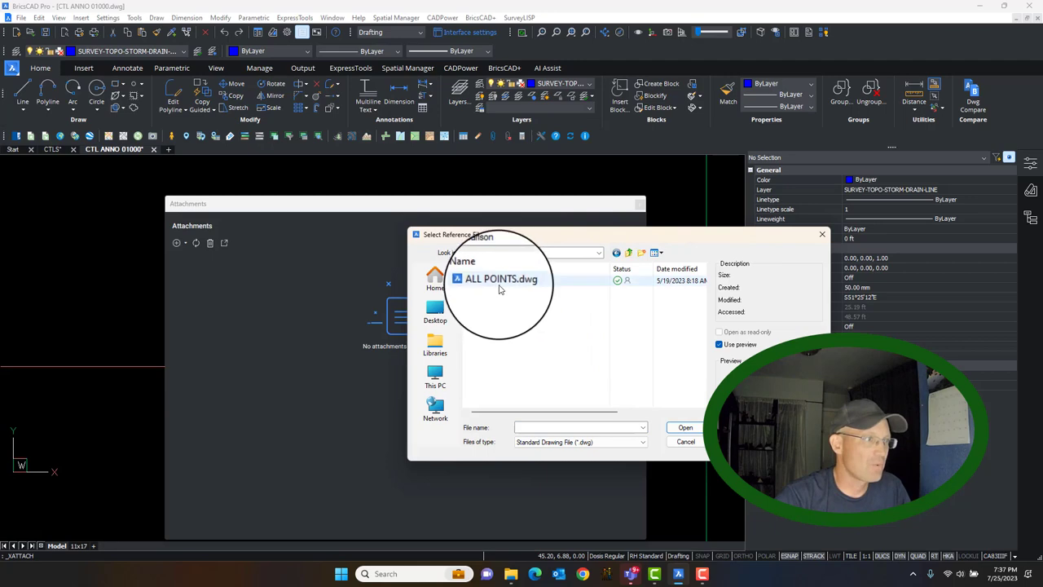
left_click(571, 256)
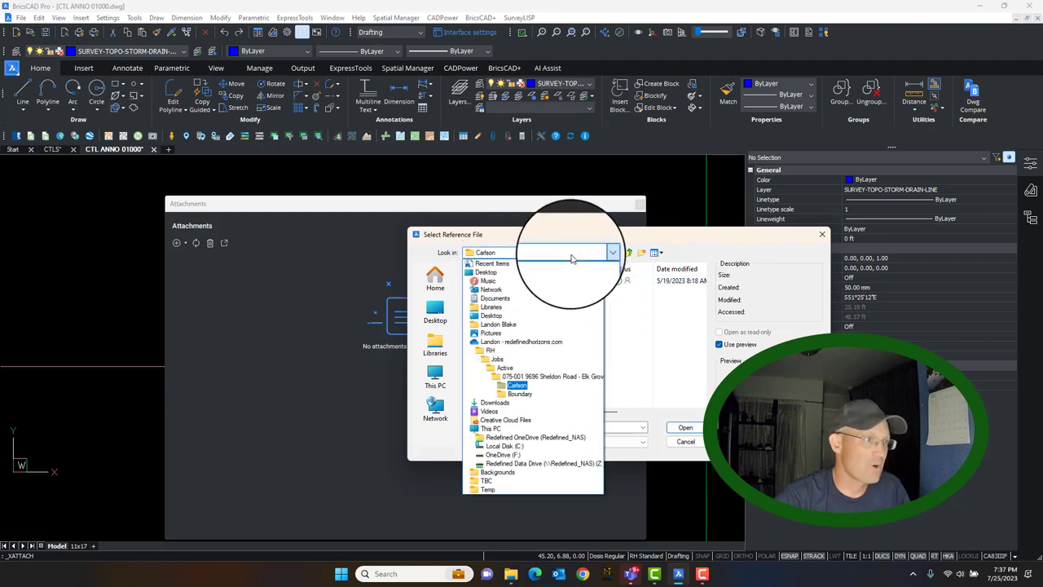
left_click(557, 373)
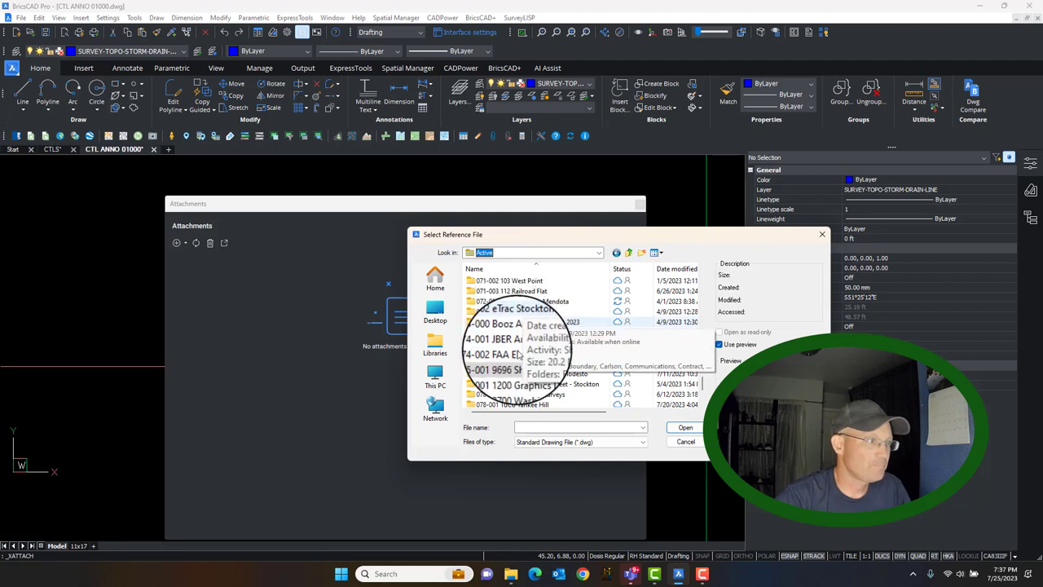
double_click(522, 304)
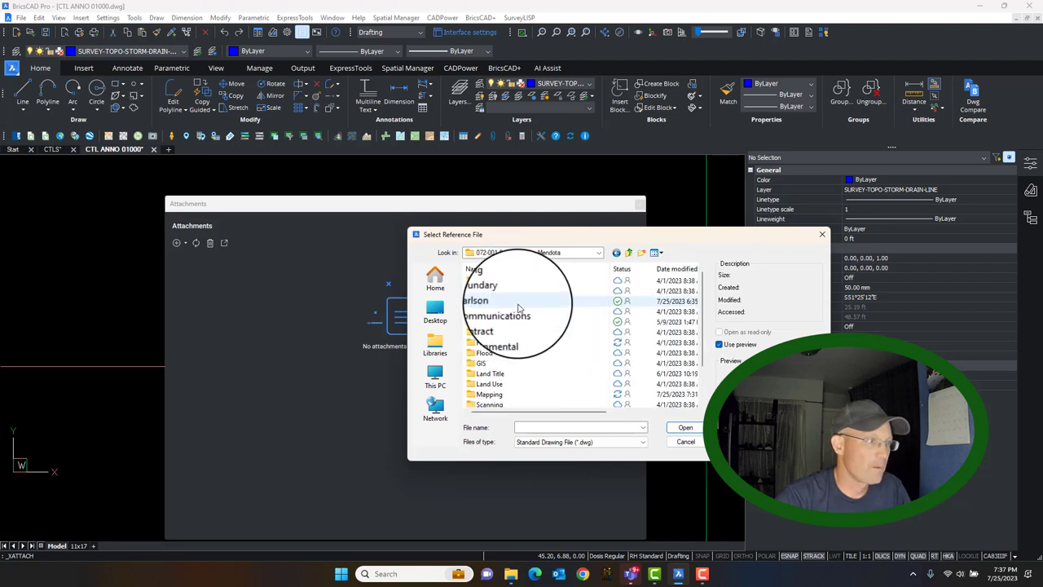
double_click(501, 304)
Attach CTL.dwg as an external reference at insertion point 0,0,0 with scale 1 and a relative path
left_click(493, 281)
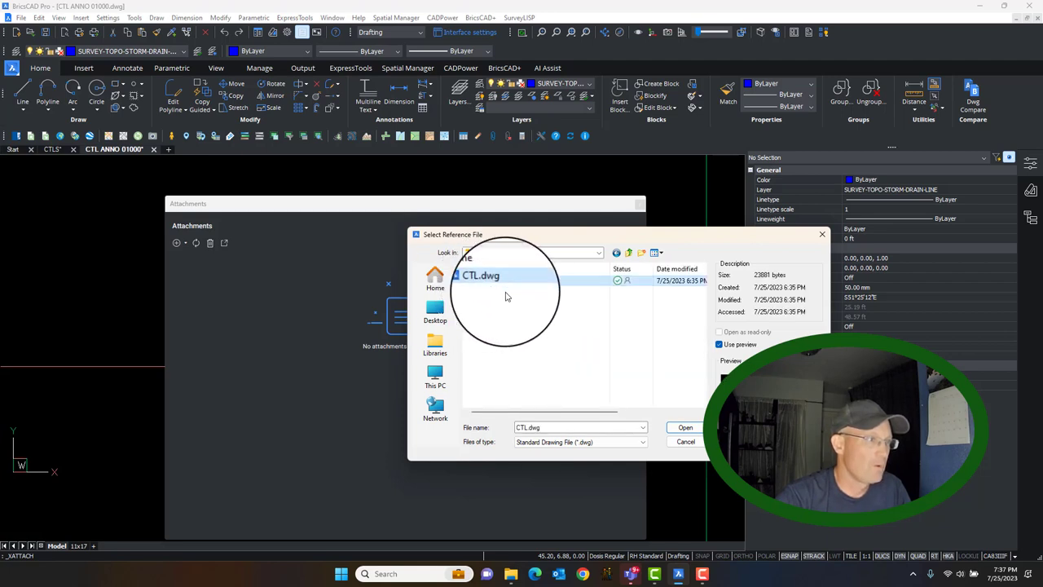
left_click(686, 427)
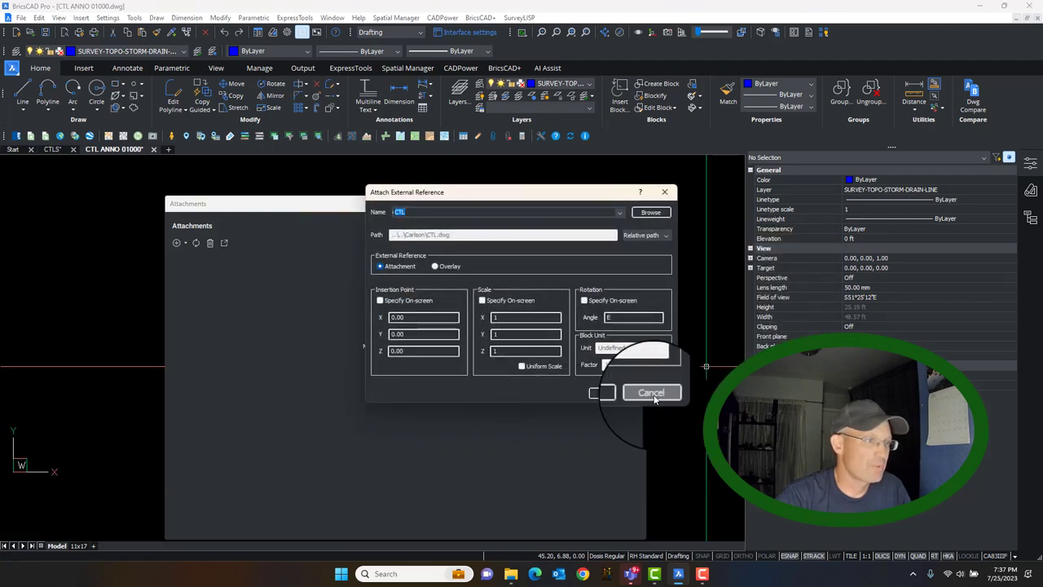
left_click(616, 395)
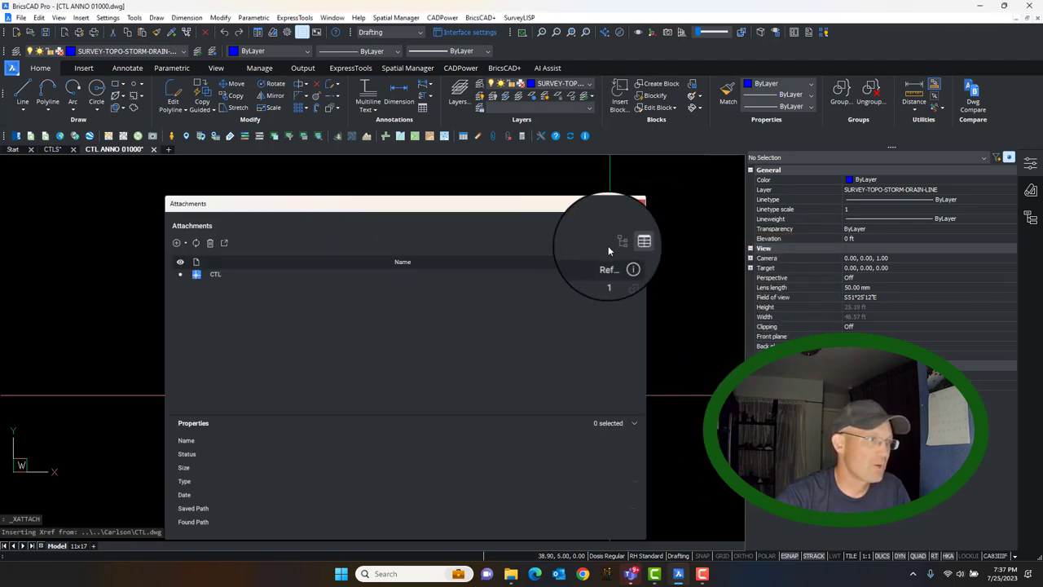
left_click(640, 200)
Examine the control points, leader labels and coordinates of the attached CTL reference, including point 8
scroll(432, 324, "down", 3)
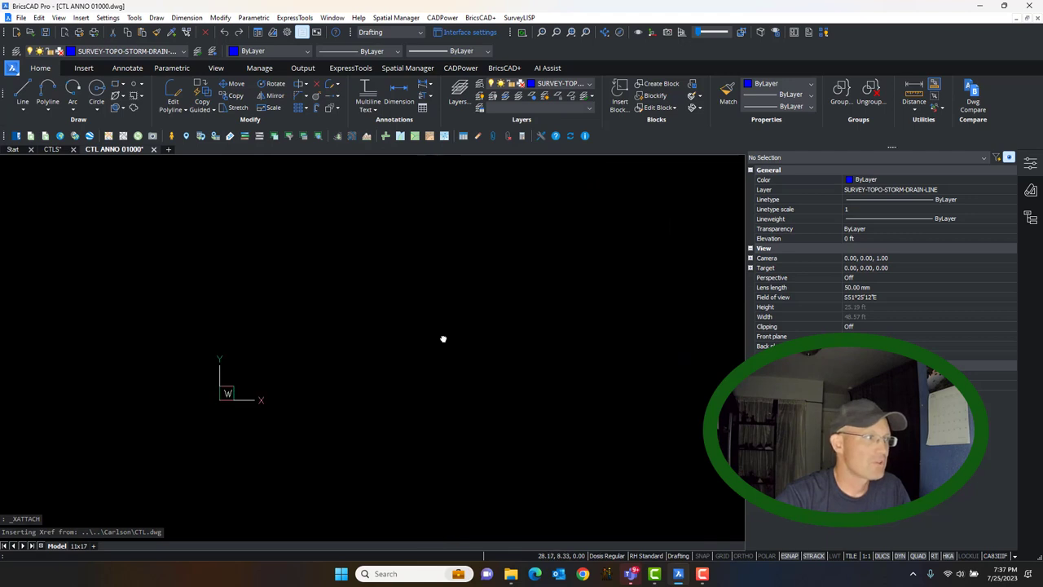
middle_click(442, 338)
middle_click(442, 337)
scroll(573, 417, "down", 2)
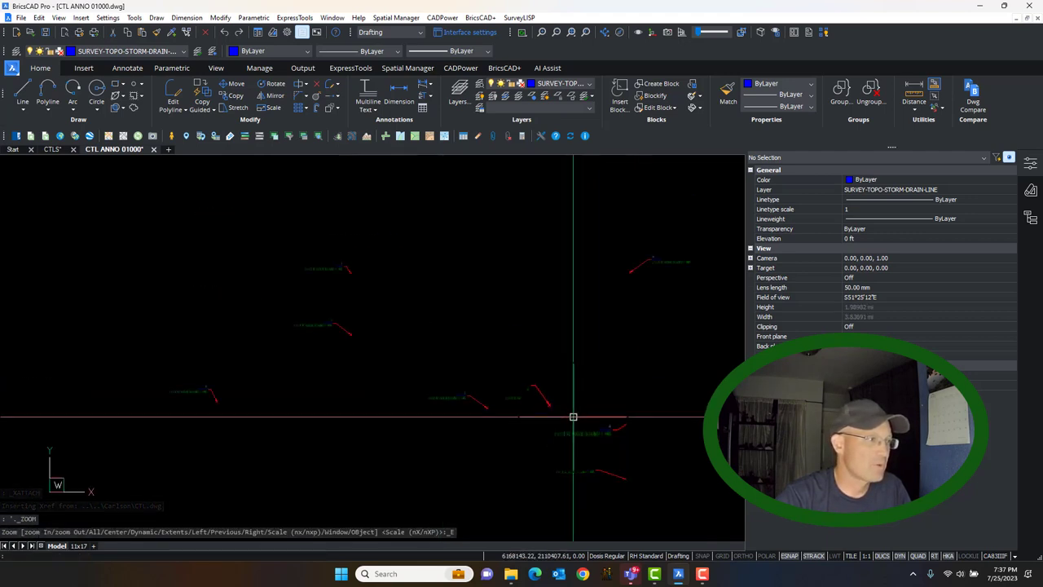
scroll(625, 348, "up", 5)
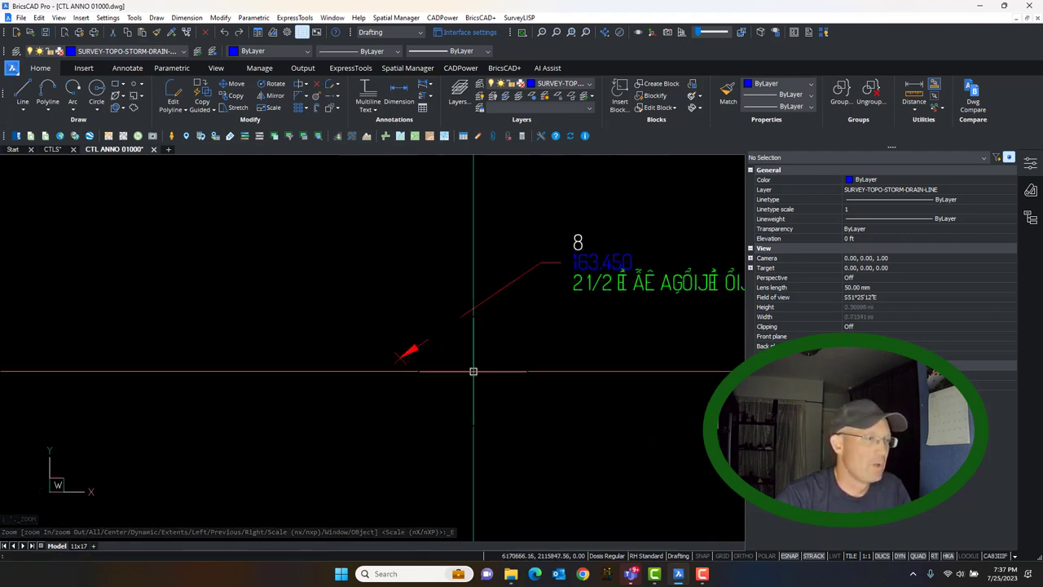
left_click(512, 303)
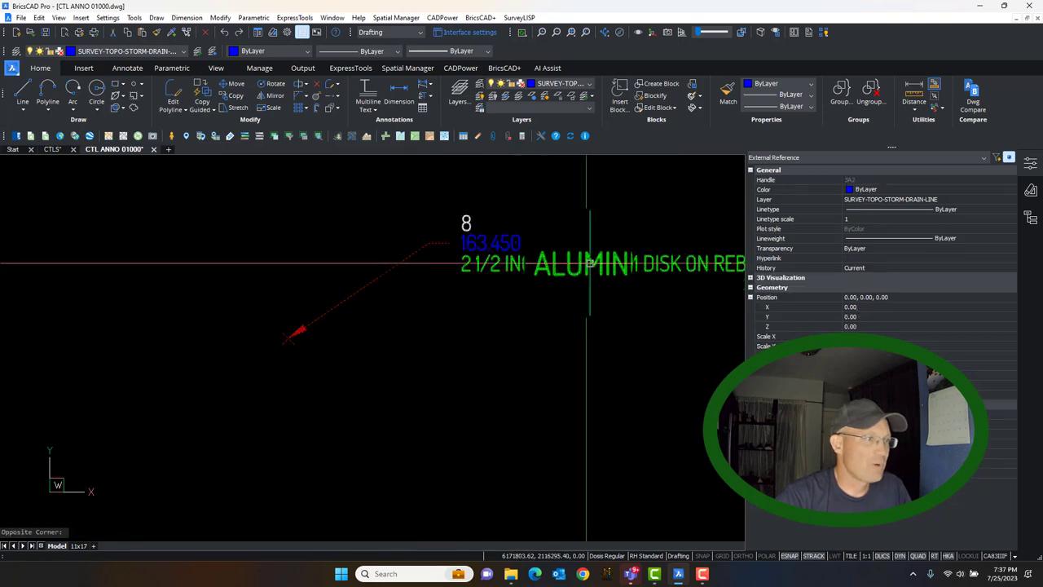
middle_click_drag(640, 300, 569, 311)
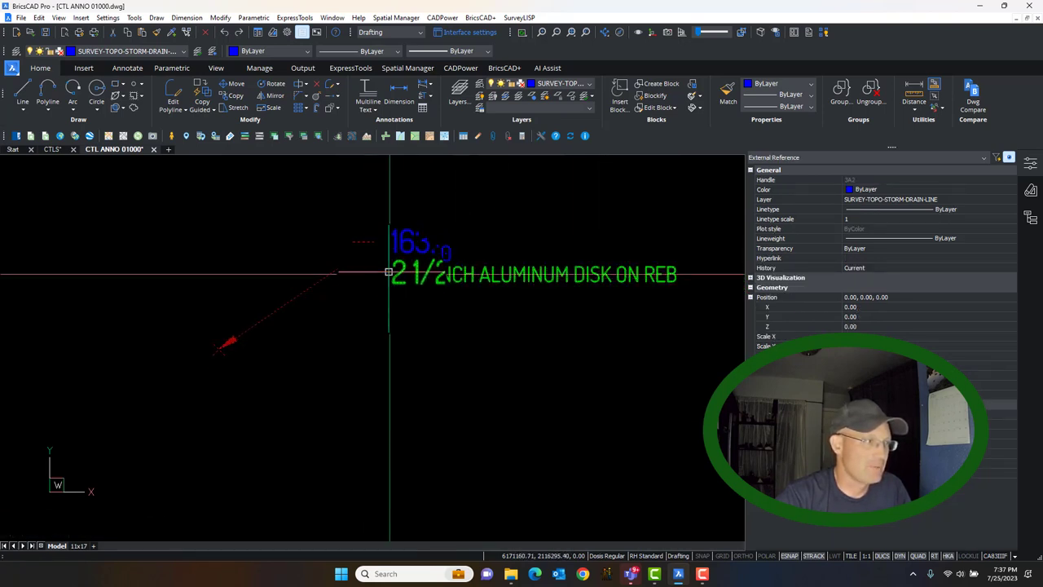
key("Escape")
scroll(405, 377, "down", 5)
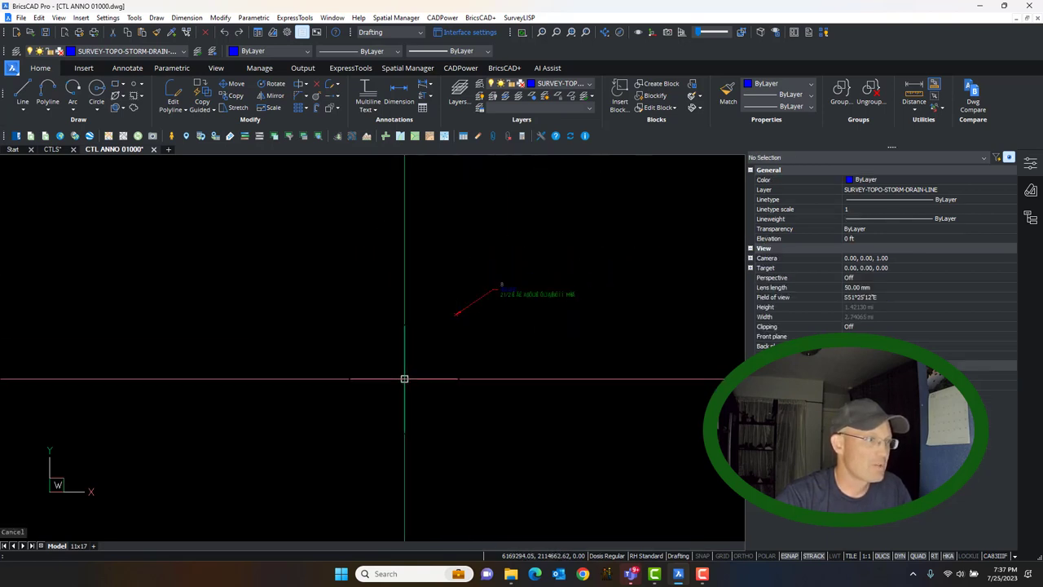
scroll(638, 274, "up", 10)
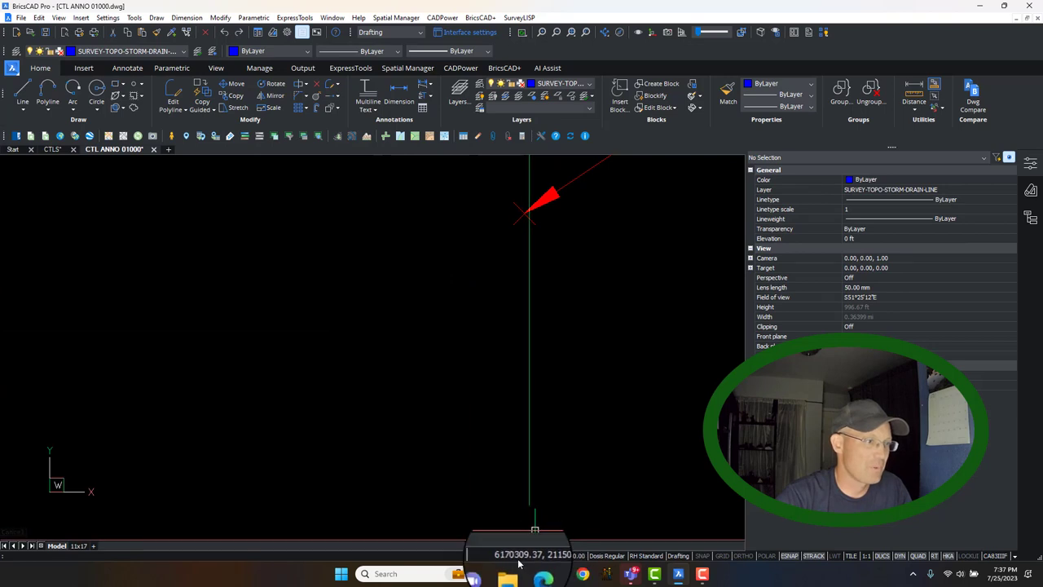
scroll(558, 371, "down", 5)
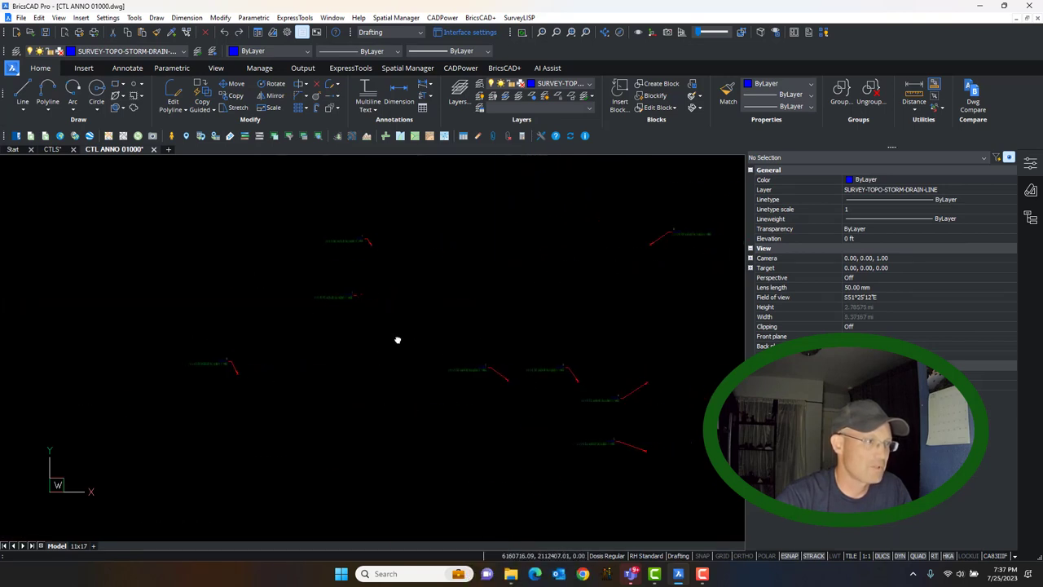
key("Escape")
Start inserting a block and choose CONTROL POINT.dwg from the 2022-08-01 Old Blocks folder
scroll(372, 364, "down", 3)
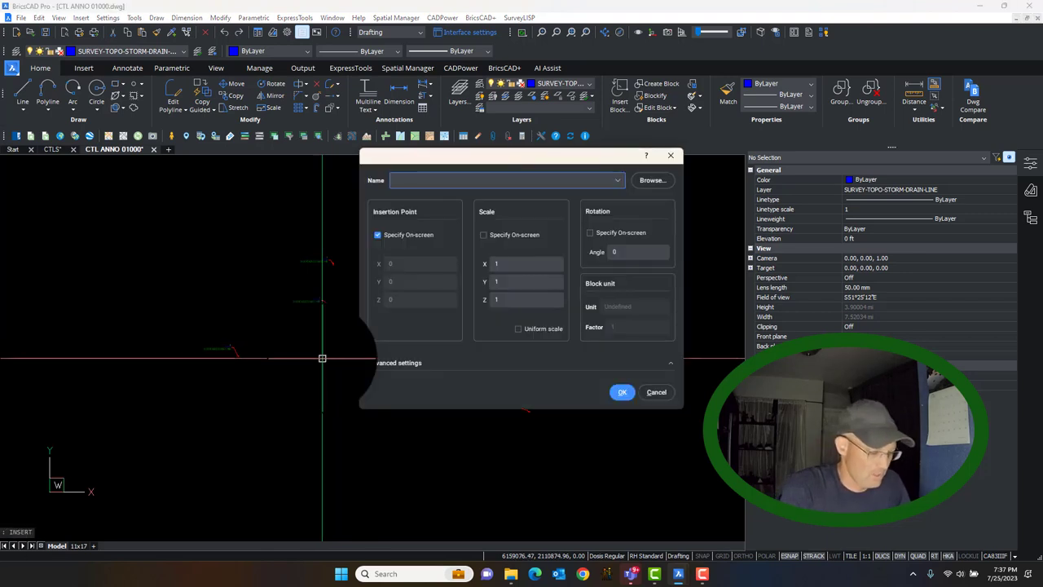
left_click(649, 179)
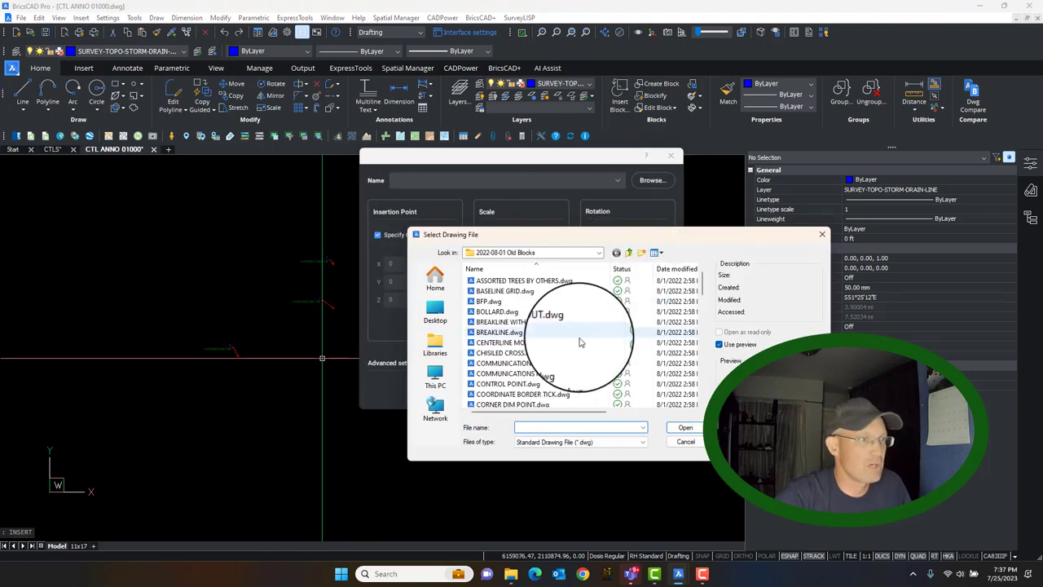
scroll(536, 305, "down", 3)
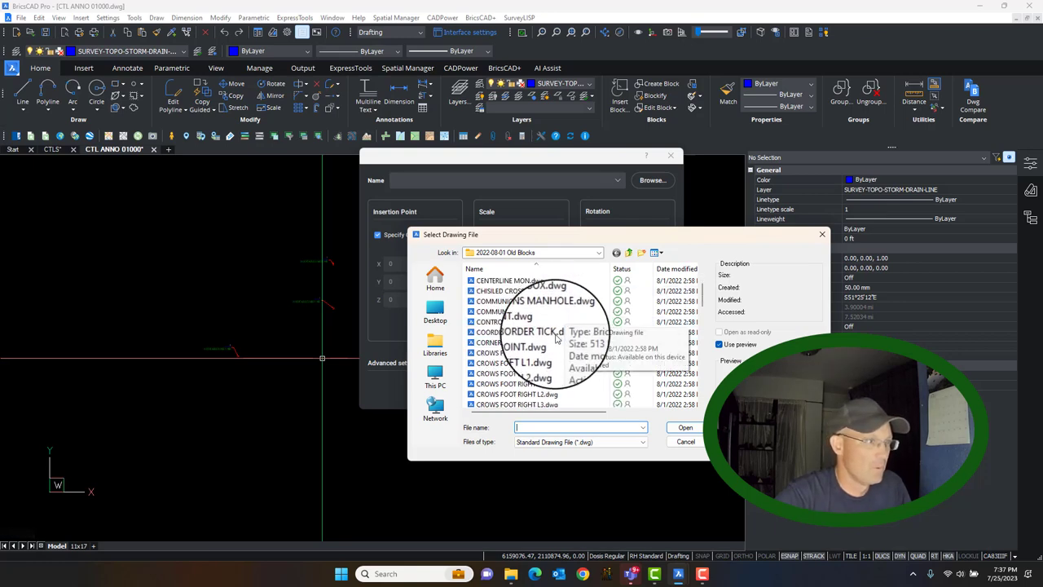
left_click(554, 322)
left_click(685, 428)
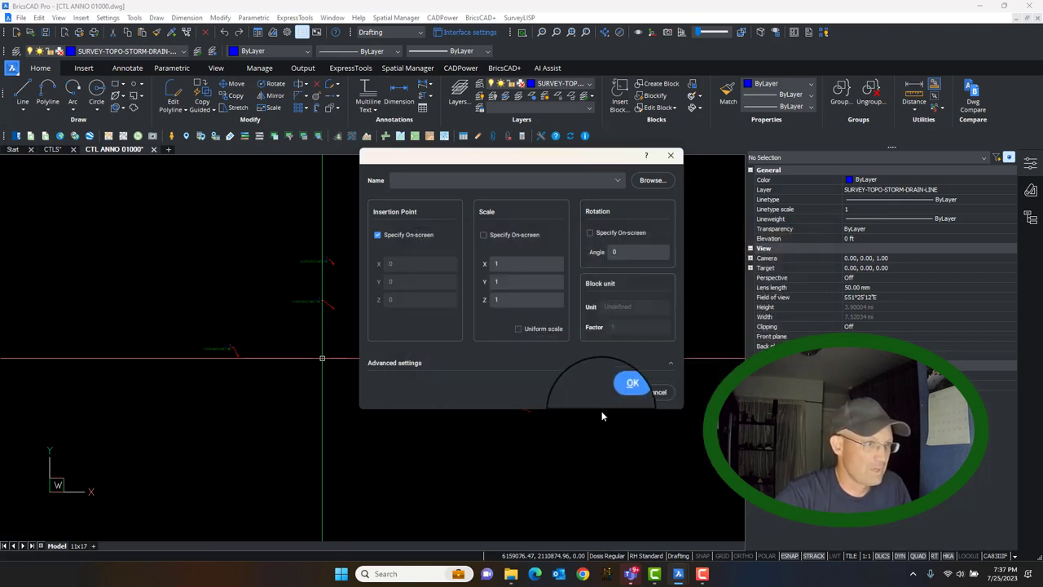
Insert the CONTROL POINT block with X, Y and Z scale 1000 just beside control point 6
left_click(413, 247)
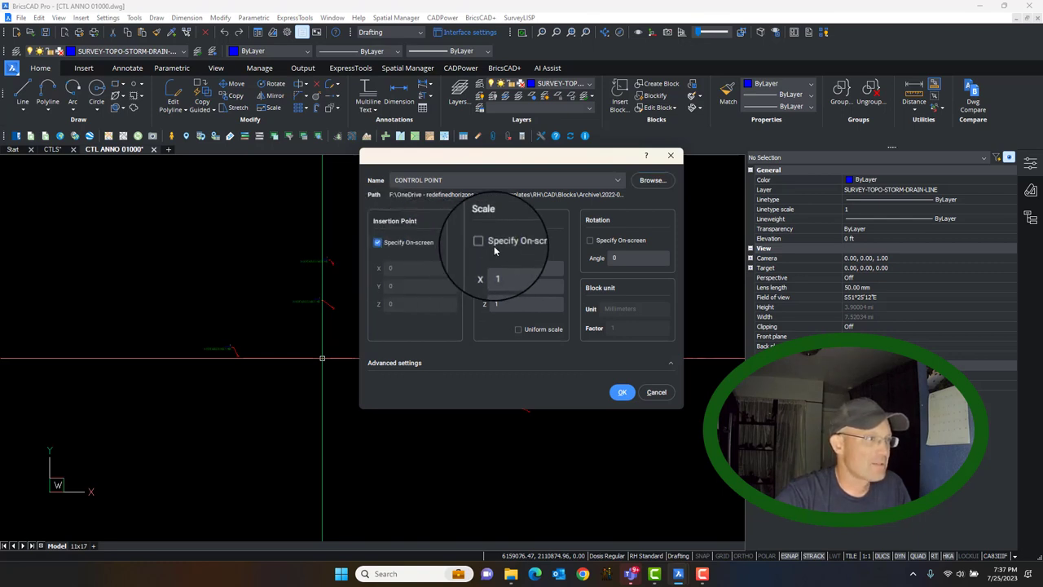
left_click(509, 269)
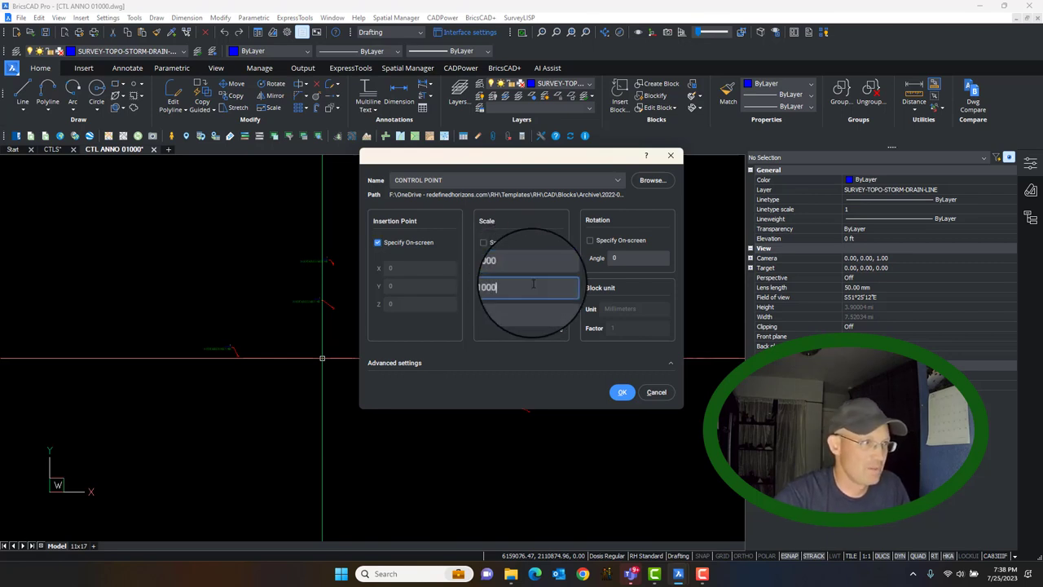
left_click(546, 304)
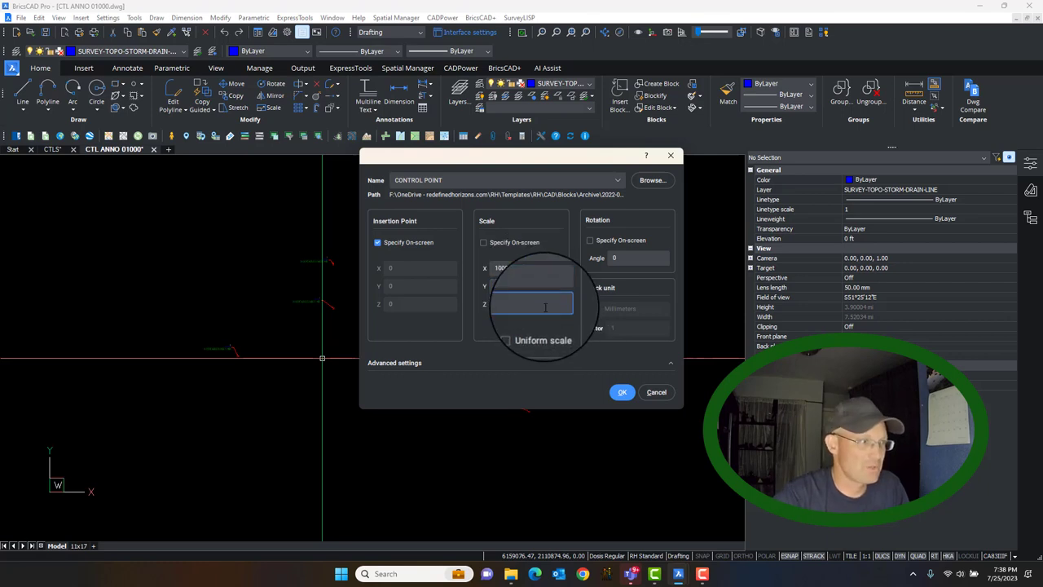
type("1000")
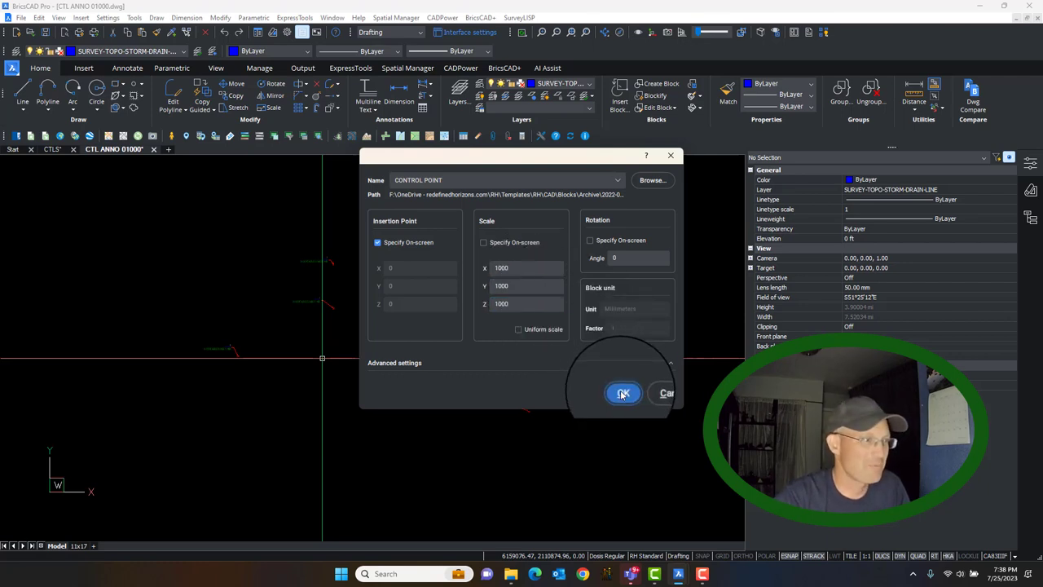
left_click(622, 392)
scroll(240, 352, "up", 5)
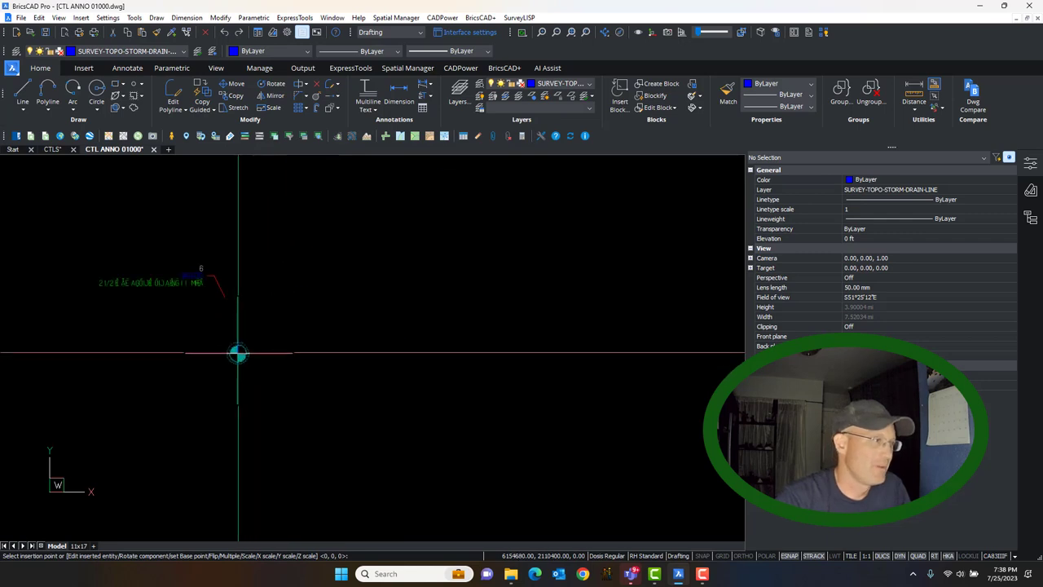
left_click(246, 290)
middle_click_drag(155, 244, 347, 351)
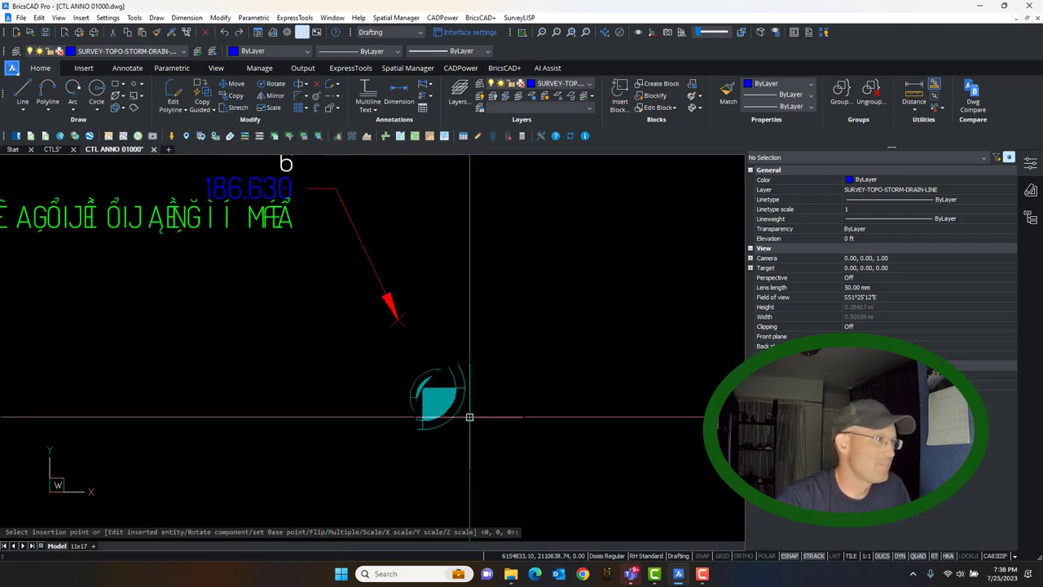
Move the inserted control point symbol by its insertion point onto control point 6 at the leader's arrow tip
left_click(444, 401)
scroll(444, 401, "down", 3)
scroll(408, 384, "up", 3)
left_click(412, 387)
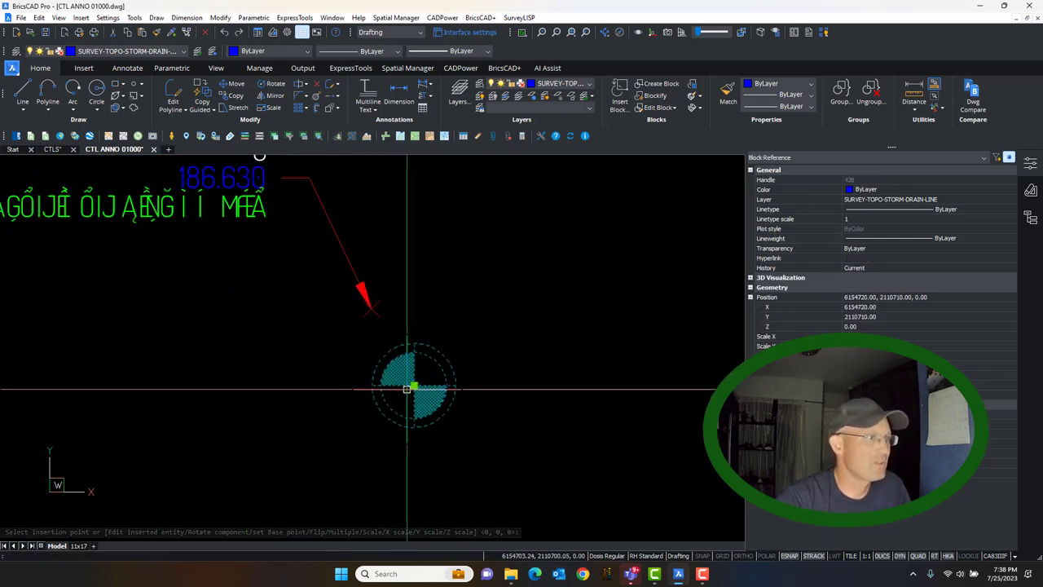
left_click(412, 386)
left_click(412, 387)
scroll(383, 313, "up", 2)
left_click(364, 305)
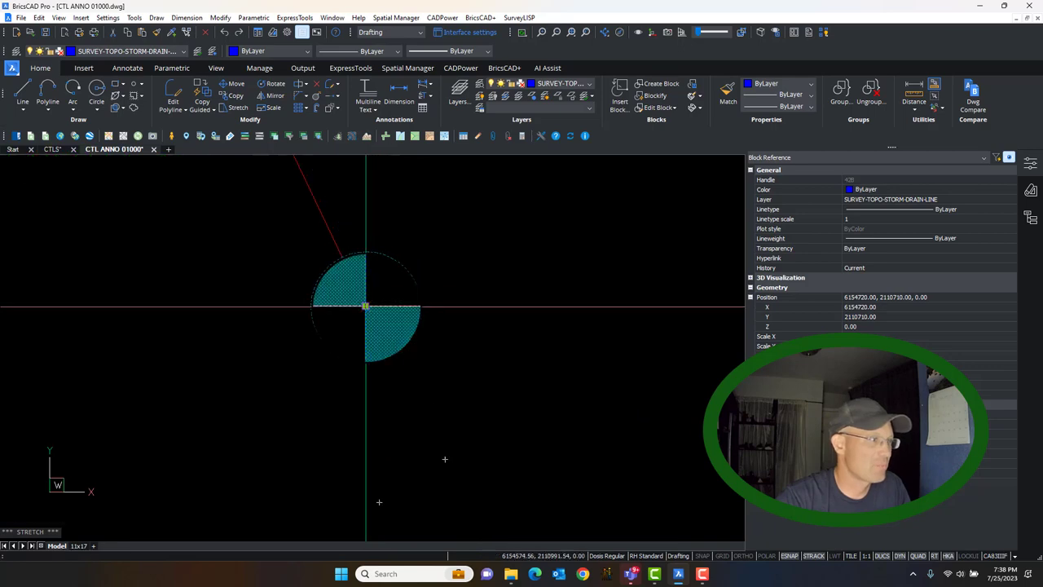
scroll(422, 322, "down", 4)
middle_click_drag(397, 324, 387, 361)
left_click(407, 300)
left_click(382, 339)
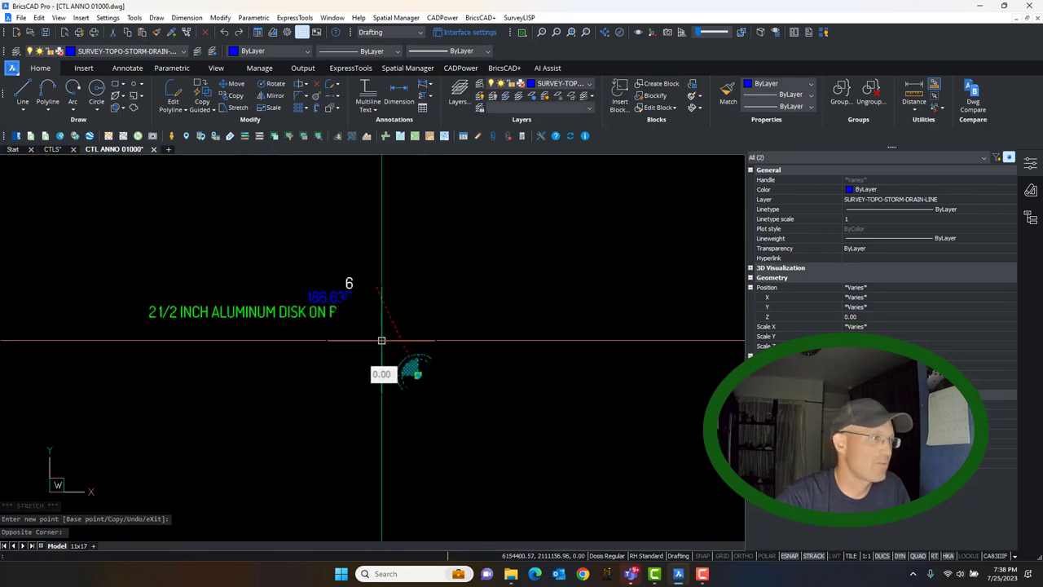
scroll(435, 381, "up", 3)
scroll(391, 359, "up", 2)
key("Escape")
scroll(371, 362, "down", 2)
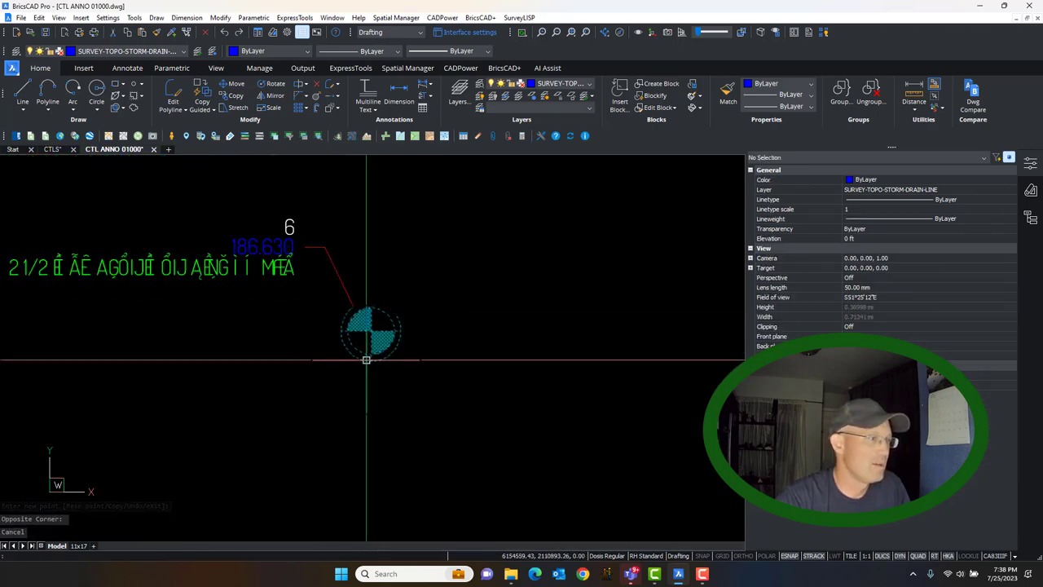
Copy the symbol from its centre at point 6 onto control points 1 and 7
mouse_move(367, 362)
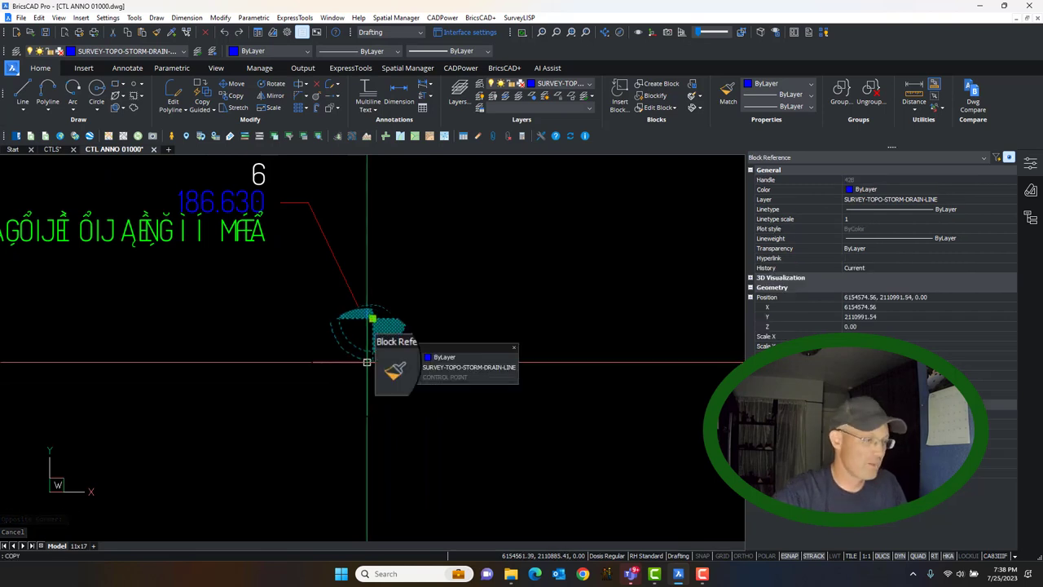
key("Return")
left_click(366, 362)
key("Return")
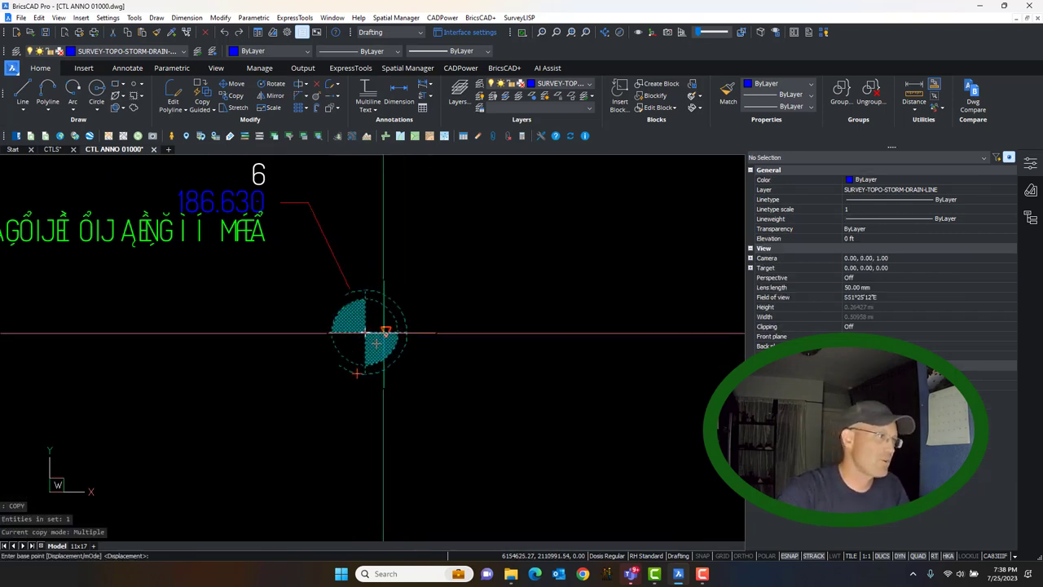
left_click(368, 333)
scroll(405, 363, "down", 3)
middle_click_drag(536, 309, 233, 414)
scroll(432, 281, "up", 4)
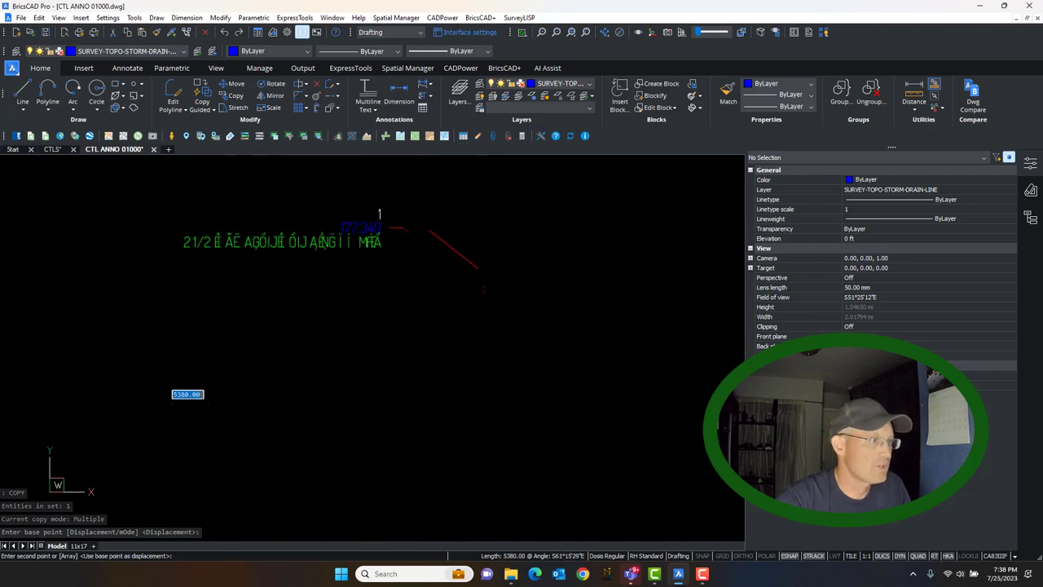
scroll(546, 284, "up", 1)
left_click(440, 328)
scroll(531, 341, "down", 4)
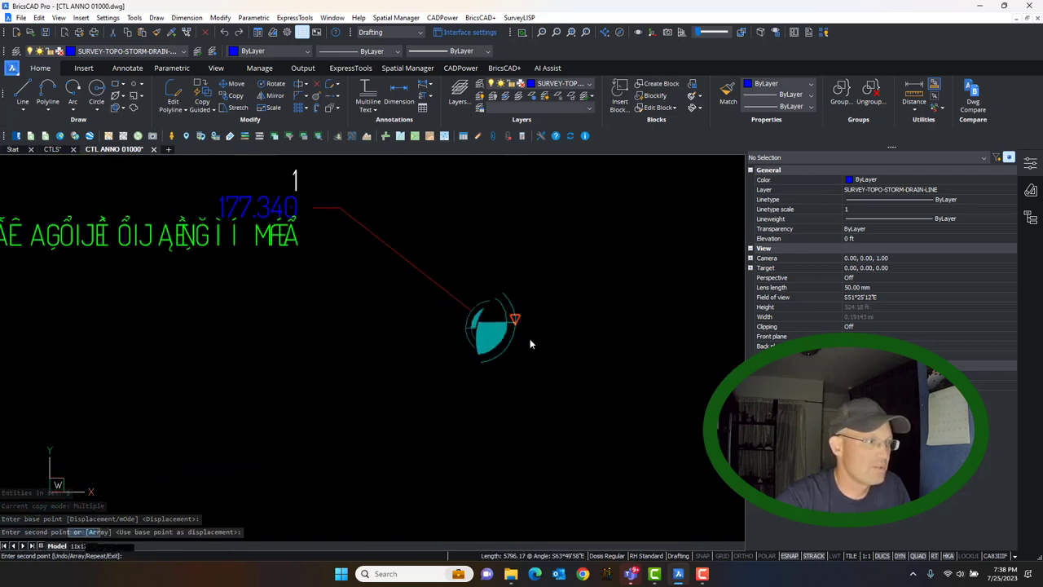
scroll(531, 352, "up", 4)
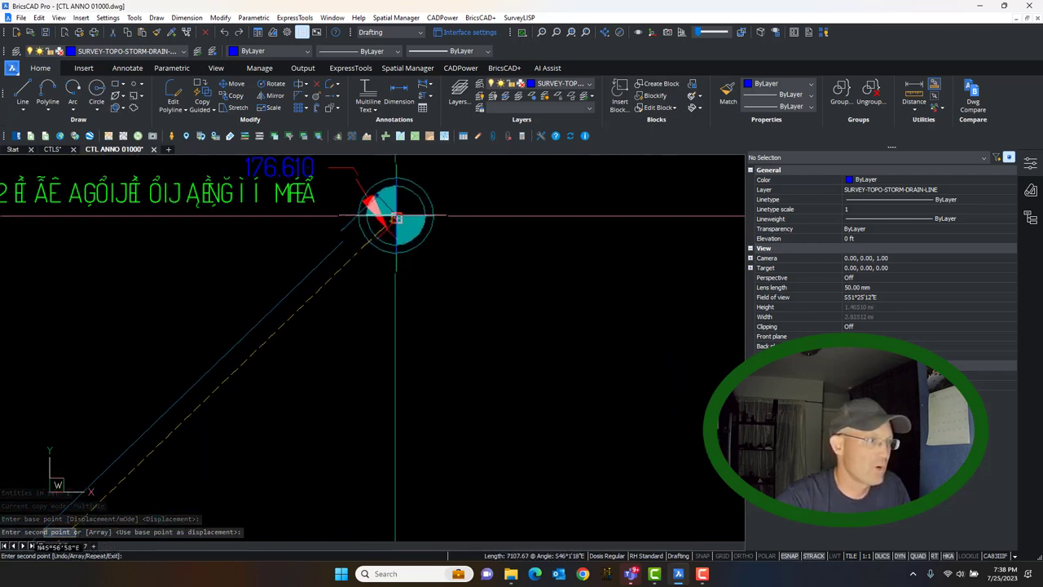
Place further copies of the symbol on control points 2 and 3
scroll(432, 245, "down", 4)
scroll(538, 352, "up", 5)
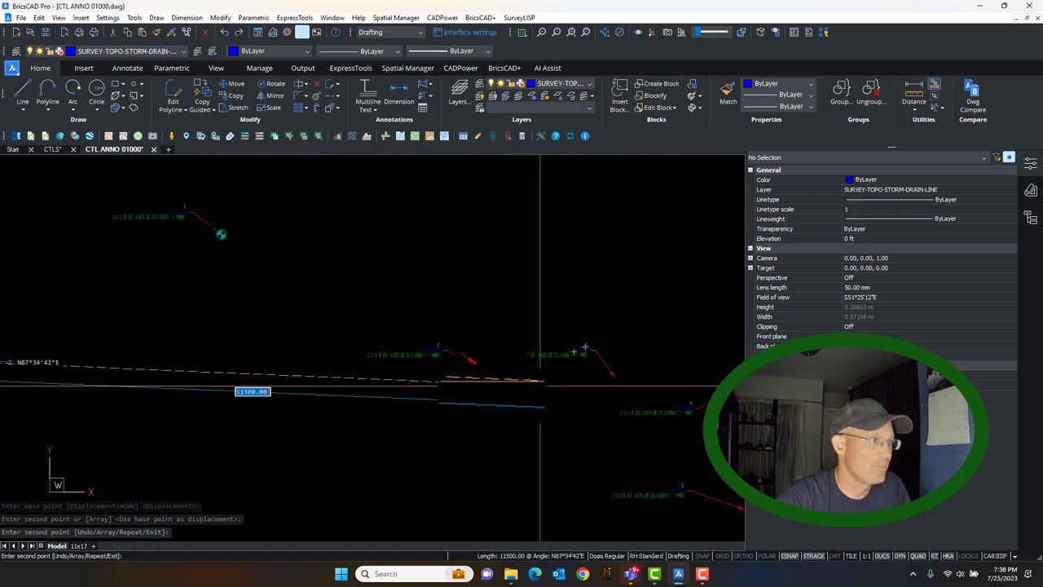
left_click(520, 302)
middle_click_drag(627, 403, 11, 356)
left_click(411, 262)
scroll(470, 279, "down", 5)
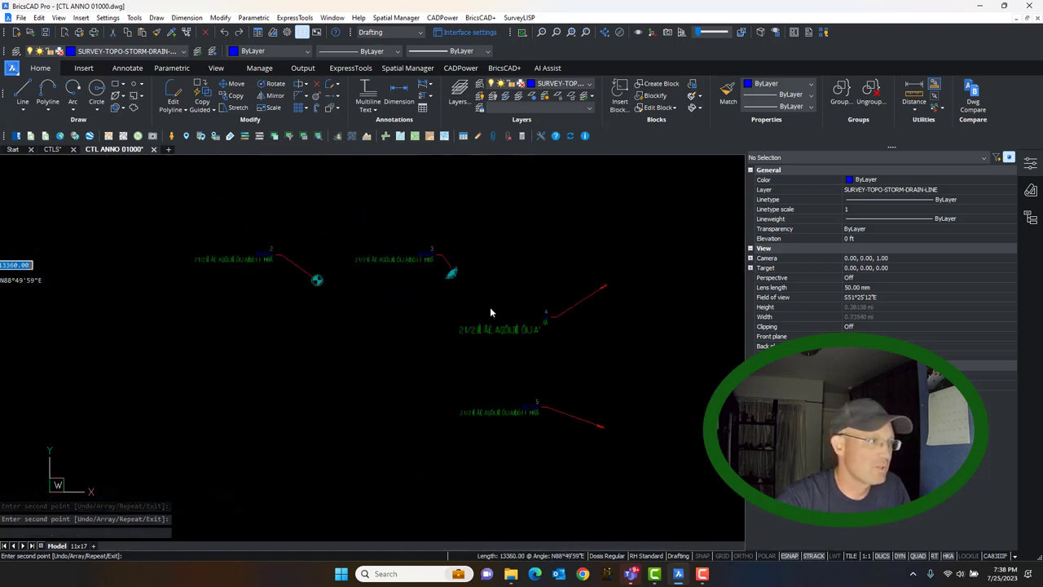
Place further copies of the symbol on control points 4 and 5
scroll(584, 332, "up", 4)
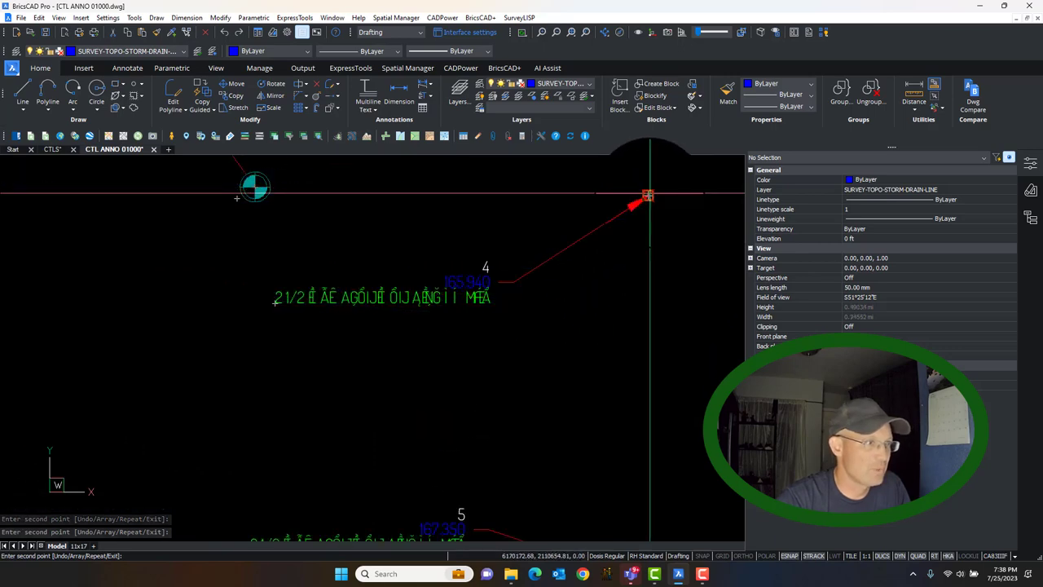
scroll(651, 261, "down", 3)
scroll(648, 423, "up", 4)
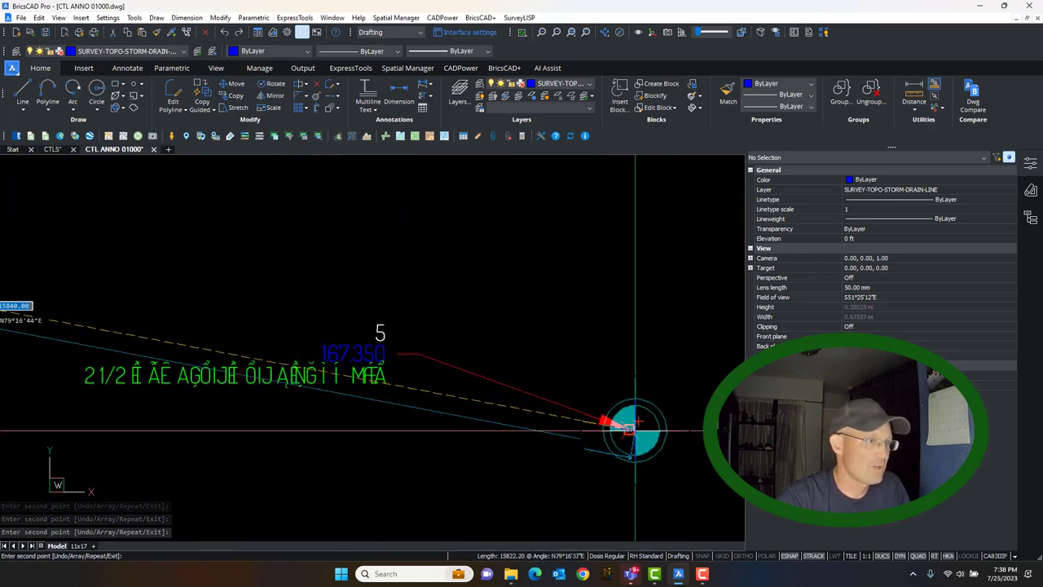
scroll(648, 380, "down", 4)
Place the last copy of the symbol on control point 8 and end the copy
middle_click_drag(700, 252, 416, 394)
scroll(433, 245, "down", 2)
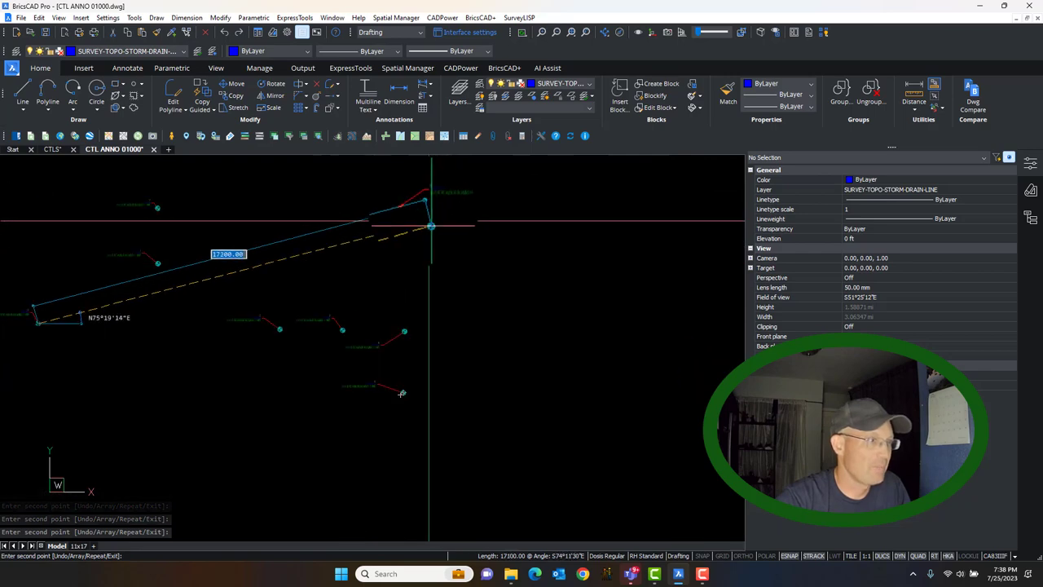
scroll(428, 214, "up", 5)
scroll(412, 203, "up", 2)
scroll(291, 234, "down", 4)
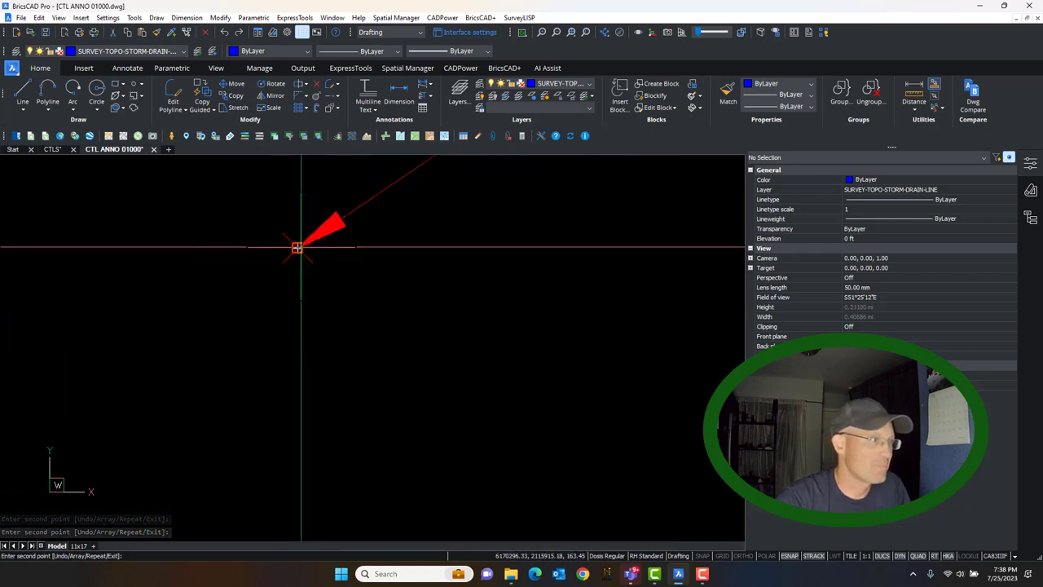
scroll(451, 337, "down", 5)
key("Escape")
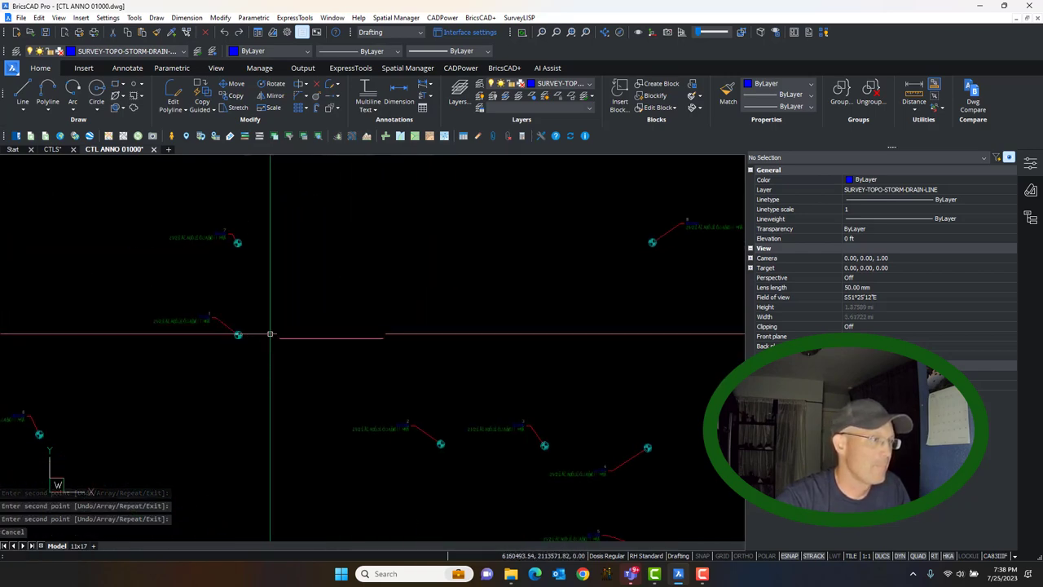
scroll(489, 342, "down", 2)
key("Escape")
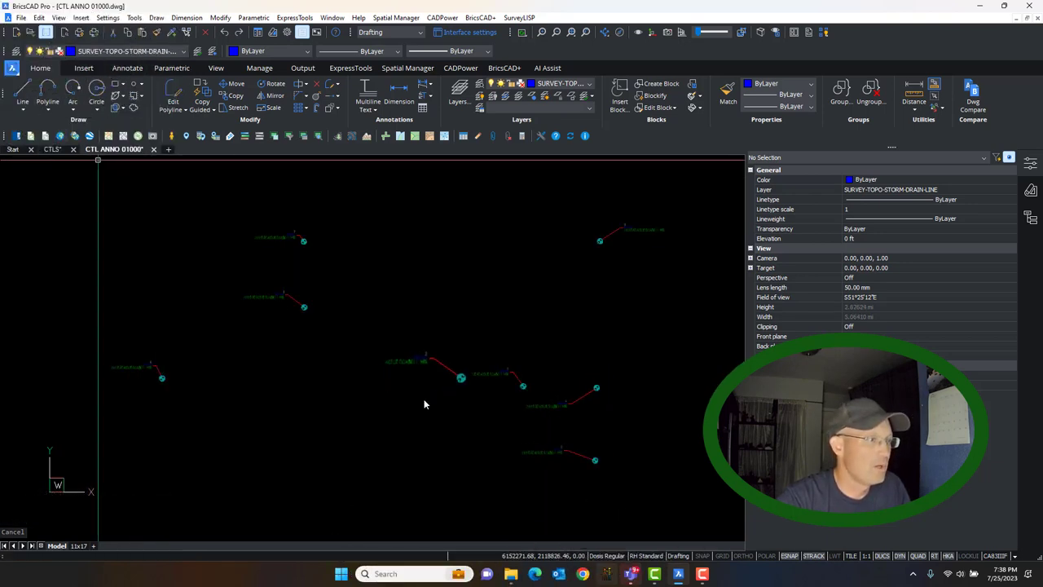
Save the CTL ANNO 01000 drawing
scroll(402, 381, "up", 4)
scroll(178, 174, "up", 1)
key("ctrl+s")
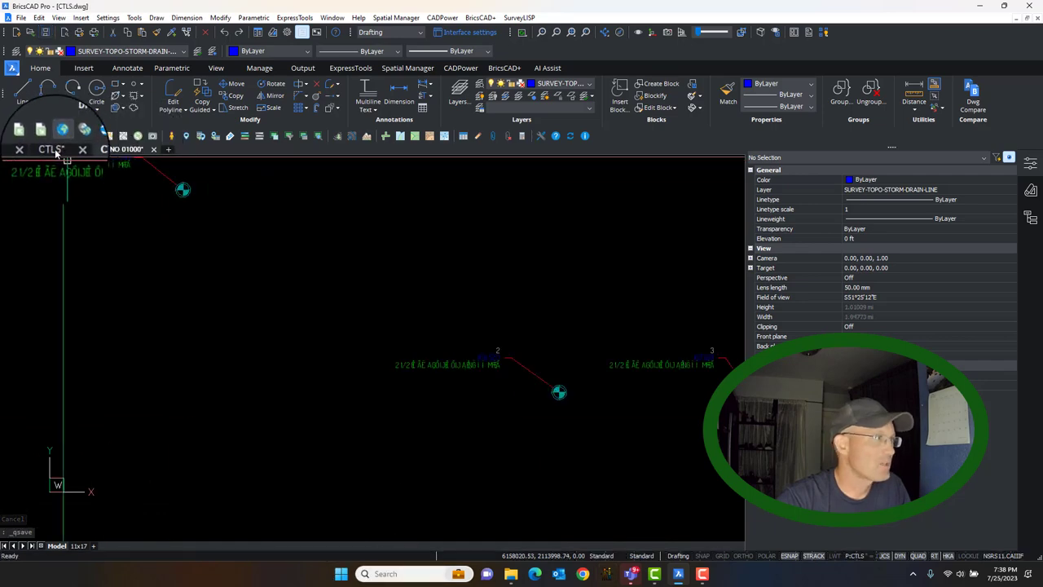
Switch to the CTLS sheet drawing and examine the RH #1 label with its monument description and coordinates
left_click(50, 149)
scroll(141, 310, "up", 5)
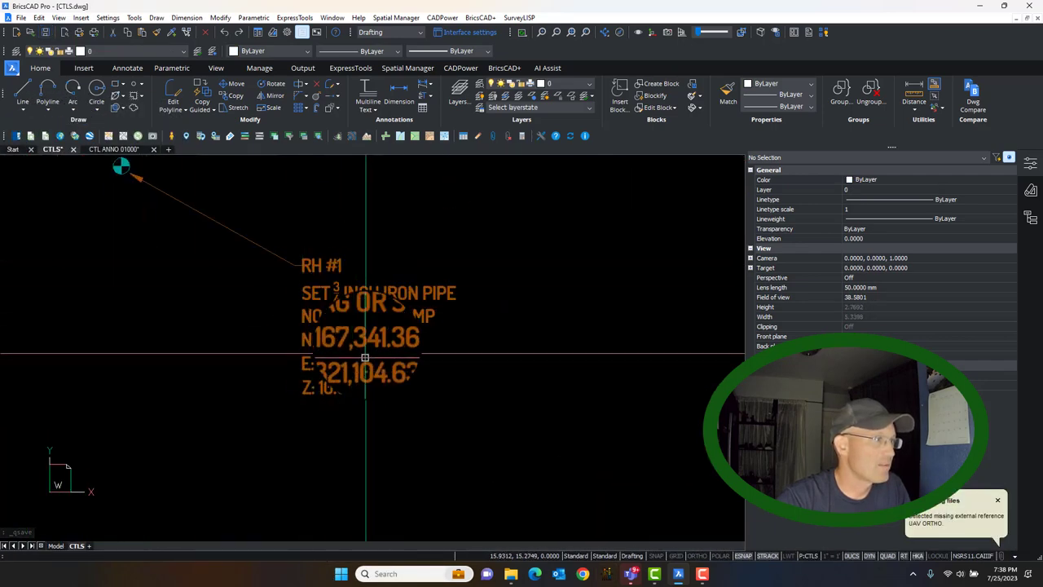
scroll(384, 333, "down", 4)
scroll(350, 334, "up", 4)
scroll(364, 306, "down", 5)
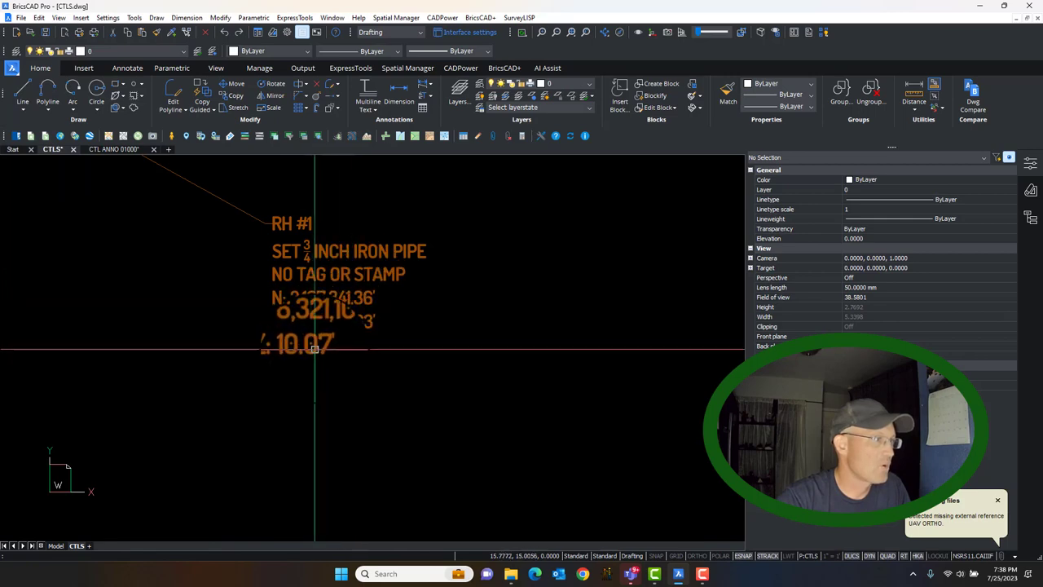
left_click(980, 8)
left_click(682, 578)
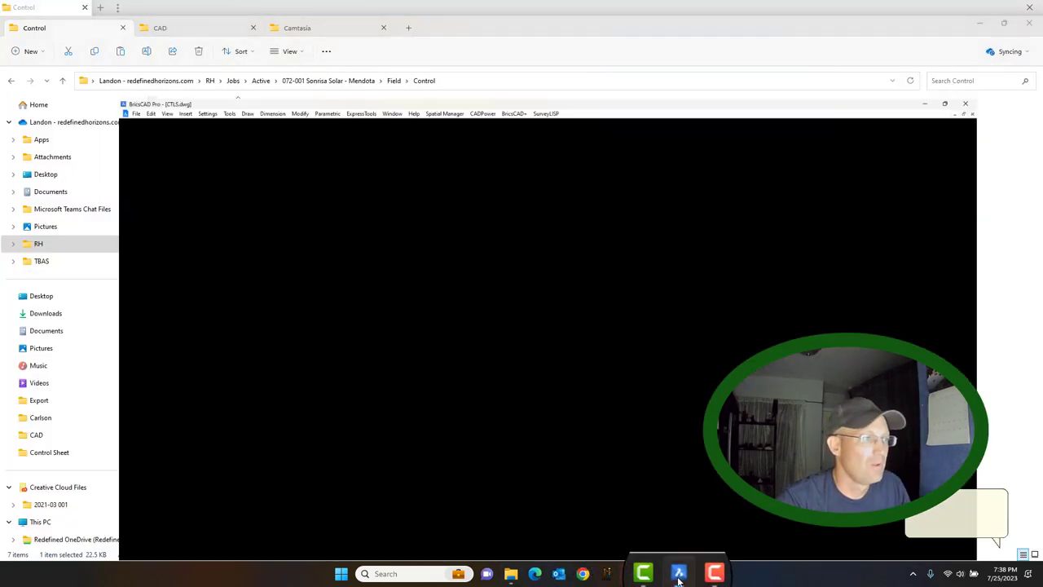
Save the CTLS drawing and quit the program without saving further changes to CTL ANNO 01000.dwg
scroll(431, 373, "down", 3)
middle_click(432, 363)
middle_click(433, 363)
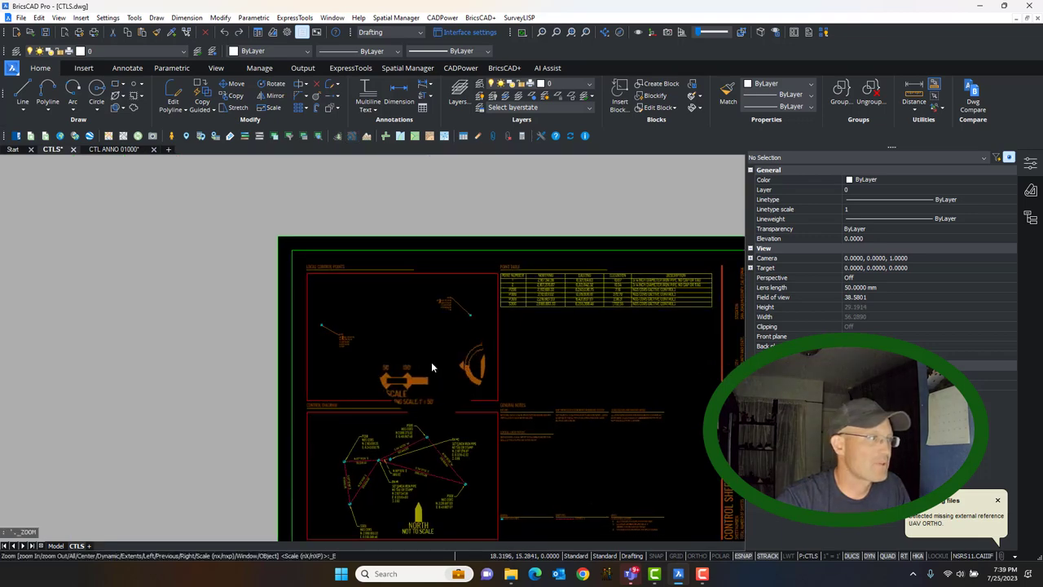
left_click(46, 33)
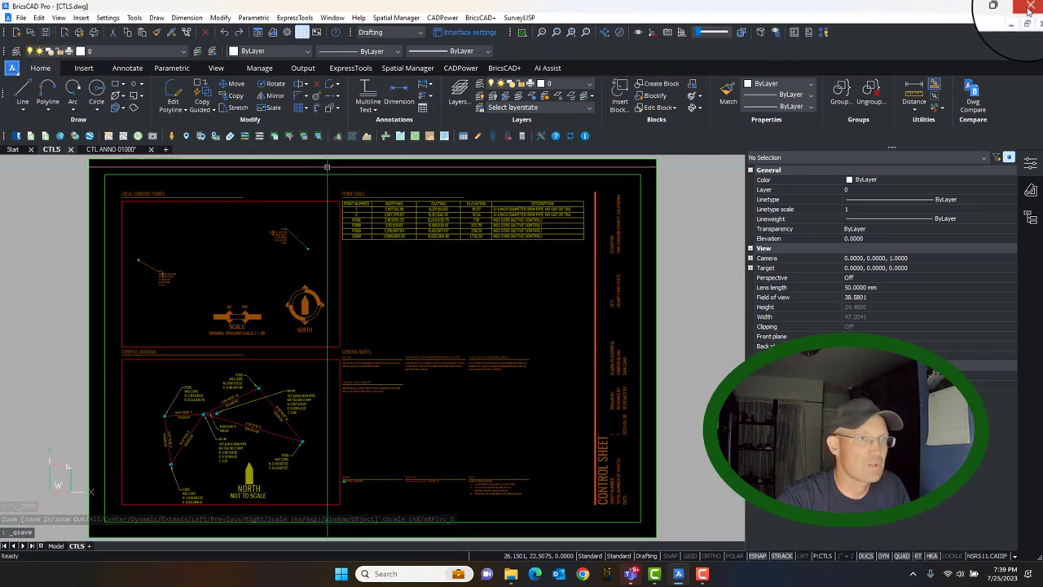
left_click(1035, 6)
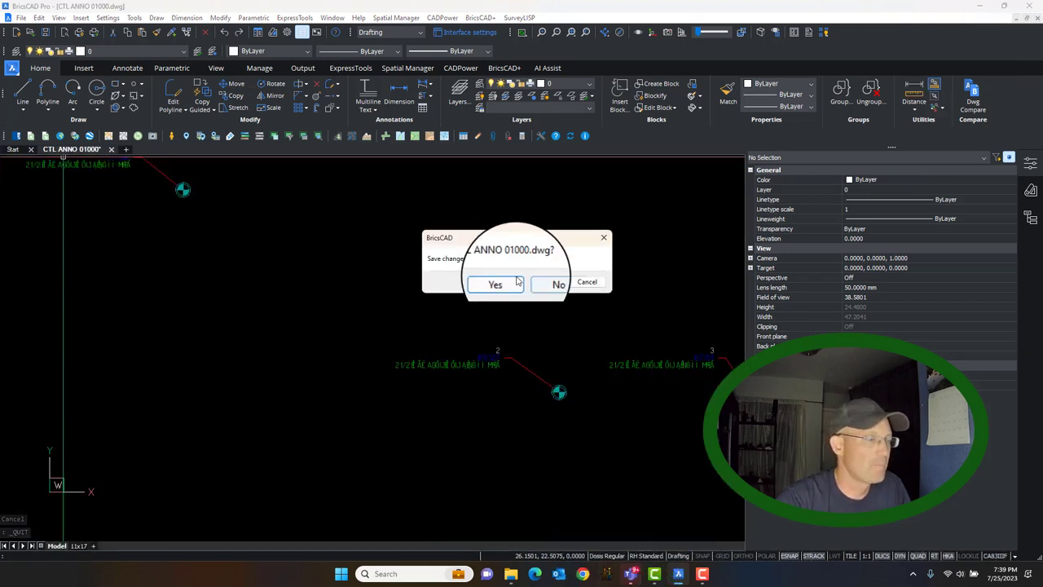
left_click(537, 280)
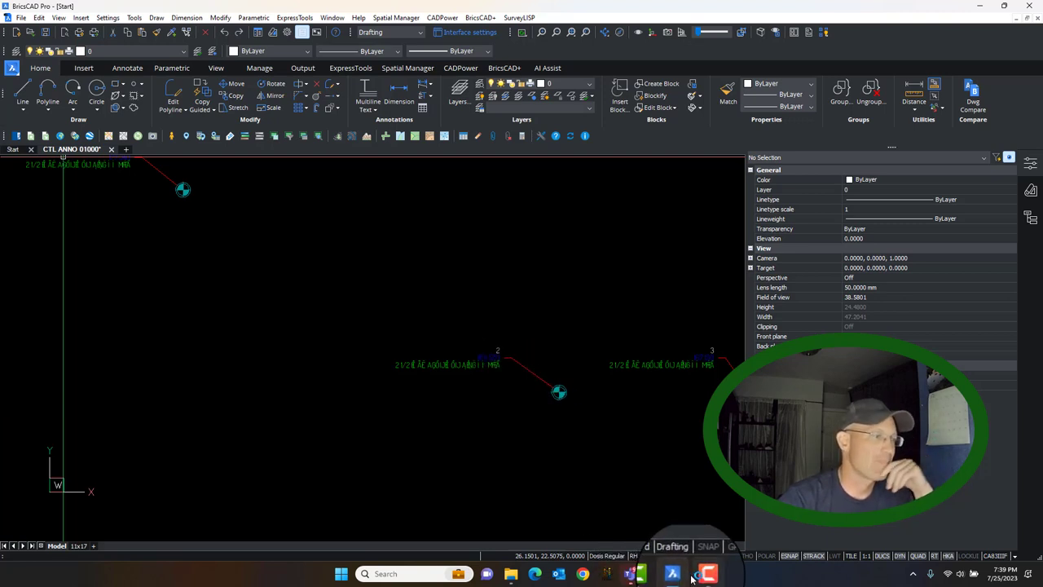
Switch to CTL.dwg in Carlson Survey and examine the point labels and leaders across all the control points
mouse_move(689, 579)
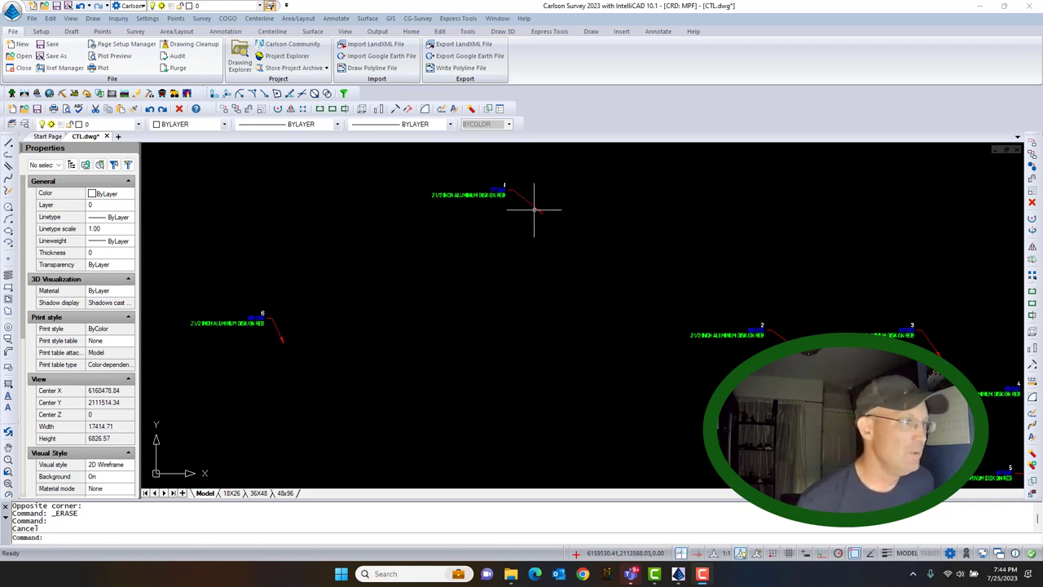
scroll(677, 320, "down", 4)
mouse_move(706, 364)
middle_mouse_down()
mouse_move(548, 391)
mouse_move(706, 372)
mouse_move(631, 368)
middle_mouse_up()
scroll(602, 312, "down", 4)
scroll(761, 215, "up", 8)
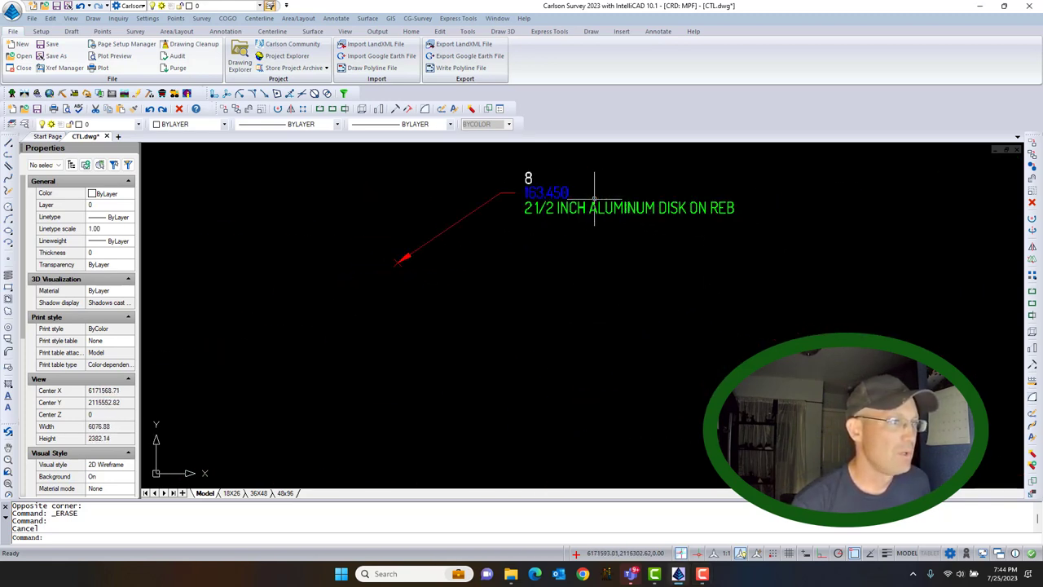
scroll(564, 255, "down", 6)
mouse_move(387, 336)
middle_mouse_down()
mouse_move(613, 286)
mouse_move(643, 299)
mouse_move(670, 280)
middle_mouse_up()
scroll(612, 291, "down", 1)
scroll(550, 280, "down", 1)
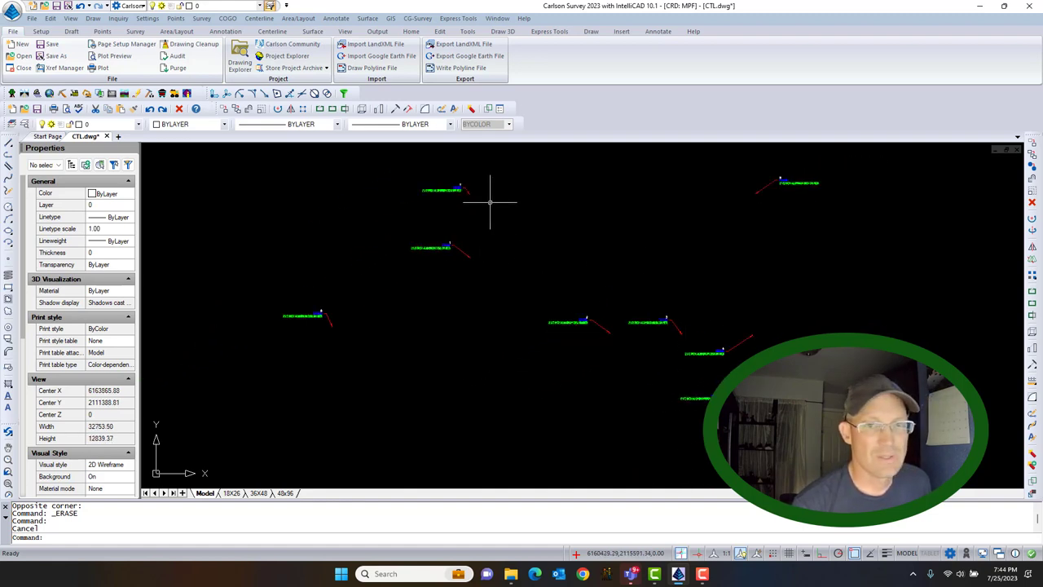
scroll(477, 260, "up", 2)
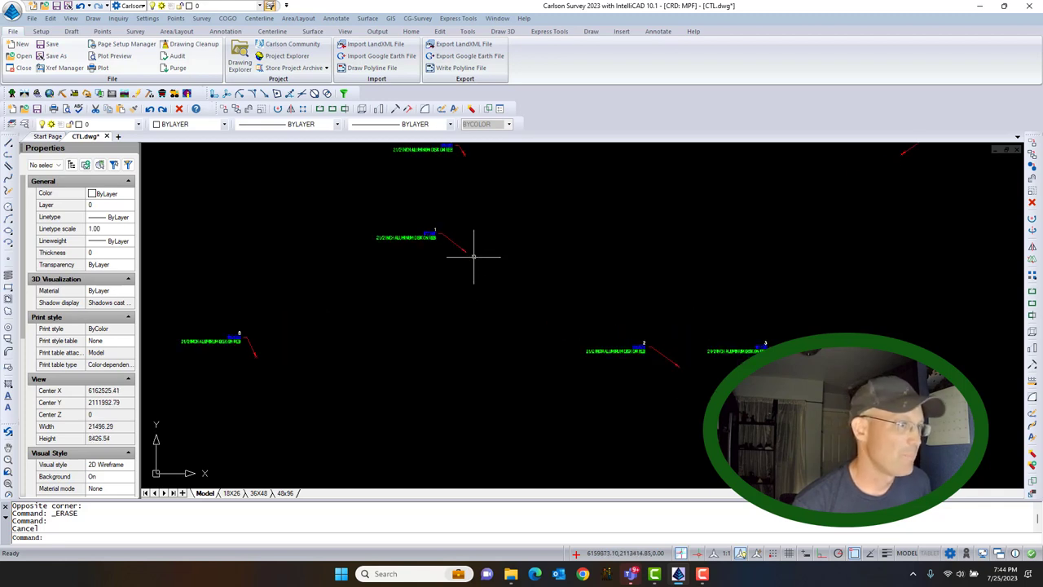
scroll(722, 338, "up", 4)
scroll(757, 329, "down", 5)
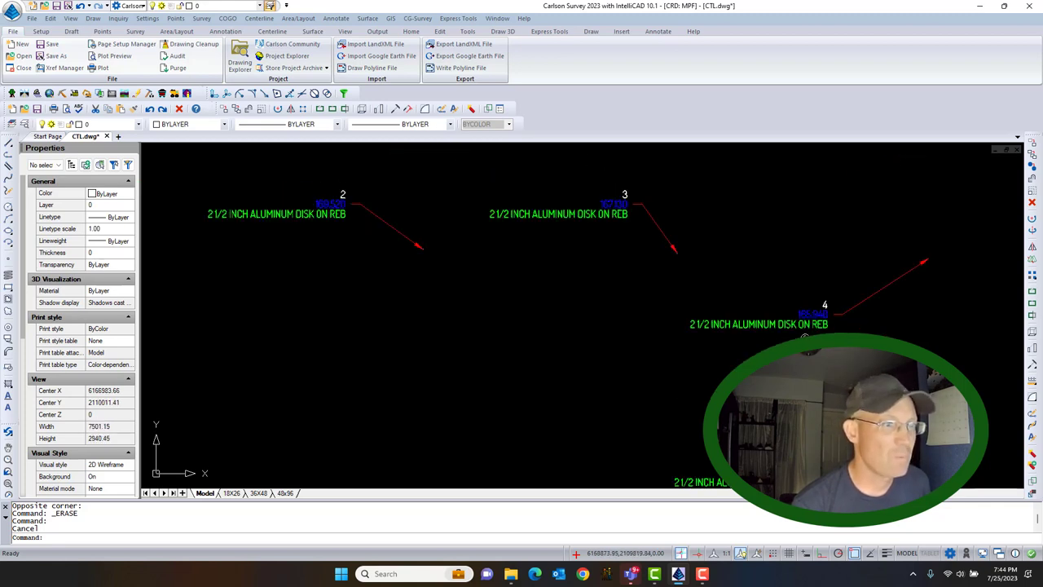
scroll(525, 273, "up", 5)
mouse_move(434, 335)
middle_mouse_down()
mouse_move(573, 377)
mouse_move(904, 436)
middle_mouse_up()
scroll(628, 326, "down", 4)
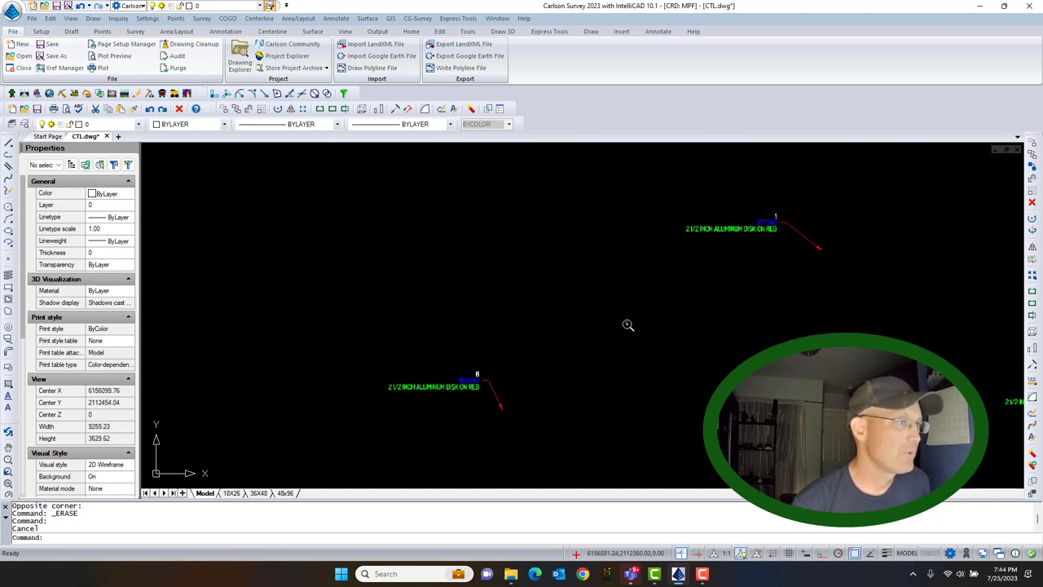
middle_click_drag(768, 349, 549, 321)
scroll(603, 317, "down", 2)
middle_click_drag(716, 323, 595, 346)
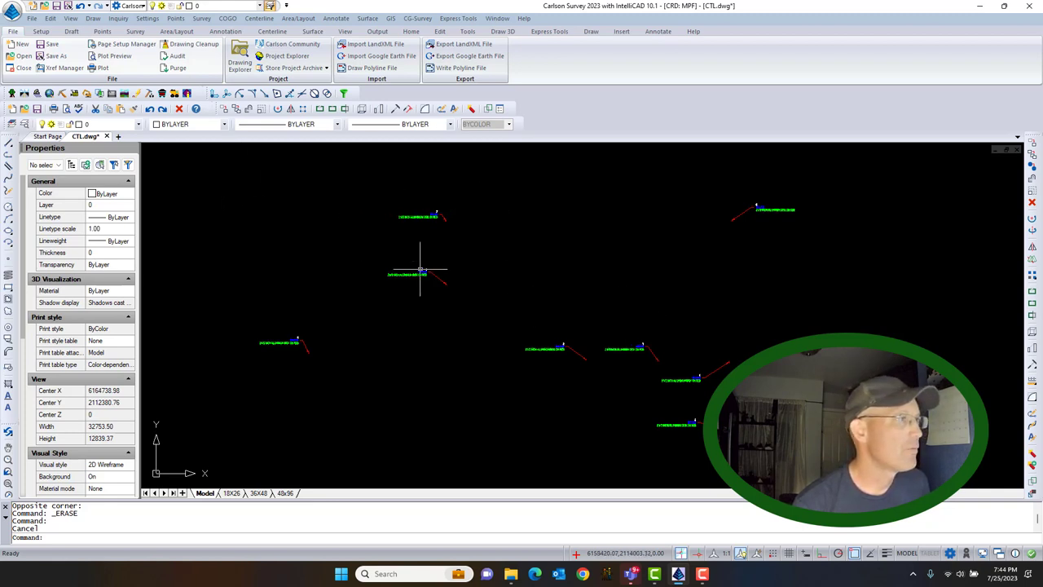
Examine the number, elevation and description label with its leader at control point 6
scroll(310, 348, "up", 2)
scroll(299, 361, "up", 2)
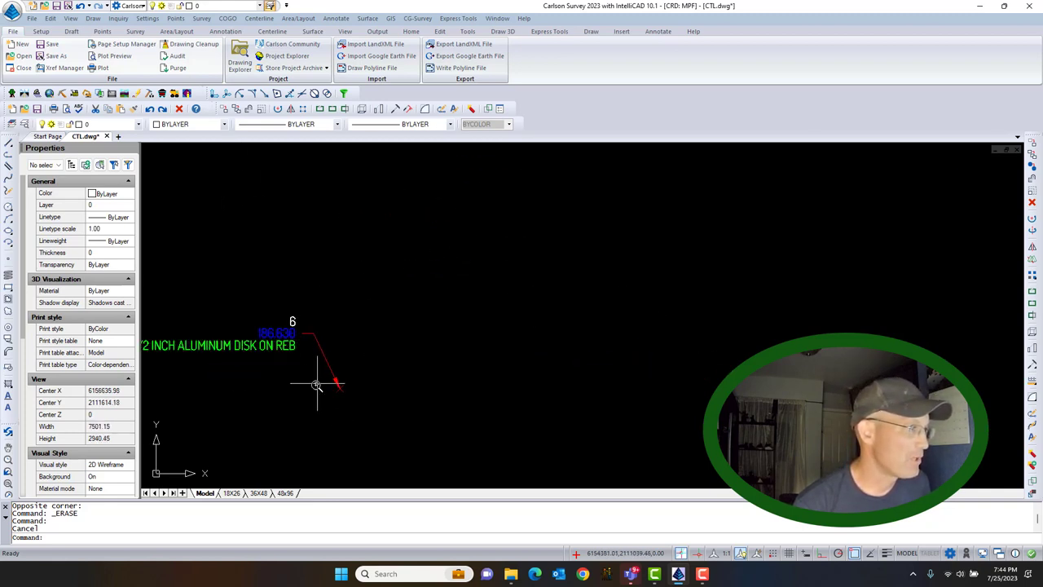
scroll(415, 410, "down", 2)
scroll(329, 326, "up", 3)
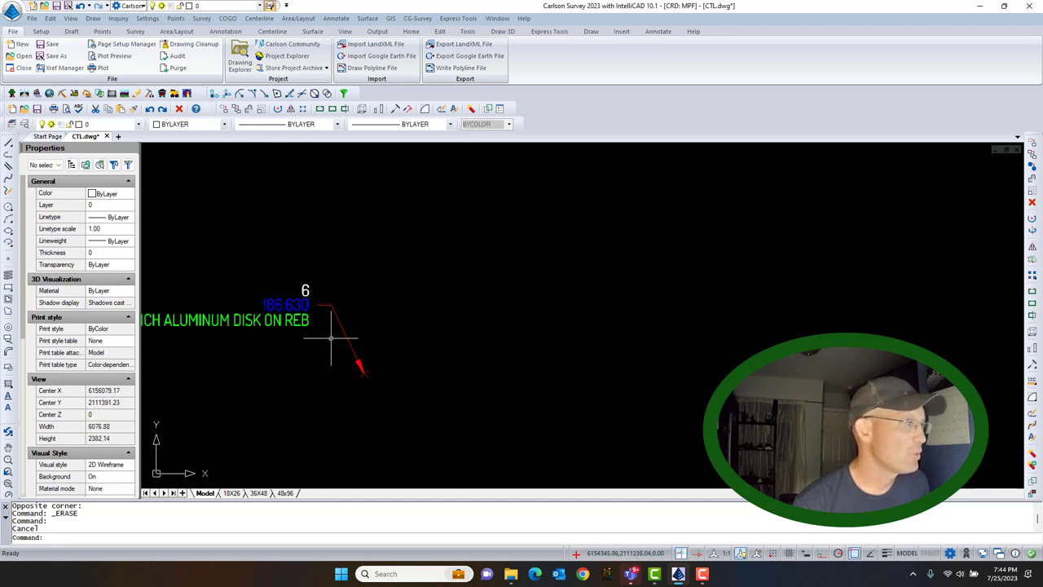
scroll(342, 340, "down", 4)
scroll(326, 326, "up", 3)
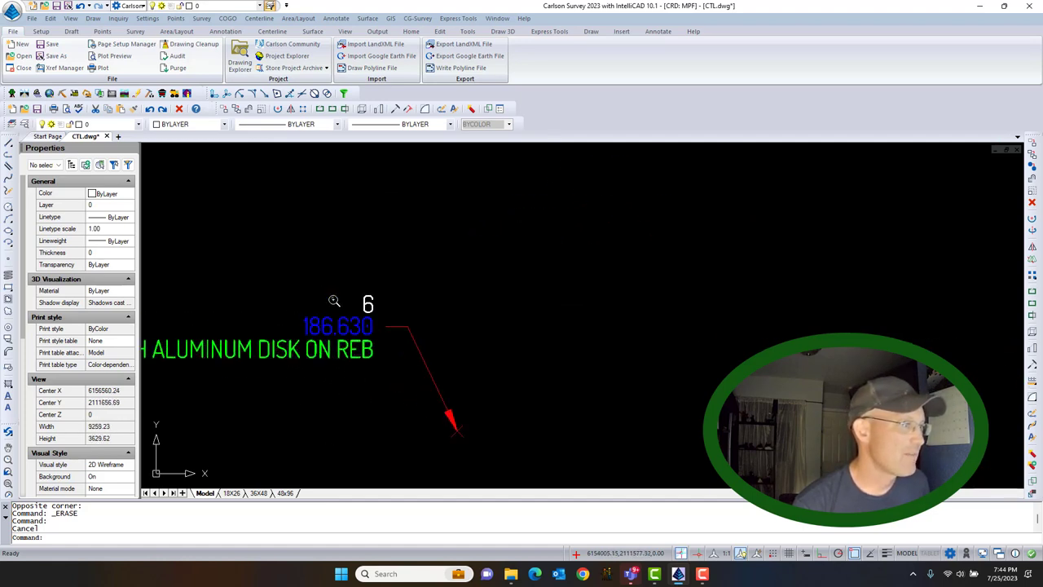
scroll(397, 314, "down", 3)
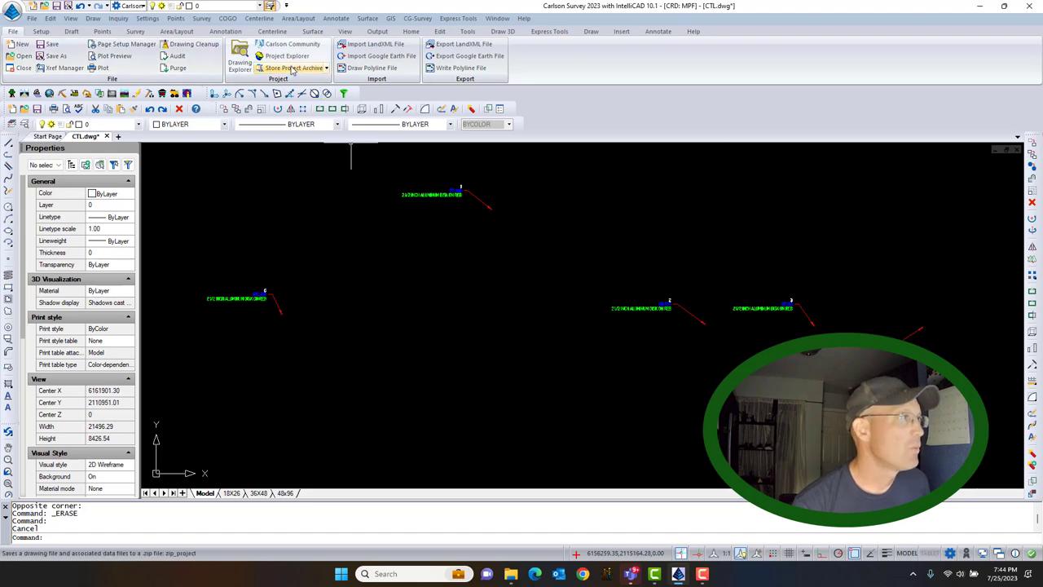
Start Label Coordinates/Elev and load the label settings from RH CTL POINT LABEL.lce
left_click(336, 19)
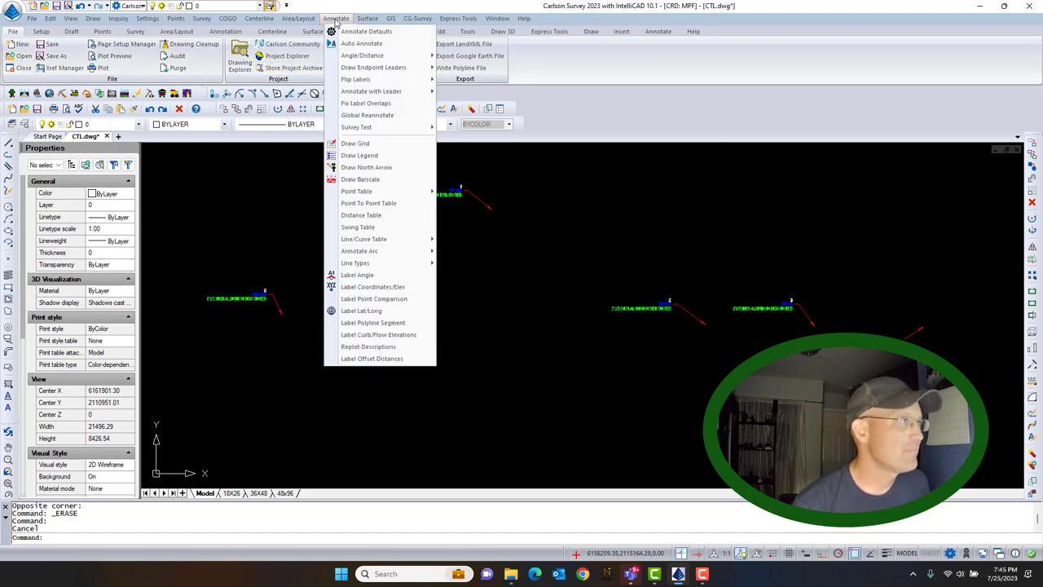
mouse_move(175, 23)
mouse_move(330, 20)
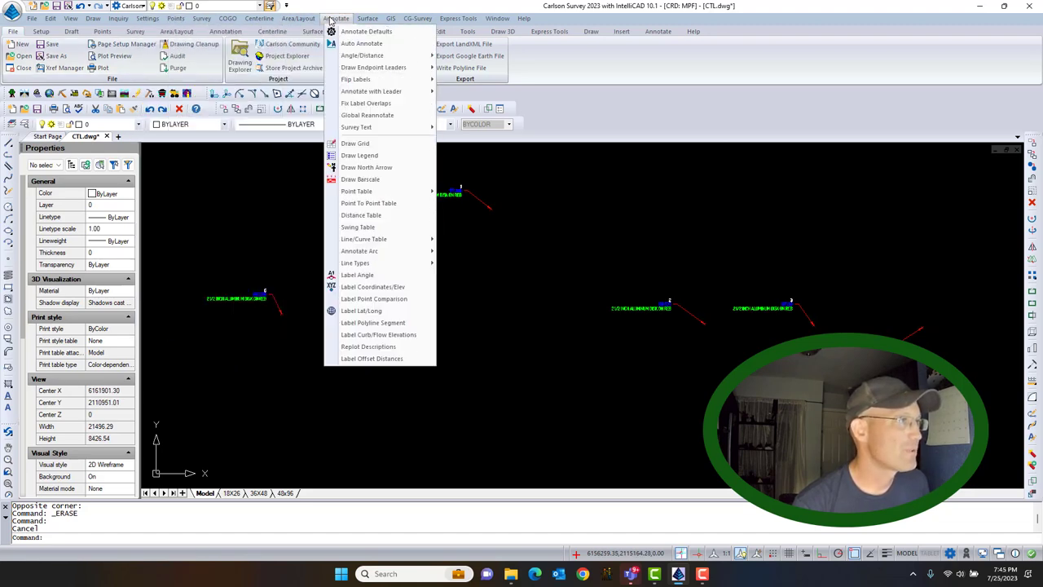
left_click(378, 289)
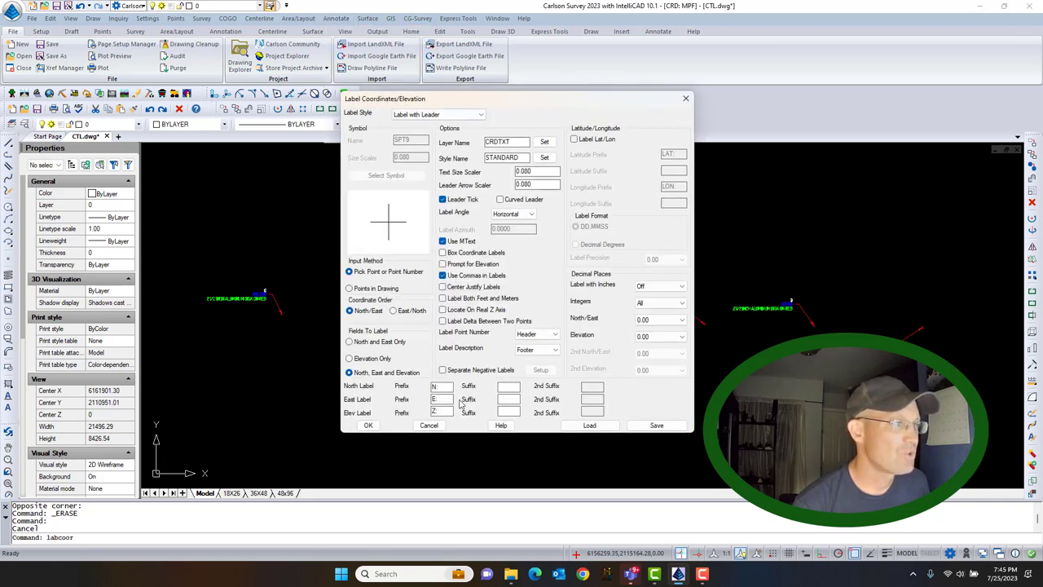
left_click(600, 422)
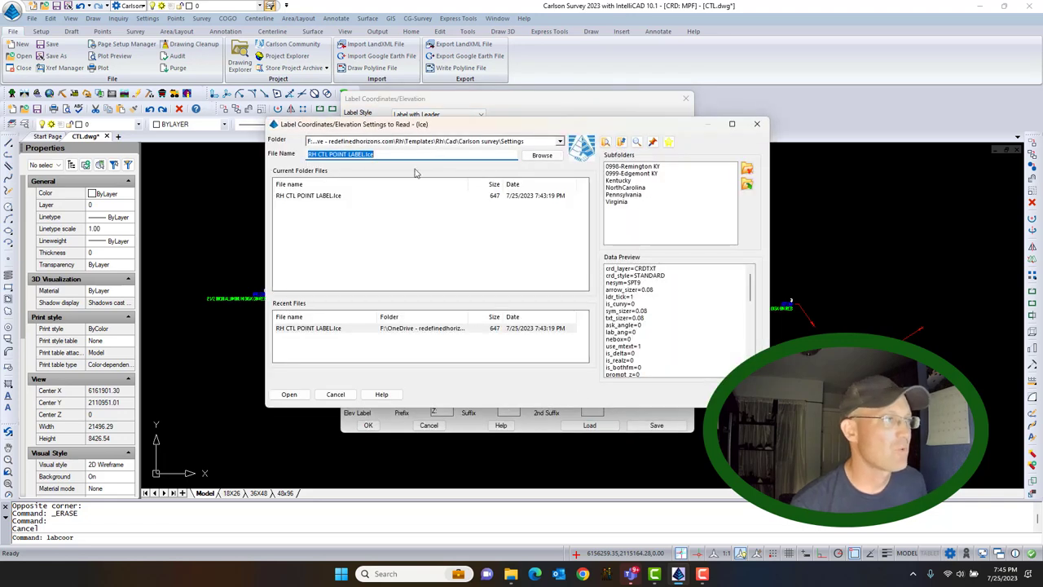
left_click(308, 196)
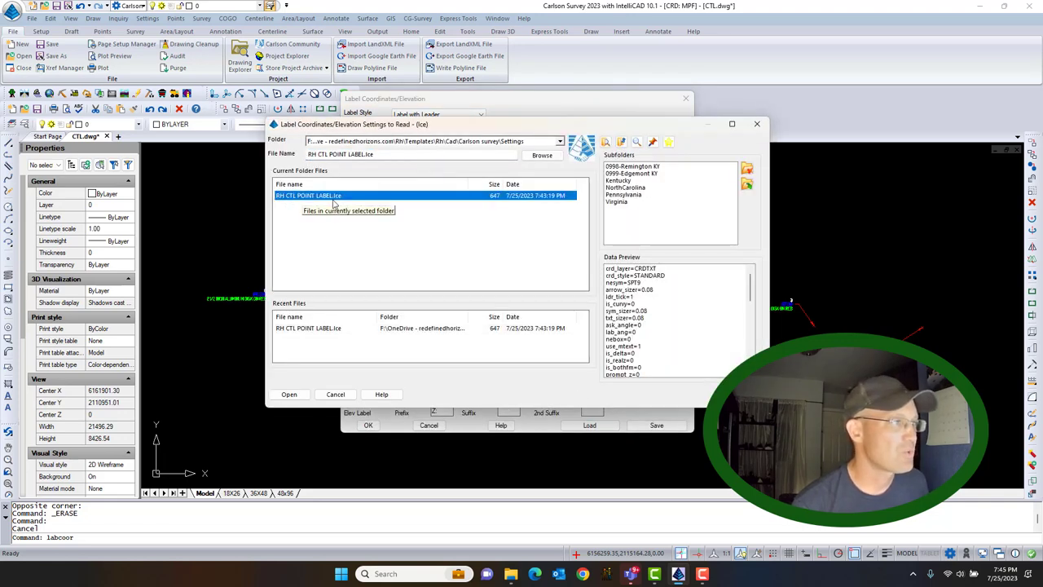
left_click(289, 395)
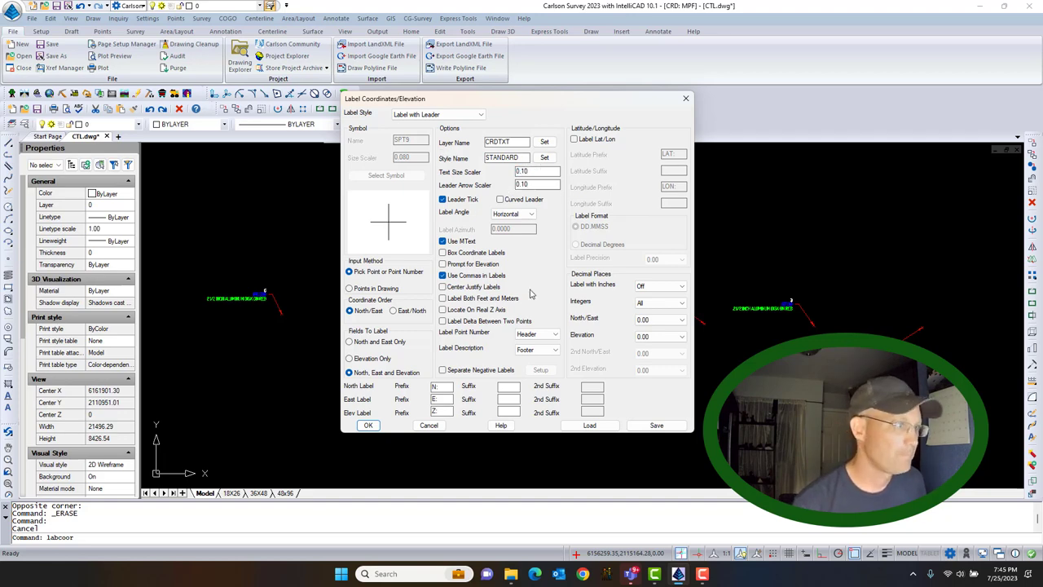
Save the label settings with 0.10 text size and leader arrow scalers, overwriting RH CTL POINT LABEL.lce
left_click(656, 425)
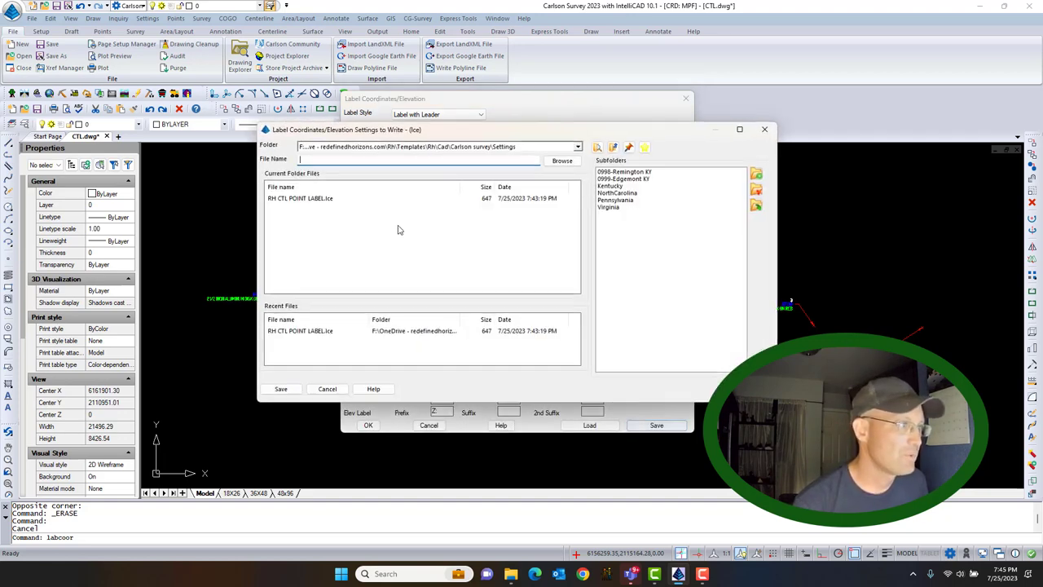
left_click(316, 198)
left_click(280, 390)
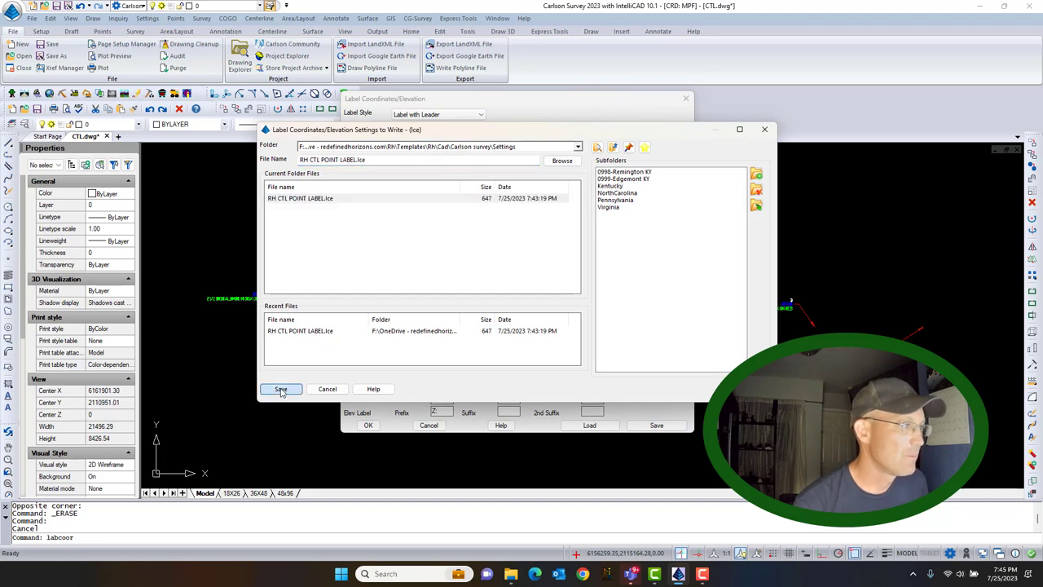
left_click(531, 296)
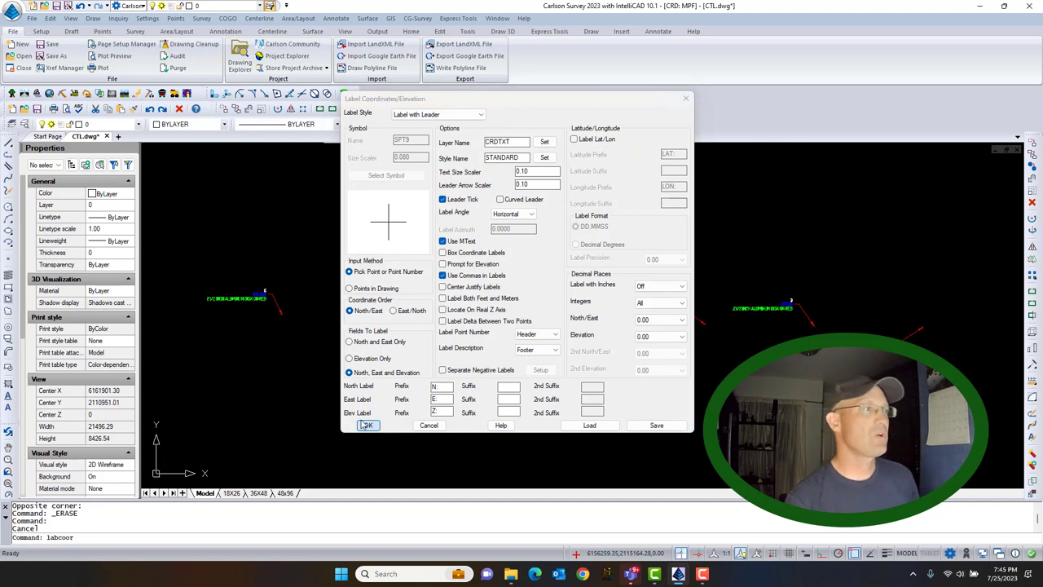
Label point number 6 with its northing, easting, elevation and default description, placing the label above right of the point, and end labelling
left_click(368, 426)
scroll(275, 328, "up", 5)
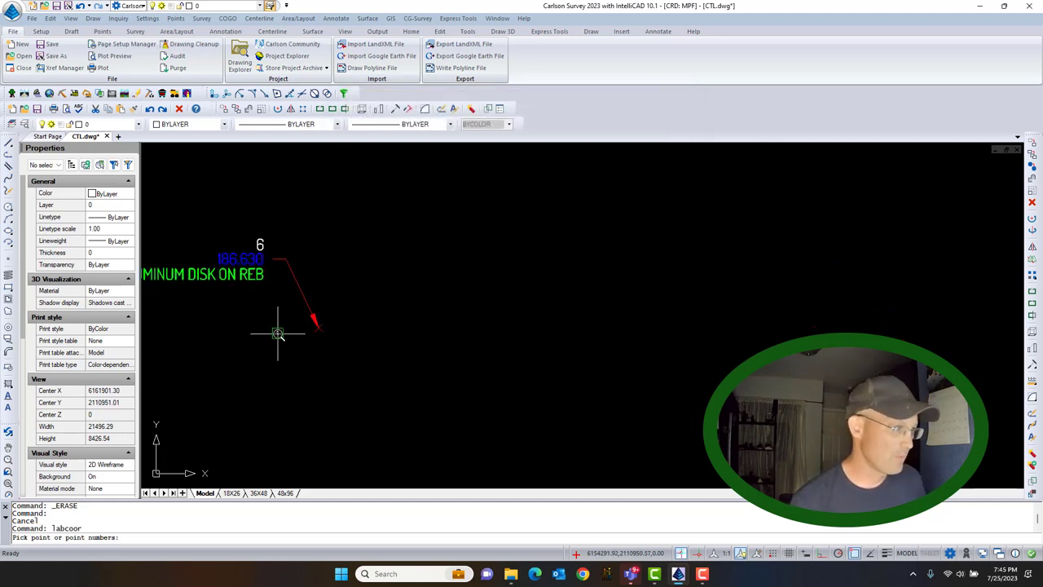
type("6")
key("Return")
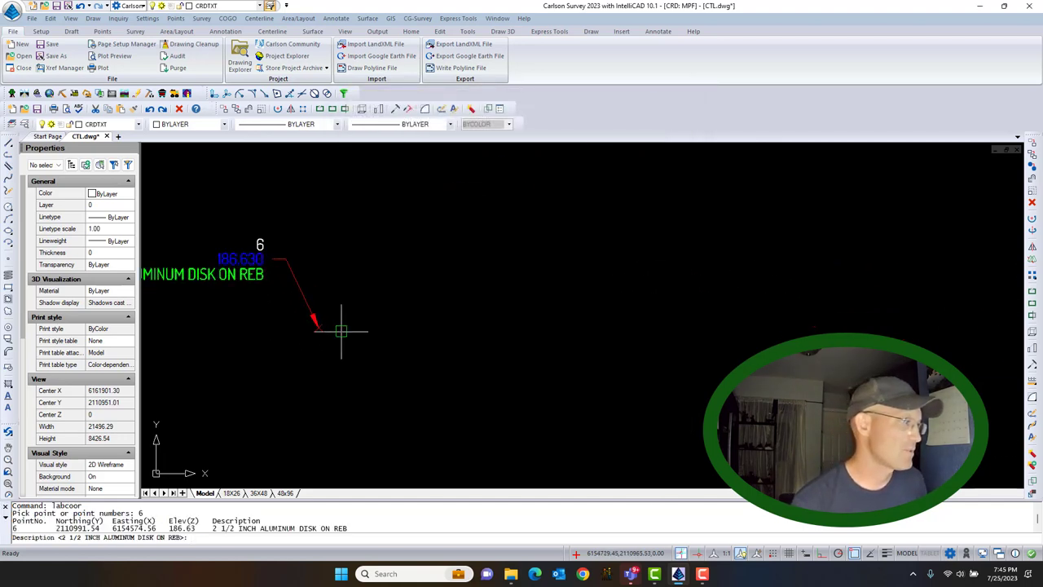
key("Return")
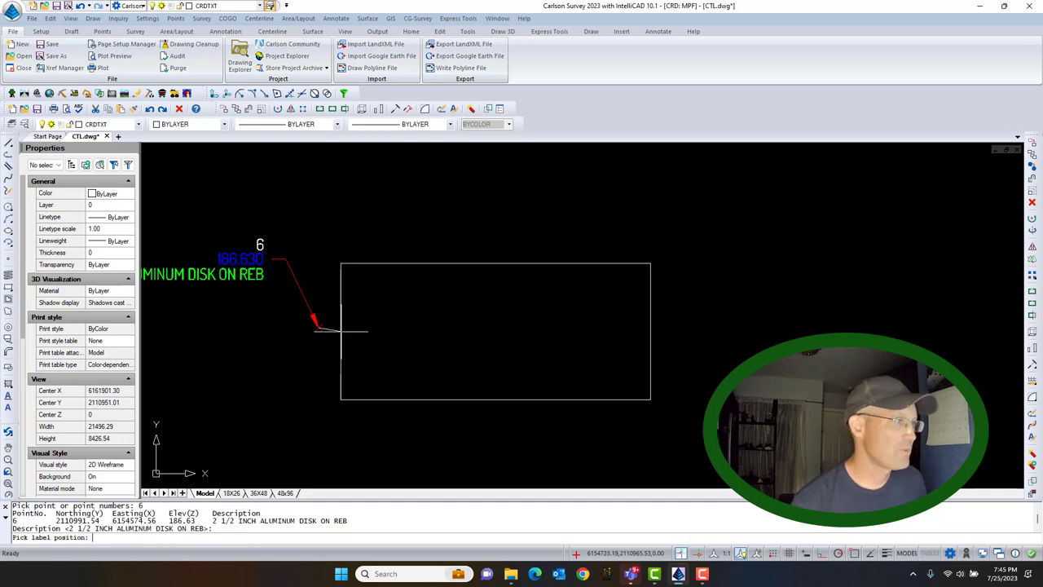
scroll(469, 382, "down", 3)
scroll(461, 287, "up", 3)
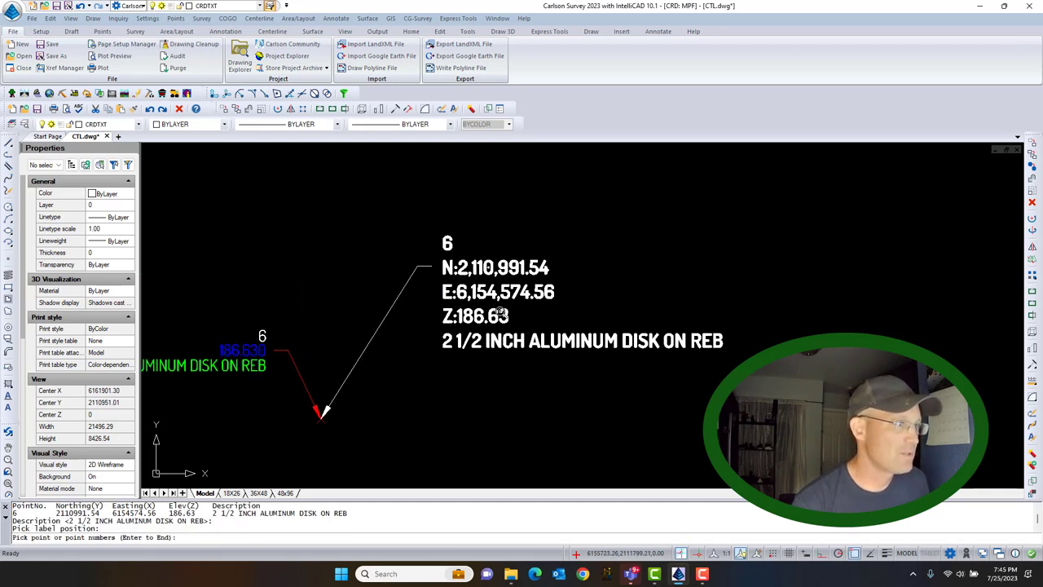
scroll(499, 309, "down", 2)
scroll(498, 319, "up", 4)
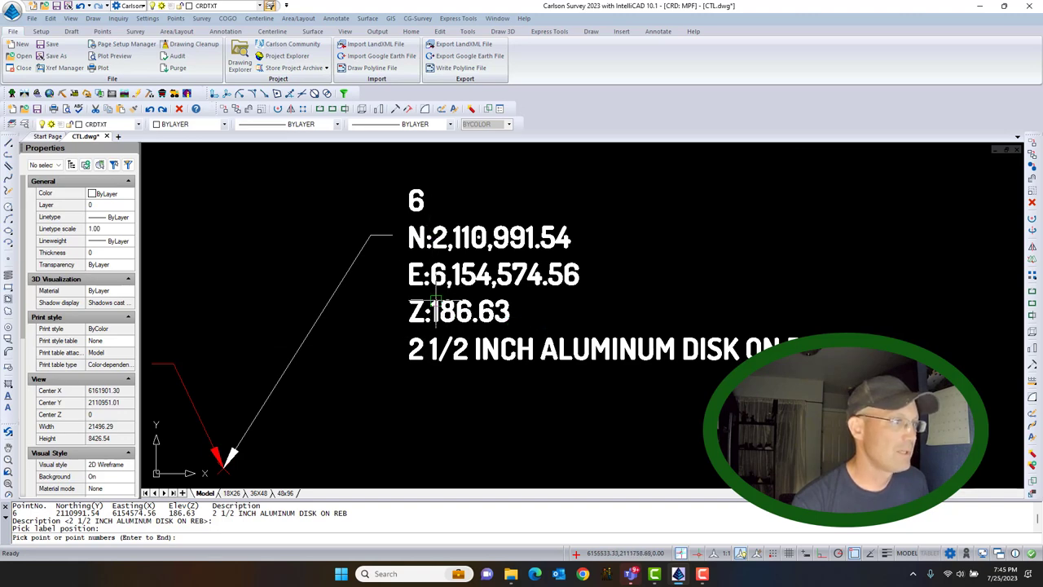
scroll(438, 287, "up", 2)
scroll(422, 262, "down", 3)
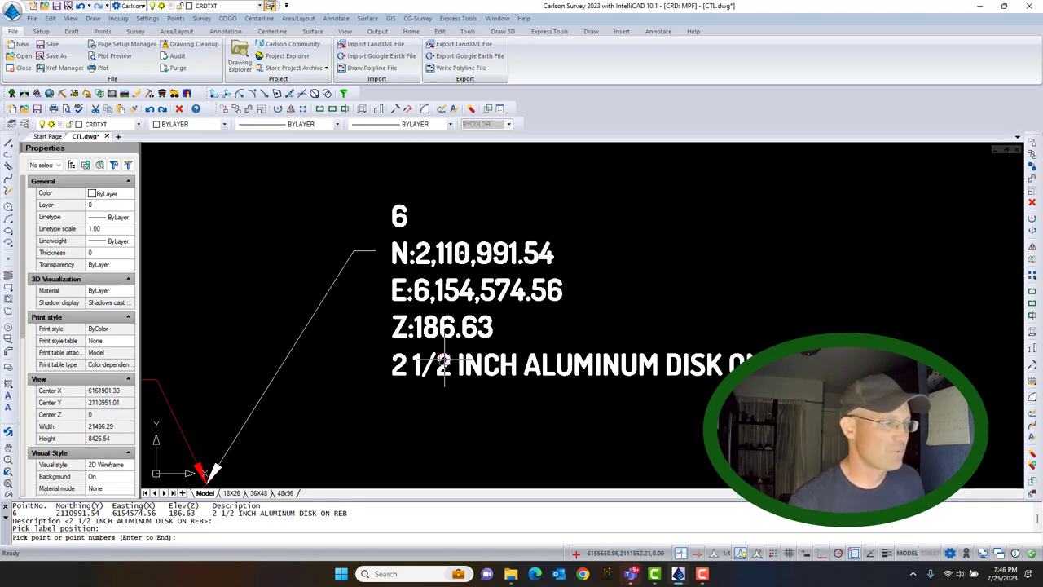
key("Escape")
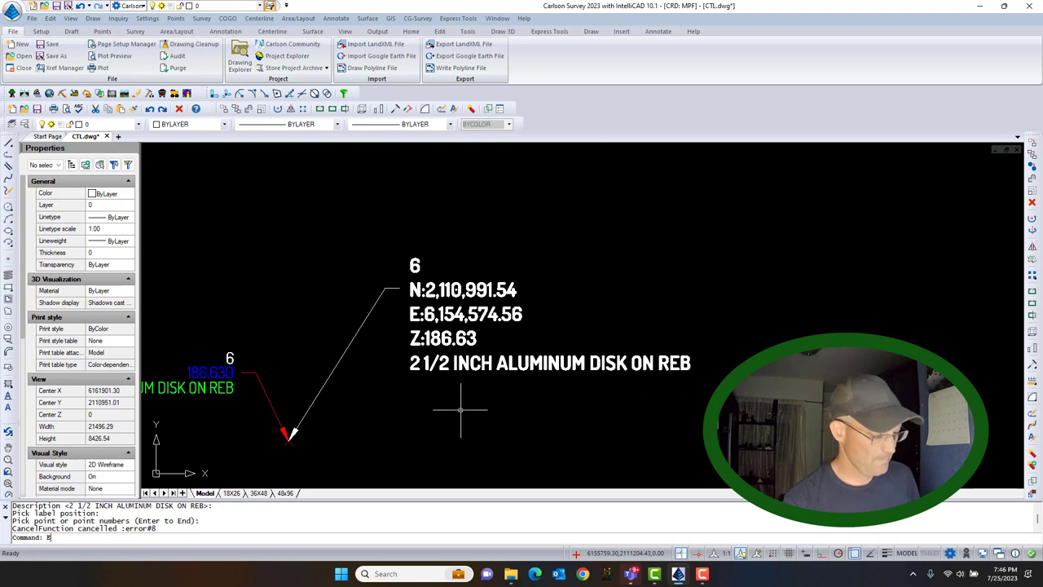
Erase the new coordinate label and its leader at control point 6
type("E")
key("Return")
left_click(464, 415)
left_click(429, 371)
key("Return")
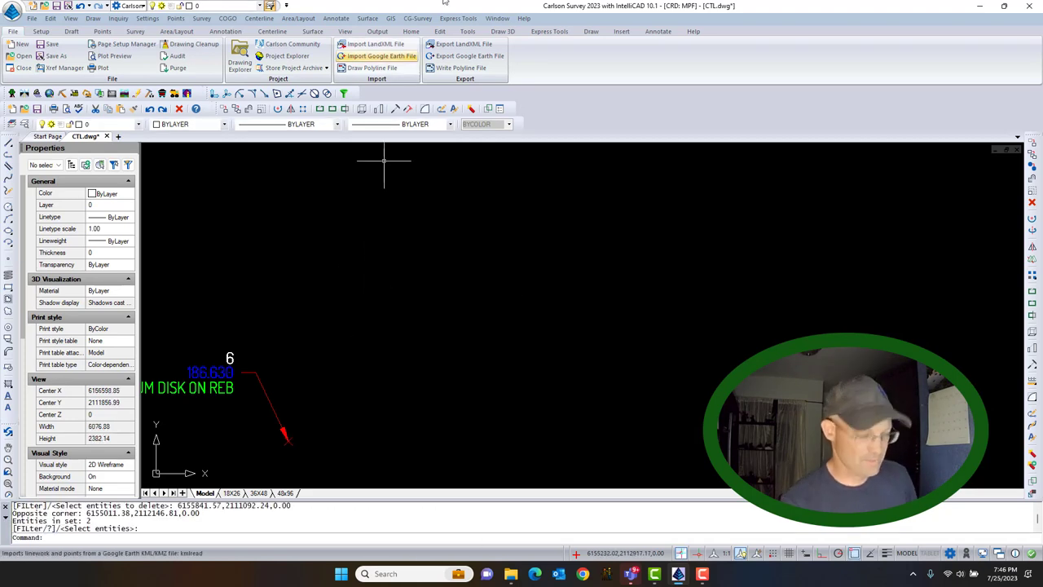
Reopen Label Coordinates/Elev and save its current settings over RH CTL POINT LABEL.lce again
left_click(336, 18)
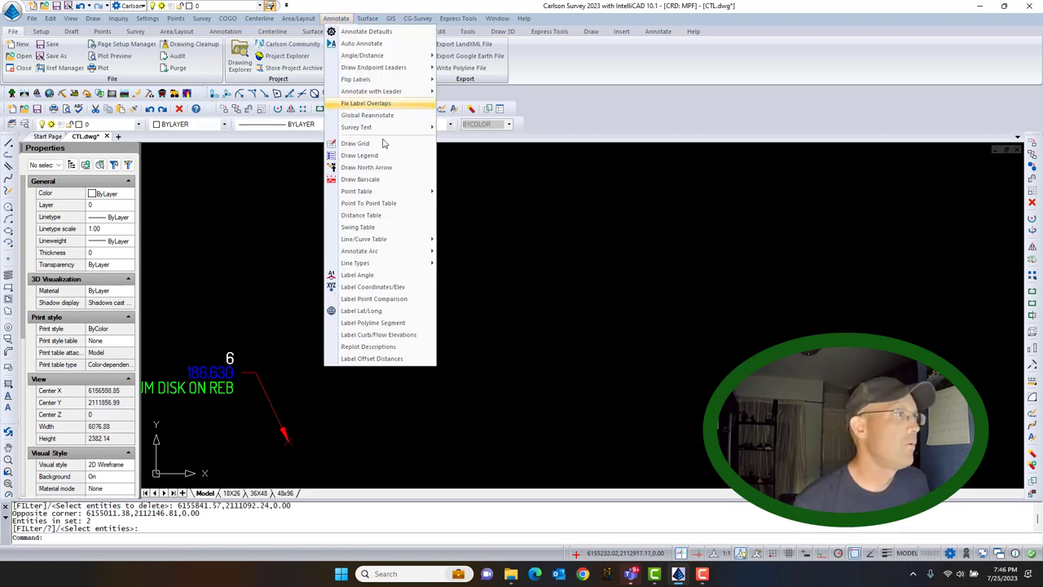
left_click(397, 287)
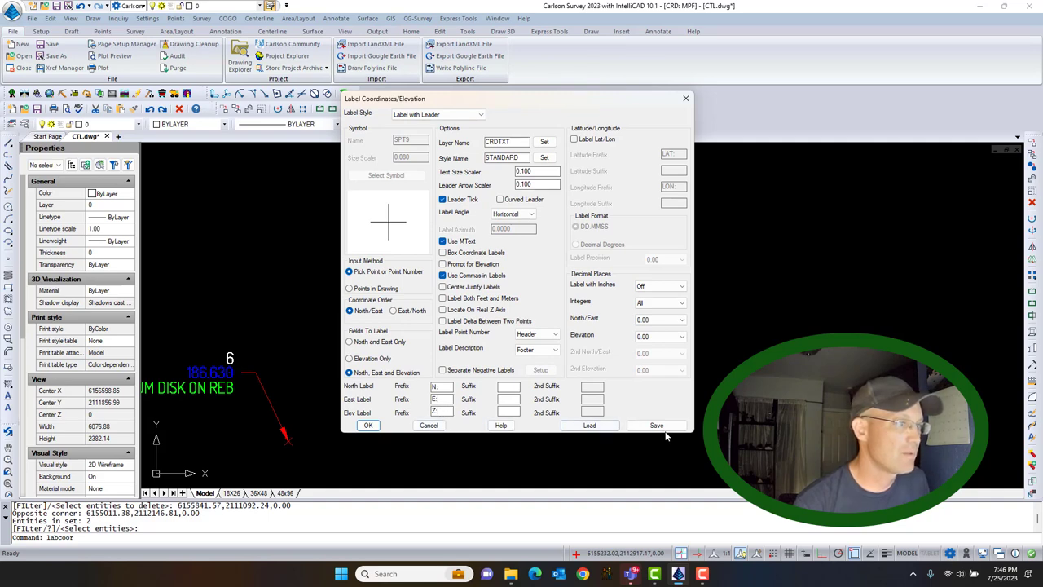
left_click(657, 426)
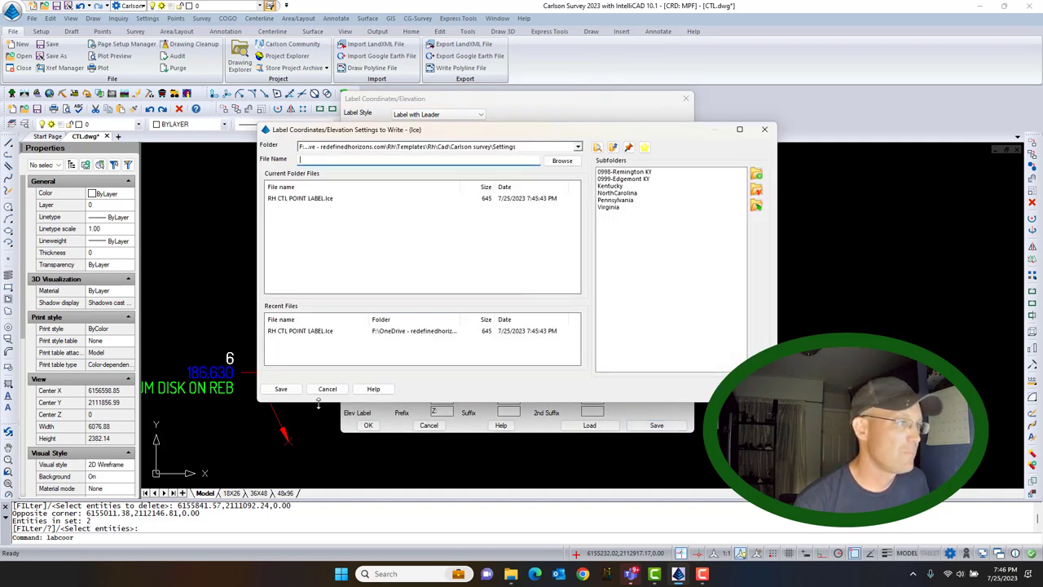
left_click(301, 199)
left_click(281, 388)
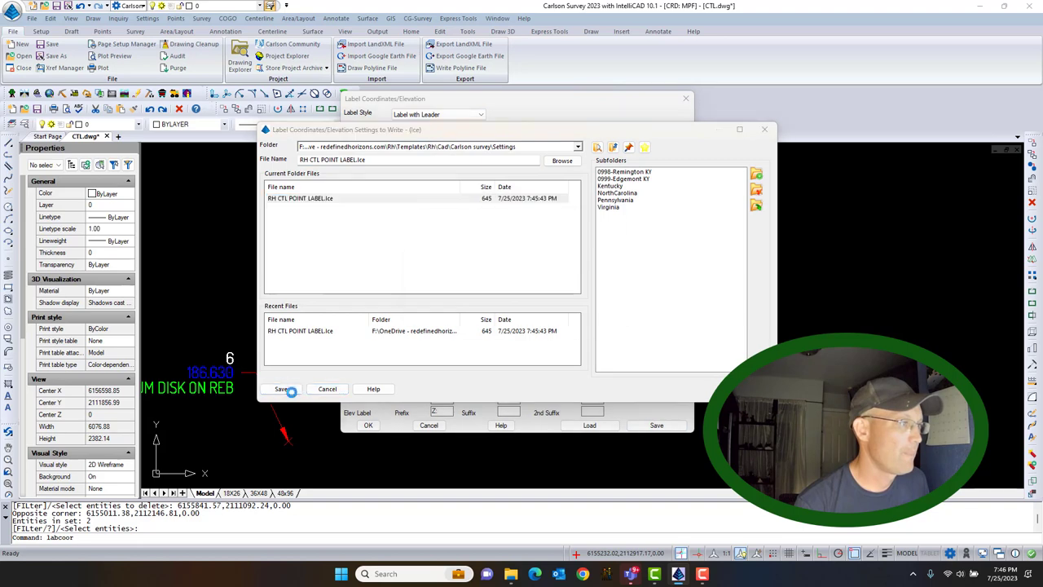
left_click(545, 298)
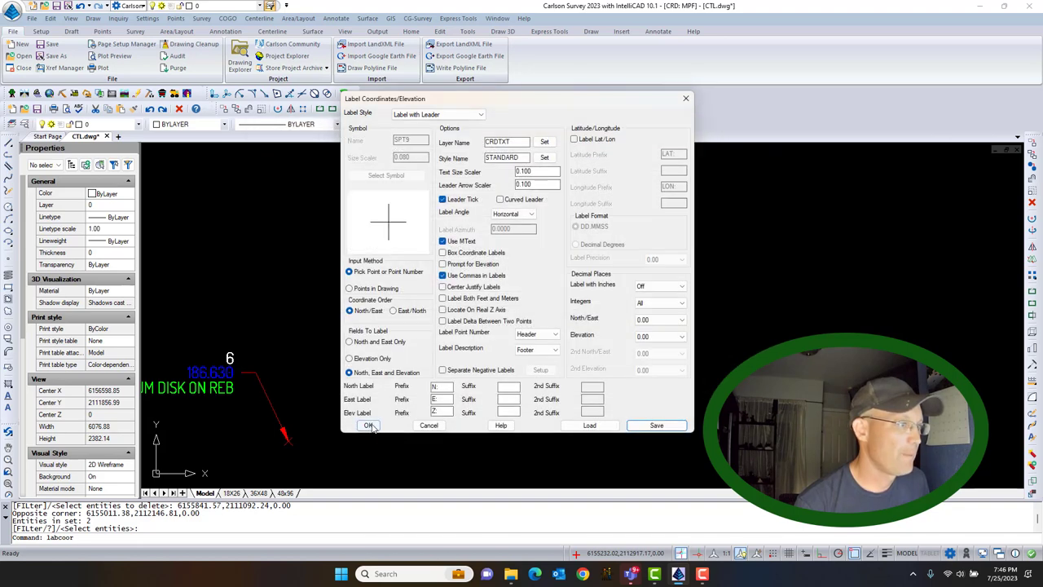
Label point number 6 with its coordinates, elevation and default description, placing the label above right of the point, and end labelling
left_click(368, 425)
type("6")
key("Return")
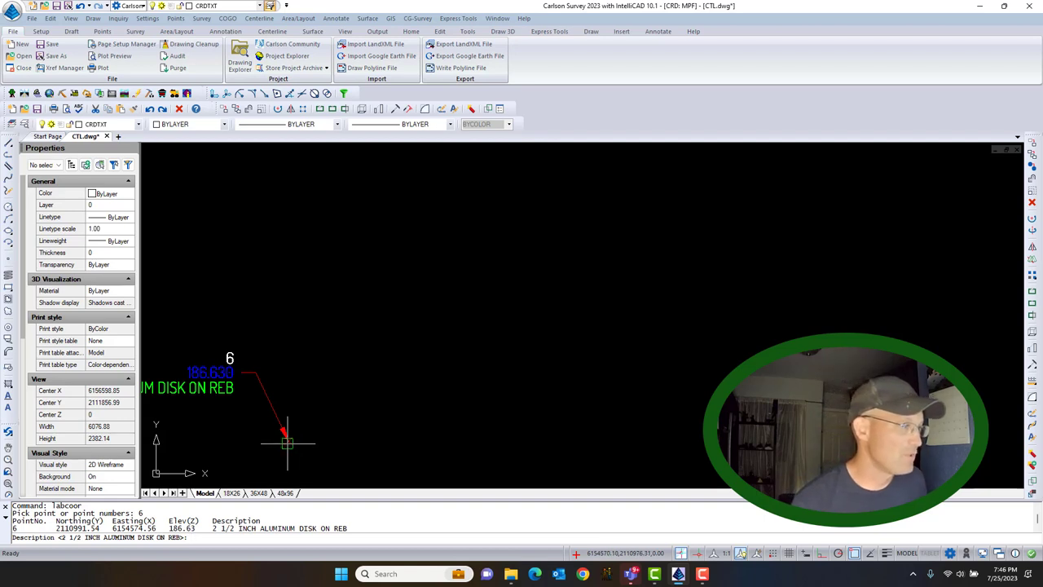
scroll(288, 441, "up", 2)
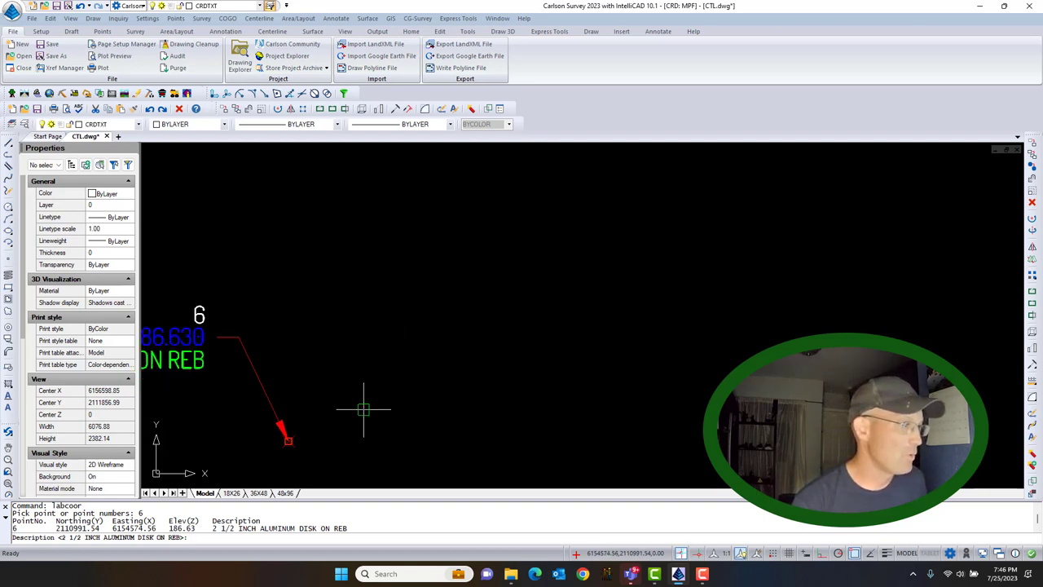
key("Return")
scroll(361, 407, "down", 4)
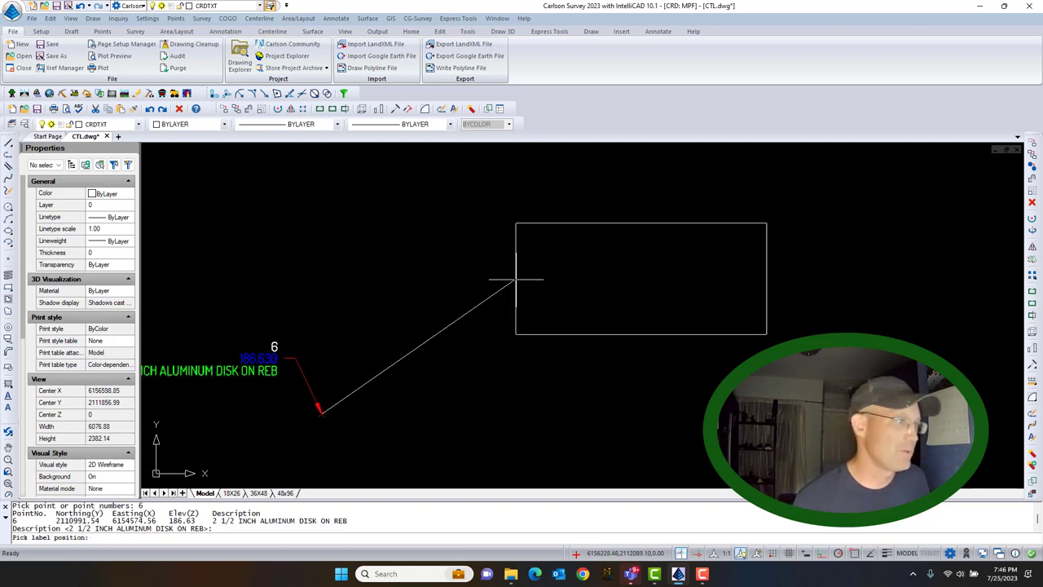
left_click(422, 266)
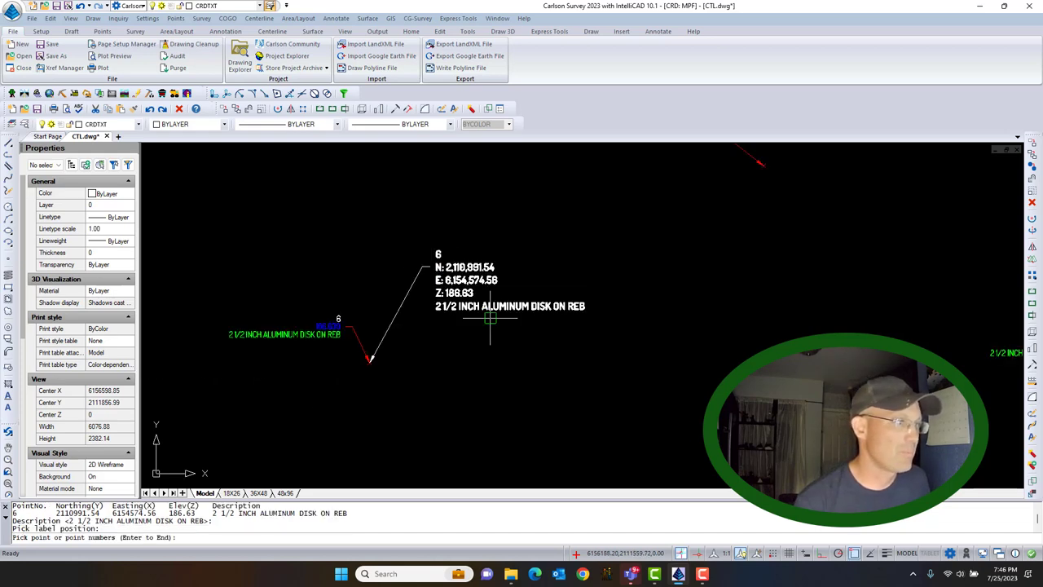
scroll(447, 291, "up", 2)
scroll(494, 301, "up", 2)
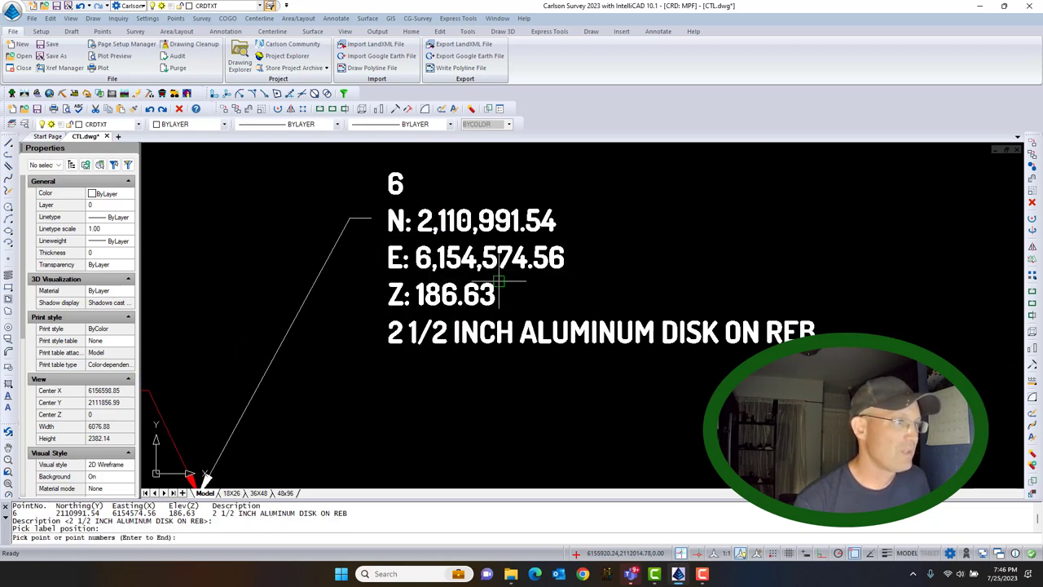
scroll(501, 265, "down", 2)
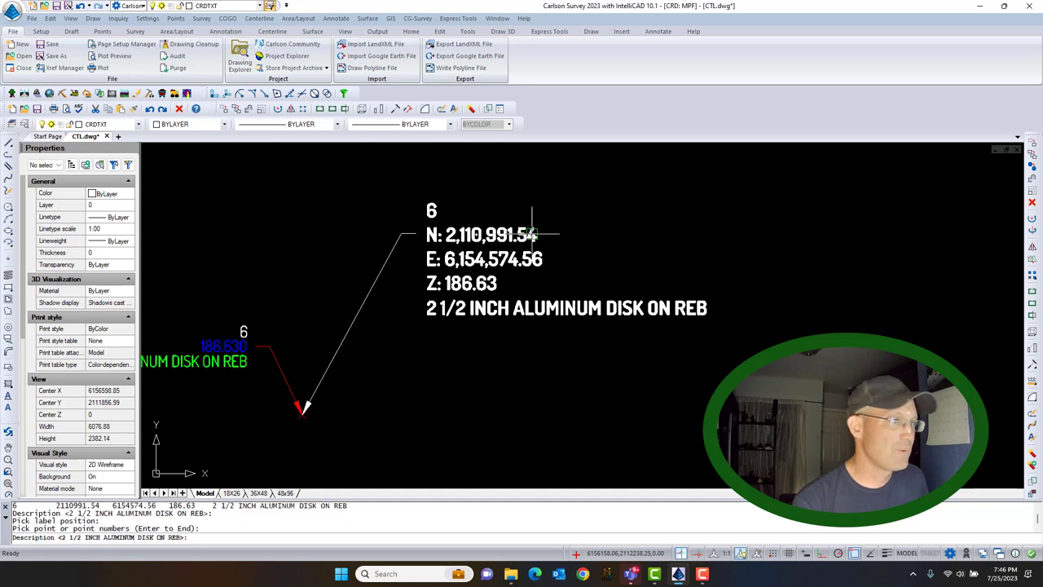
key("Escape")
Erase the white coordinate label and its leader from control point 6
left_click(503, 379)
left_click(401, 197)
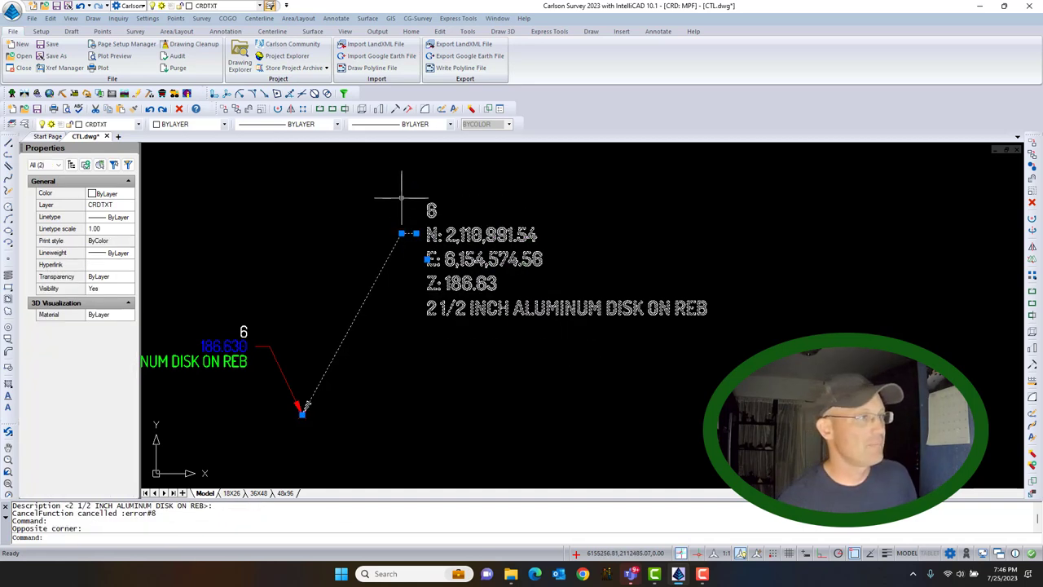
key("Delete")
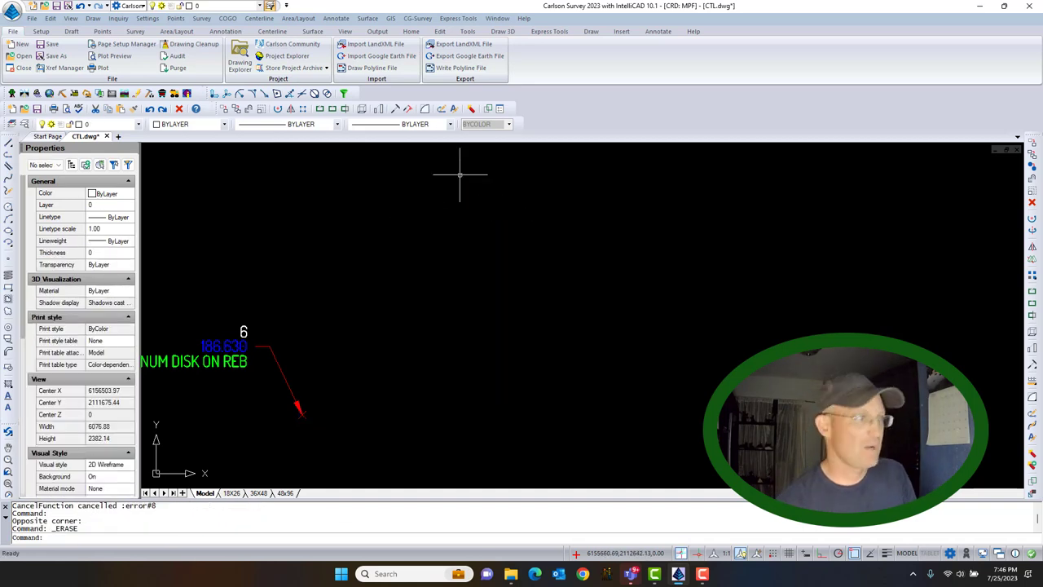
Add a foot mark (') suffix to the north, east and elevation labels and save the settings over RH CTL POINT LABEL.lce
left_click(337, 18)
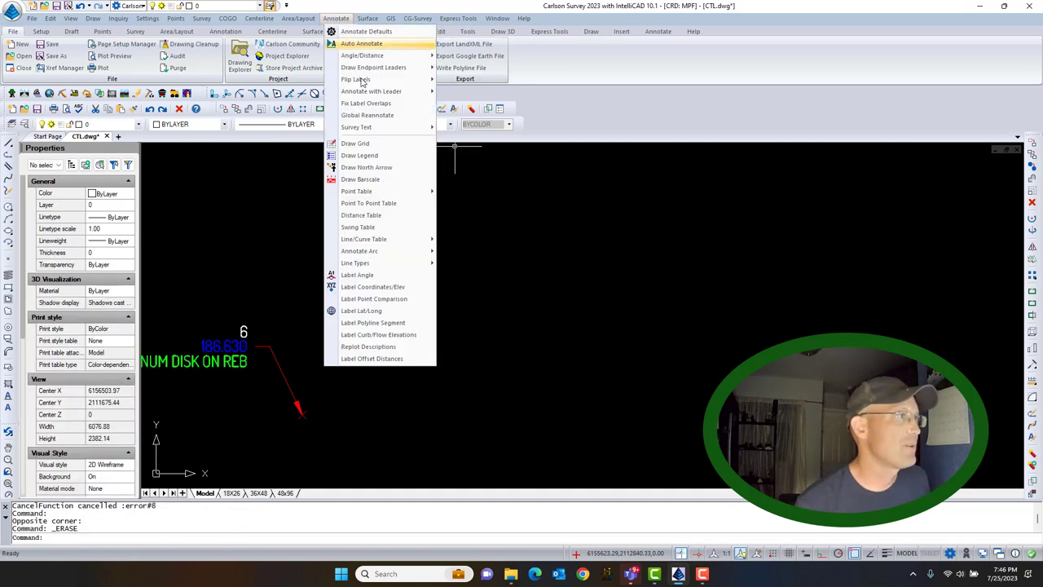
left_click(390, 287)
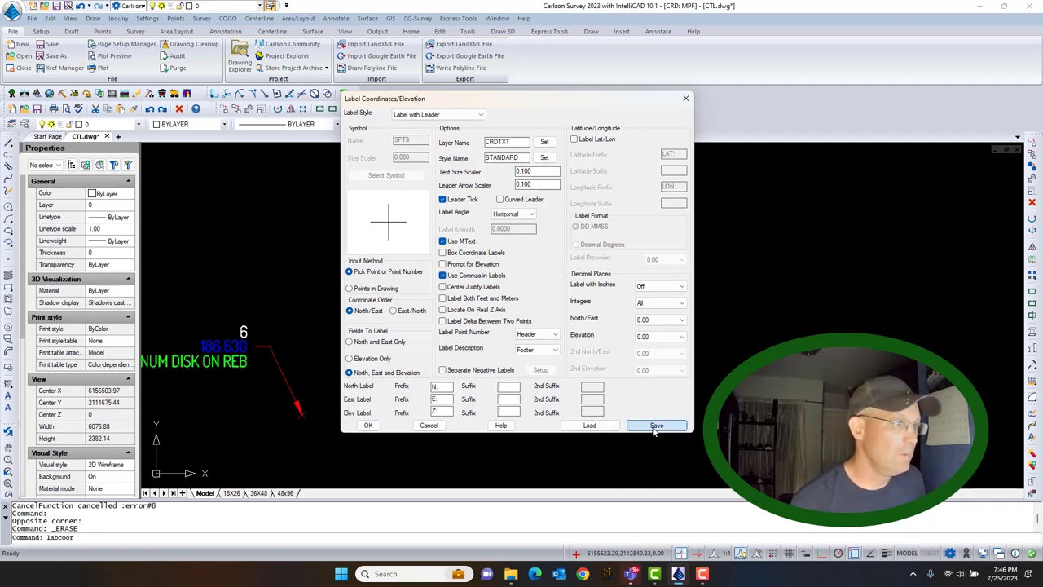
left_click(656, 424)
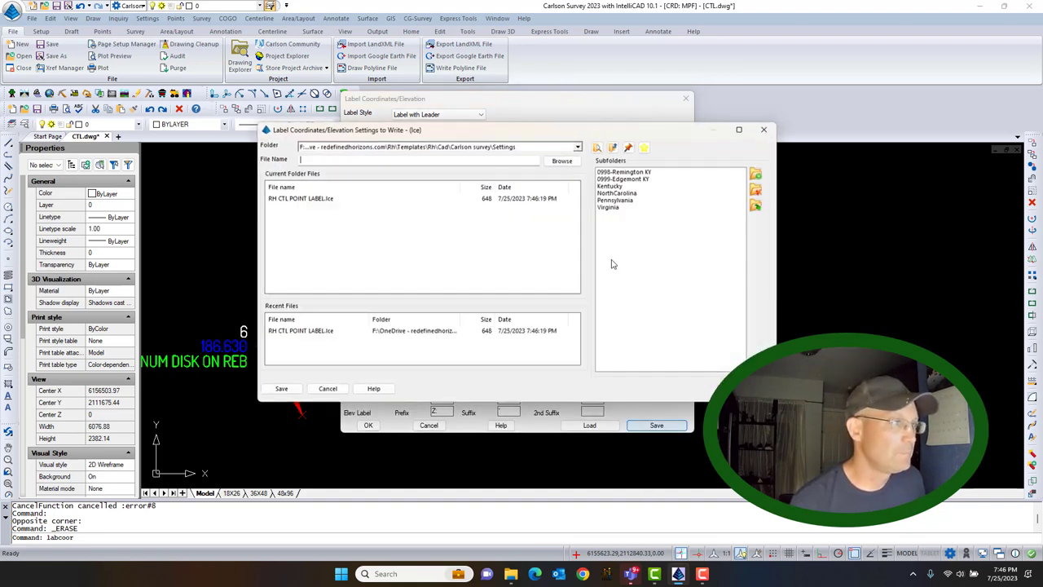
left_click(322, 200)
left_click(281, 389)
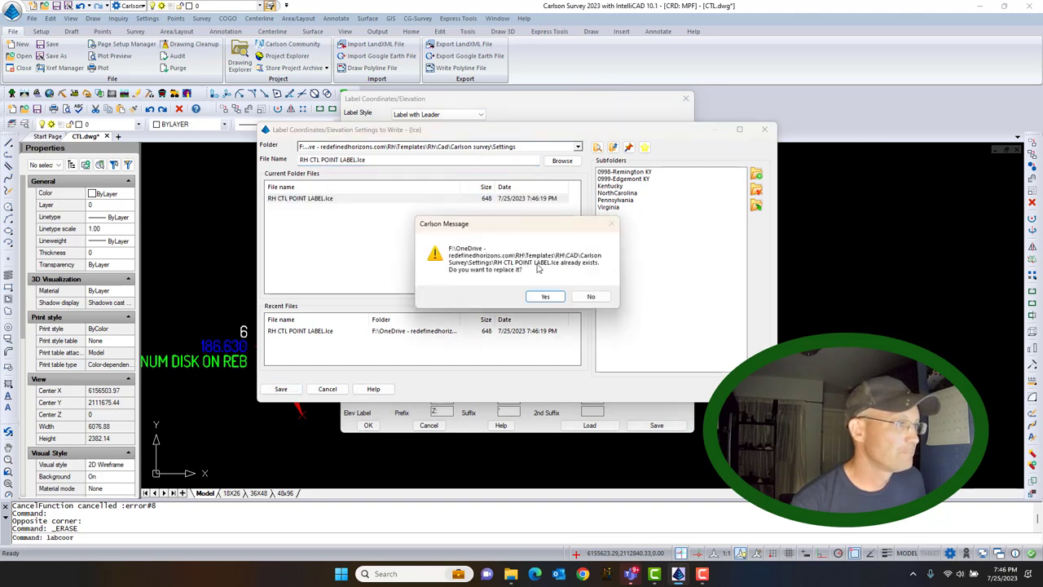
left_click(545, 296)
Label a picked location in the empty area with the description TEST, placing the label below right of it, and end labelling
left_click(369, 425)
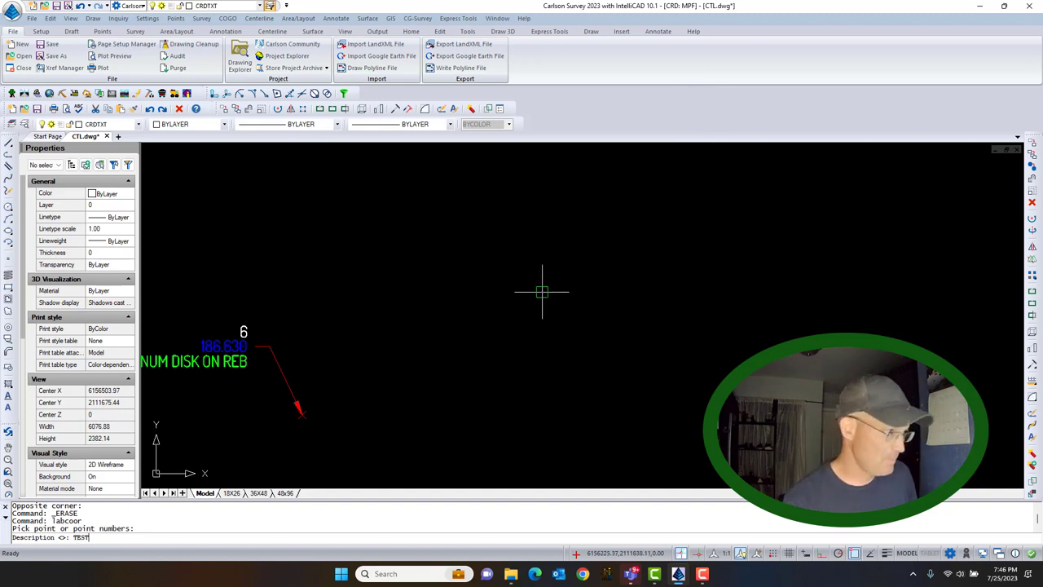
key("Return")
left_click(539, 295)
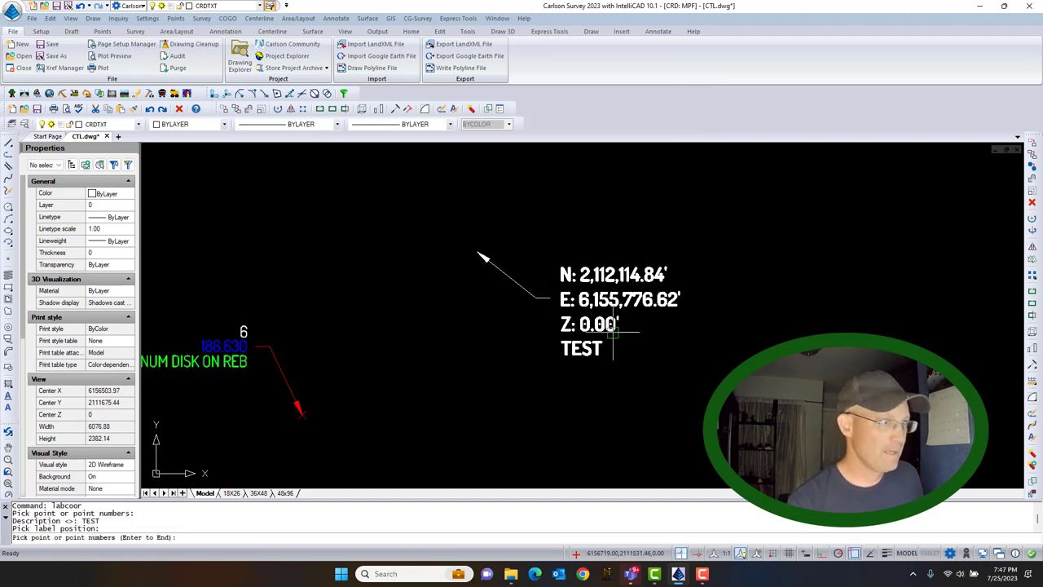
left_click(592, 314)
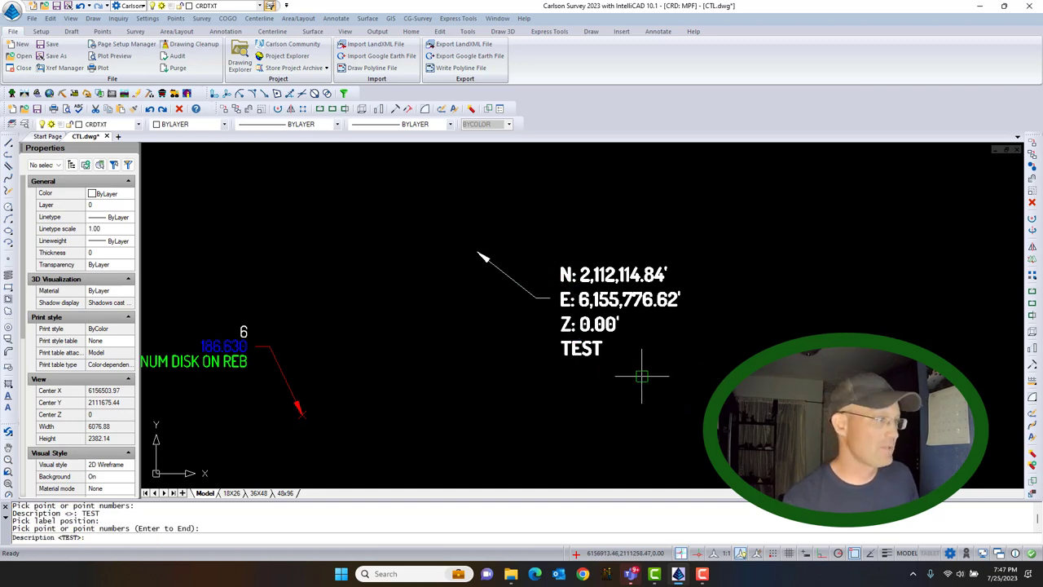
key("Escape")
Erase the TEST coordinate label together with its leader
left_click(675, 401)
left_click(508, 274)
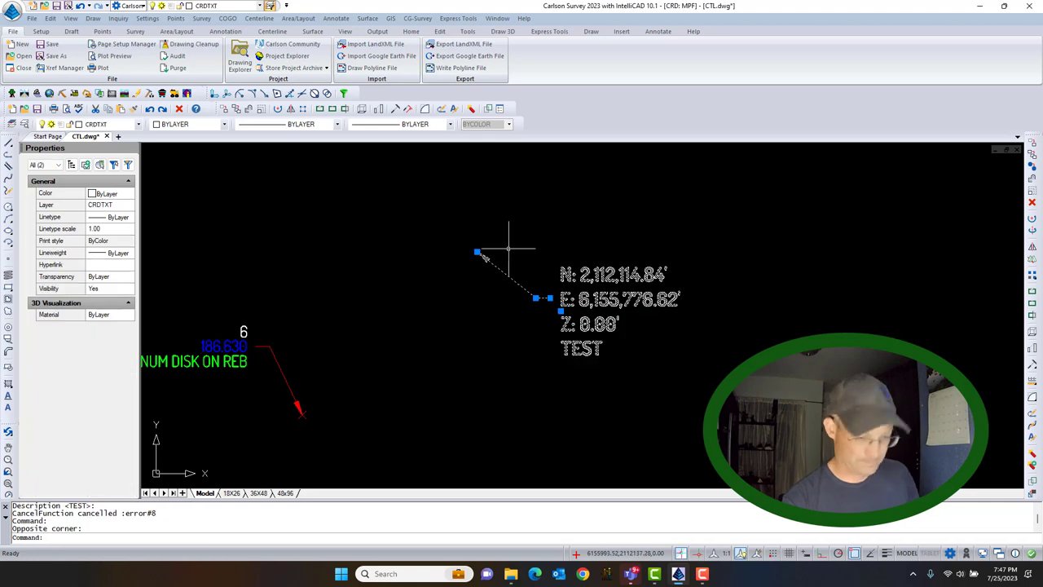
key("Delete")
Restart Label Coordinates/Elev with the current settings and label point number 6 with its default description, above right of the point
left_click(367, 18)
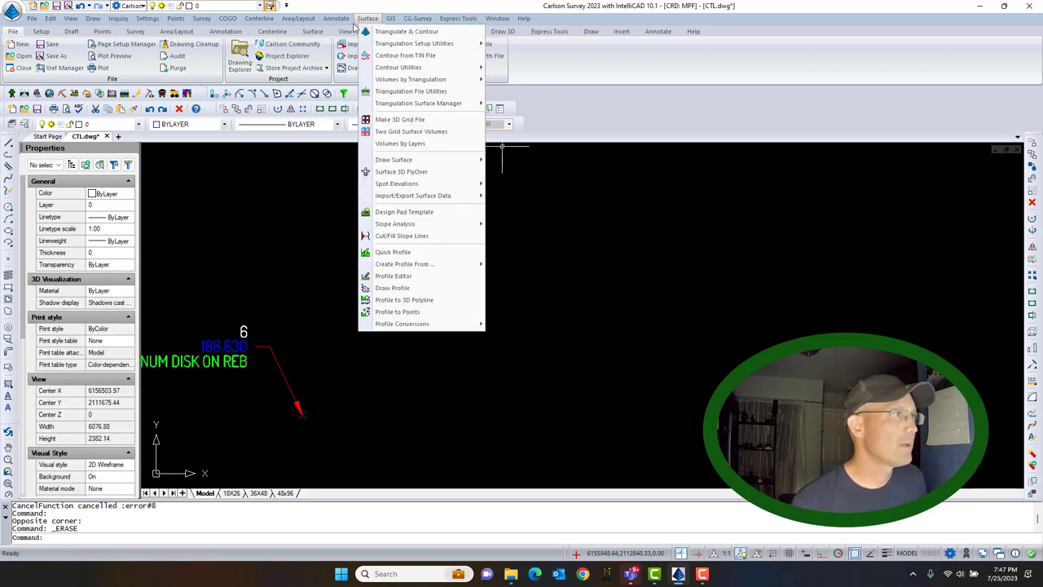
mouse_move(336, 18)
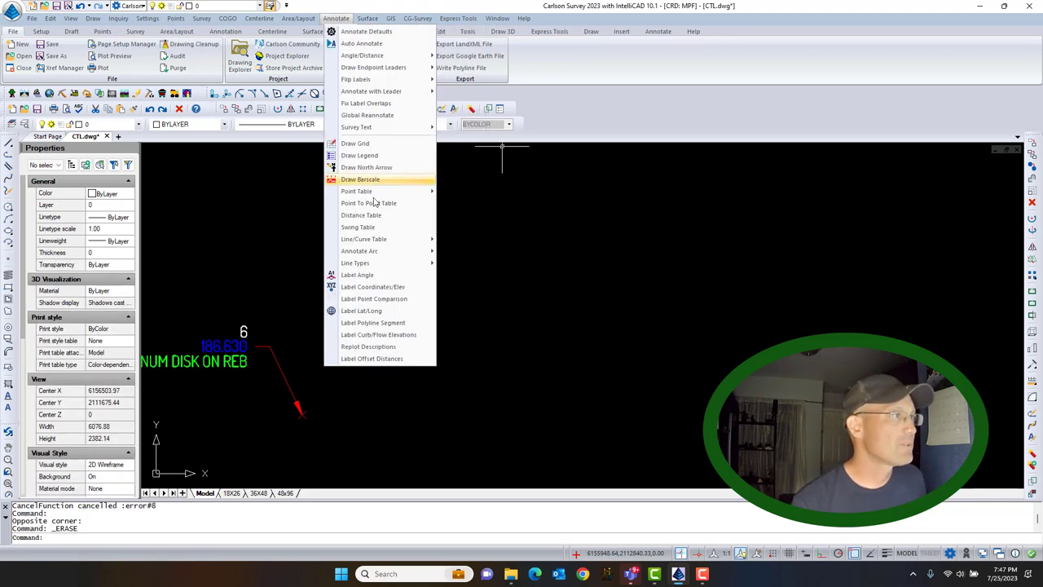
left_click(388, 288)
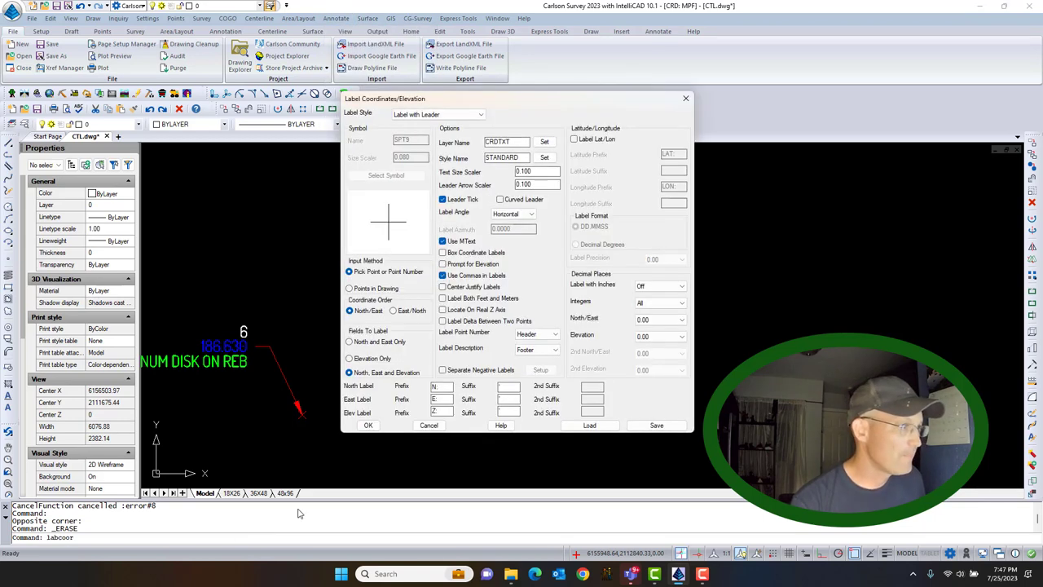
left_click(368, 426)
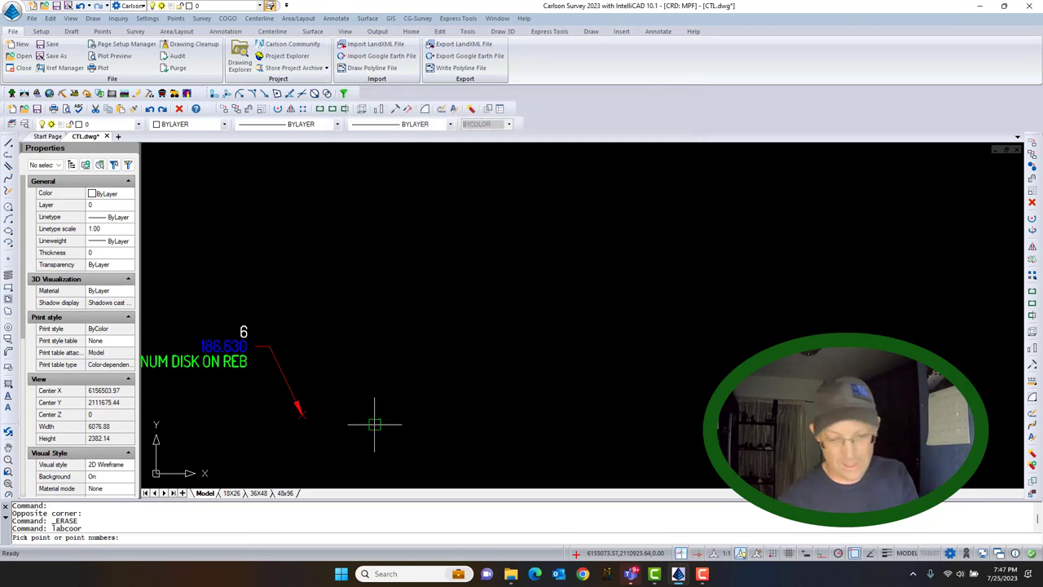
type("6")
key("Return")
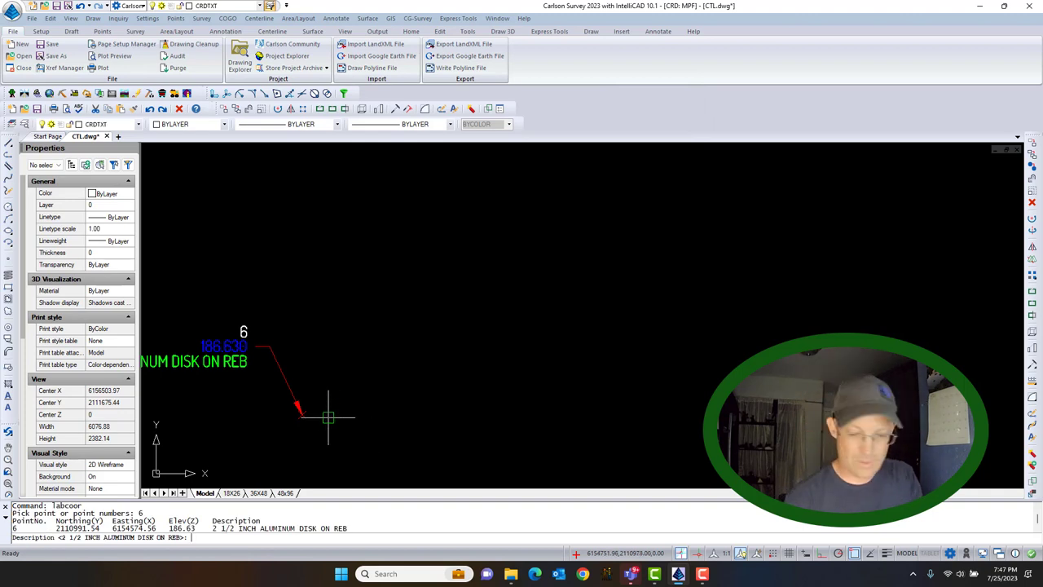
key("Return")
scroll(396, 309, "down", 3)
left_click(392, 314)
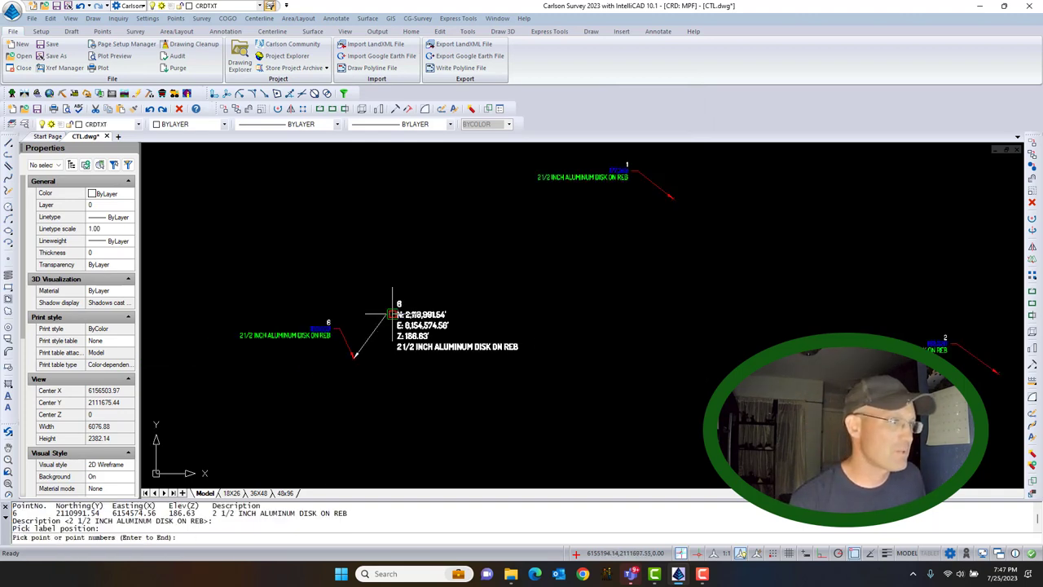
Label point number 1 with its coordinates, elevation and default description, placing the label below right of the point
scroll(673, 183, "up", 4)
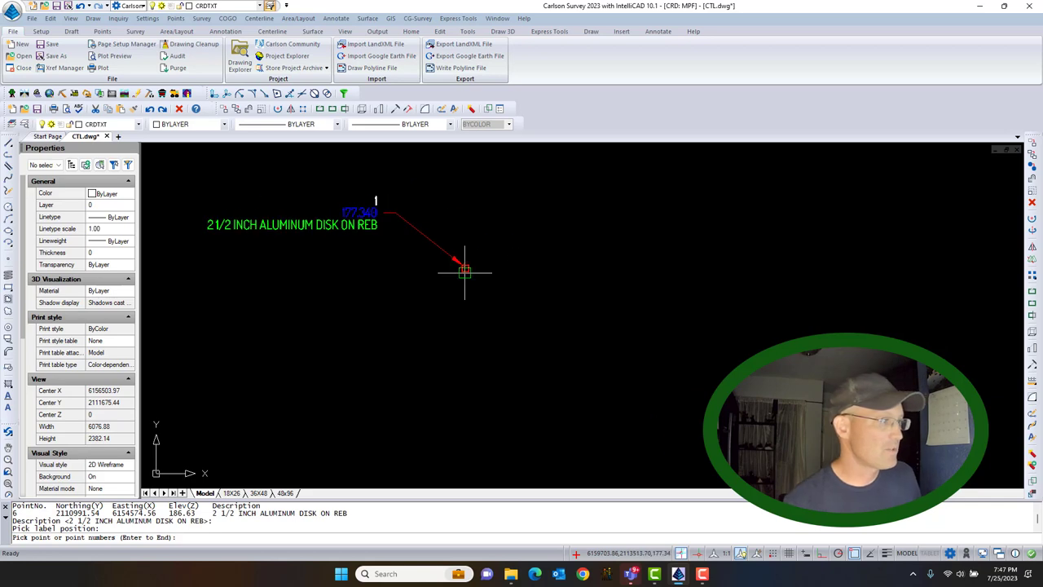
type("1")
key("Return")
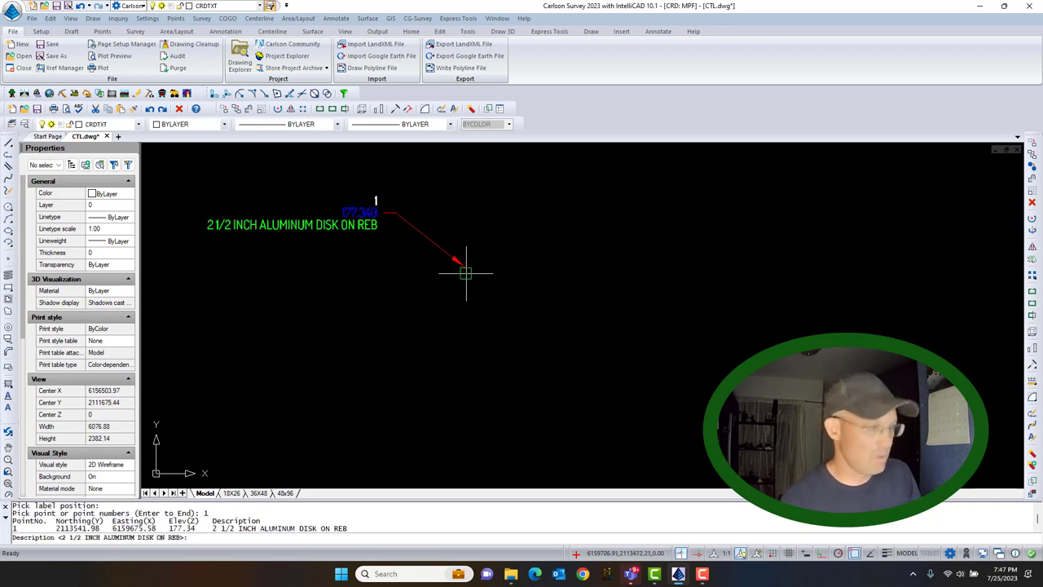
key("Return")
left_click(559, 325)
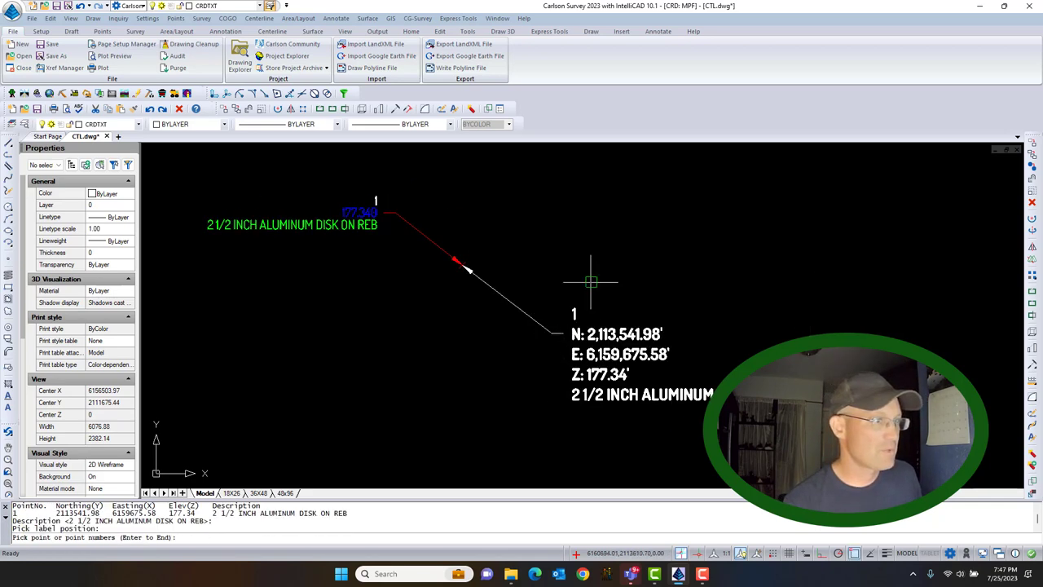
Label point number 2 with its coordinates, elevation and default description, placing the label below left of the point
scroll(617, 236, "down", 3)
middle_click_drag(836, 444, 640, 321)
scroll(652, 324, "up", 2)
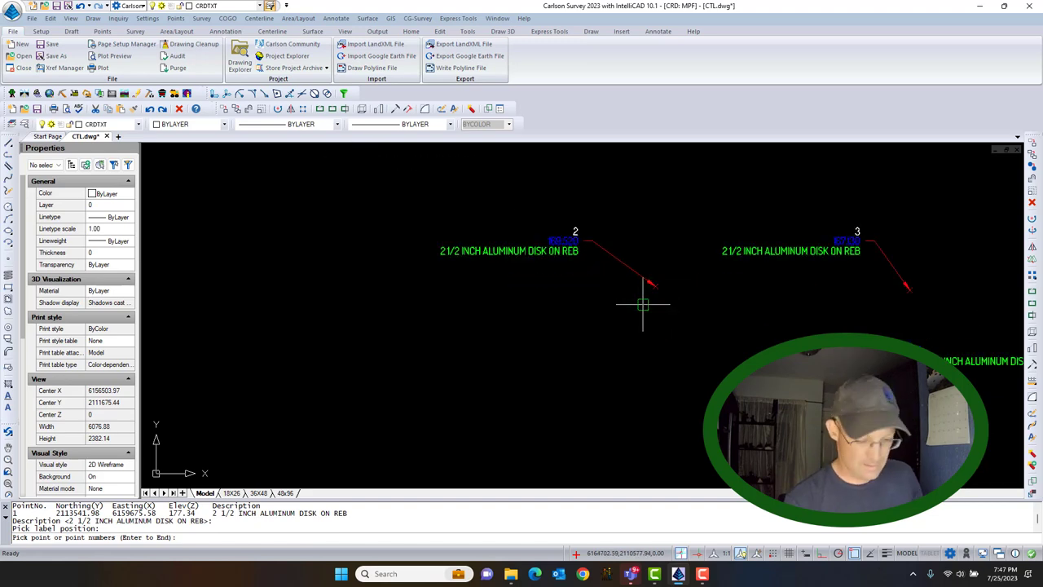
type("2")
key("Return")
key("Return")
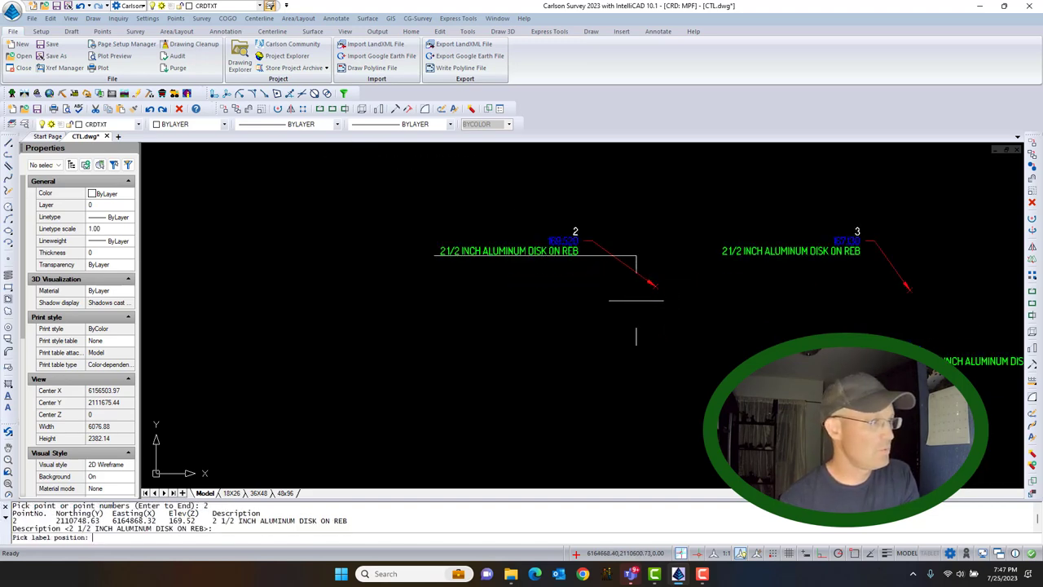
left_click(580, 373)
Label point number 3 with its coordinates, elevation and default description, placing the label above left of the point
middle_click_drag(722, 310, 543, 312)
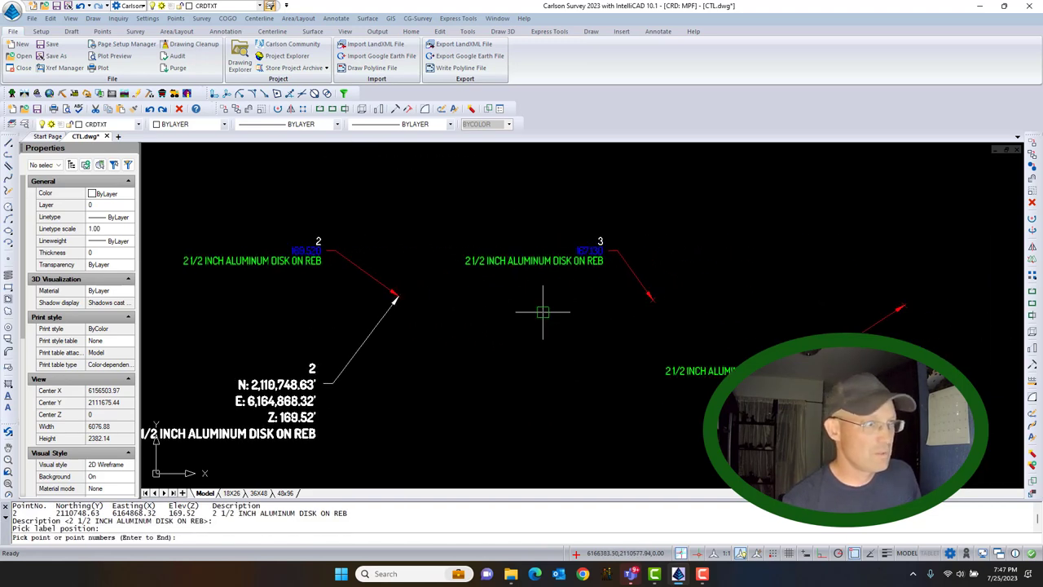
type("3")
key("Return")
key("Return")
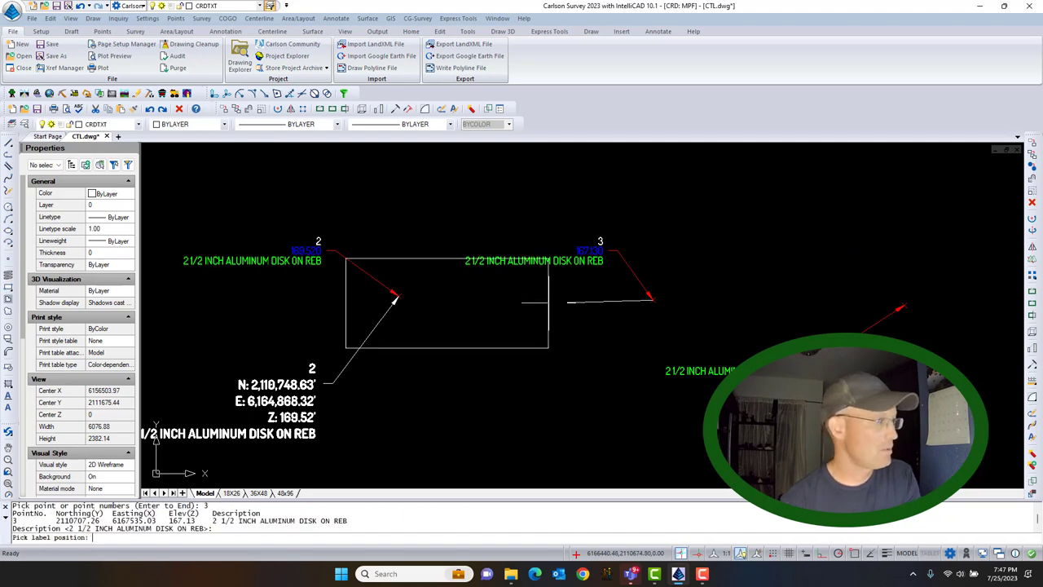
left_click(599, 186)
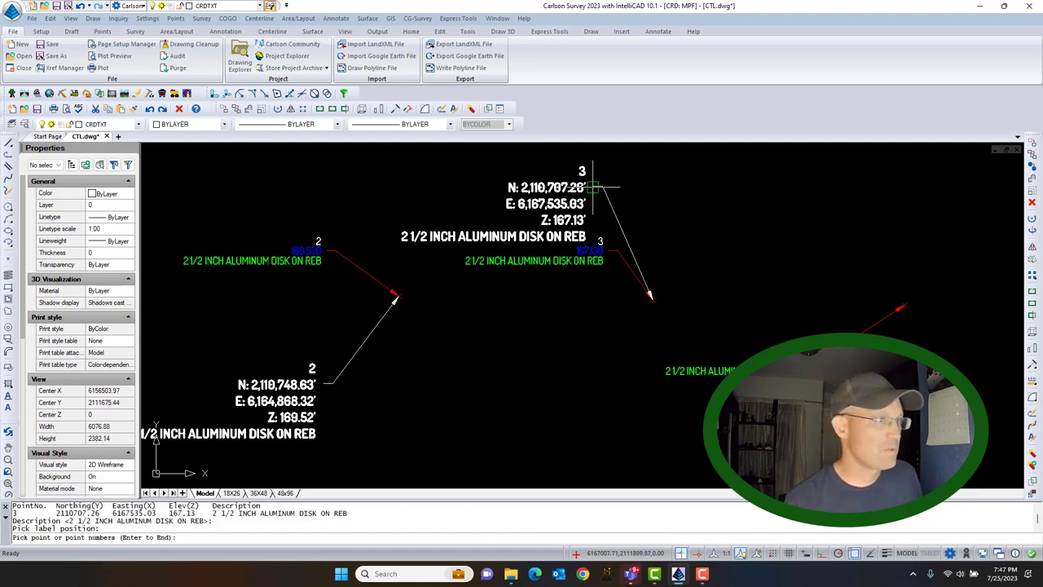
Label point number 4 with its coordinates, elevation and default description, placing the label above right of the point
mouse_move(690, 314)
middle_mouse_down()
mouse_move(515, 284)
mouse_move(640, 354)
middle_mouse_up()
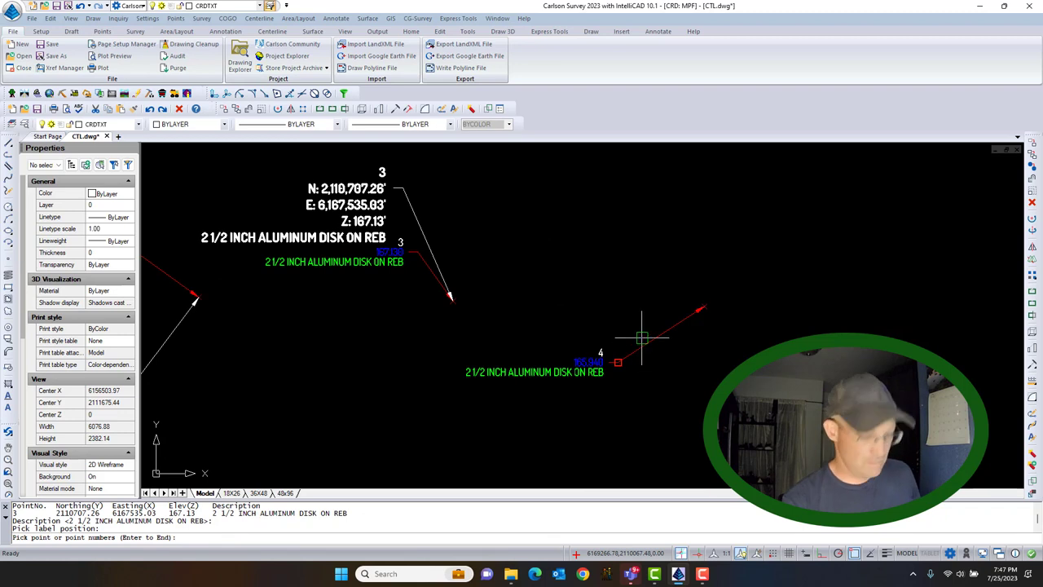
type("4")
key("Return")
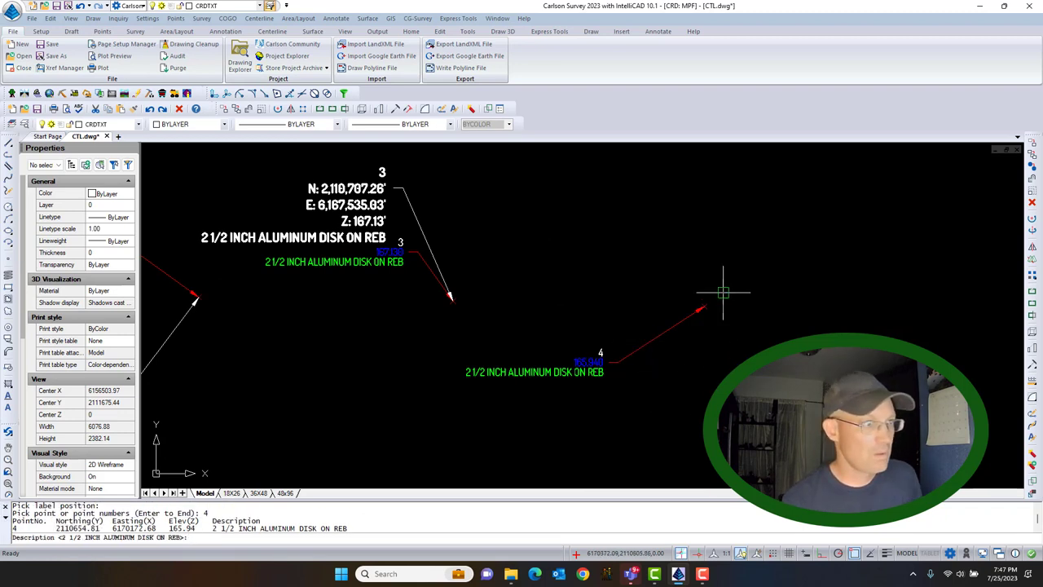
key("Return")
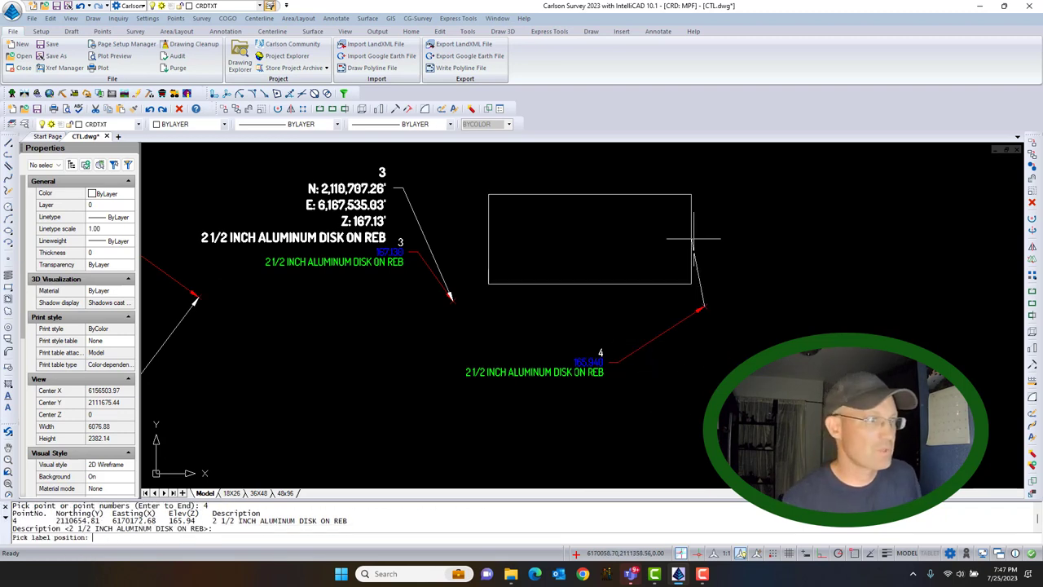
left_click(766, 232)
Label point number 5 with its coordinates, elevation and default description, placing the label below left of the point
scroll(745, 284, "down", 3)
middle_click_drag(754, 366, 636, 279)
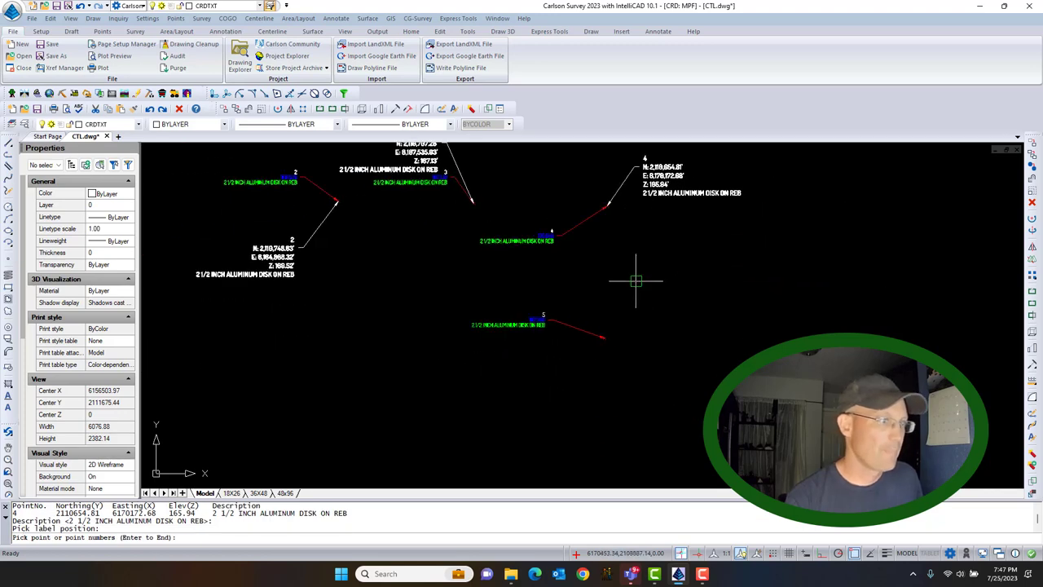
scroll(590, 334, "up", 3)
type("5")
key("Return")
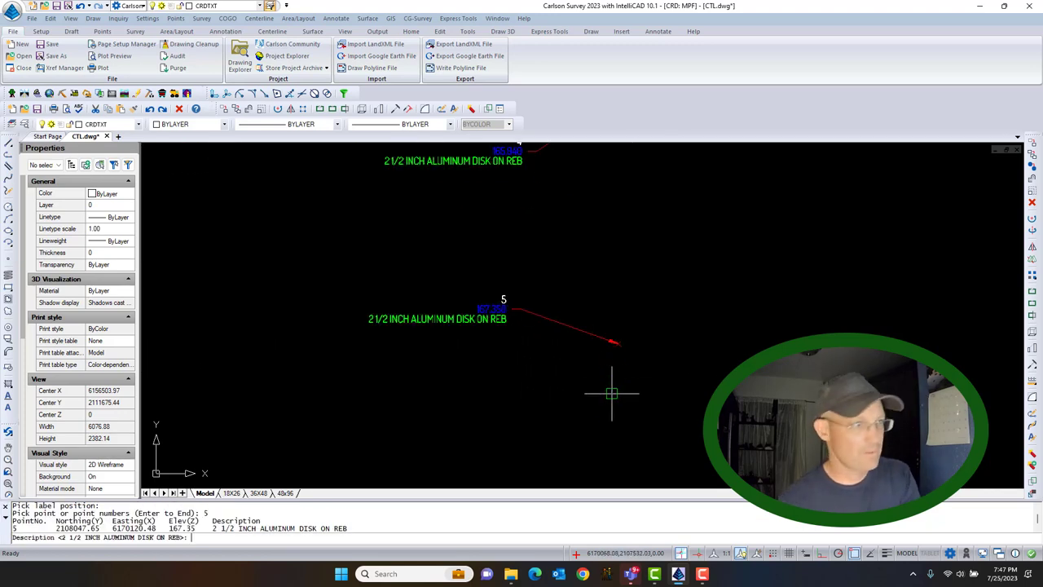
key("Return")
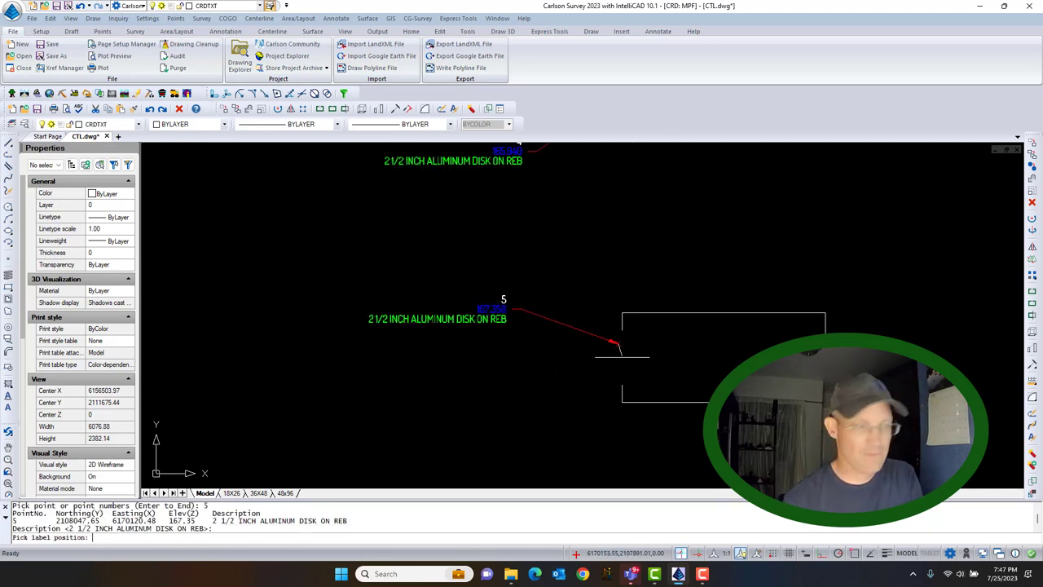
left_click(543, 421)
Label point number 7 with its coordinates, elevation and default description, placing the label below left of the point
scroll(564, 316, "down", 4)
scroll(687, 302, "down", 5)
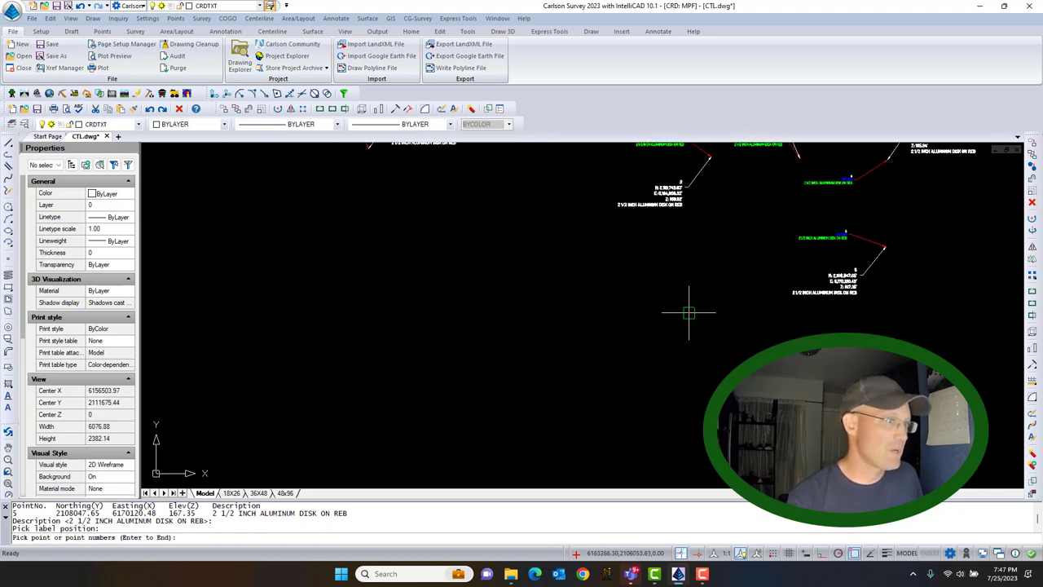
scroll(587, 210, "up", 10)
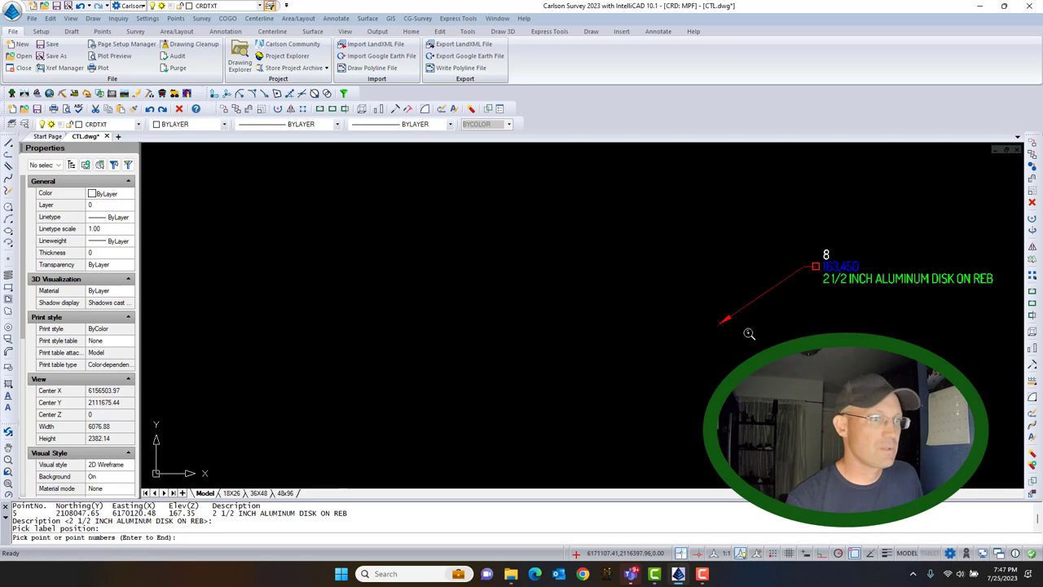
scroll(454, 331, "down", 5)
scroll(603, 256, "up", 8)
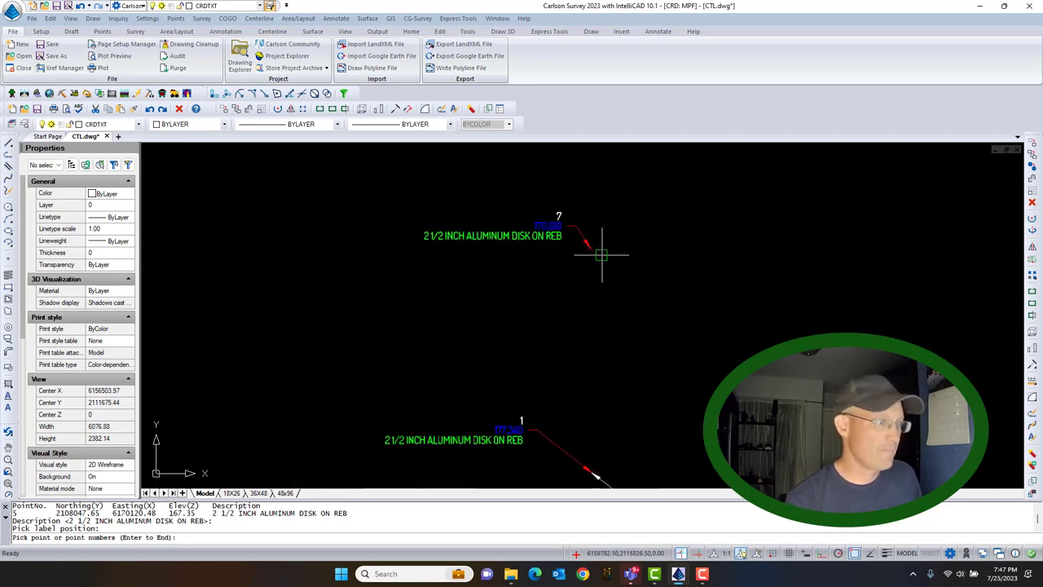
key("Return")
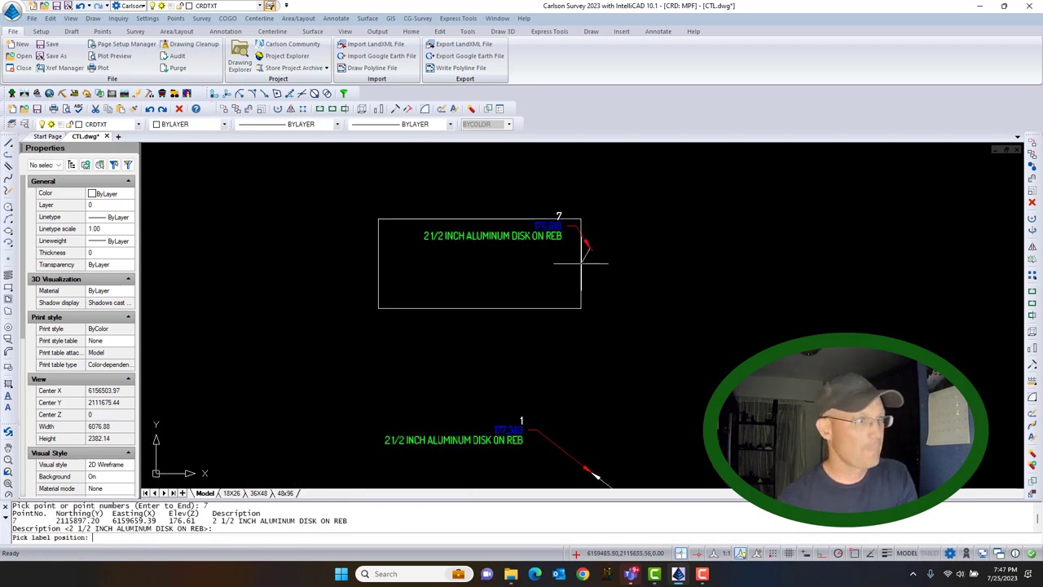
left_click(594, 256)
Label point number 8 with its coordinates, elevation and default description, placing the label below right of the point, and end labelling
scroll(849, 295, "down", 4)
middle_click_drag(848, 295, 527, 304)
scroll(803, 257, "up", 5)
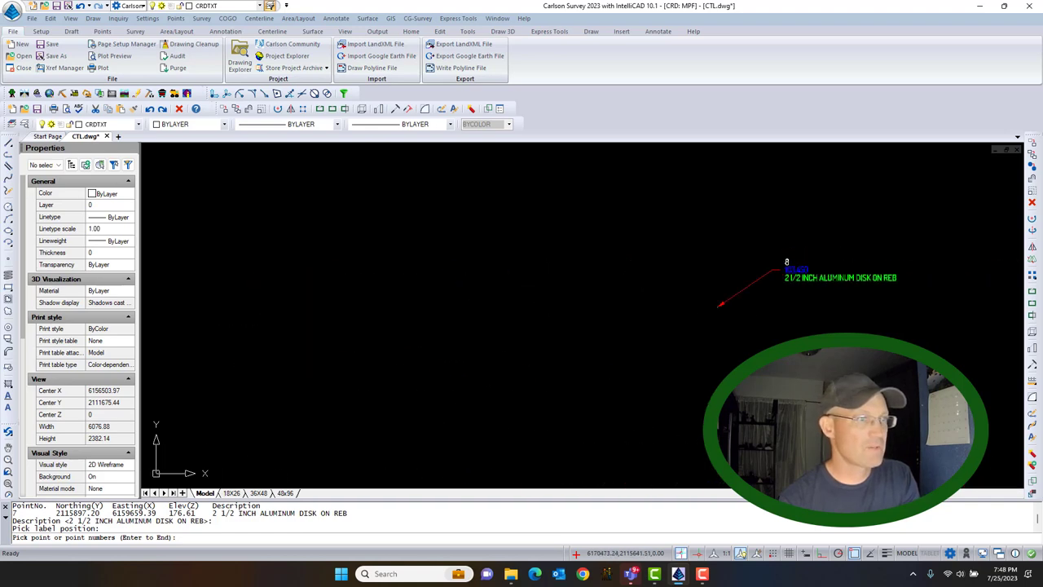
type("8")
key("Return")
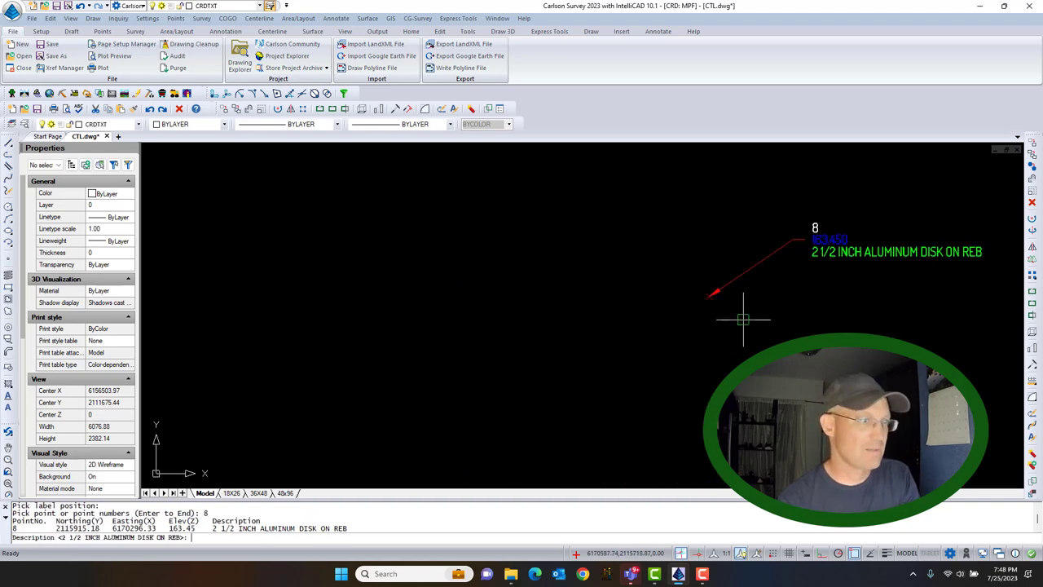
key("Return")
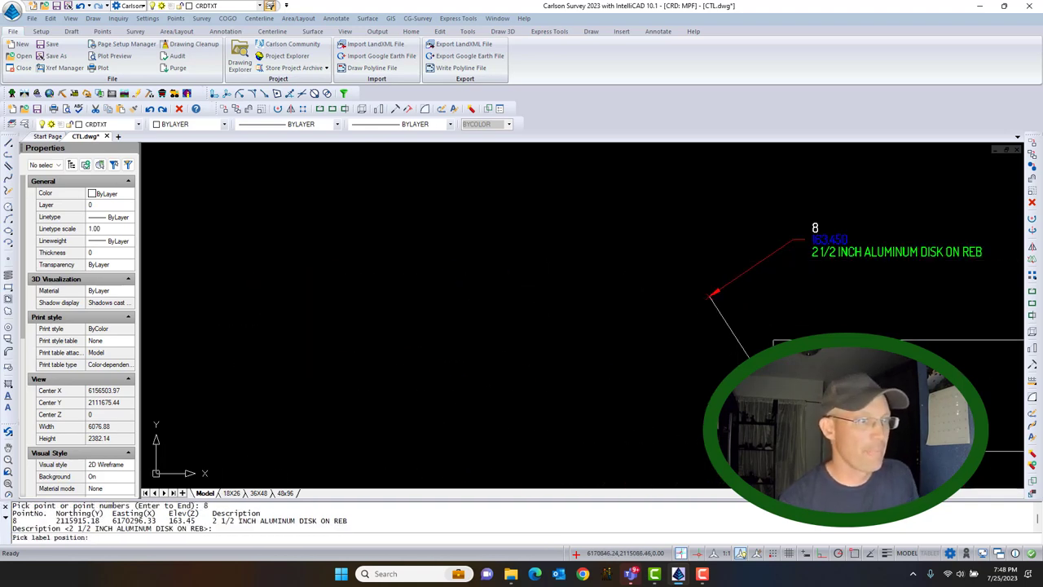
left_click(761, 386)
key("Escape")
Select point 8's coordinate label text together with its leader, and bring up the available copy commands
scroll(760, 322, "down", 4)
scroll(811, 384, "down", 2)
middle_click_drag(820, 391, 755, 305)
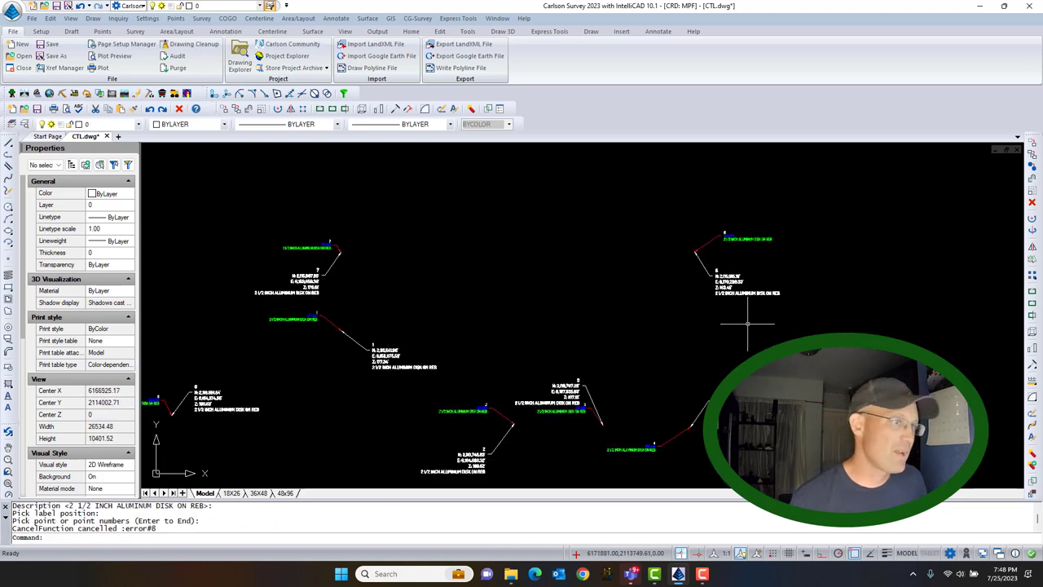
mouse_move(670, 398)
middle_mouse_down()
mouse_move(708, 324)
mouse_move(756, 295)
mouse_move(745, 308)
middle_mouse_up()
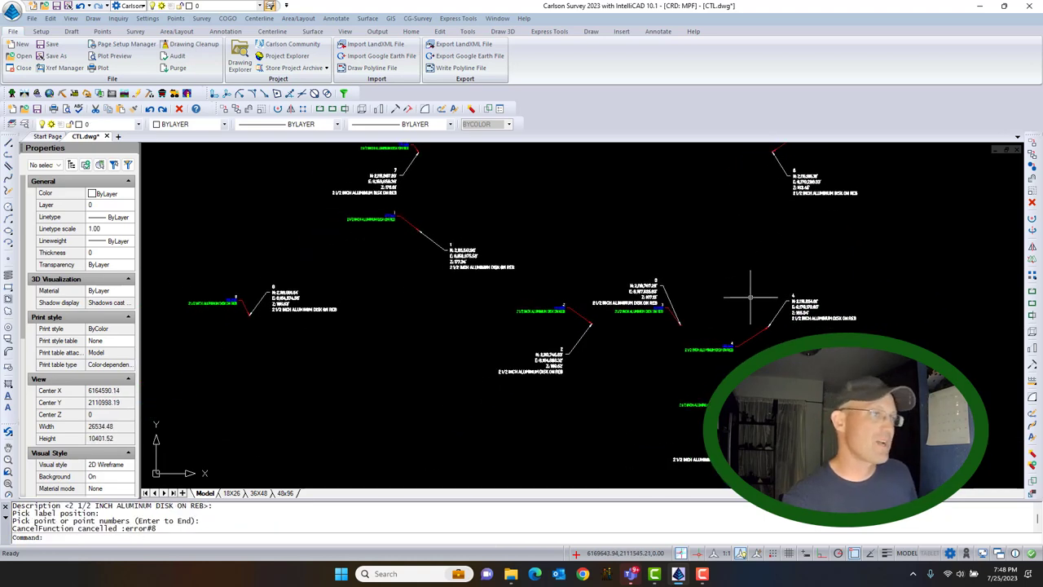
left_click(819, 185)
left_click(793, 198)
scroll(784, 181, "up", 5)
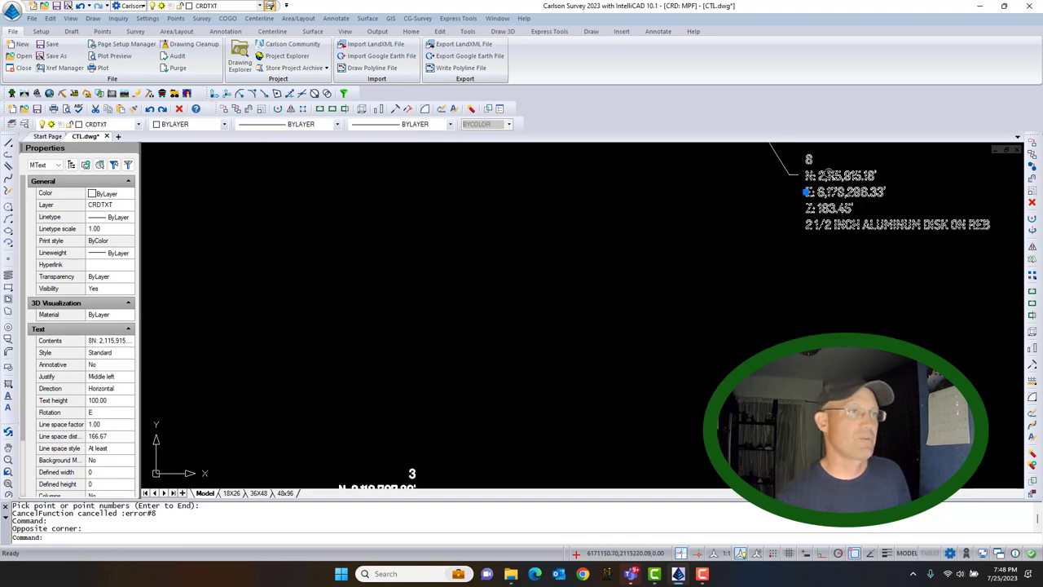
scroll(733, 187, "down", 3)
left_click(750, 184)
scroll(751, 184, "up", 2)
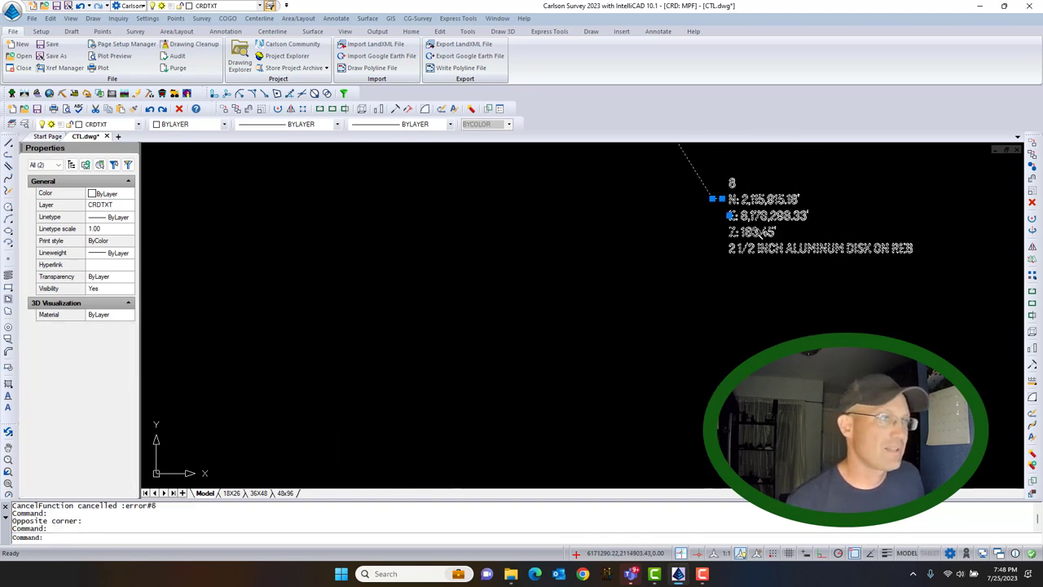
left_click(51, 19)
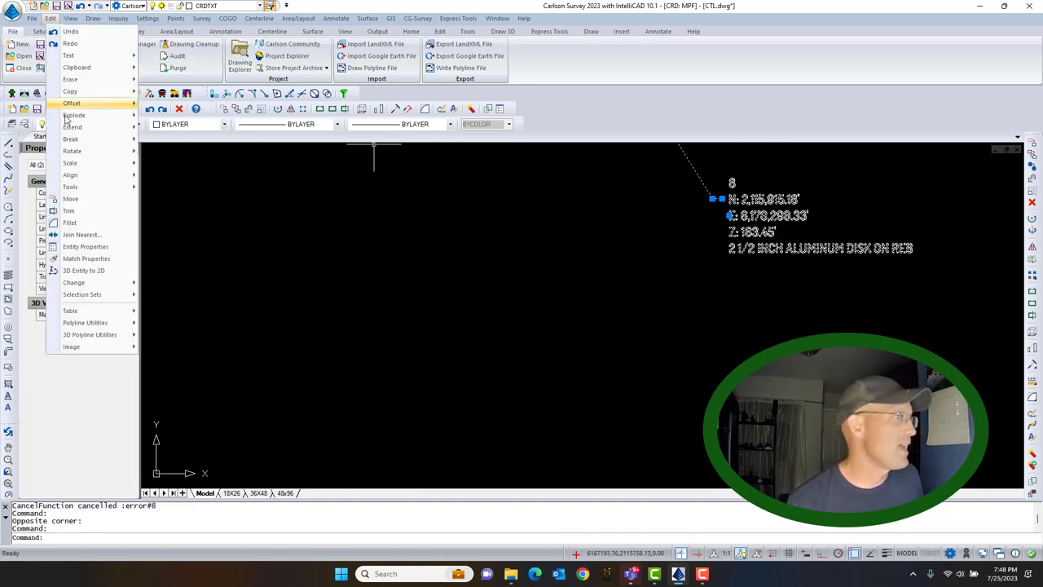
mouse_move(74, 92)
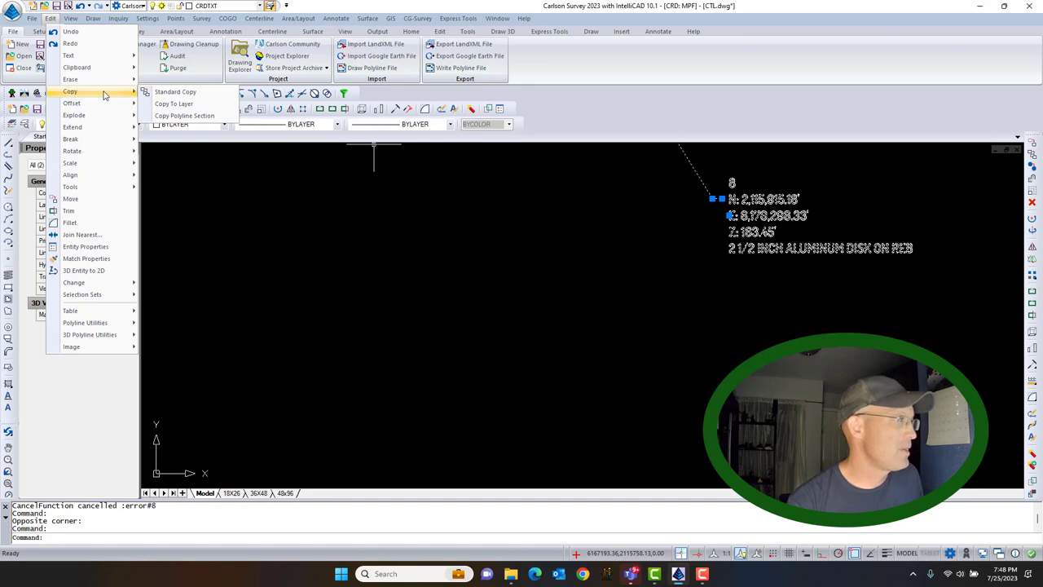
Start a standard copy of the selected point 8 label and open CTL ANNO 01000.dwg from the Control folder in BricsCAD
left_click(174, 92)
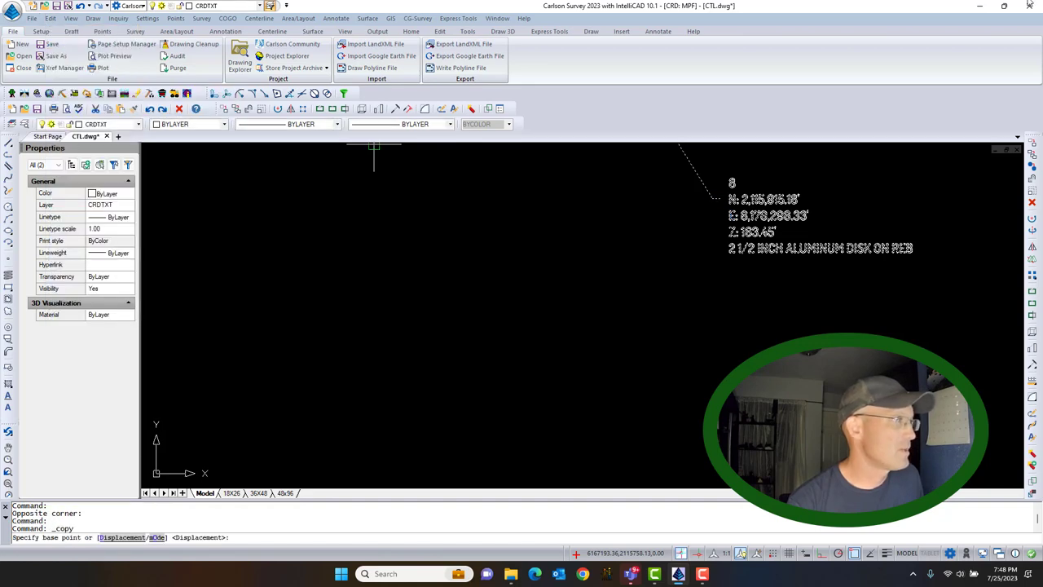
left_click(978, 8)
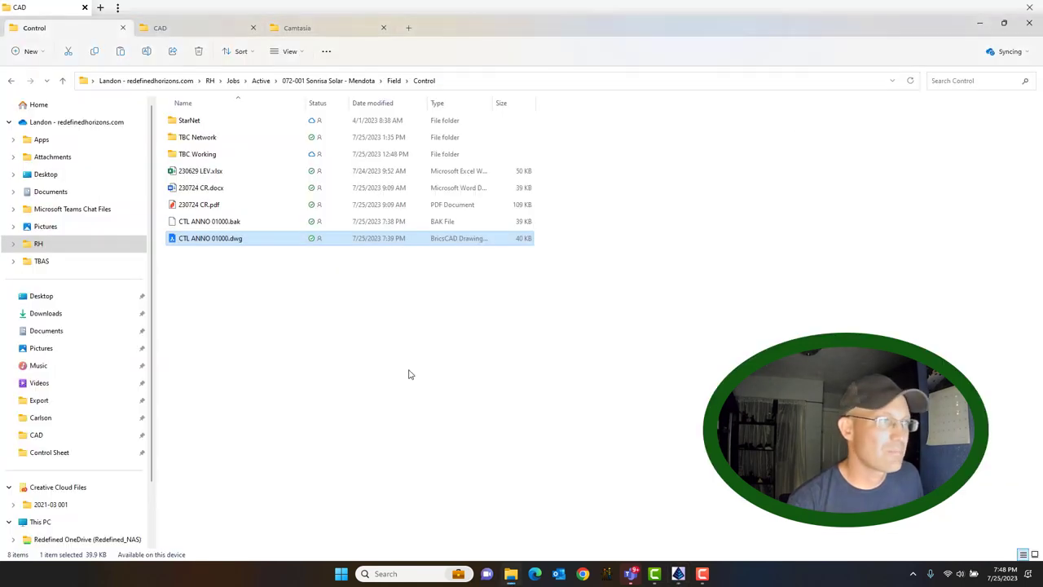
double_click(217, 239)
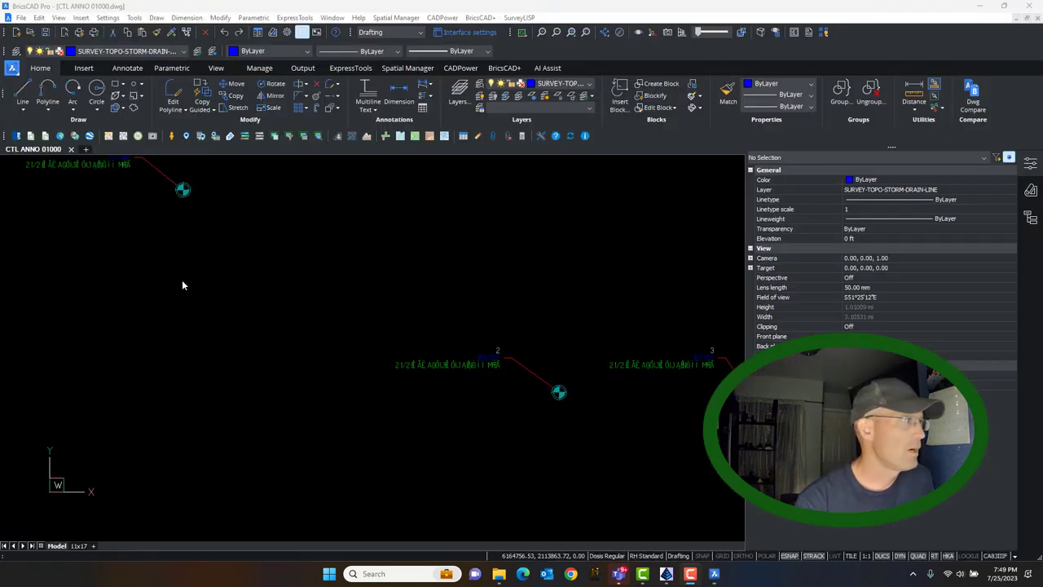
Try to paste the copied label to its original coordinates in the CTL ANNO 01000 drawing
left_click(185, 282)
left_click(41, 17)
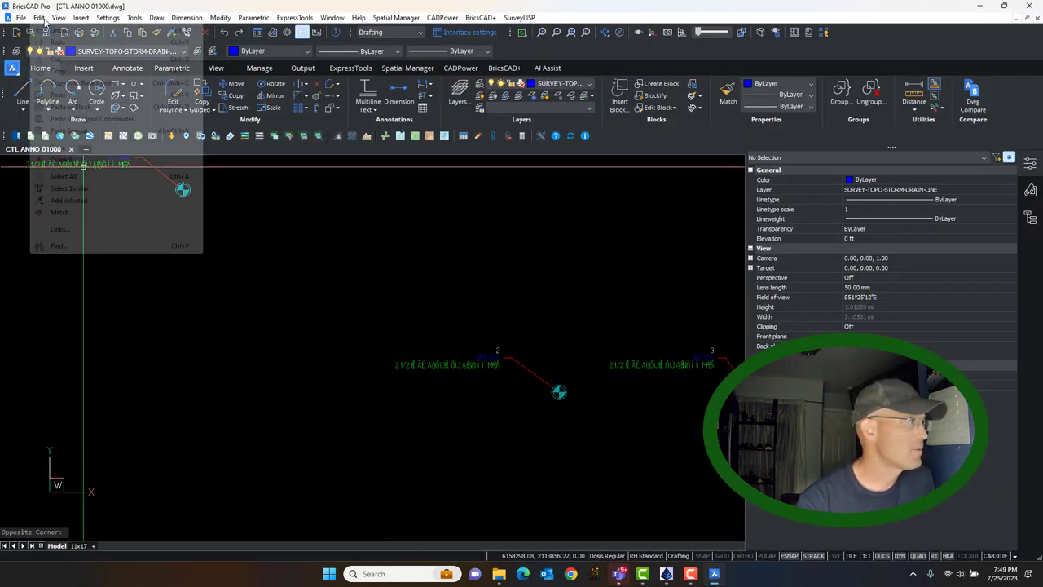
left_click(92, 119)
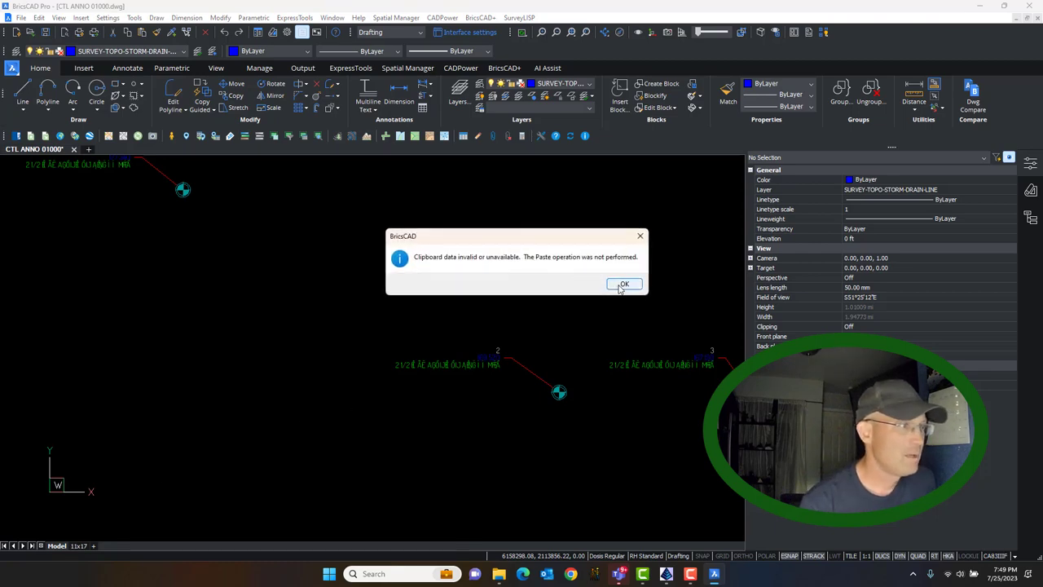
left_click(622, 285)
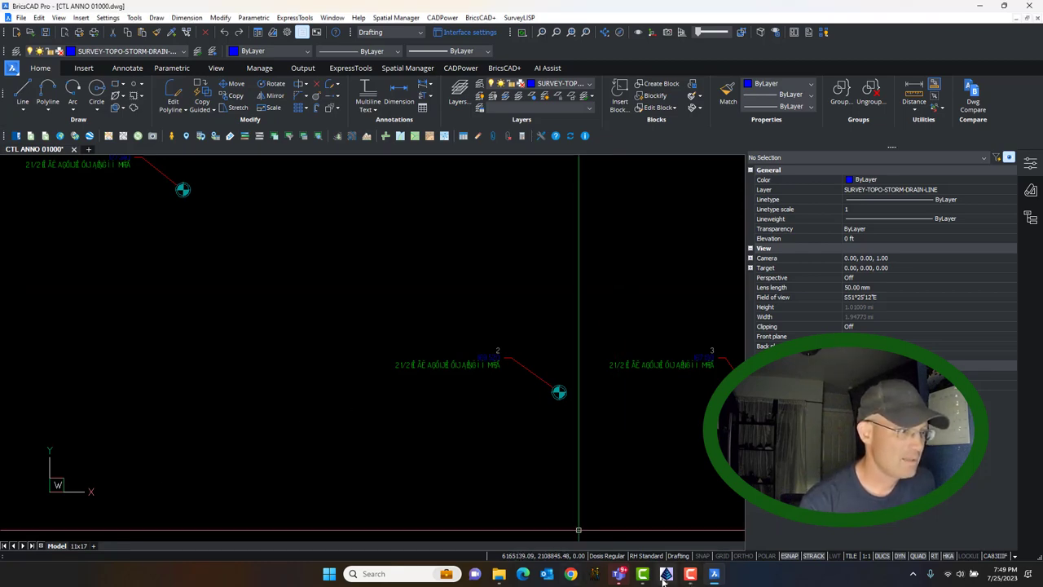
Switch back to Carlson Survey, restart the standard copy, and replace it with a clipboard copy
left_click(665, 574)
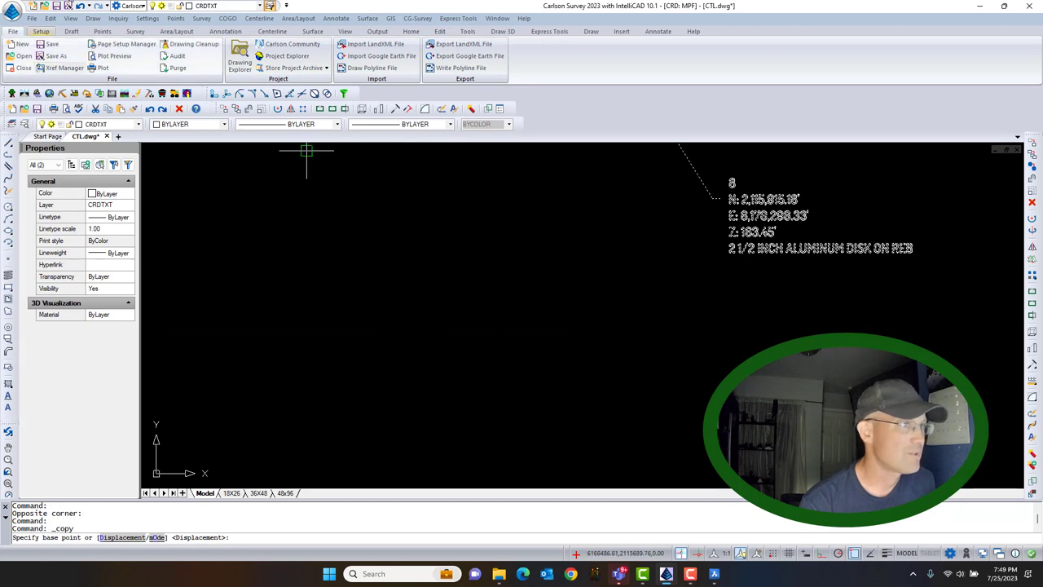
left_click(51, 18)
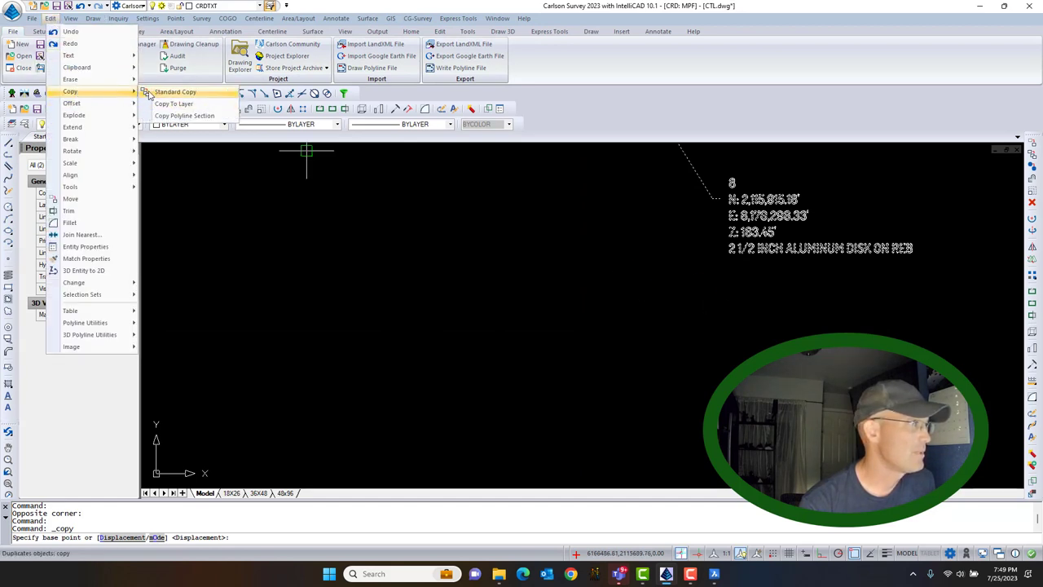
left_click(168, 92)
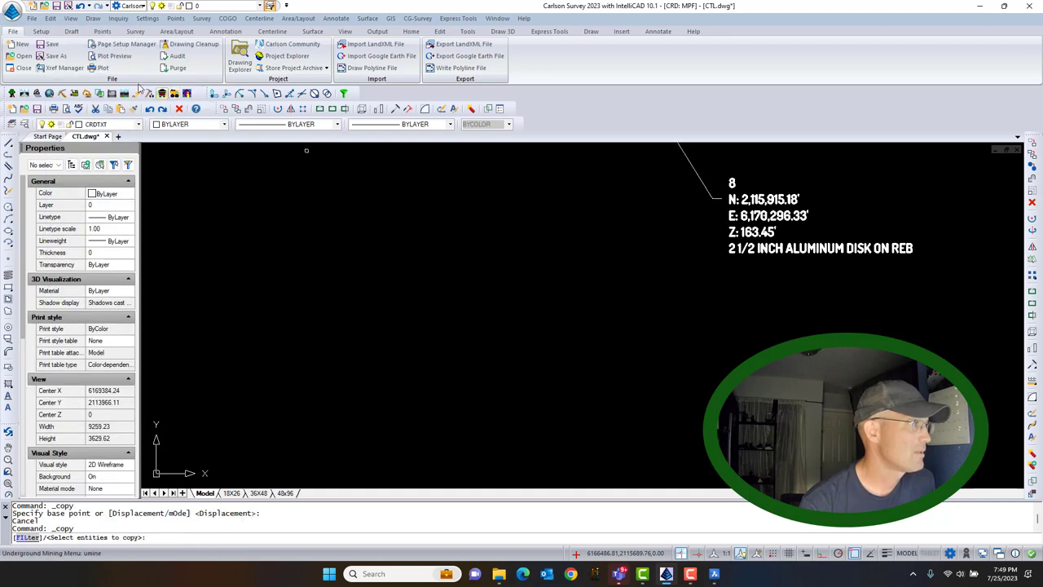
left_click(49, 18)
left_click(45, 18)
left_click(49, 17)
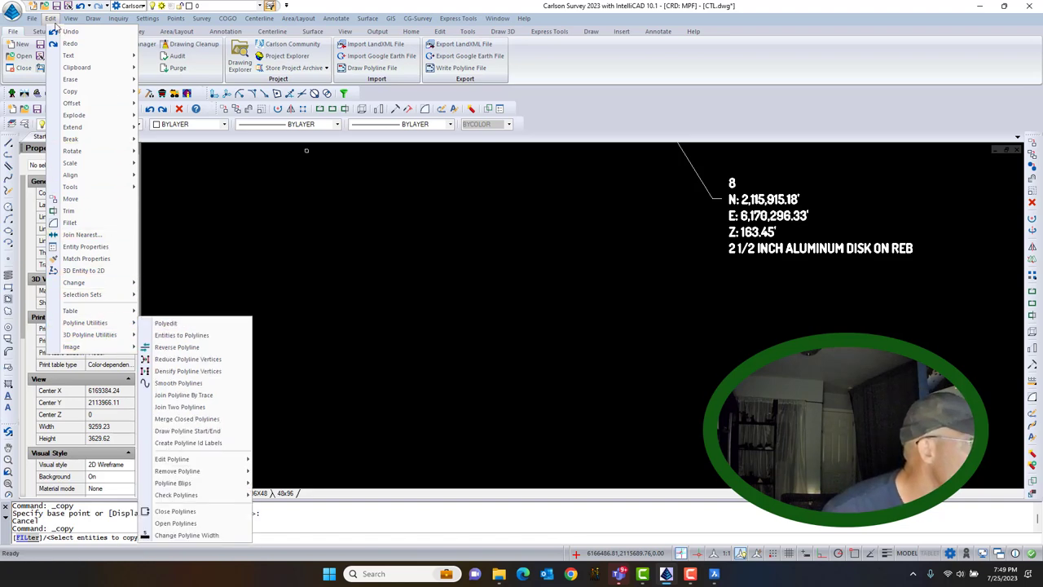
mouse_move(84, 71)
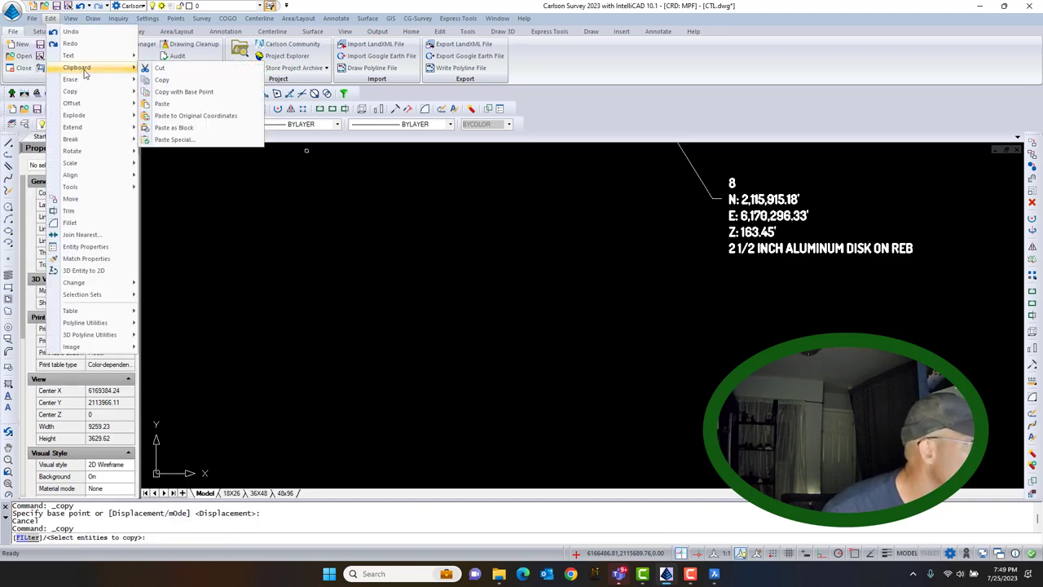
left_click(179, 81)
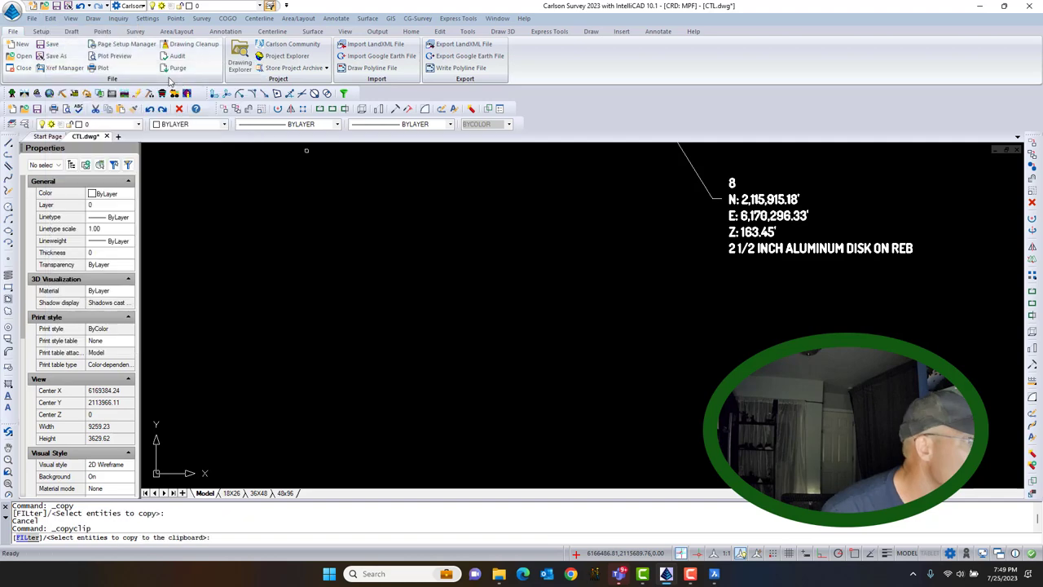
Switch to BricsCAD and try again to paste the clipboard contents to their original coordinates
left_click(714, 573)
left_click(39, 17)
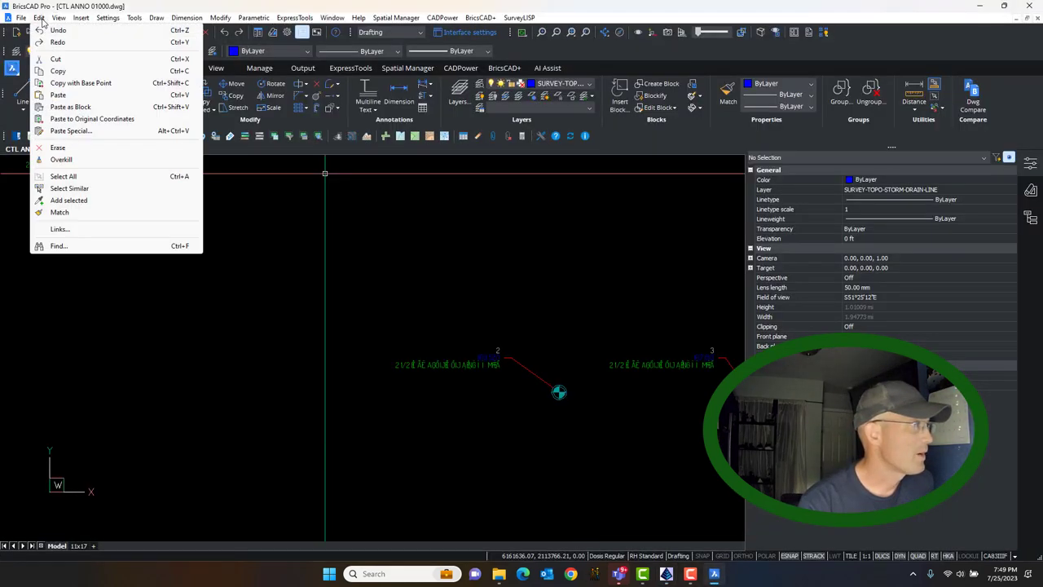
left_click(93, 119)
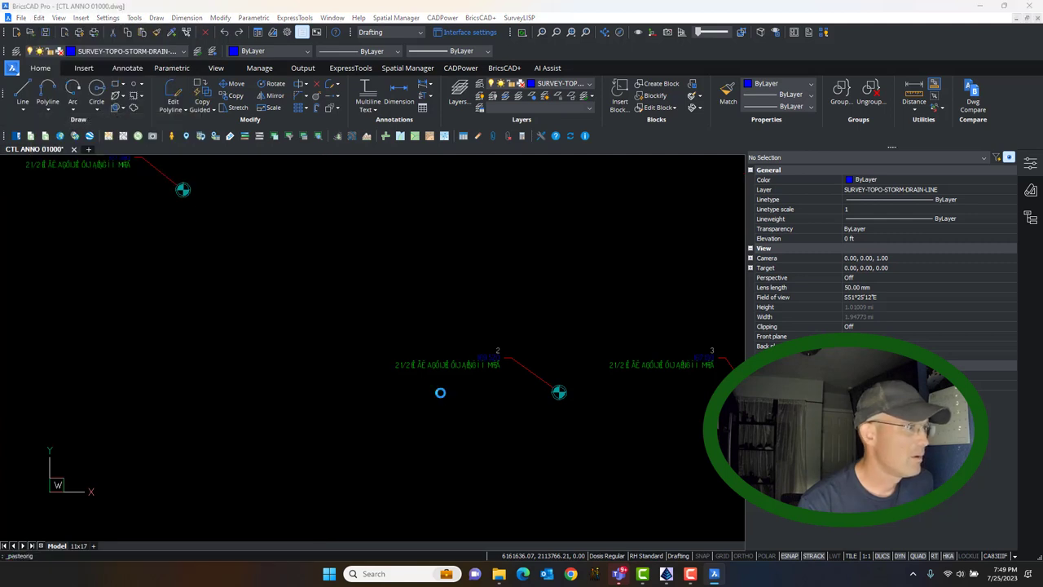
left_click(619, 283)
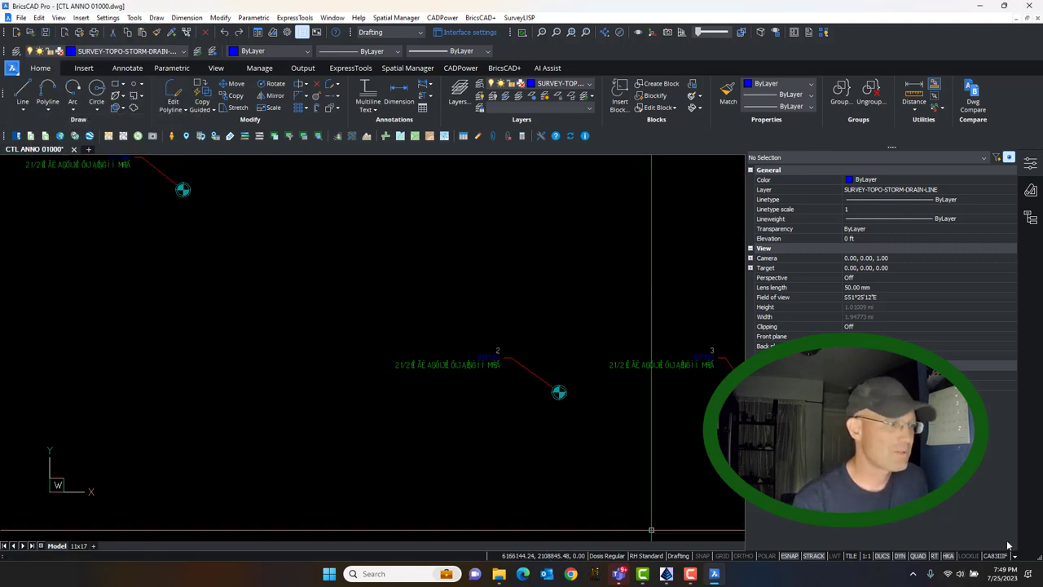
In Carlson Survey, cancel the pending copy, select point 7's white coordinate label with its leader, and extend the selection to all similar entities
left_click(667, 575)
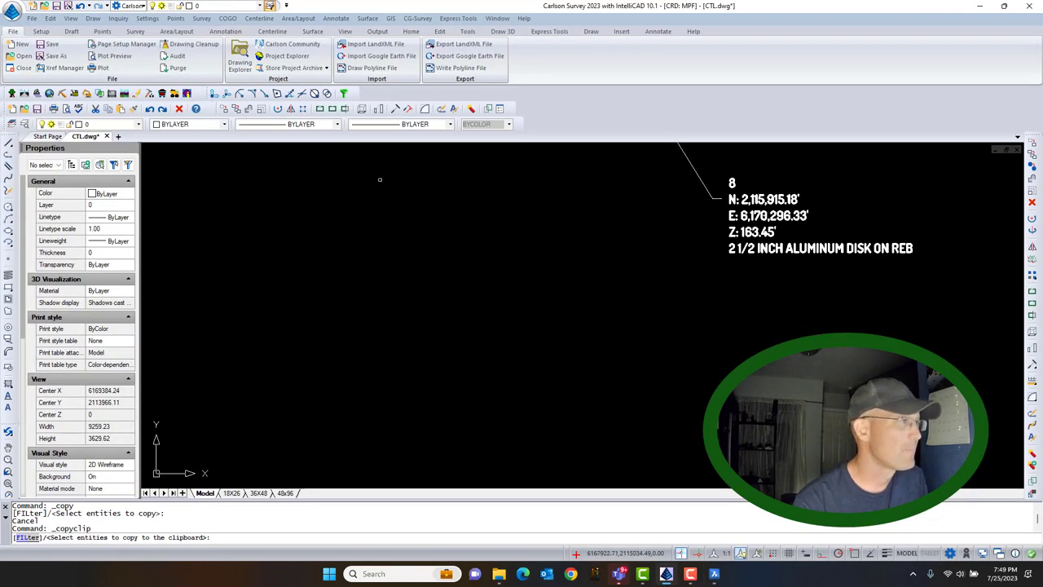
scroll(655, 318, "down", 4)
scroll(331, 277, "up", 3)
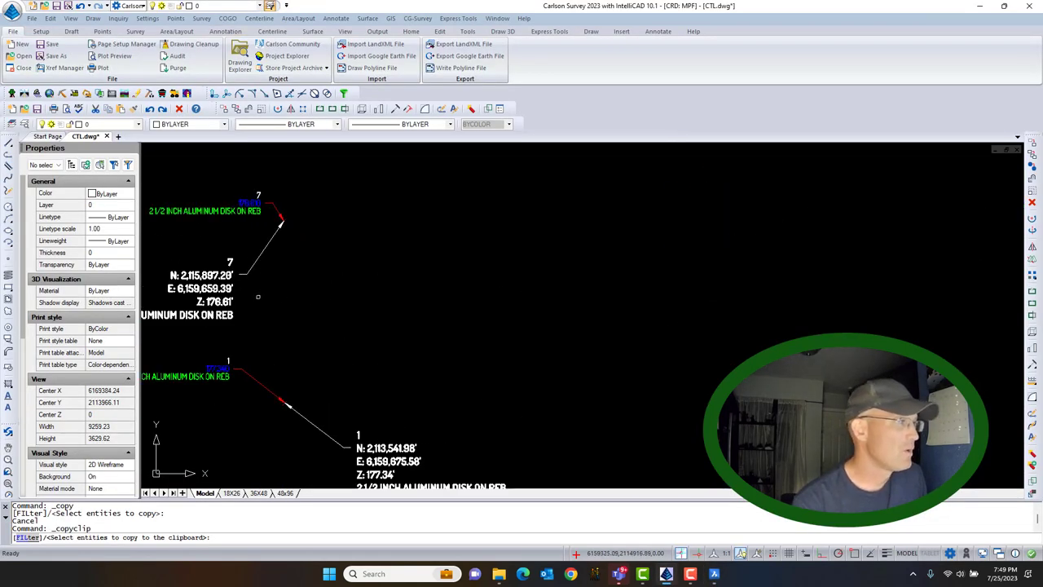
key("Escape")
left_click_drag(292, 339, 216, 204)
left_click(52, 18)
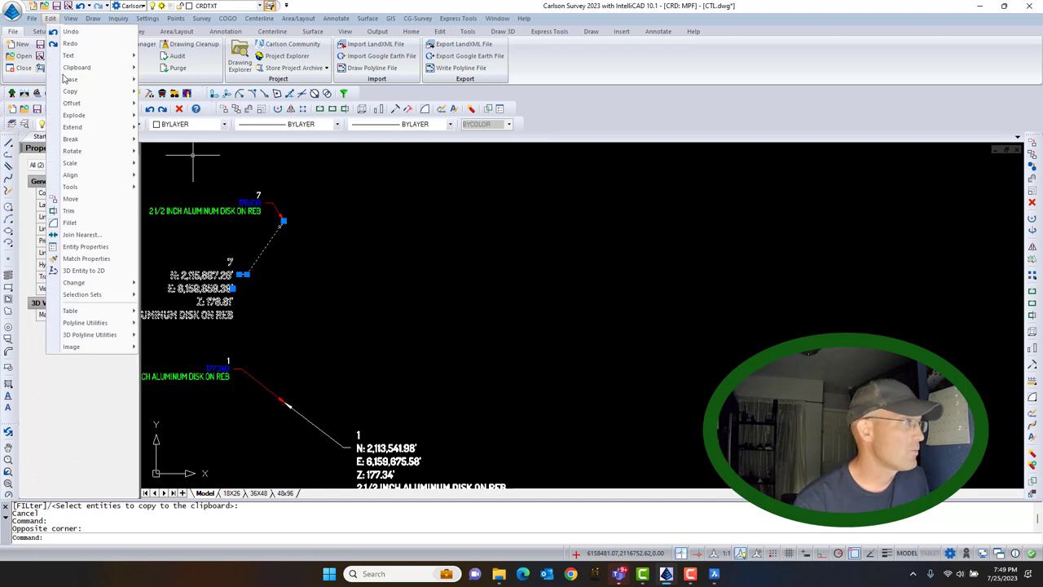
mouse_move(112, 296)
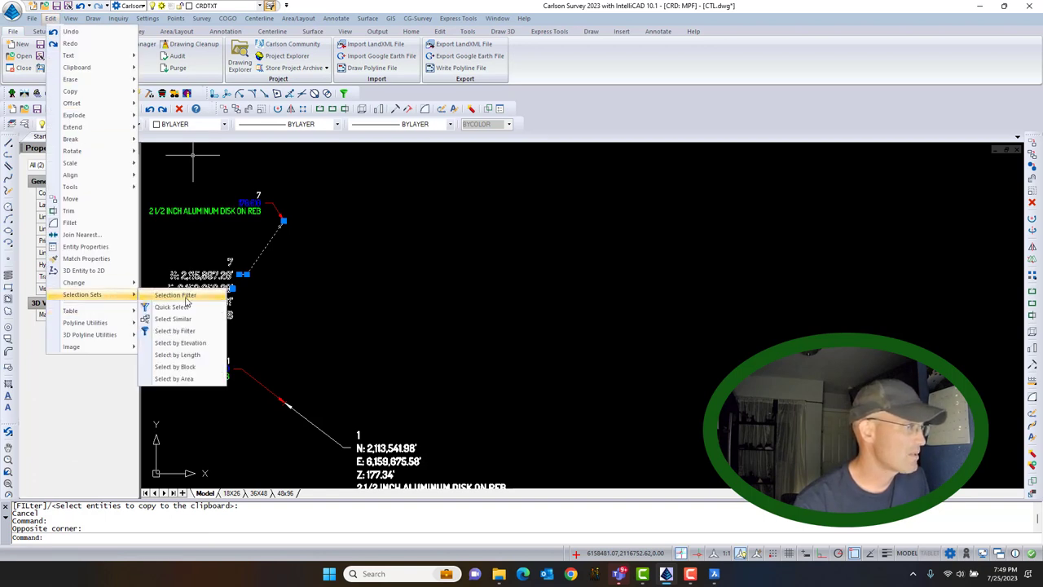
left_click(173, 319)
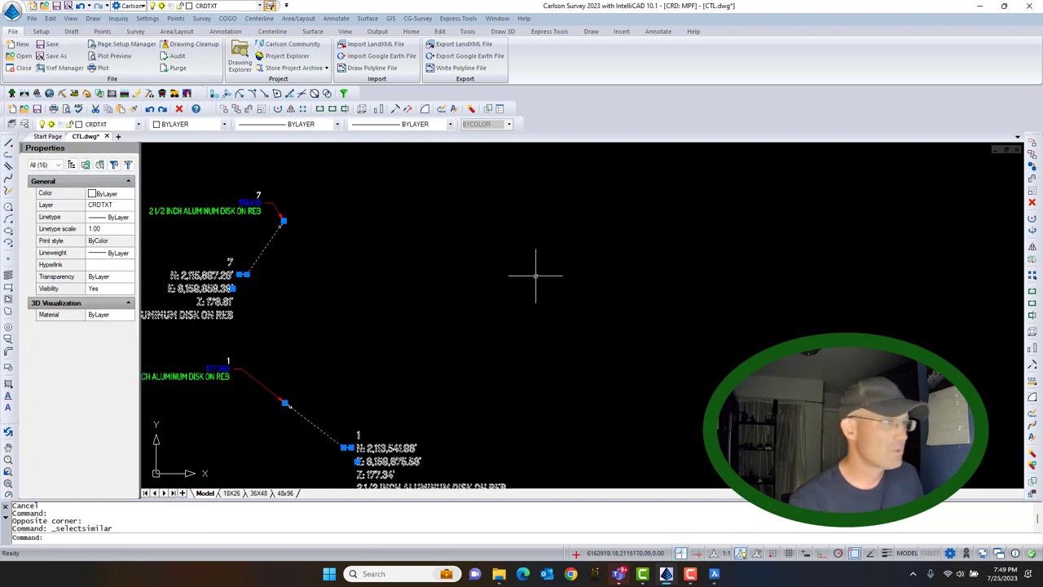
Write the selected labels out as a block drawing named SLB LABELS.dwg in the job's Field/Control folder, retaining the original entities
type("W")
key("Return")
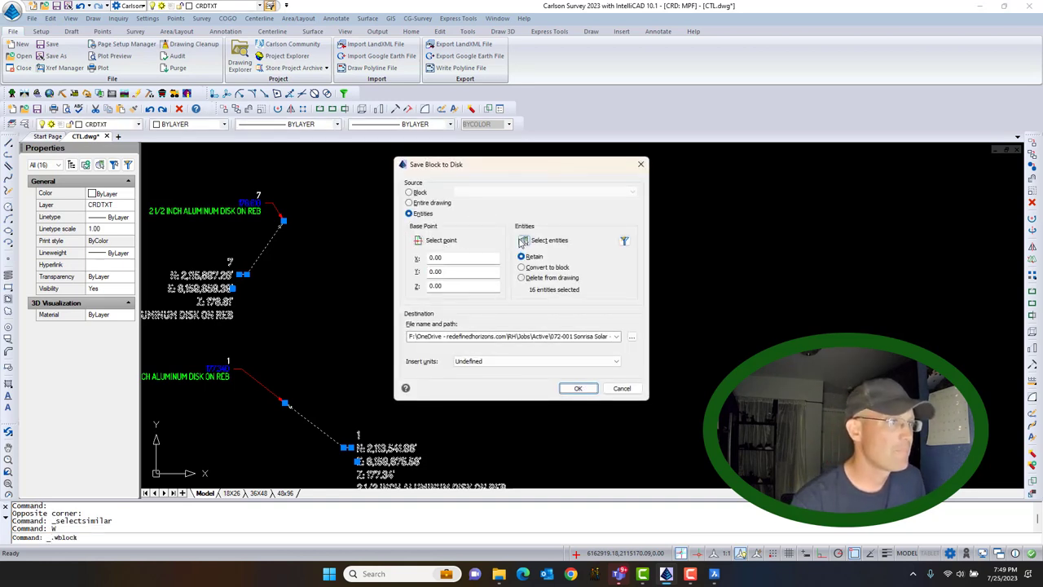
left_click(632, 337)
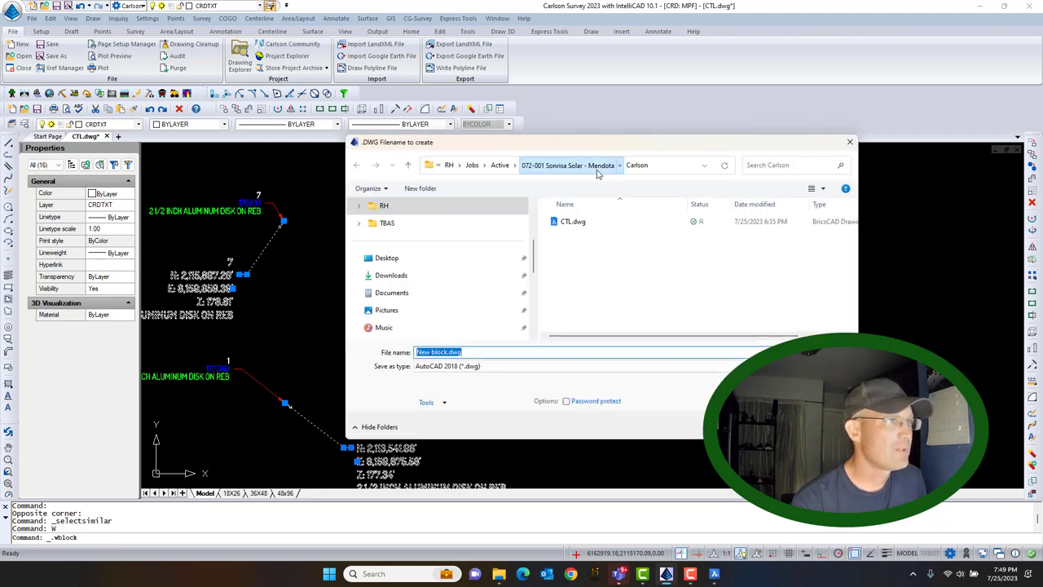
left_click(598, 172)
scroll(582, 291, "down", 2)
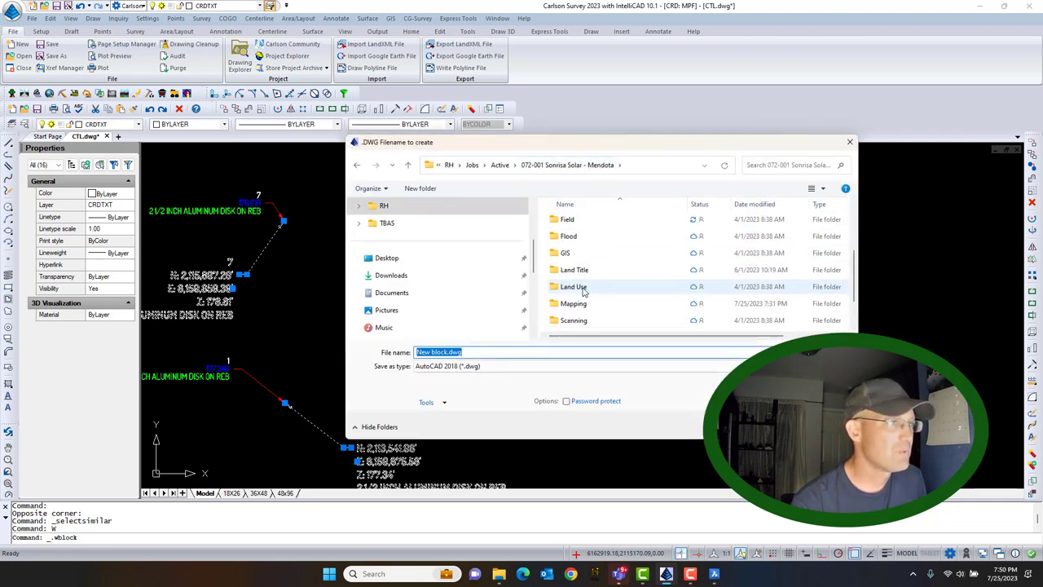
scroll(583, 292, "up", 1)
double_click(582, 272)
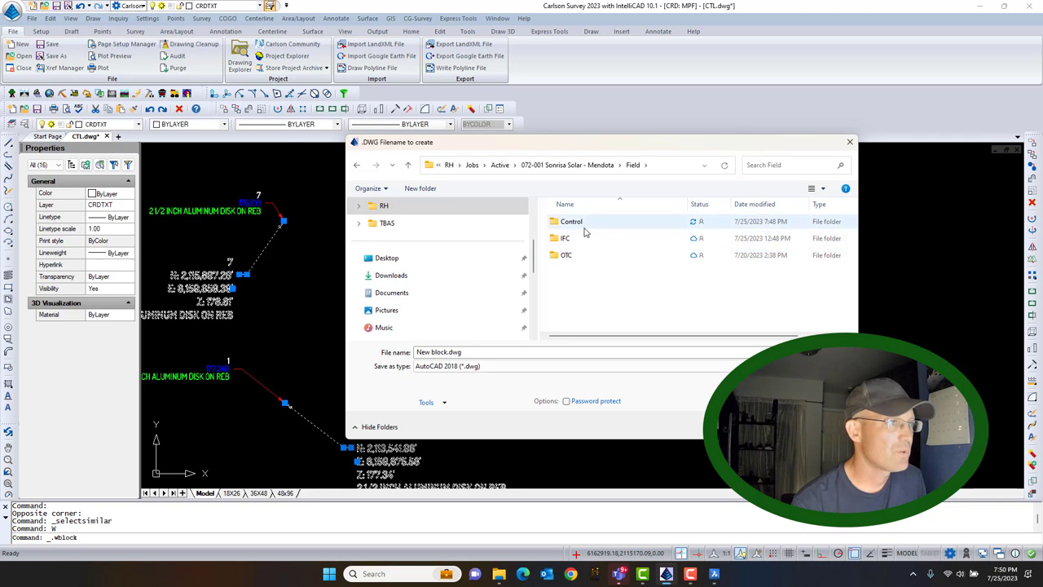
double_click(584, 229)
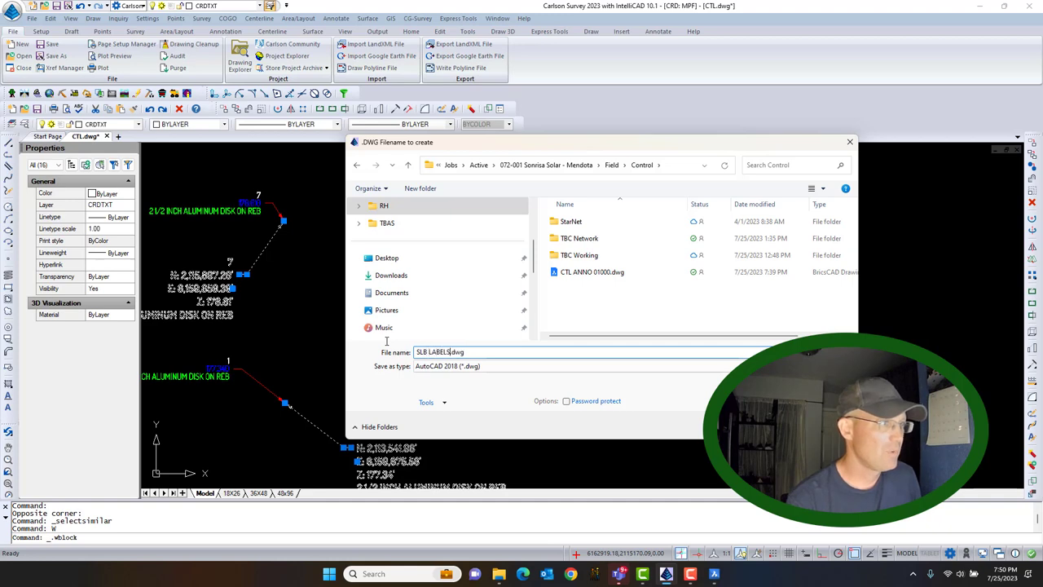
key("Return")
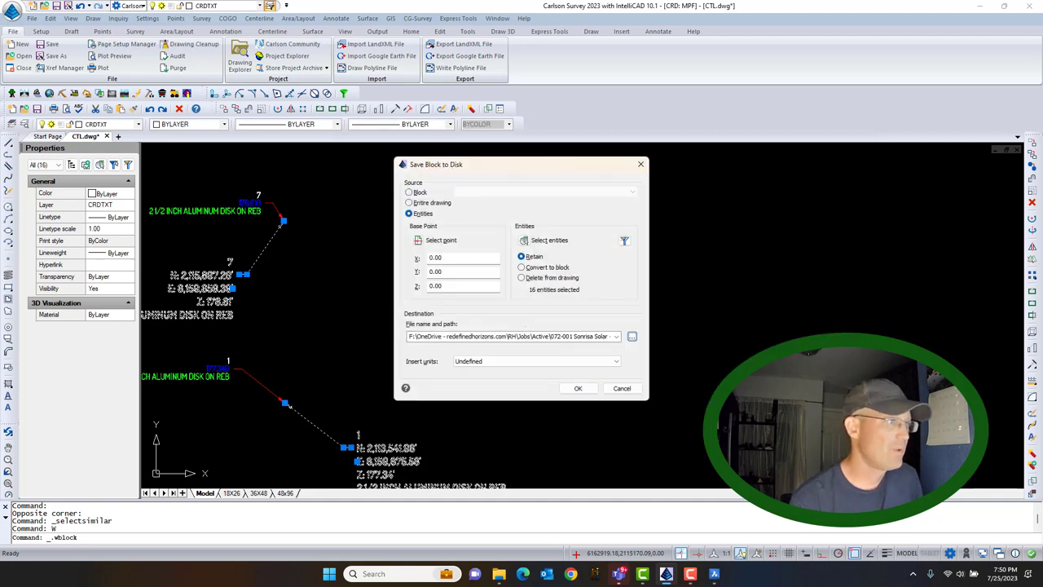
left_click(580, 388)
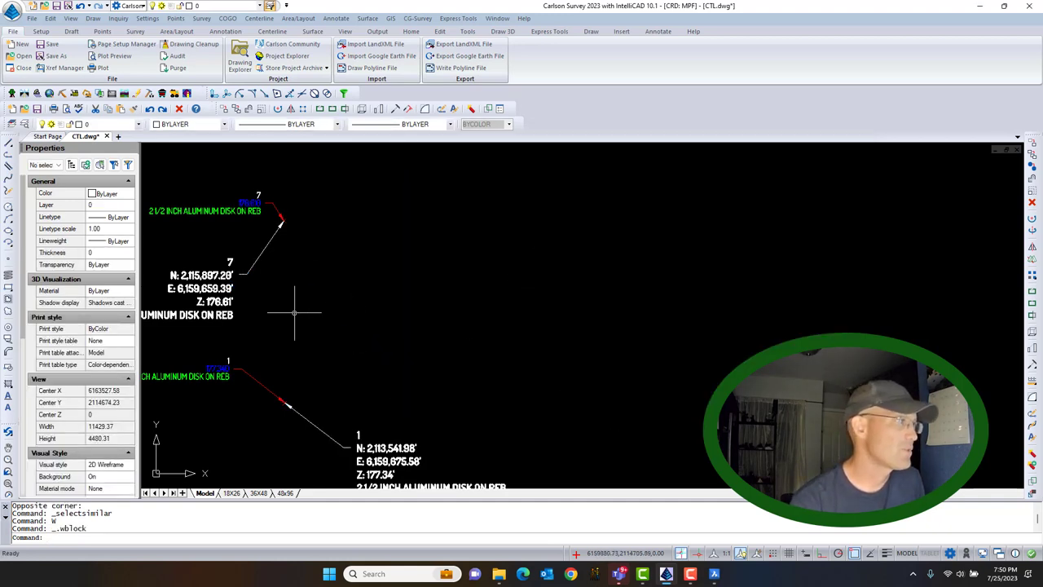
scroll(294, 312, "down", 4)
middle_click_drag(361, 338, 603, 258)
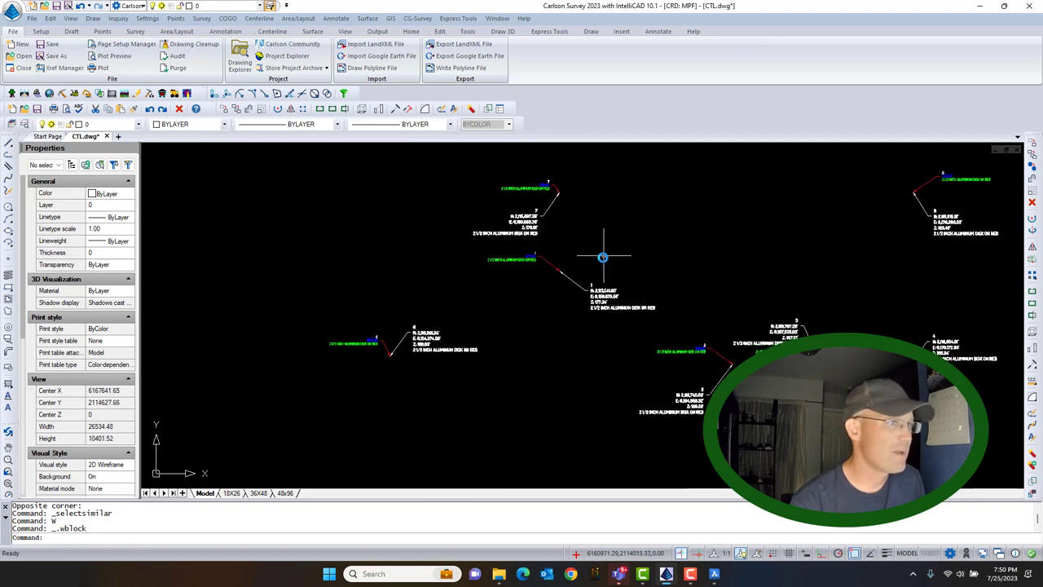
Switch to BricsCAD, start inserting a block, and browse for an external drawing file
left_click(715, 573)
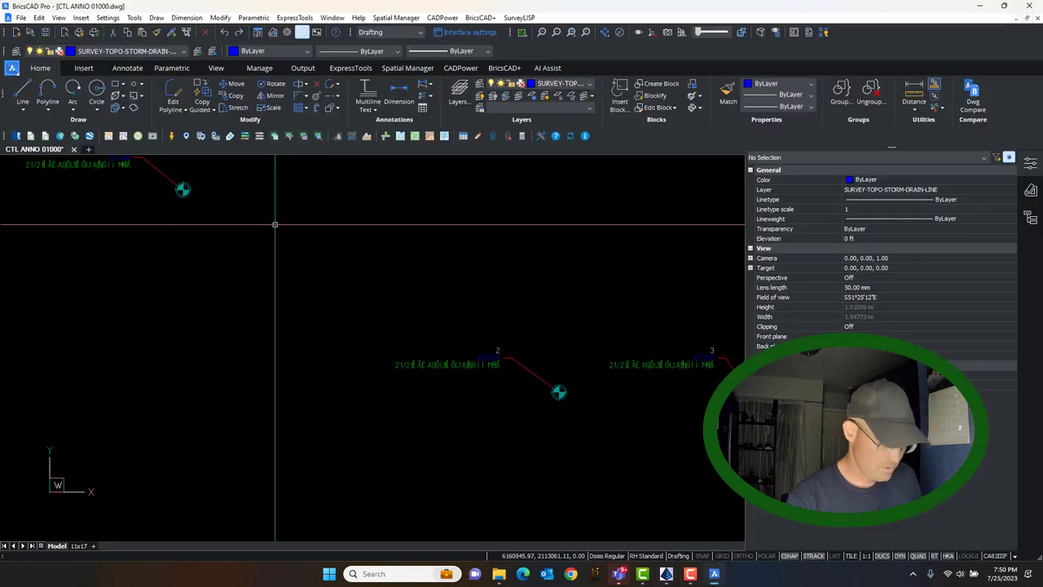
type("i")
key("Return")
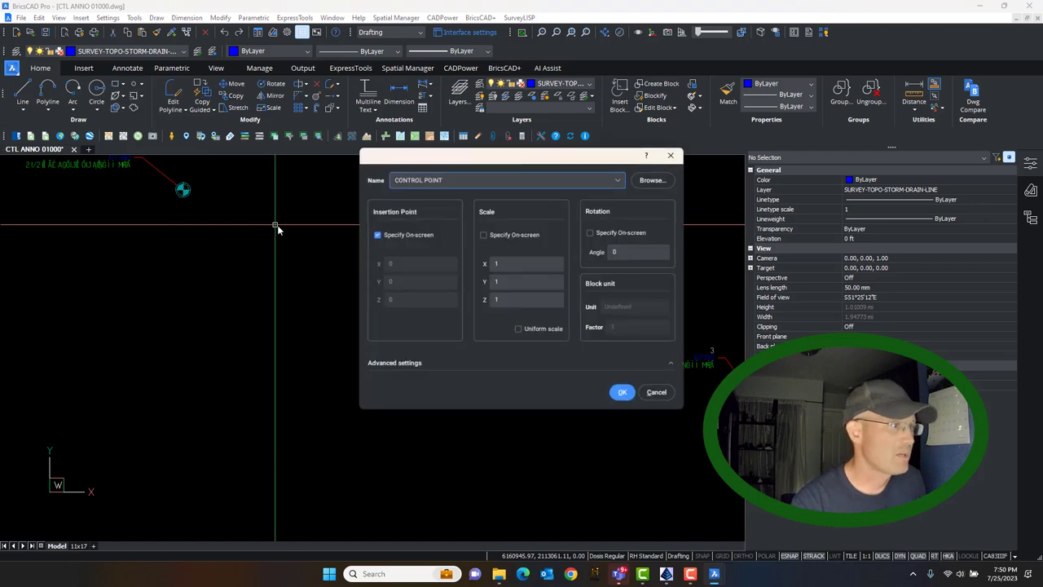
left_click(660, 184)
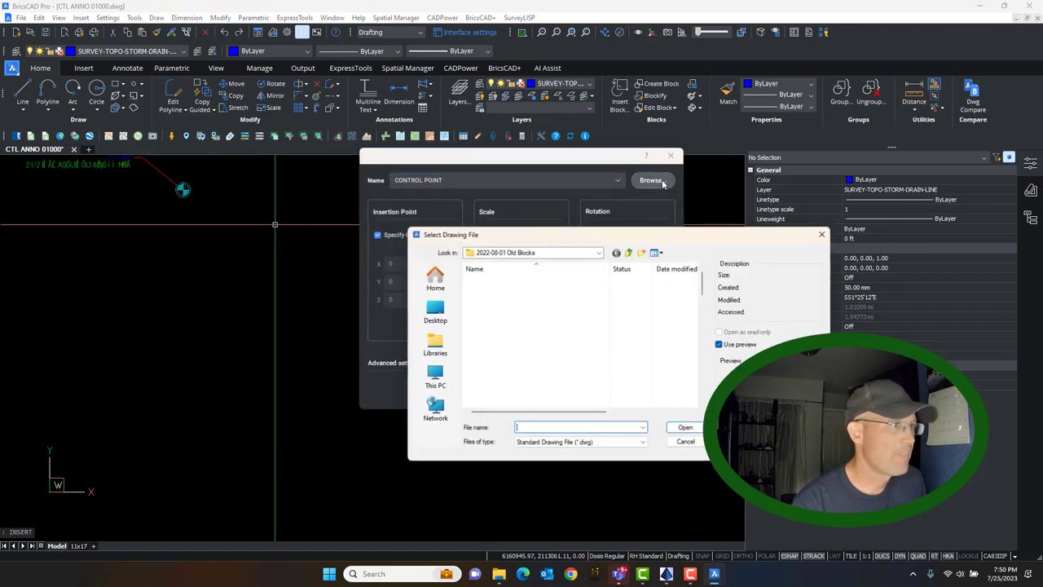
Navigate to the active jobs folder, RH/Jobs/Active, in the drawing file selection
left_click(590, 253)
left_click(593, 253)
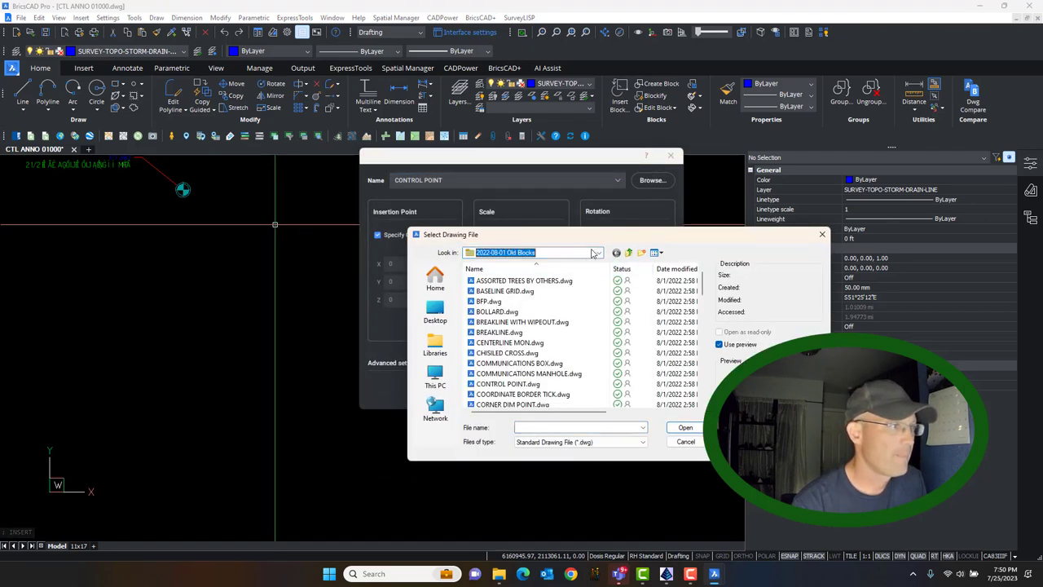
left_click(599, 254)
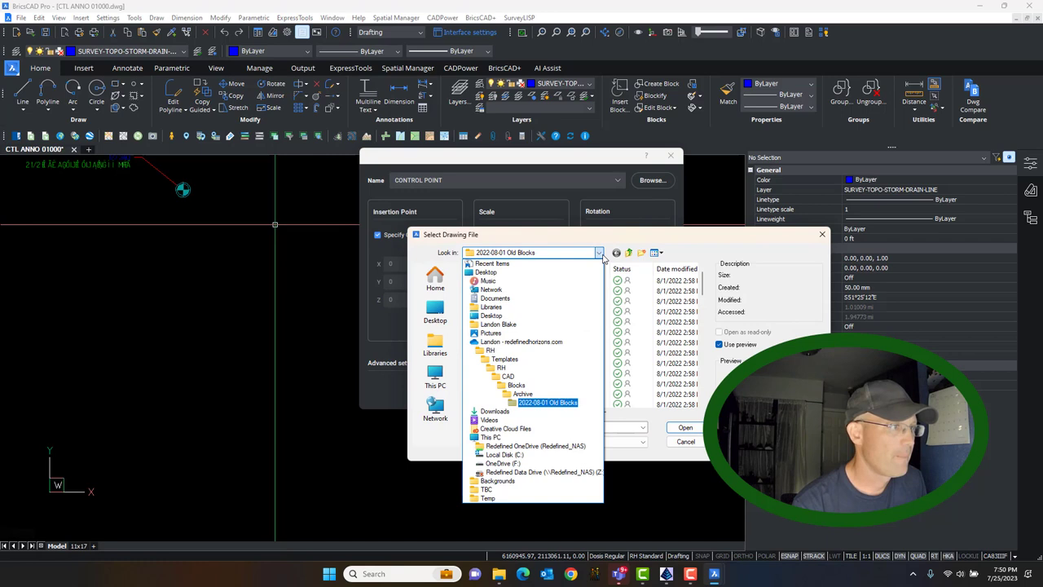
left_click(567, 369)
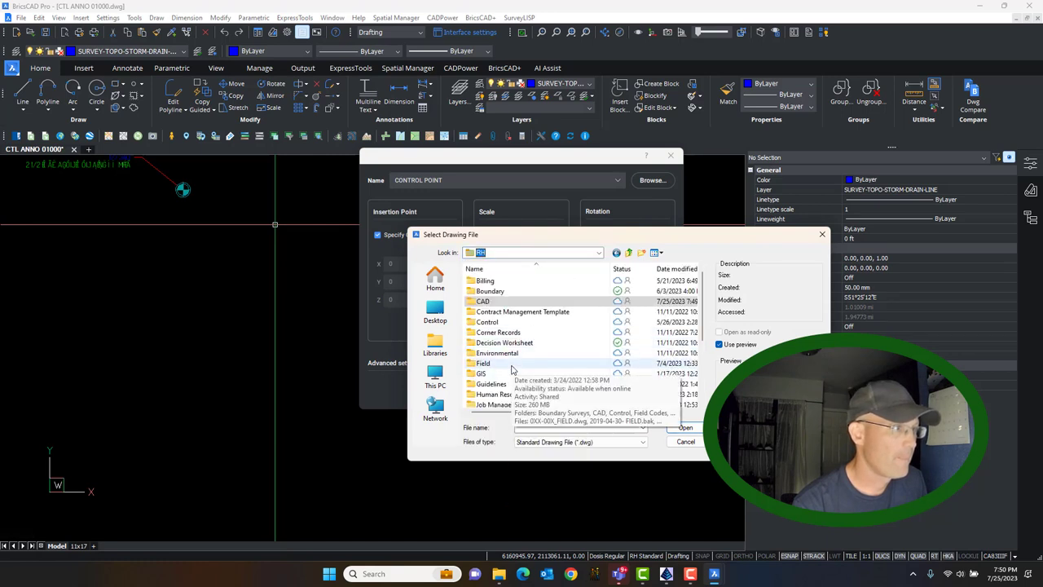
left_click(599, 254)
left_click(540, 351)
scroll(522, 326, "down", 3)
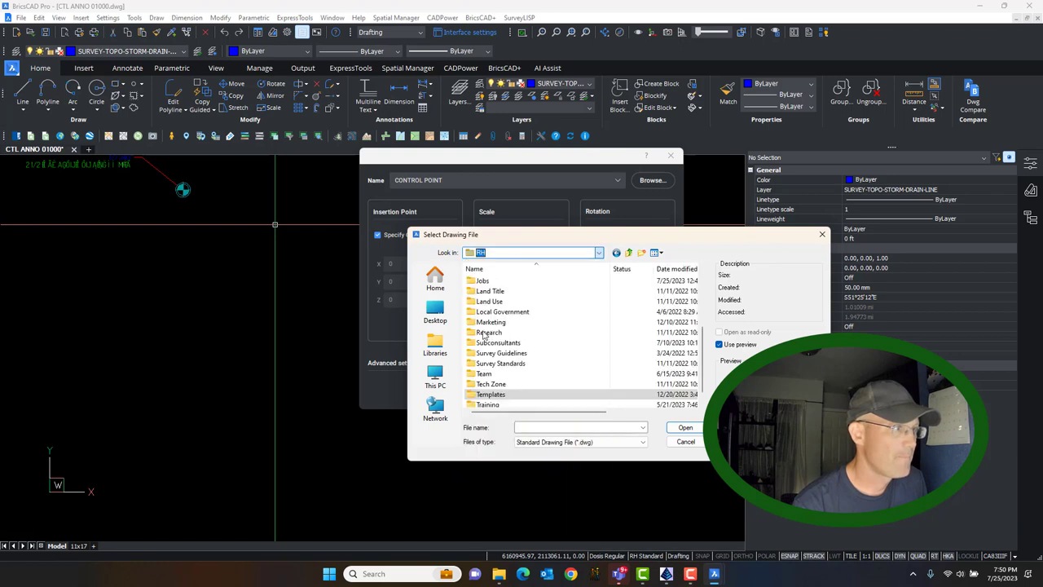
double_click(500, 284)
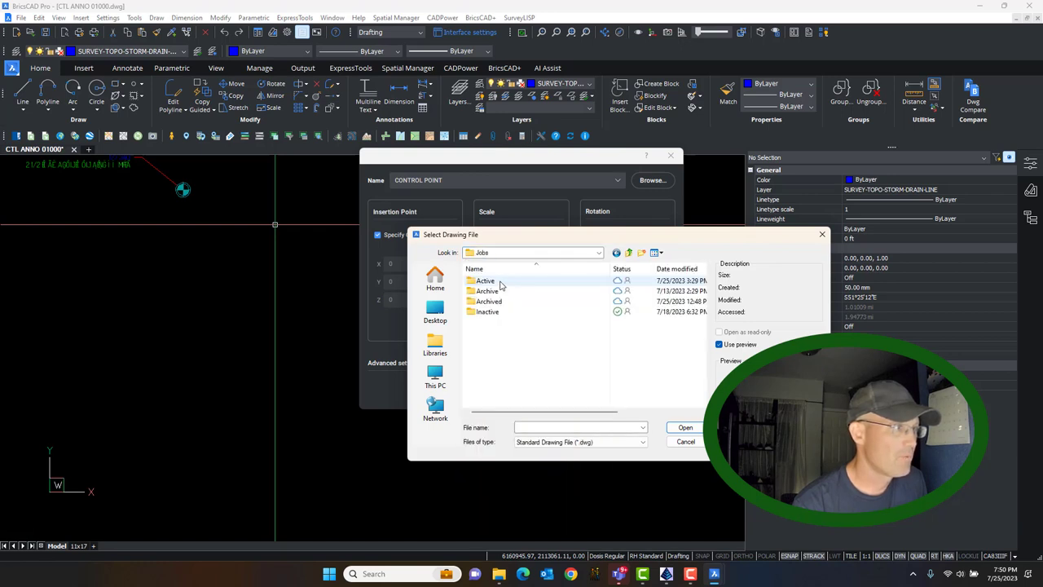
double_click(500, 281)
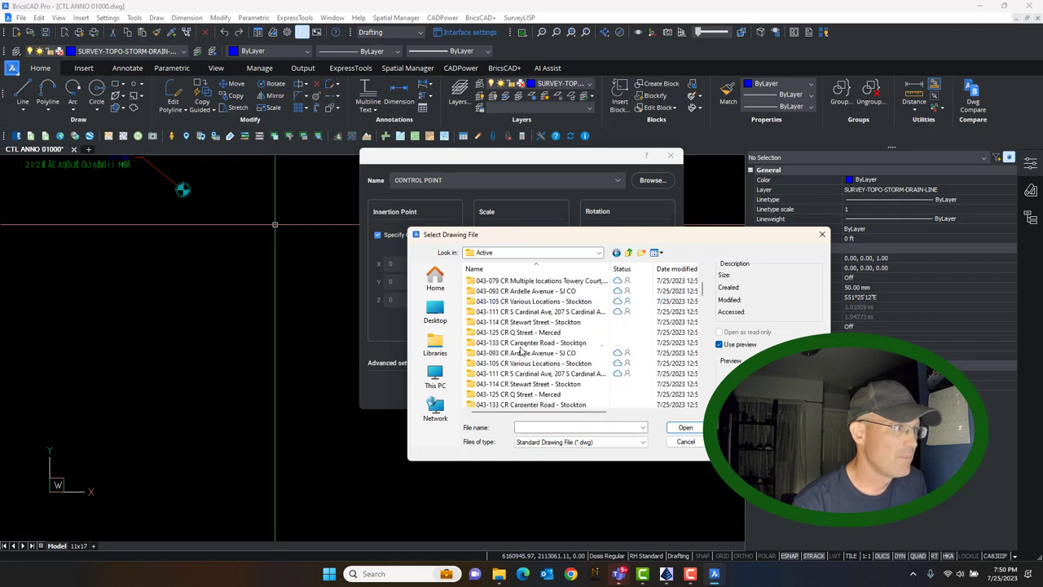
Open SLB LABELS.dwg from the 072-001 Sonrisa Solar - Mendota job's Field/Control folder as the block source
left_click(702, 329)
left_click(701, 400)
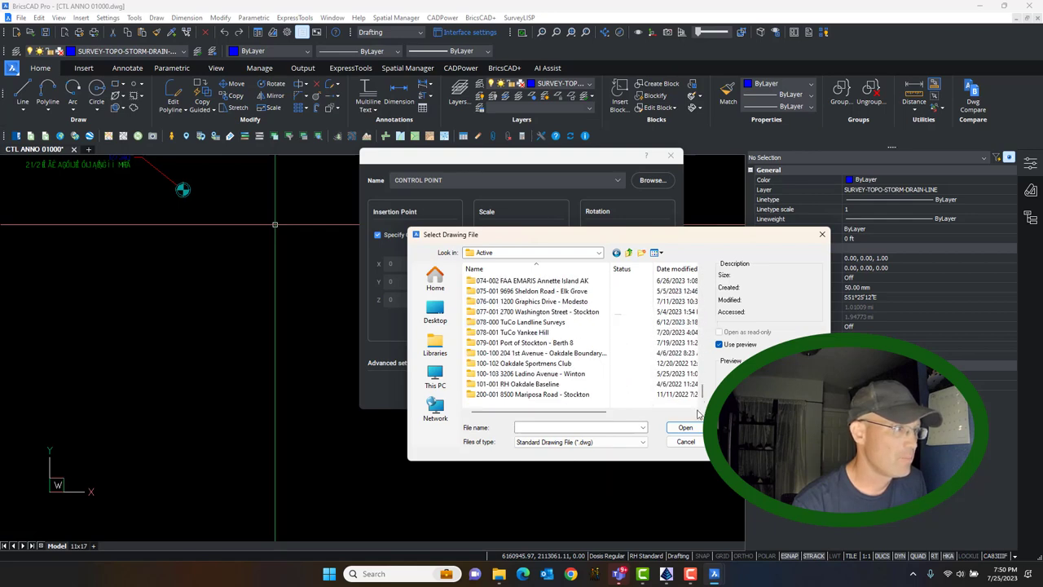
scroll(505, 326, "down", 10)
scroll(504, 297, "up", 3)
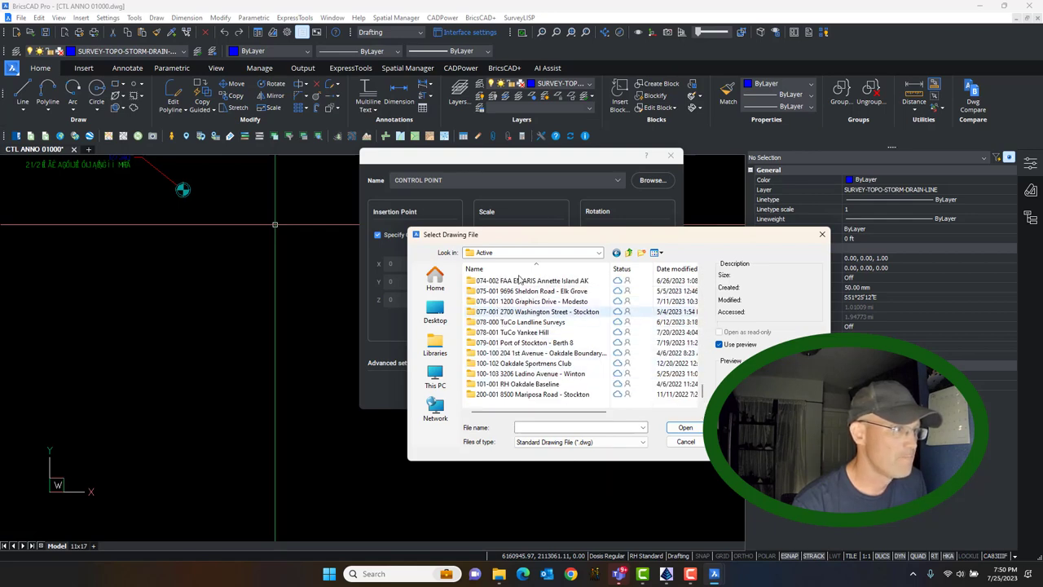
double_click(510, 323)
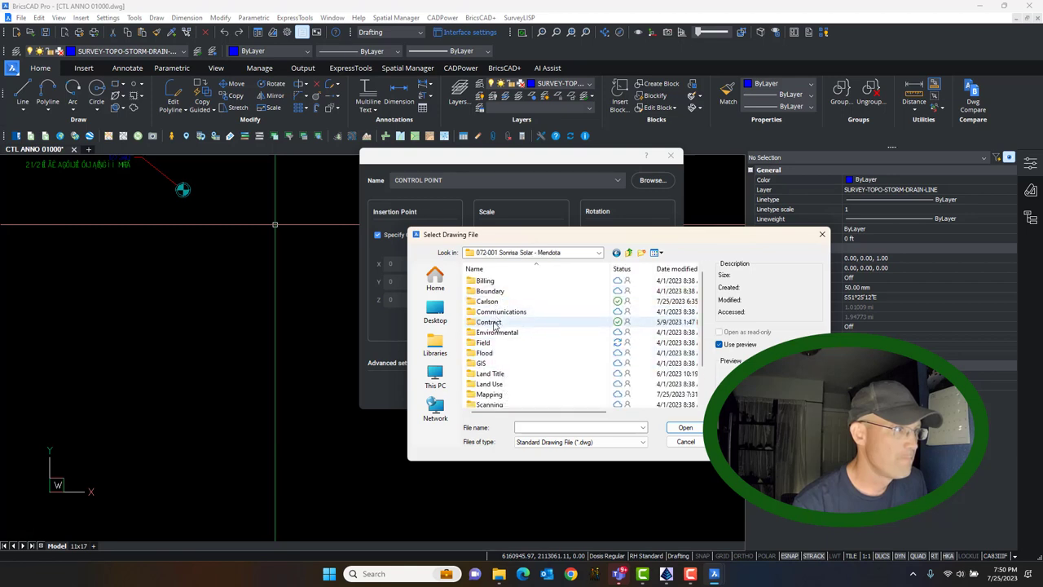
double_click(493, 349)
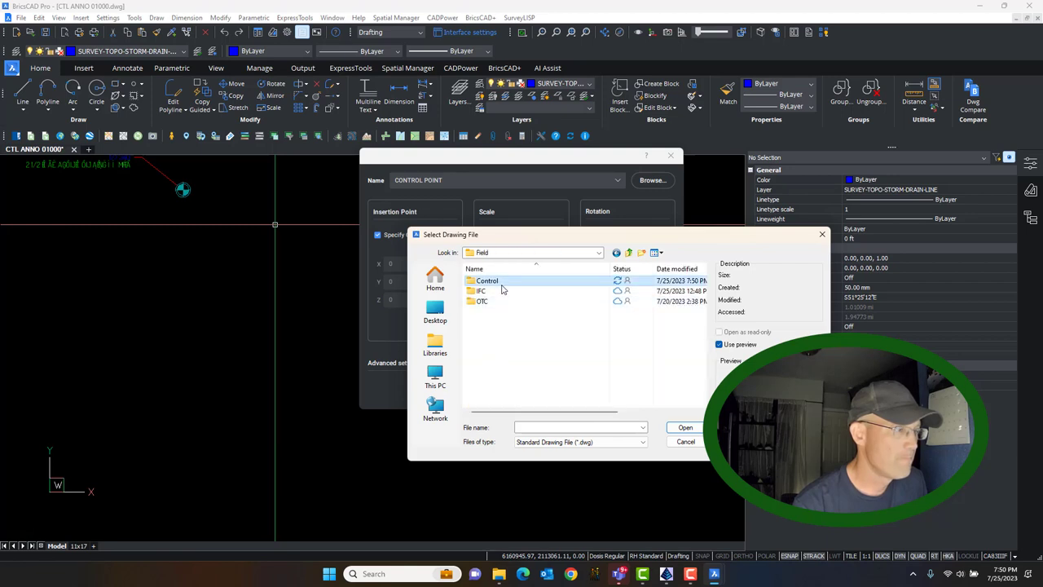
double_click(486, 281)
left_click(499, 322)
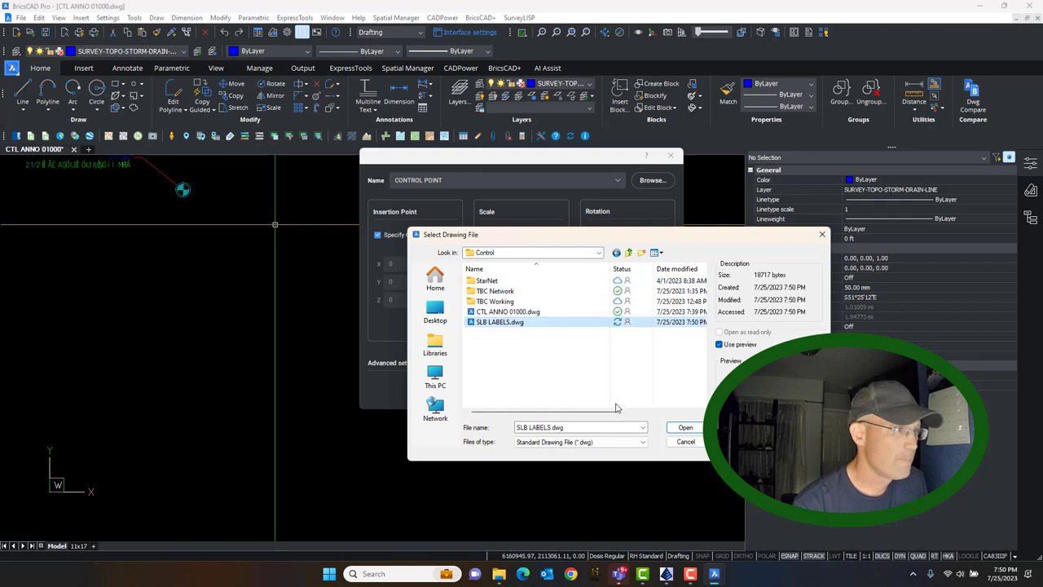
left_click(682, 429)
Insert the SLB LABELS block at the default insertion point 0,0,0 with scale 1 and rotation 0
left_click(622, 392)
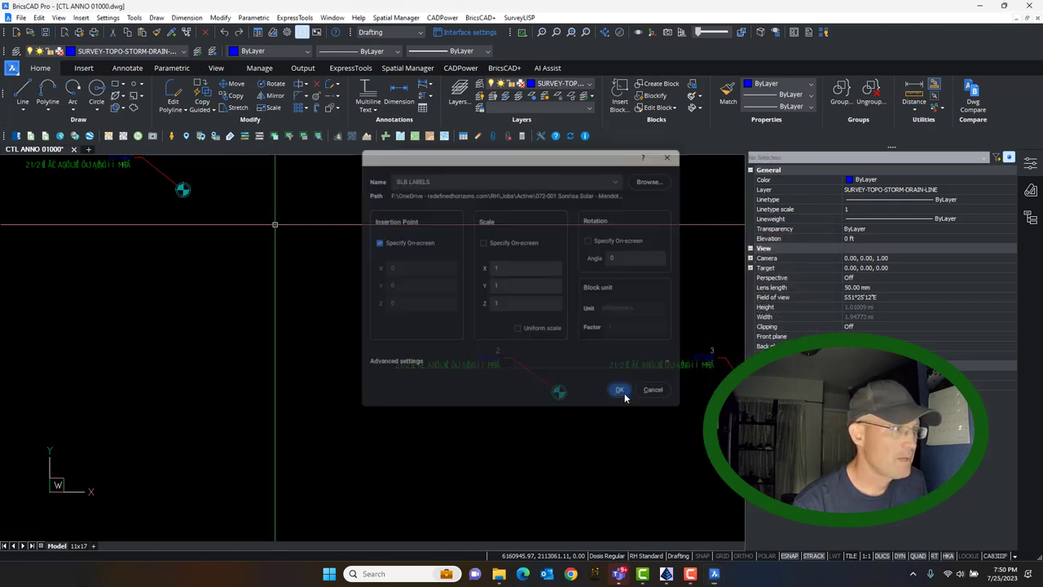
scroll(515, 356, "down", 3)
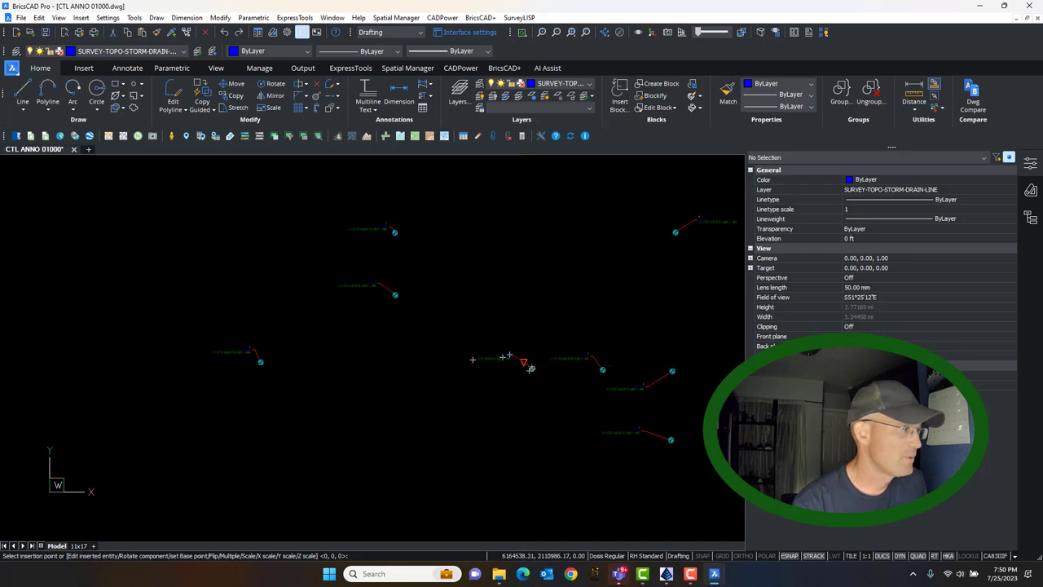
middle_click_drag(535, 369, 465, 348)
key("Return")
scroll(494, 368, "down", 1)
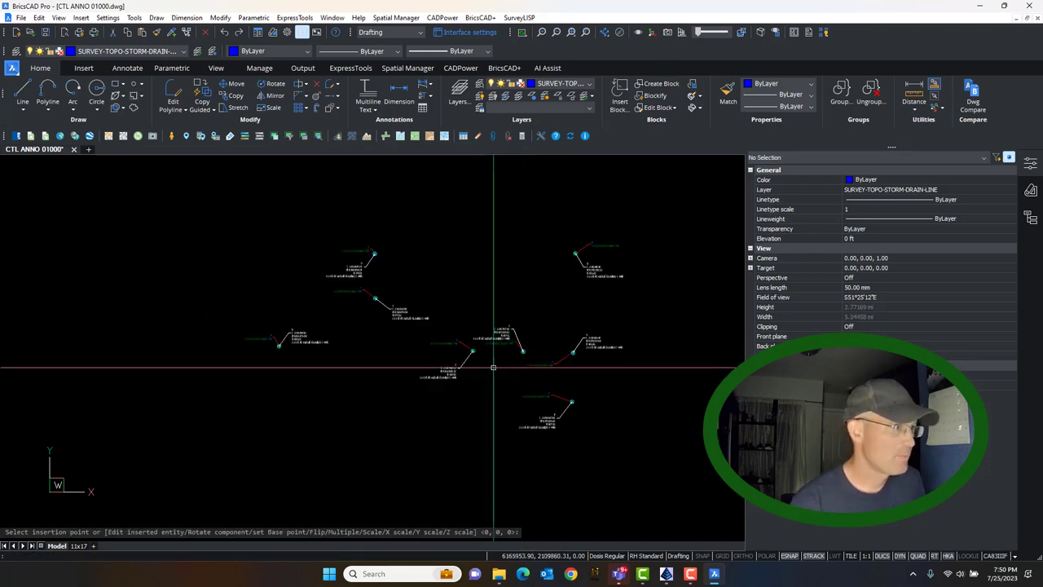
Explode the inserted SLB LABELS block into separate text and leader entities
scroll(442, 382, "up", 4)
left_click(496, 379)
left_click(474, 352)
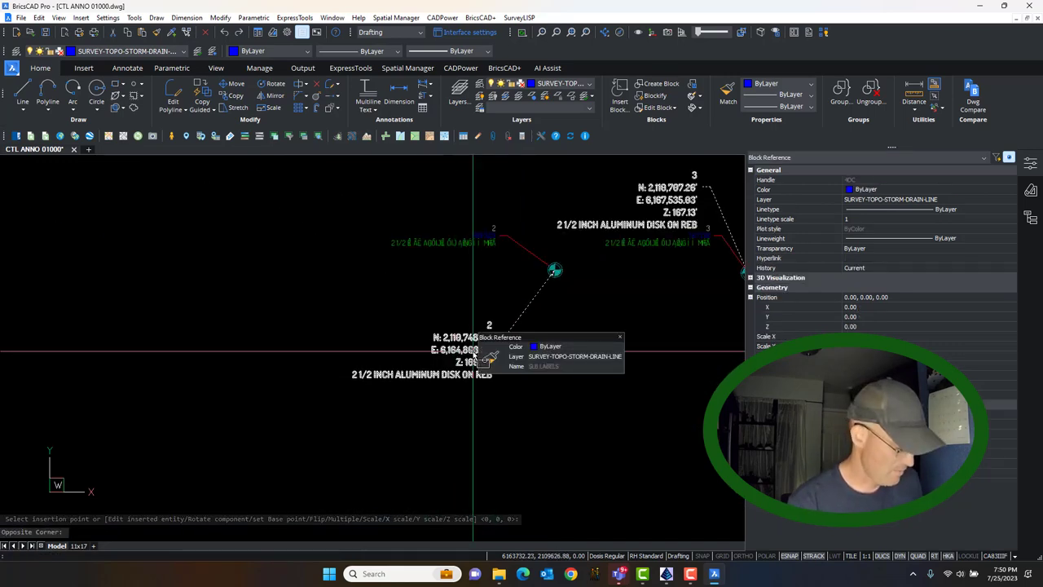
type("x")
key("Return")
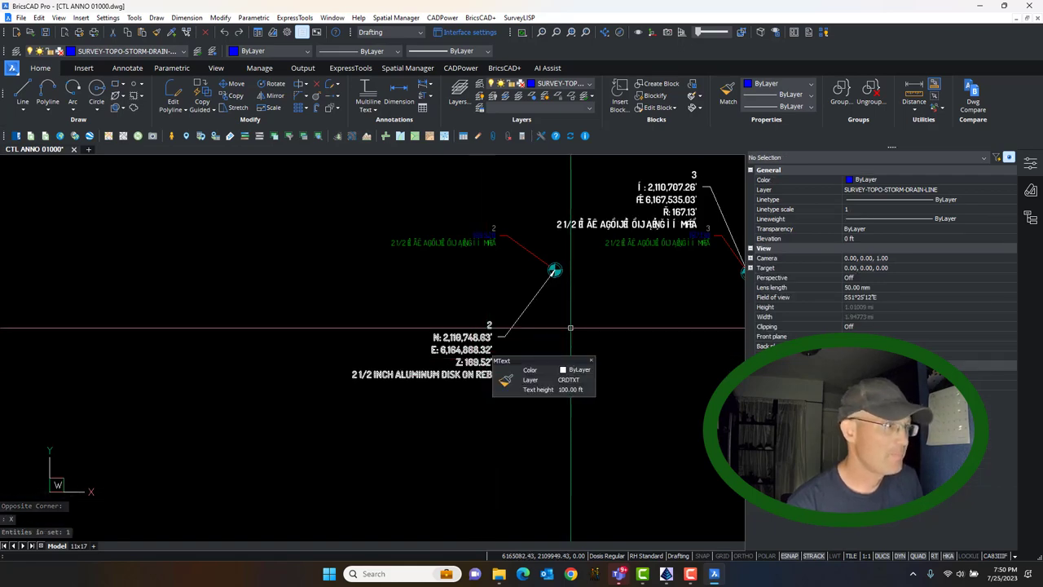
scroll(549, 323, "down", 5)
scroll(482, 342, "up", 4)
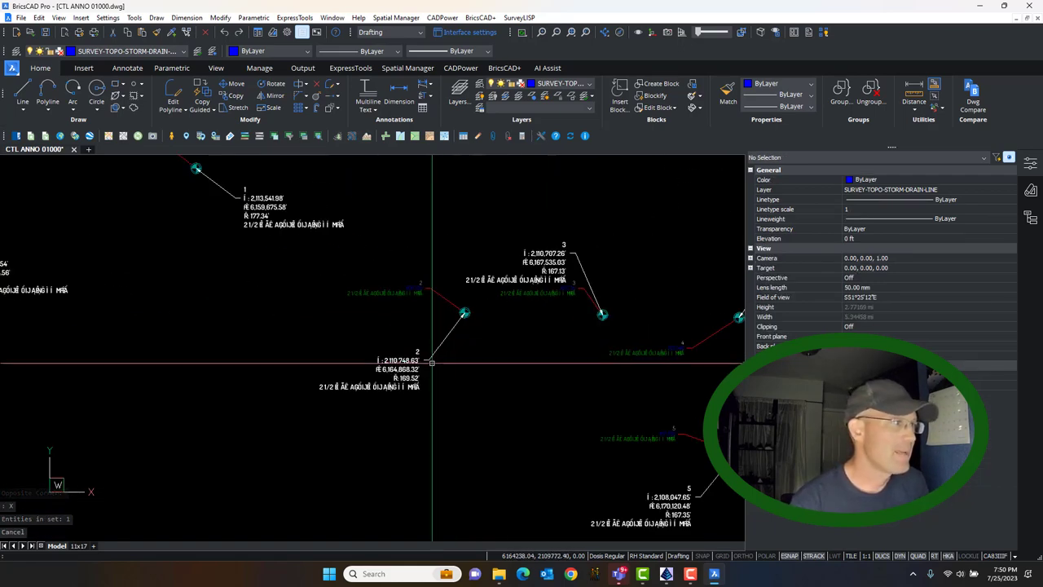
left_click(445, 415)
left_click(415, 361)
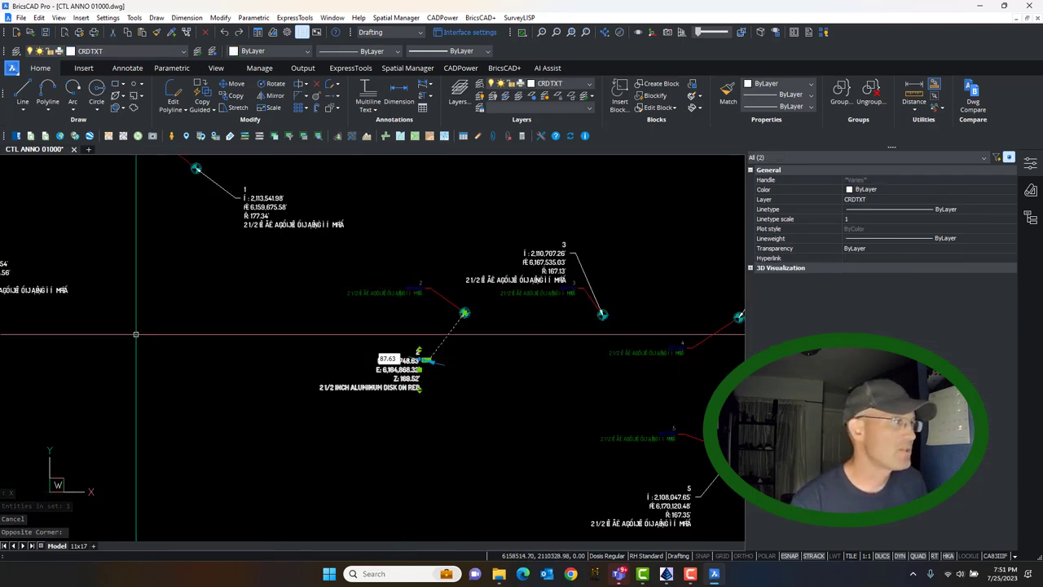
middle_click_drag(172, 335, 312, 387)
left_click(39, 17)
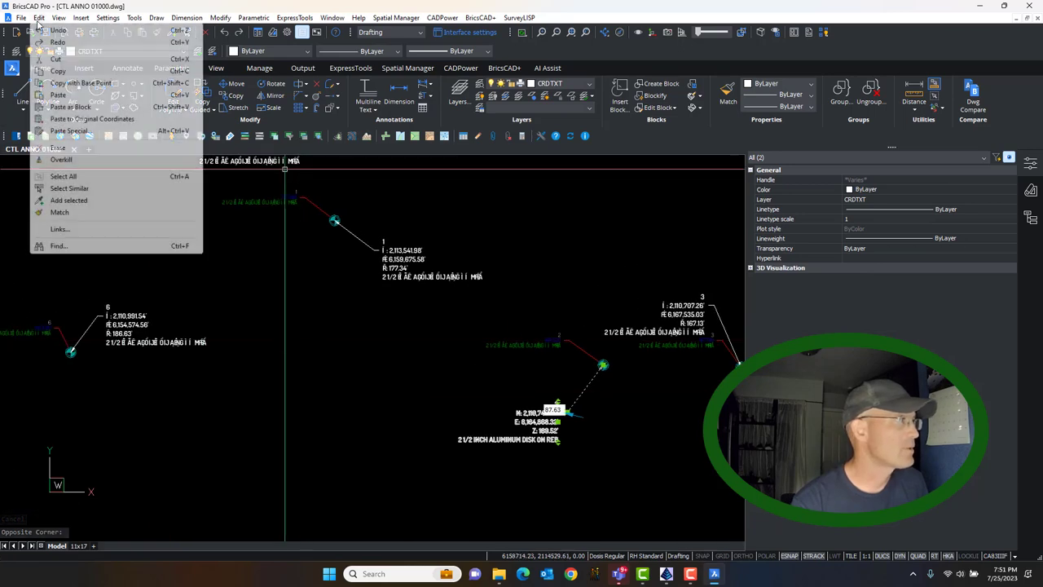
left_click(520, 423)
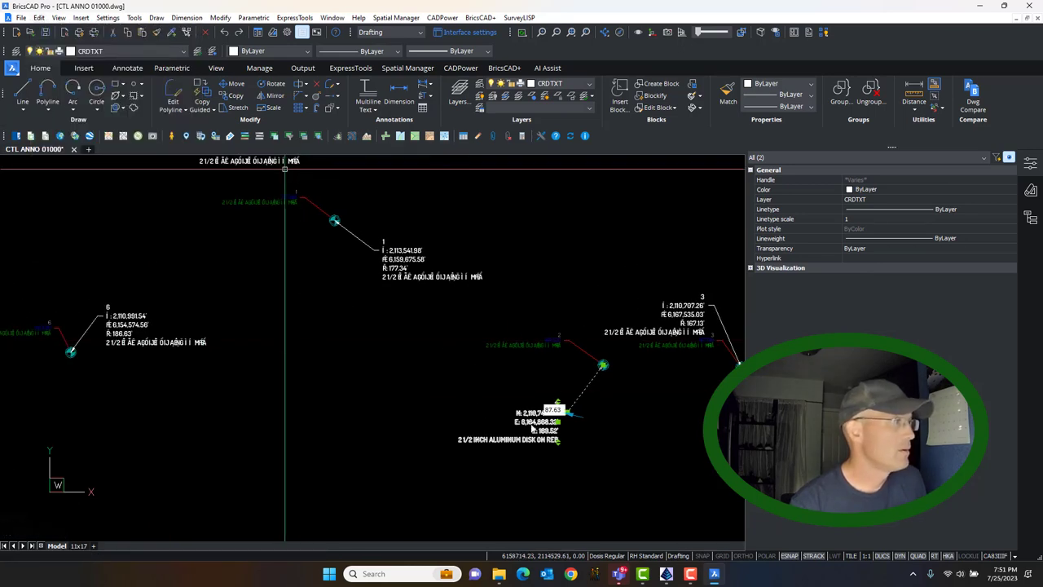
mouse_move(530, 427)
key("Escape")
left_click(540, 414)
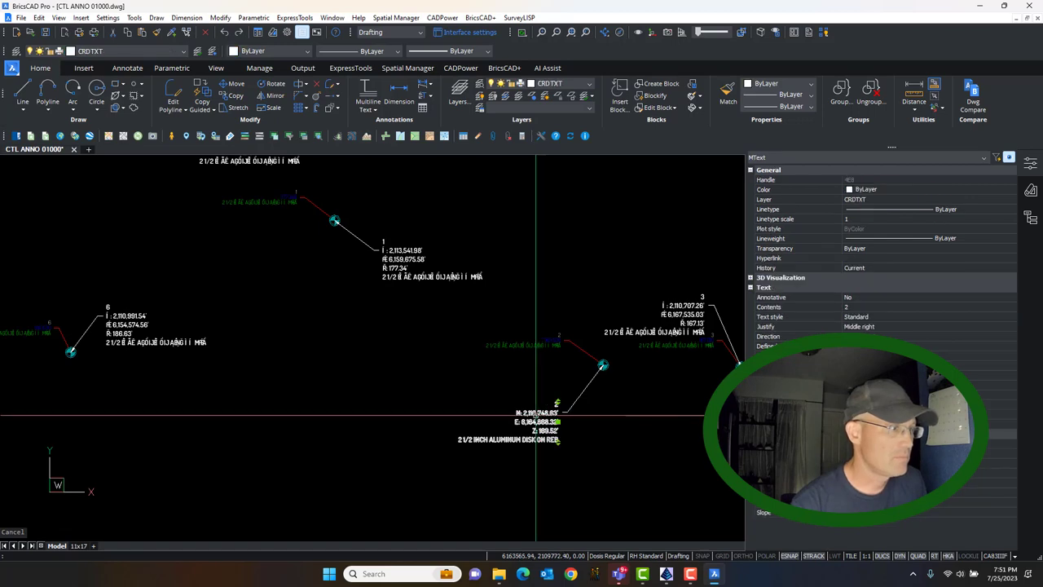
left_click(568, 419)
key("Escape")
Try to reassign point 2's coordinate label, its leader and all similar entities to another layer
left_click(585, 441)
left_click(550, 395)
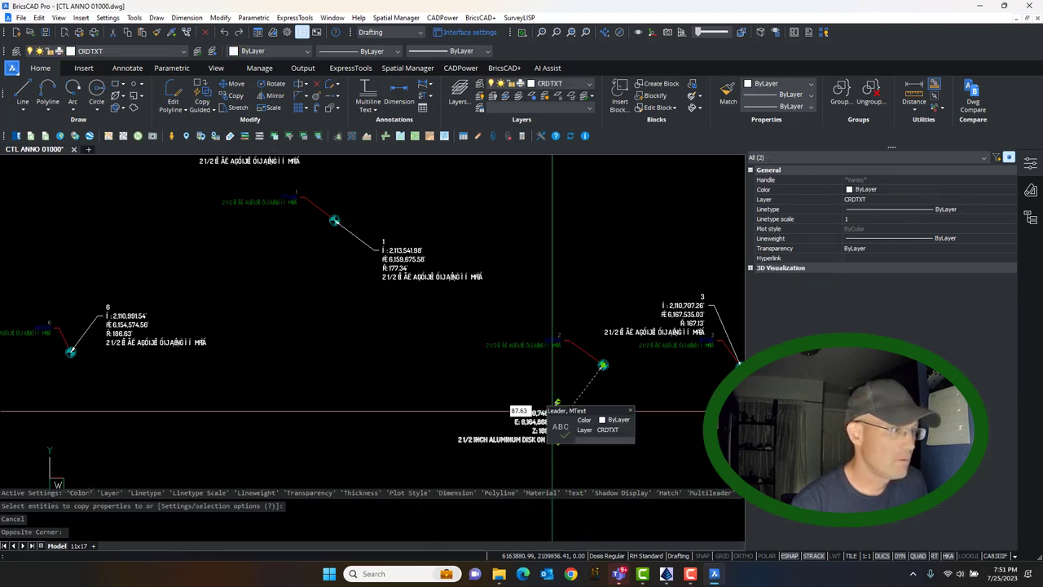
left_click(39, 17)
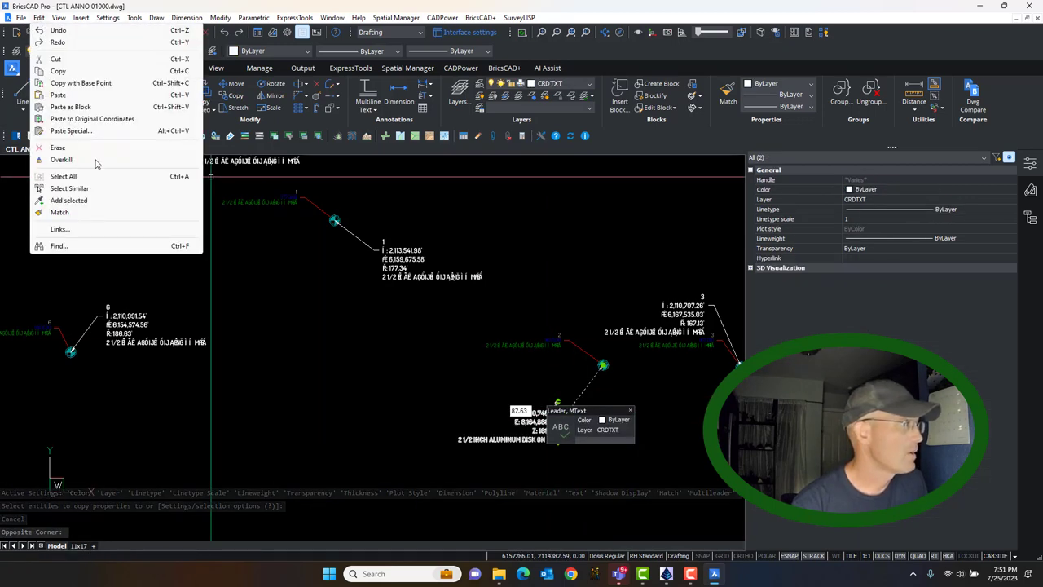
left_click(104, 192)
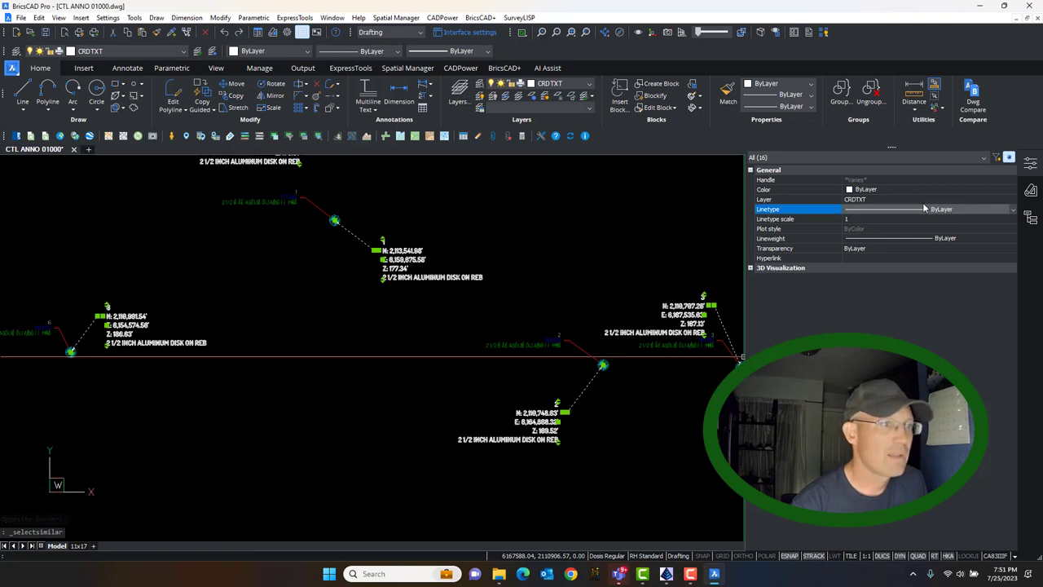
left_click(922, 202)
left_click(922, 202)
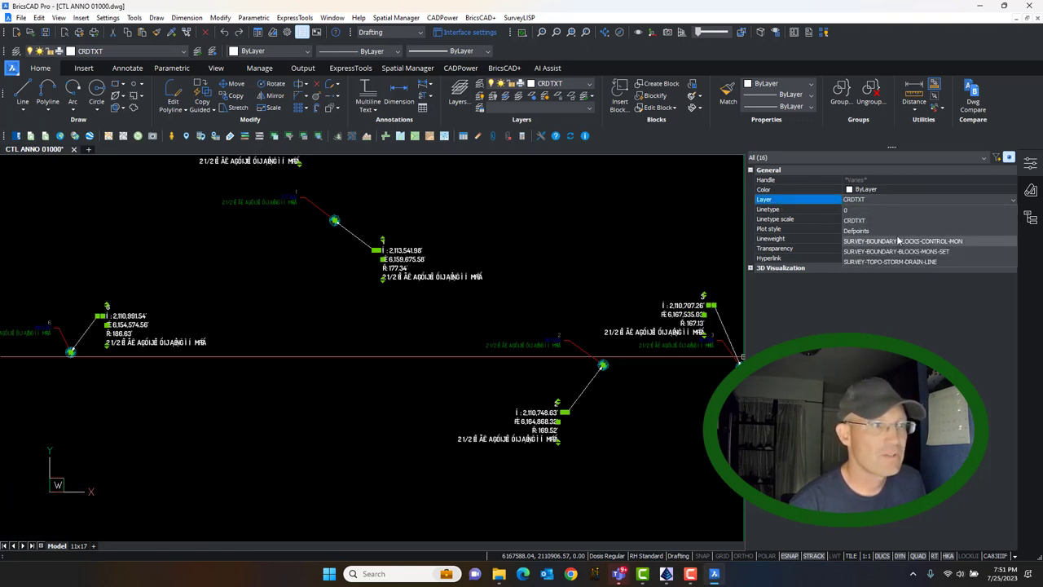
left_click(329, 310)
key("Escape")
key("Escape")
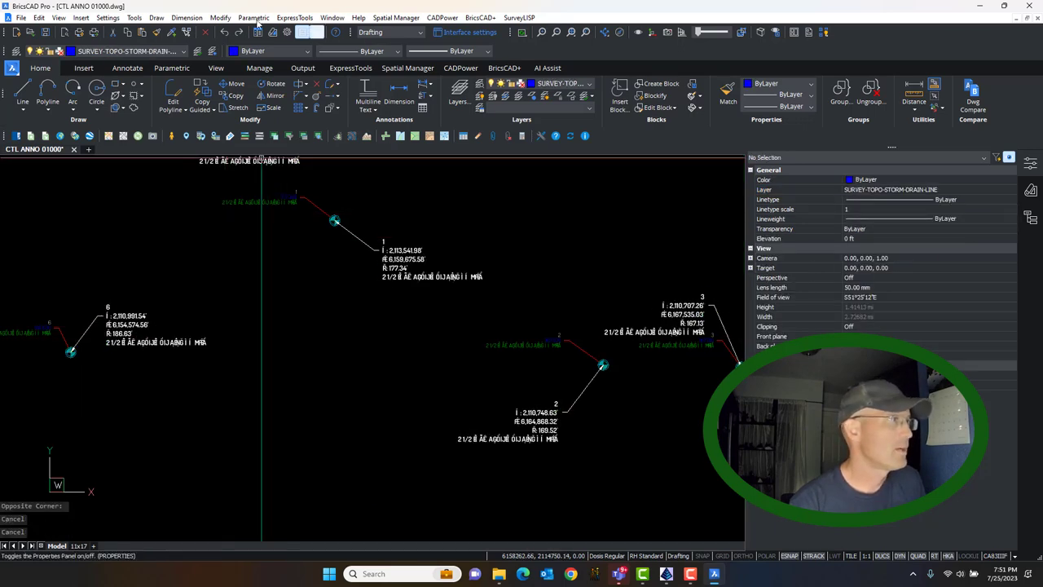
Rename the layer holding the imported coordinate labels and leaders to SURVEY-CONTROL-TEXT
left_click(134, 17)
mouse_move(159, 31)
left_click(280, 31)
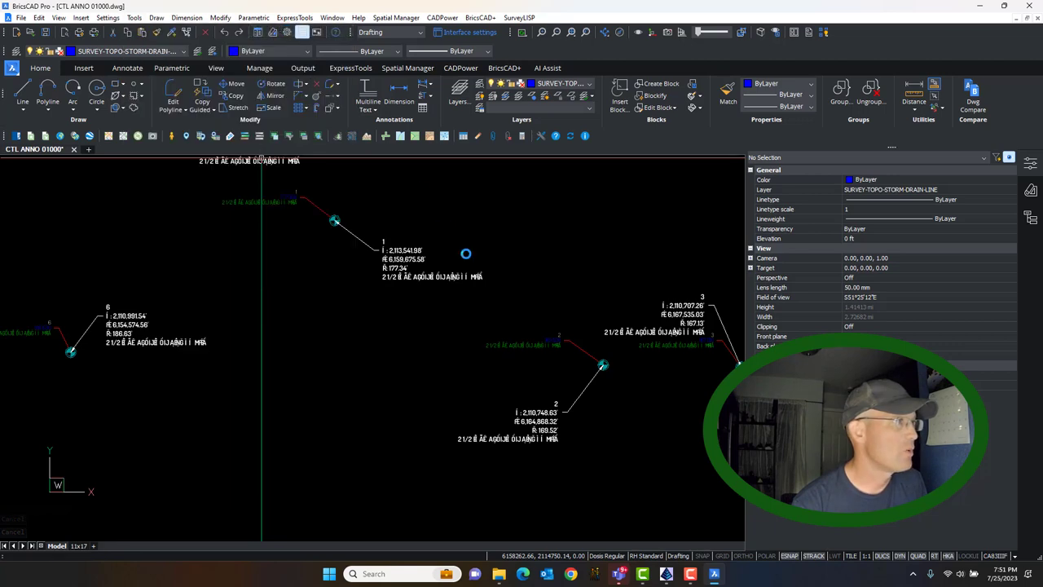
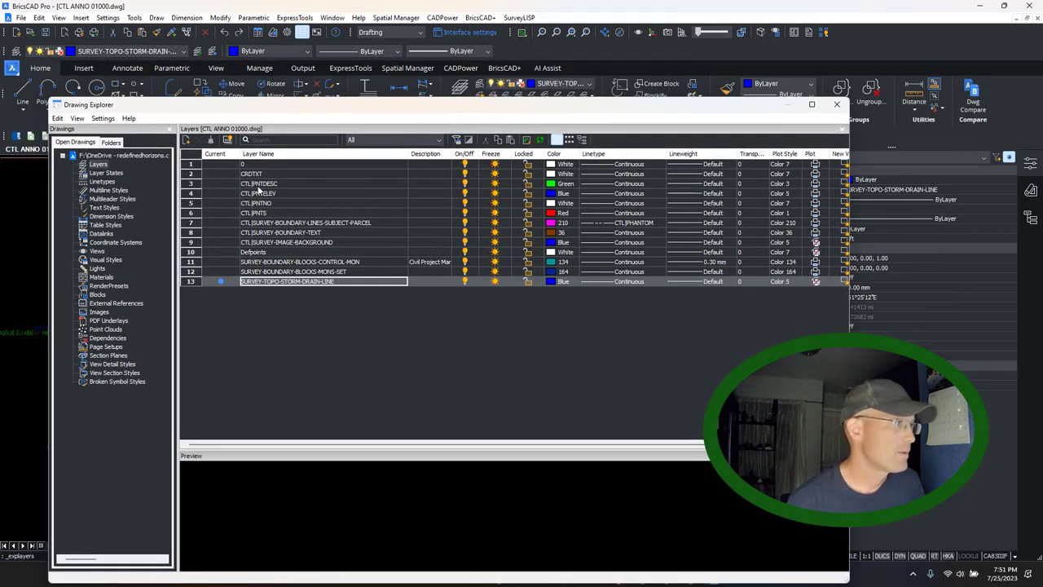
right_click(265, 174)
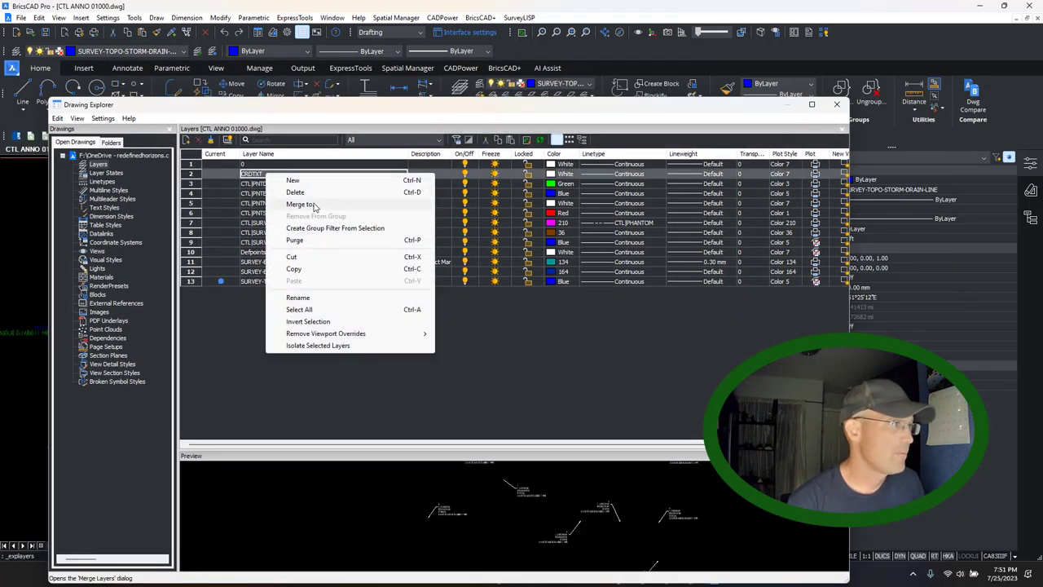
left_click(305, 299)
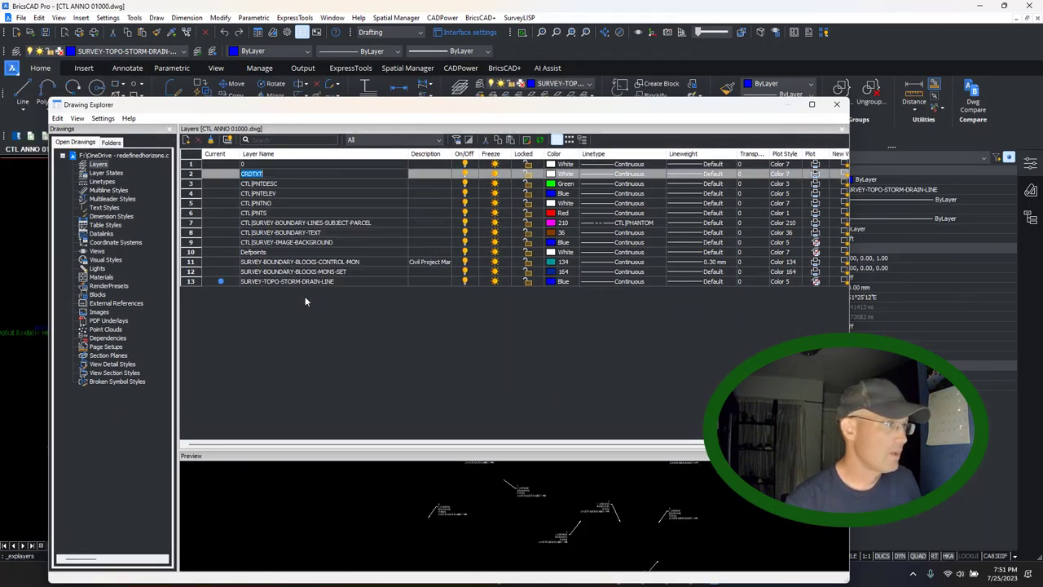
type("SURVEY")
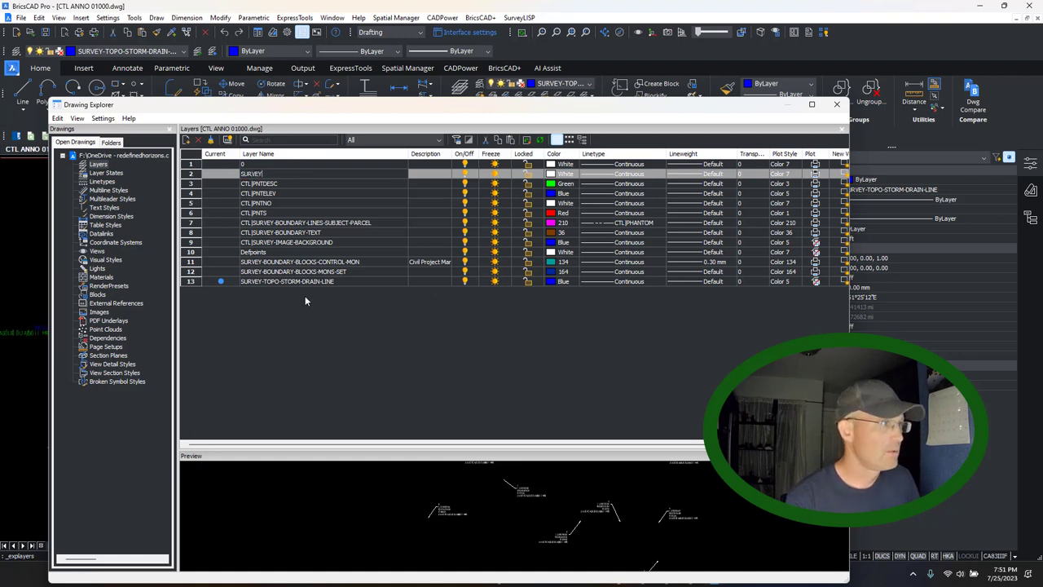
type("-CONTROL")
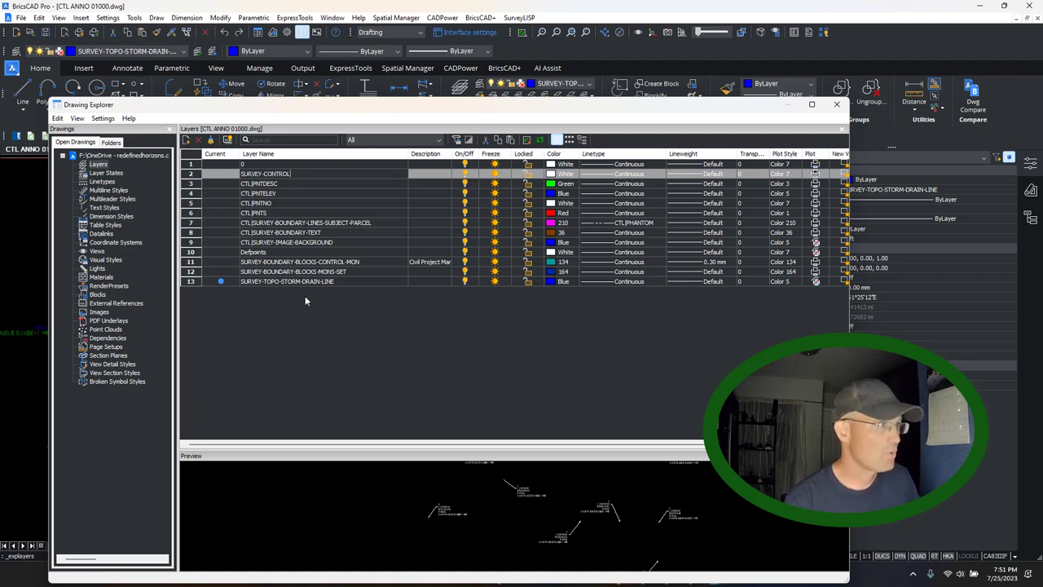
type("-TEXT")
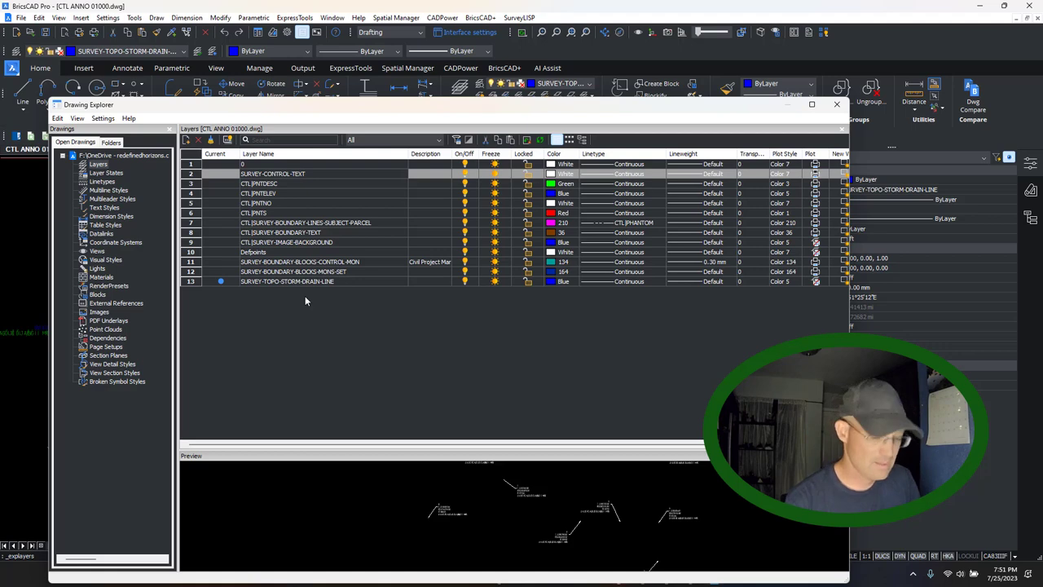
Set the SURVEY-CONTROL-TEXT layer's color to index 32 and return to the drawing
left_click(551, 174)
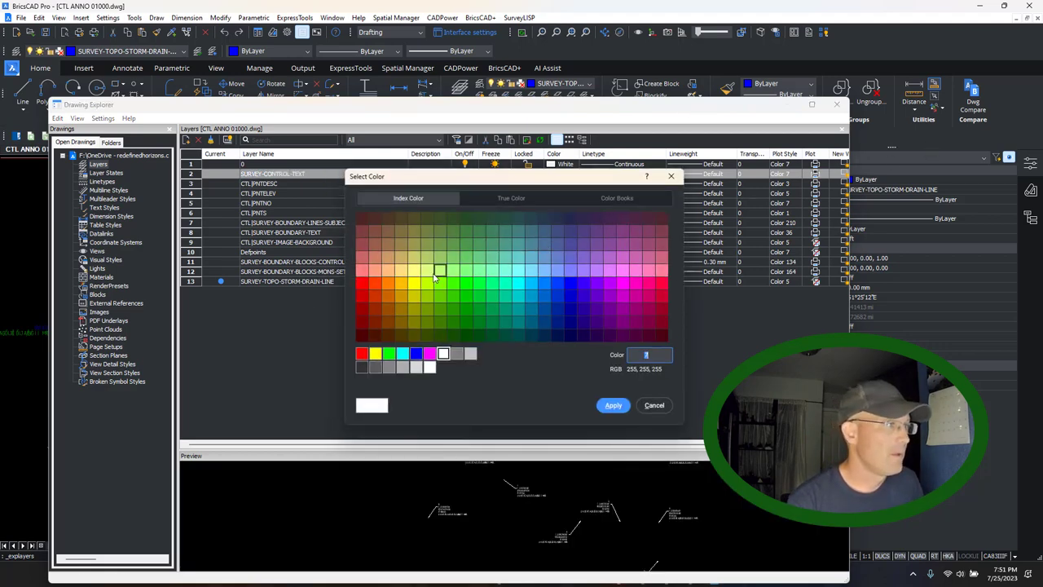
left_click(389, 297)
left_click(614, 405)
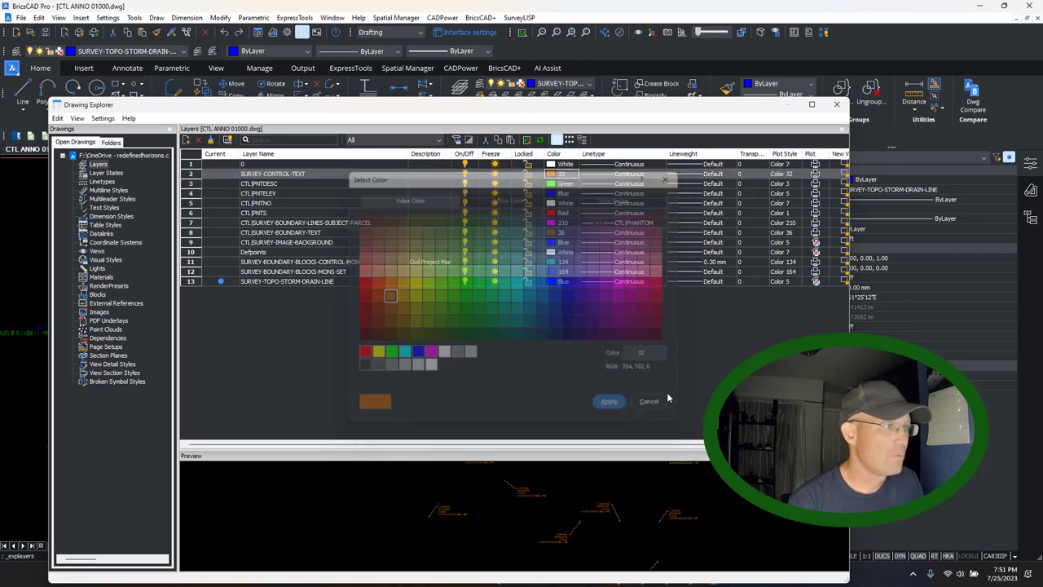
left_click(837, 106)
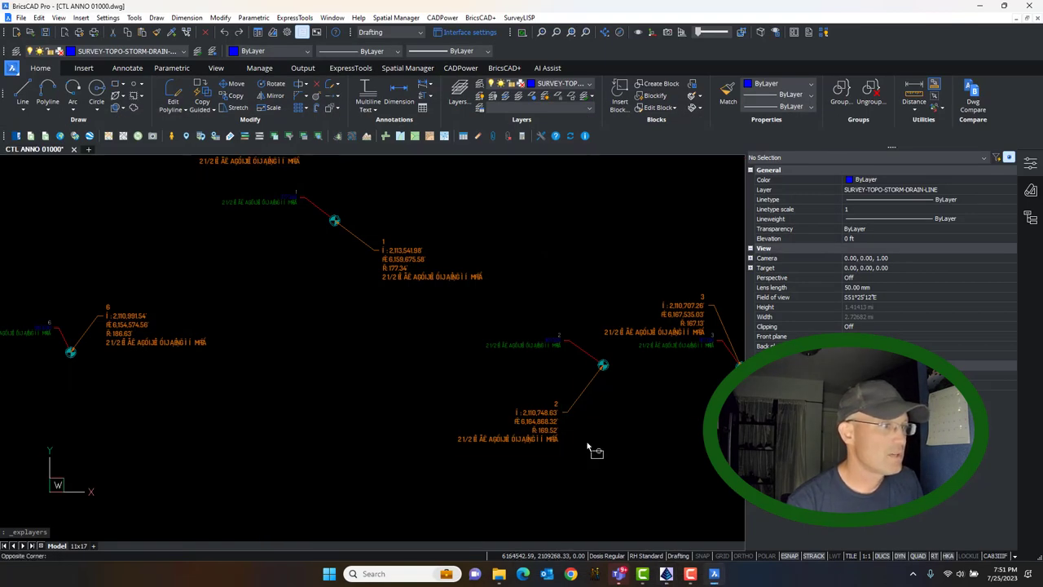
scroll(594, 447, "up", 5)
scroll(485, 379, "down", 6)
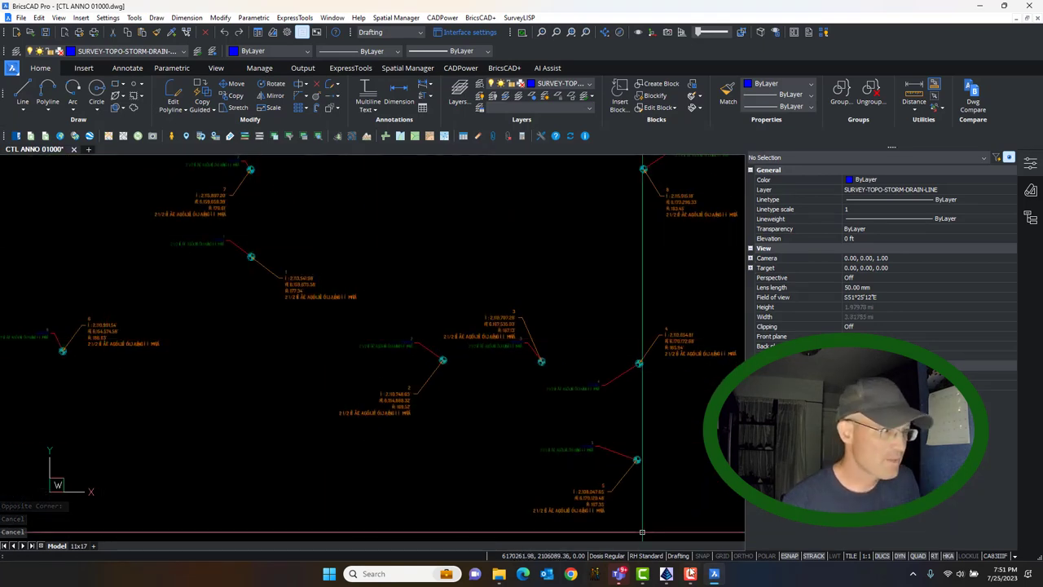
Switch to Carlson Survey, close CTL.dwg without saving its changes, and exit the program
left_click(667, 575)
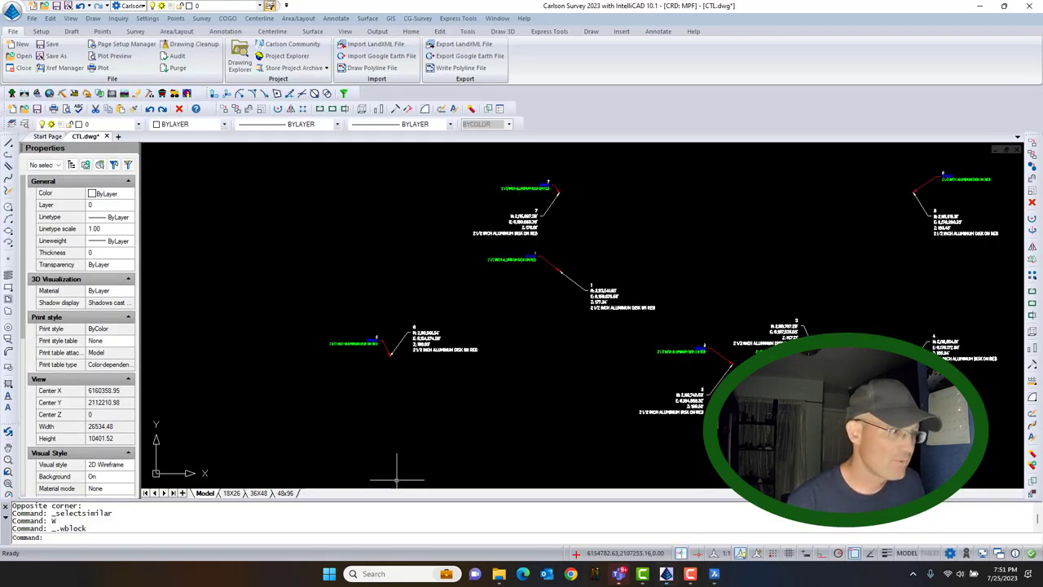
left_click(106, 137)
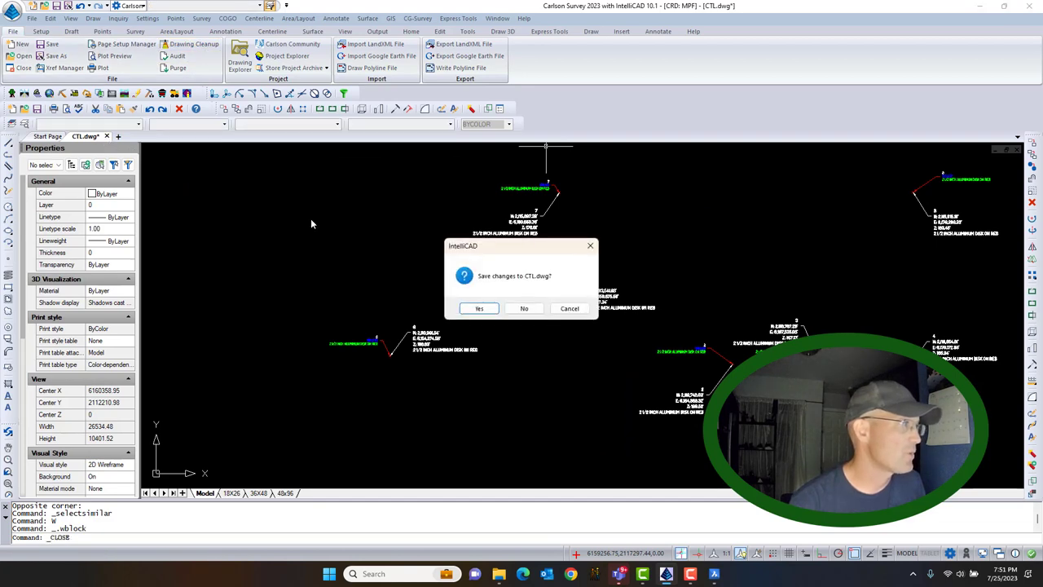
left_click(517, 311)
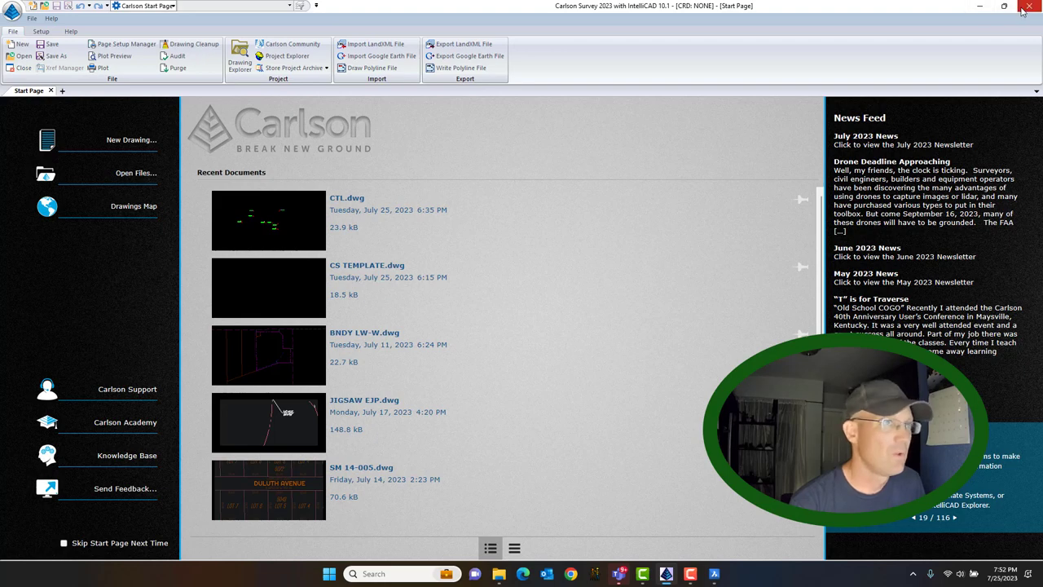
left_click(1024, 6)
Detach the CTL external reference from the annotation drawing
left_click(270, 359)
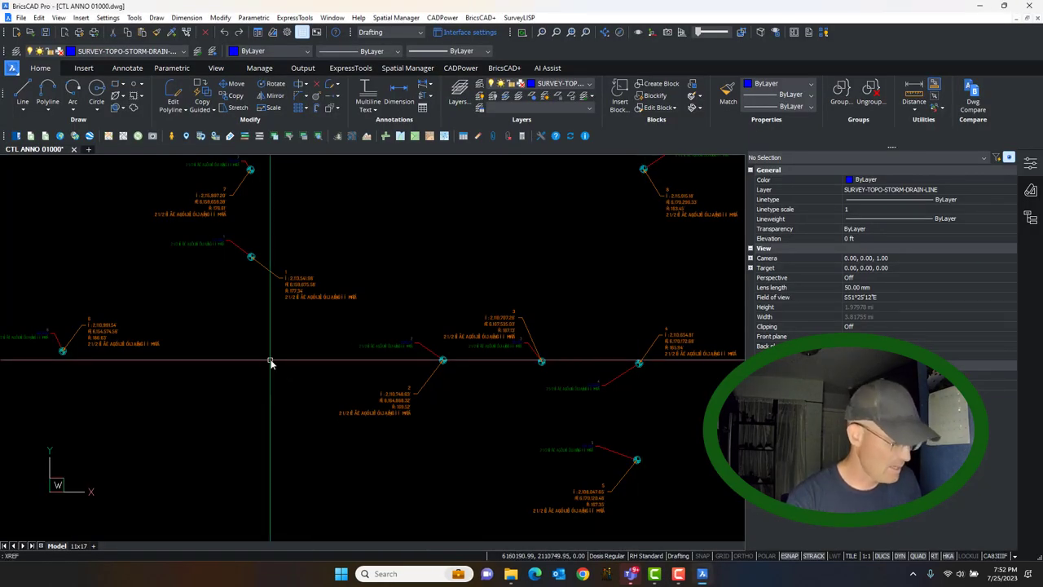
type("xref")
key("Return")
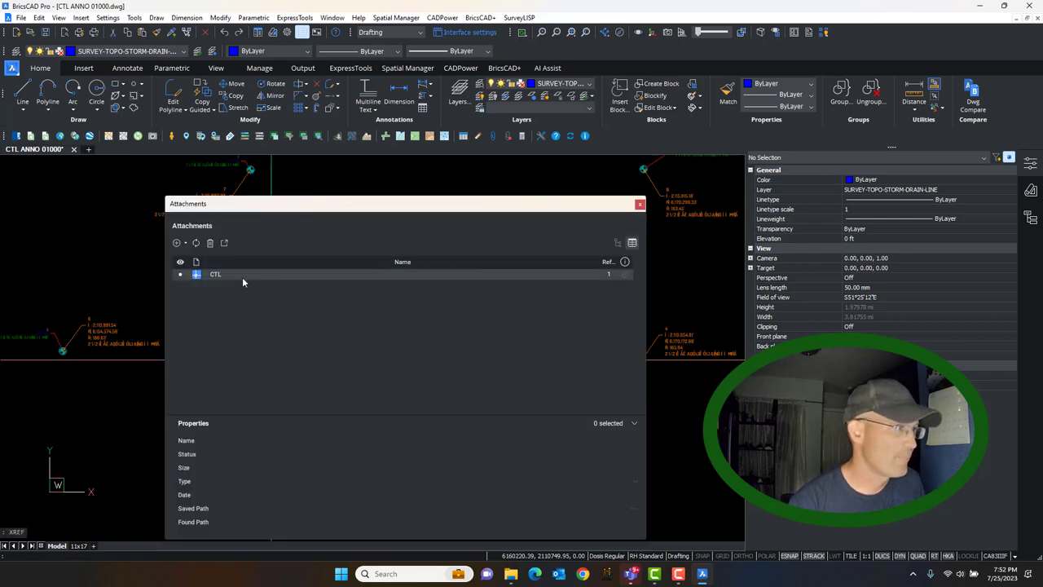
right_click(242, 277)
left_click(268, 325)
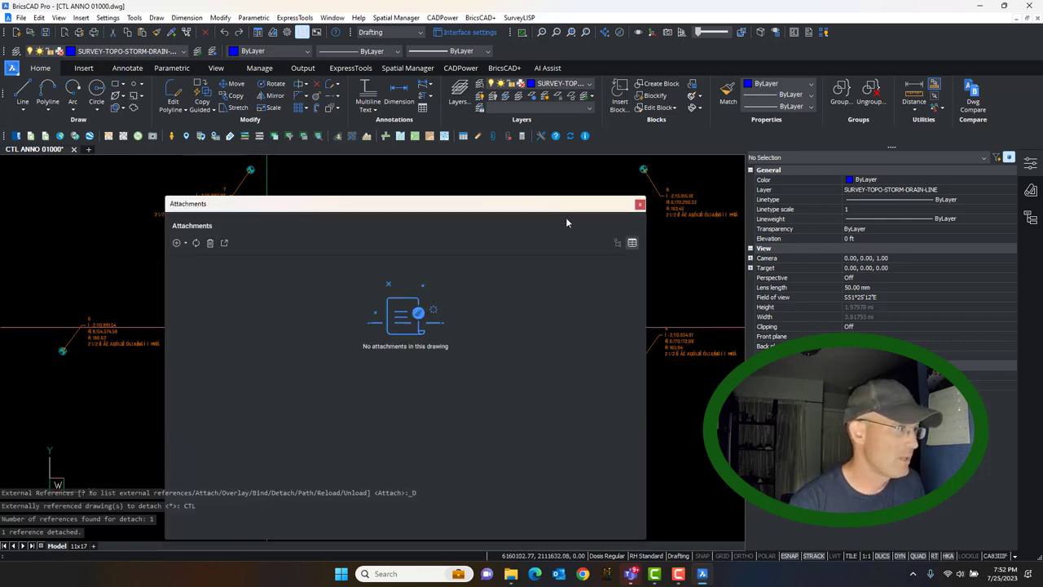
left_click(638, 205)
Pull point 6's leader arrowhead back from the control symbol's center to its outer circle
scroll(165, 252, "up", 10)
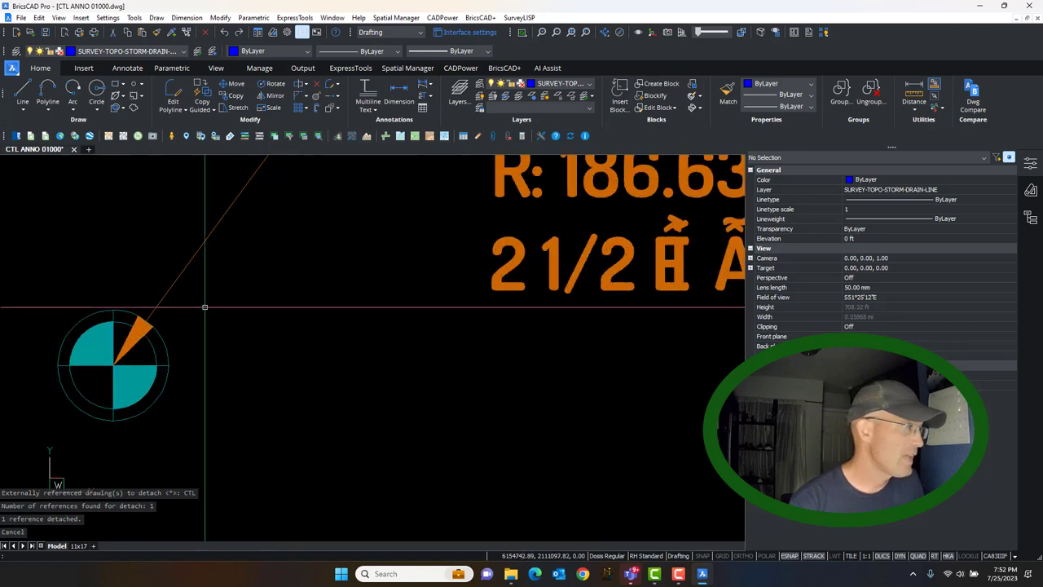
left_click(113, 365)
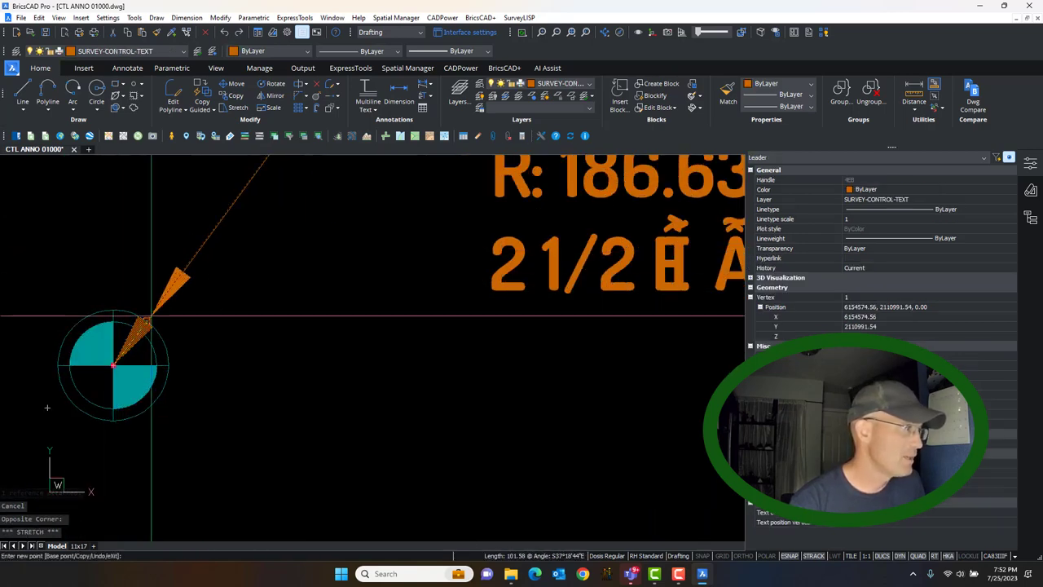
left_click(147, 319)
key("Escape")
scroll(272, 335, "down", 4)
middle_click_drag(269, 333, 186, 431)
scroll(120, 460, "up", 5)
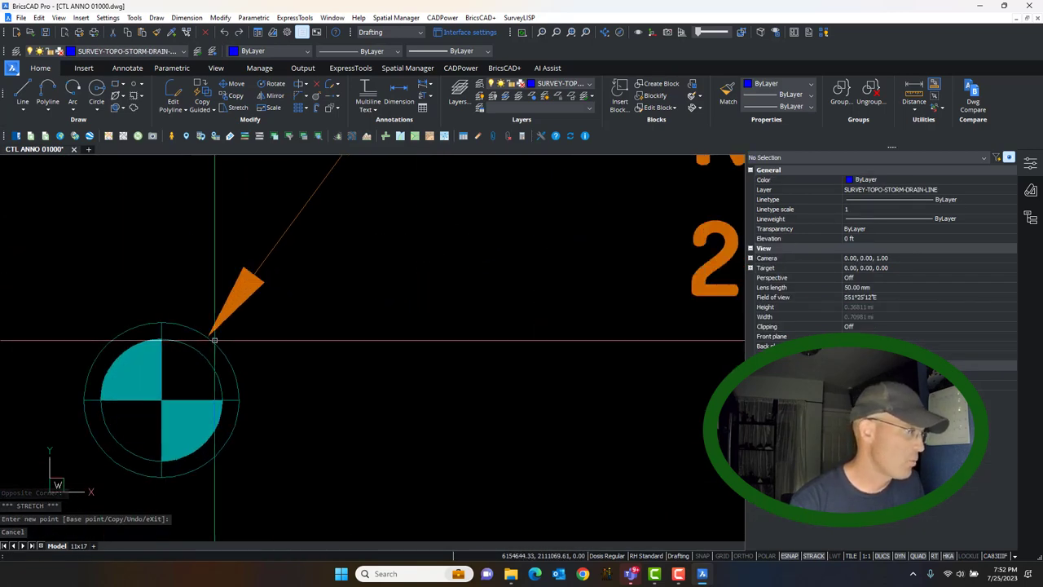
Stretch point 7's leader tip from the symbol's center out to its outer circle
scroll(216, 392, "down", 5)
scroll(448, 314, "down", 2)
middle_click_drag(448, 314, 240, 540)
middle_click_drag(408, 237, 295, 530)
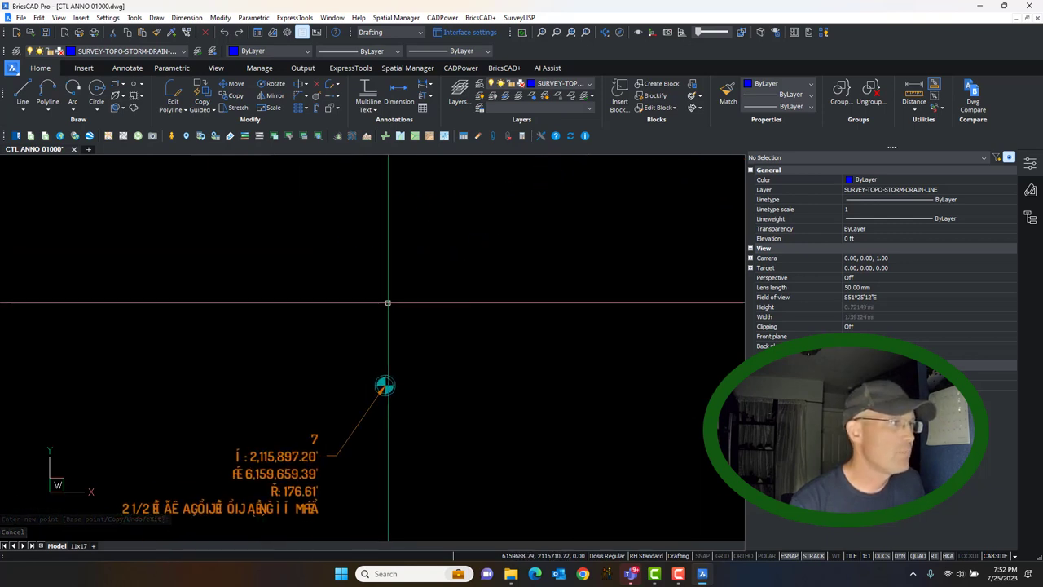
scroll(371, 358, "up", 3)
middle_click_drag(377, 427, 372, 375)
left_click(385, 345)
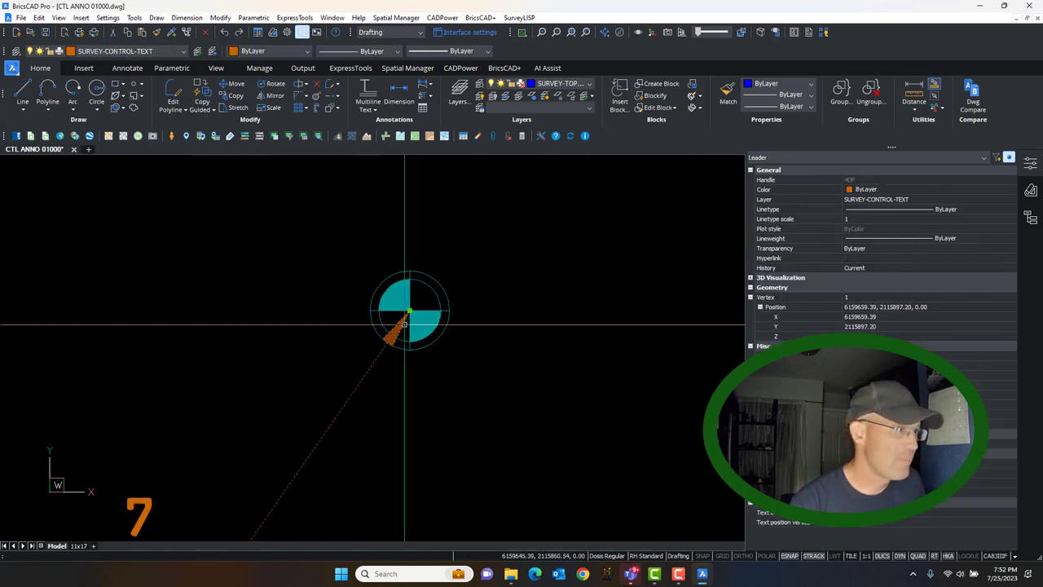
left_click(409, 311)
left_click(382, 341)
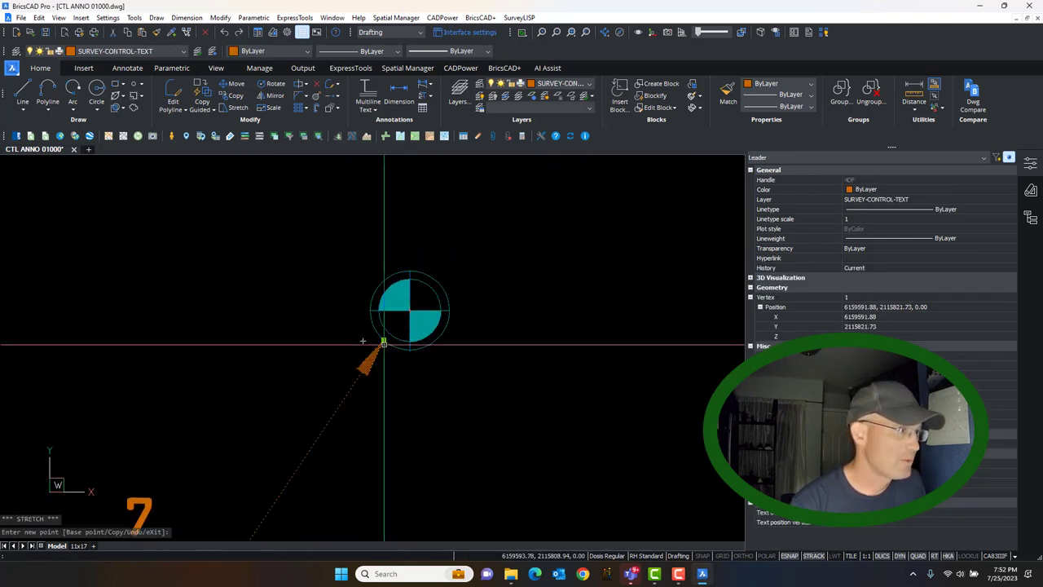
key("Escape")
Stretch point 1's leader tip off the control symbol's center to its outer circle
scroll(434, 261, "down", 3)
scroll(536, 361, "down", 4)
scroll(268, 291, "up", 5)
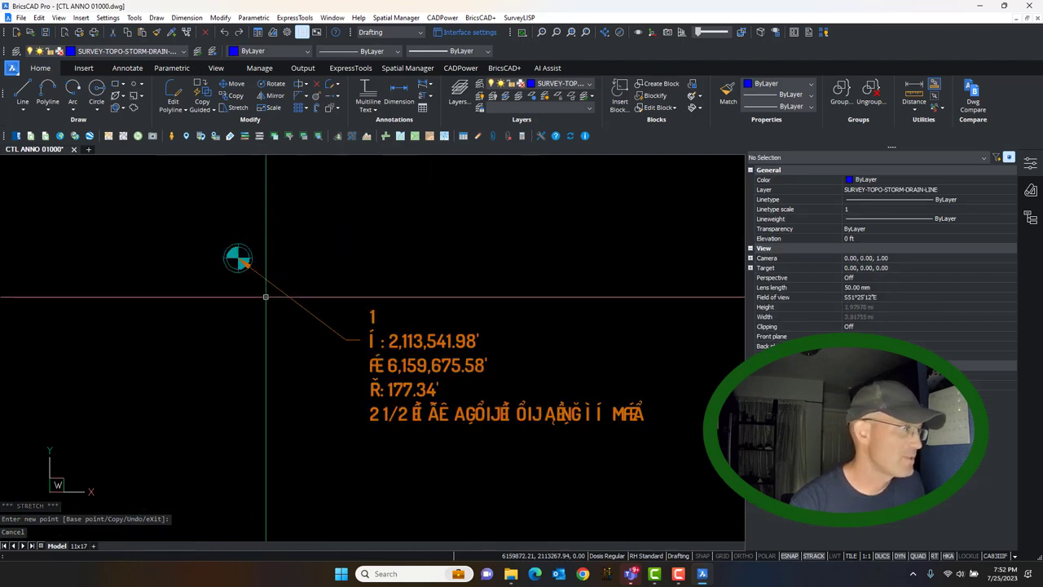
left_click(269, 291)
left_click(242, 265)
scroll(236, 271, "up", 5)
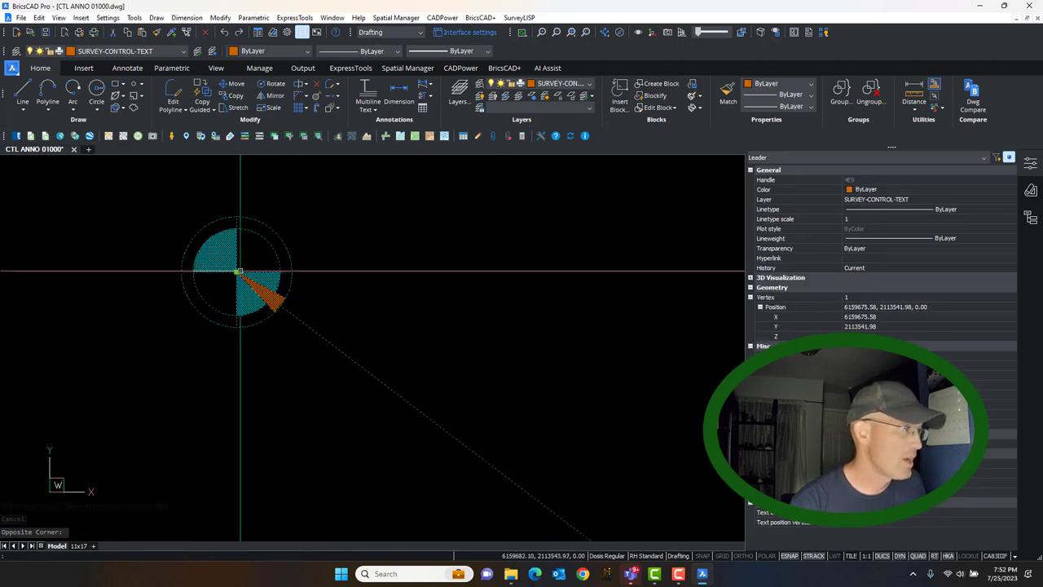
left_click(236, 272)
scroll(375, 278, "down", 4)
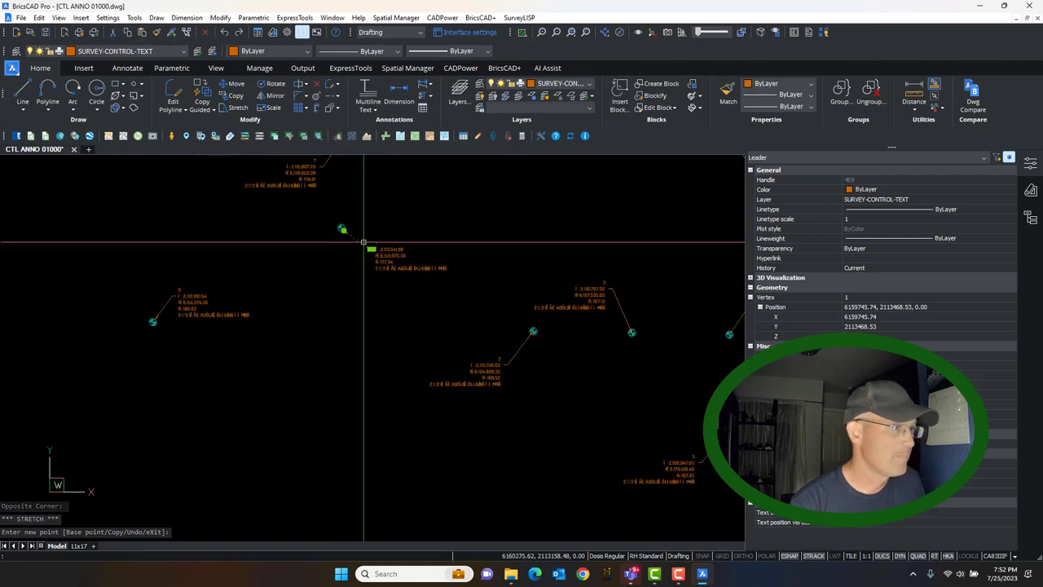
scroll(383, 273, "up", 2)
key("Escape")
Move point 2's leader arrowhead from the control symbol's center to its outer circle
left_click(424, 310)
left_click(356, 288)
scroll(395, 243, "up", 2)
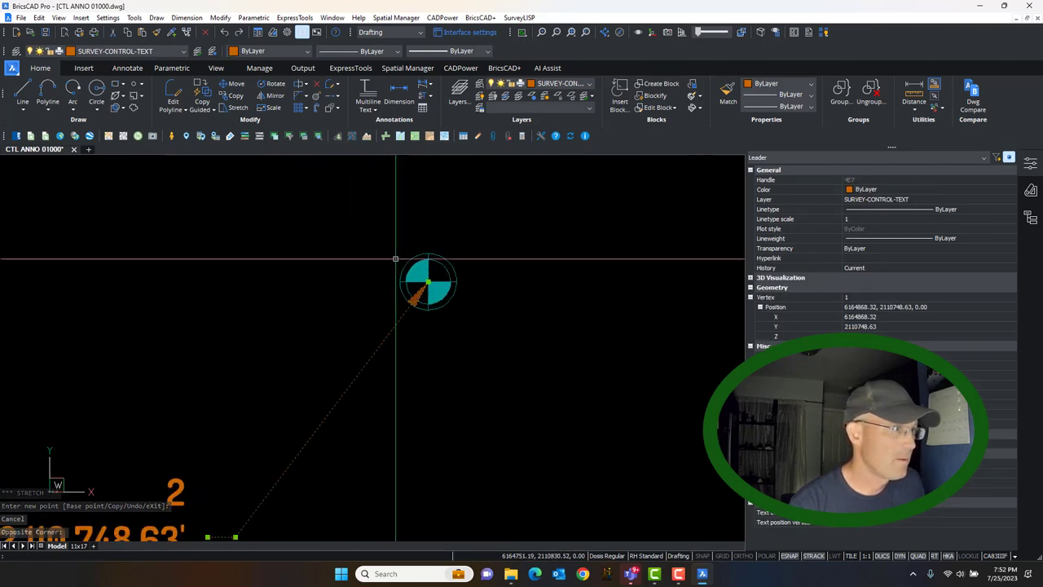
left_click(430, 282)
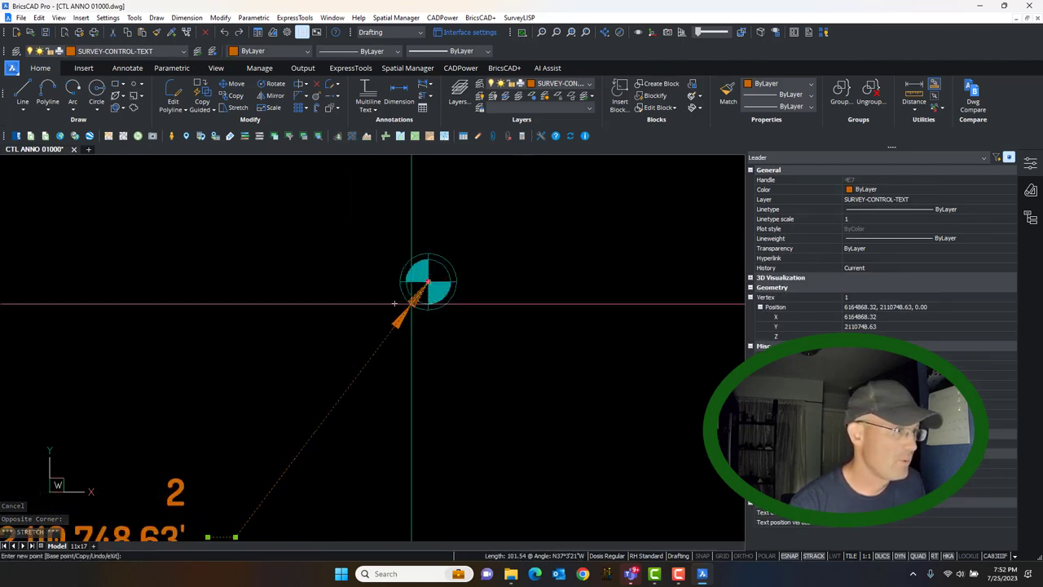
scroll(480, 308, "down", 3)
Shorten point 3's leader so its arrowhead ends at the control symbol's outer circle
middle_click_drag(717, 277, 464, 280)
scroll(464, 279, "up", 3)
left_click(484, 307)
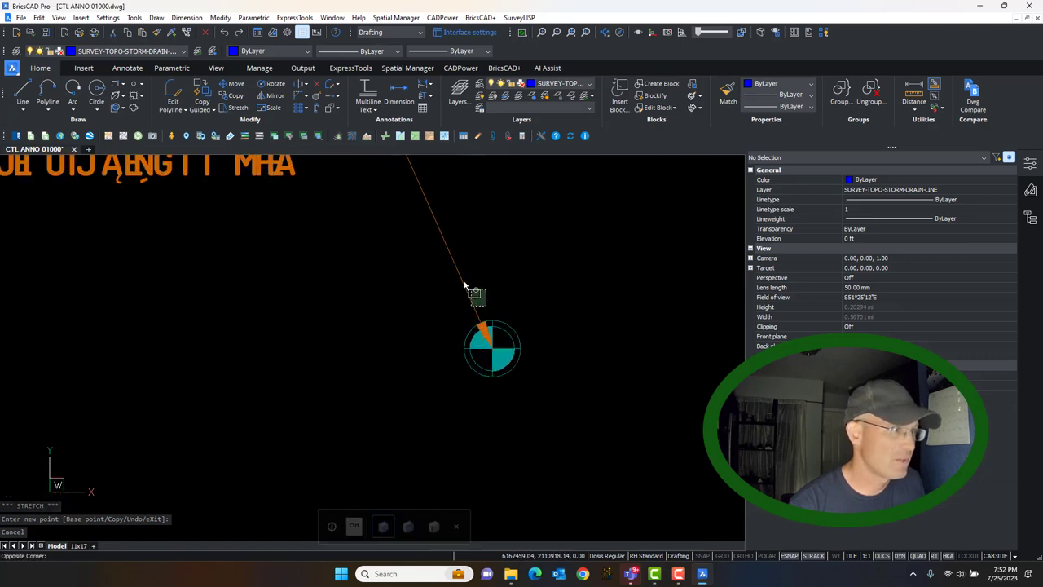
left_click(466, 285)
left_click(492, 348)
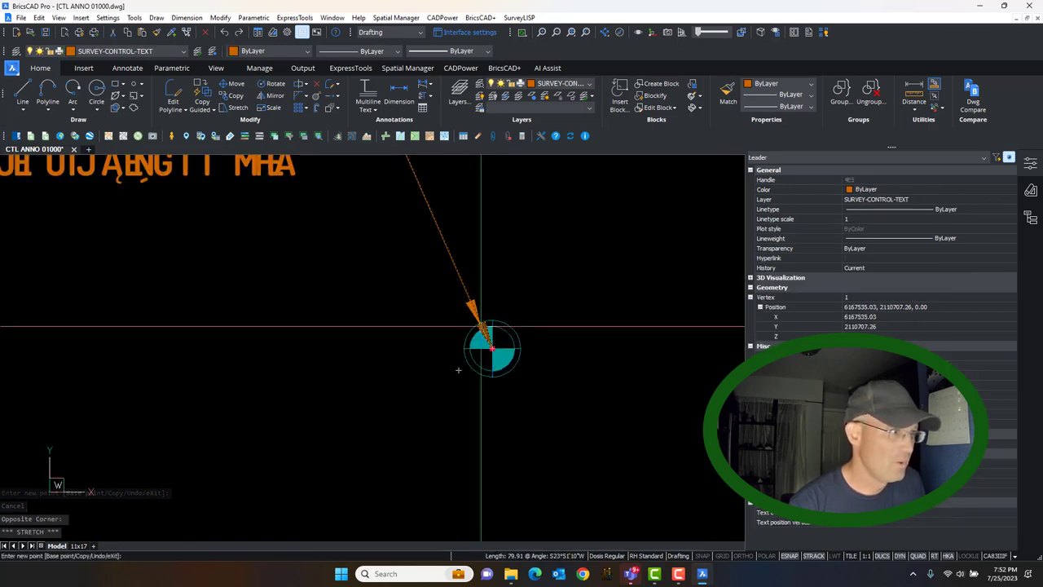
left_click(480, 323)
scroll(501, 278, "down", 3)
key("Escape")
Shorten point 4's leader so its arrow tip touches the control symbol's outer circle
middle_click_drag(628, 300, 275, 272)
scroll(323, 266, "up", 3)
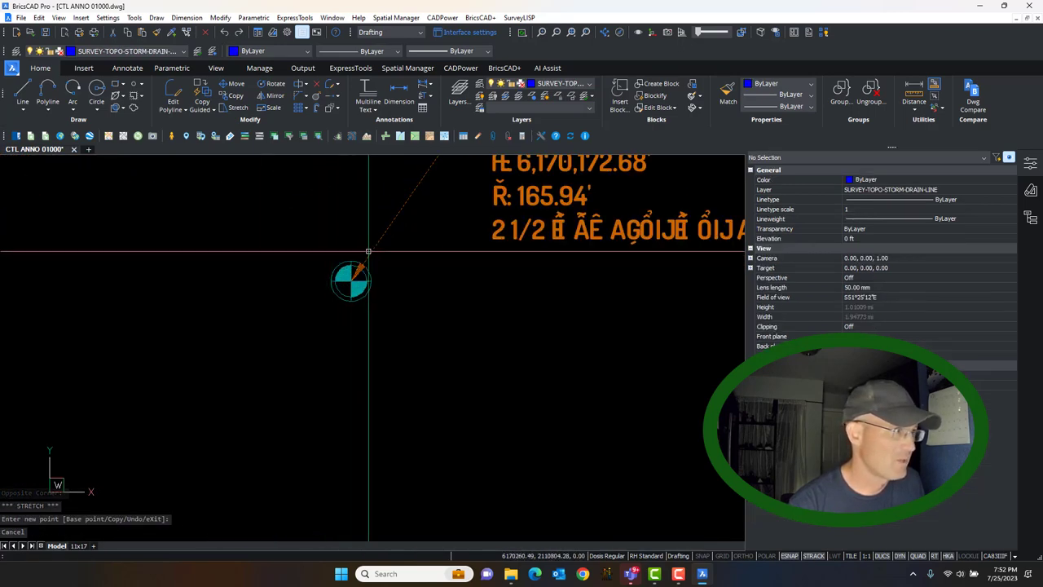
left_click(384, 254)
left_click(365, 237)
left_click(352, 280)
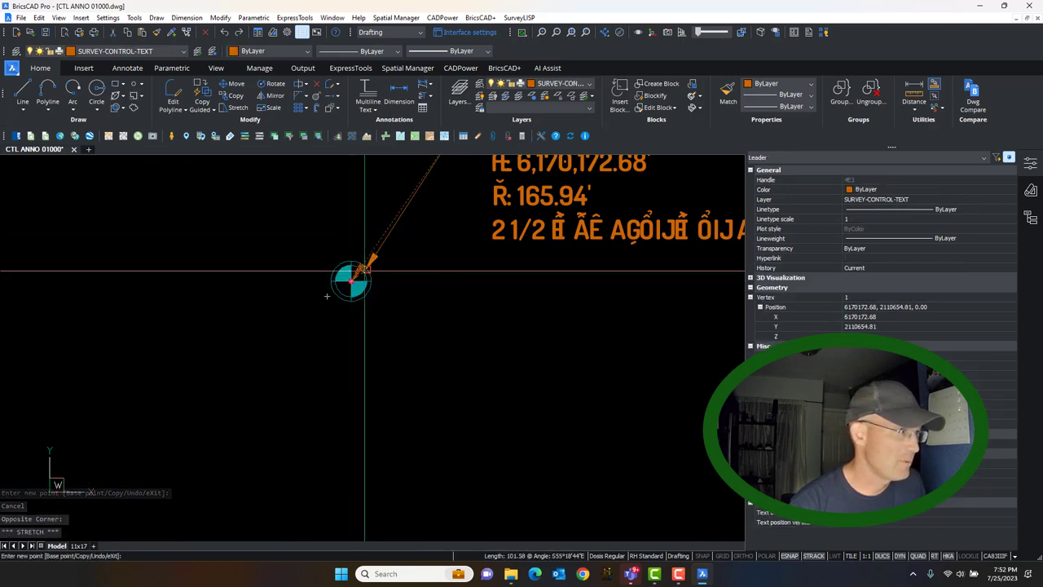
left_click(366, 265)
key("Escape")
Pull point 5's leader tip back from the symbol's center to its outer circle
scroll(367, 265, "down", 3)
middle_click_drag(405, 296, 384, 323)
scroll(356, 190, "up", 4)
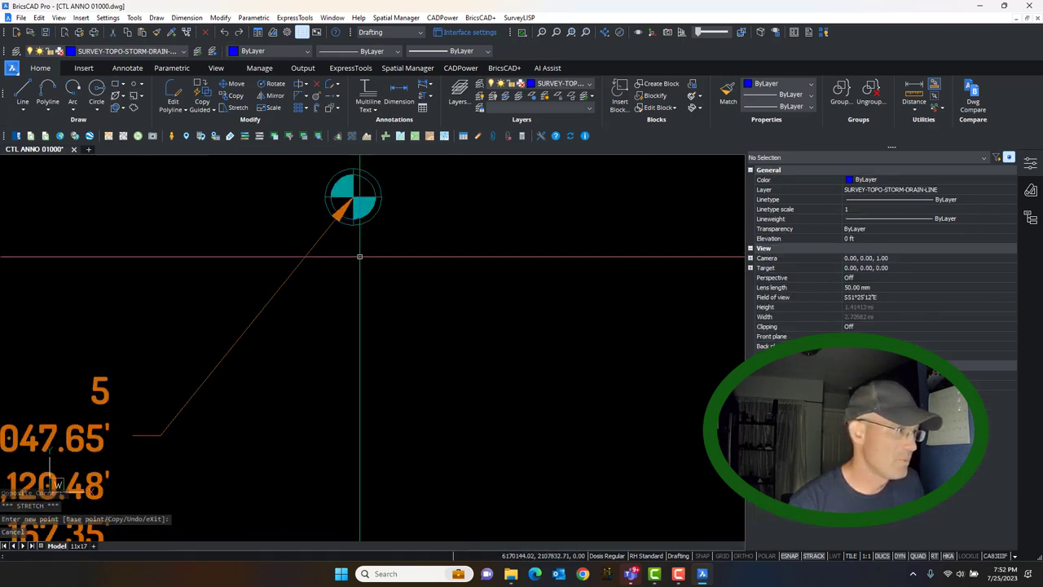
left_click(351, 204)
left_click(351, 205)
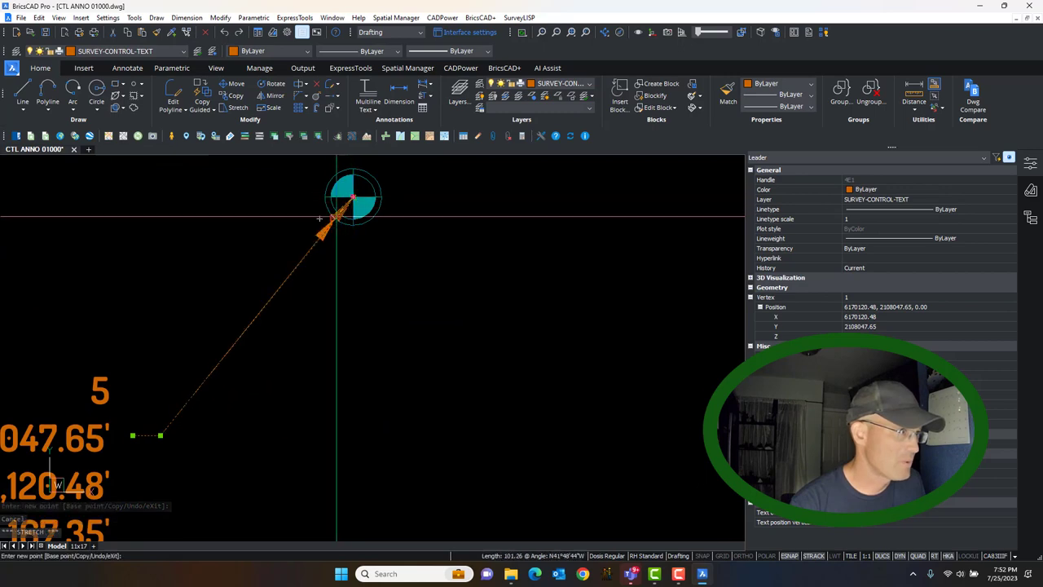
key("Escape")
scroll(361, 252, "down", 3)
scroll(402, 270, "down", 2)
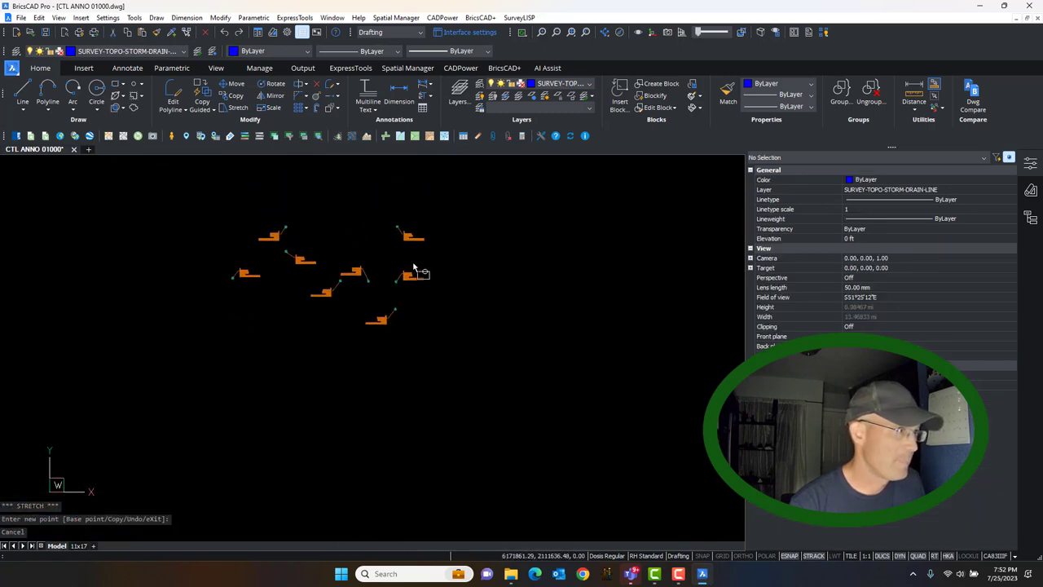
Pull point 8's leader tip back from the control symbol's center to its outer circle
scroll(395, 257, "up", 4)
scroll(391, 228, "up", 3)
left_click(400, 275)
left_click(374, 227)
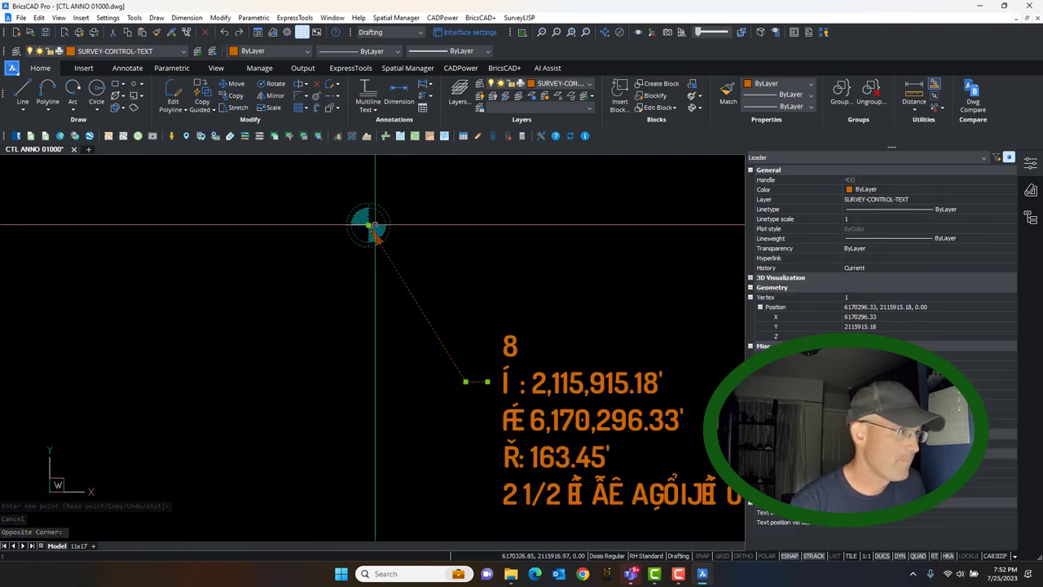
key("Escape")
scroll(144, 303, "down", 4)
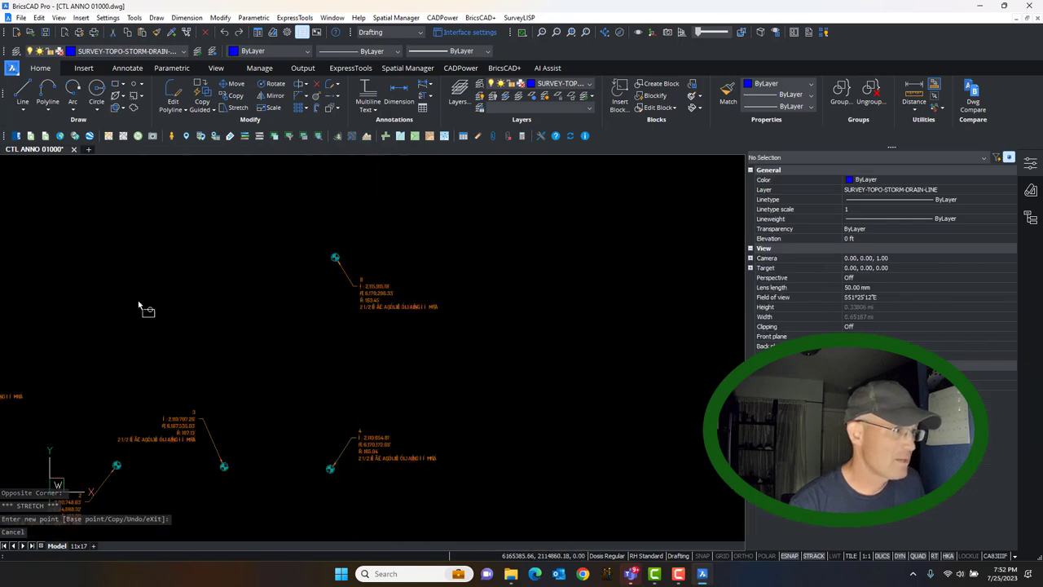
Look over all the control point labels and leaders across the drawing for any that still need adjusting
scroll(401, 275, "up", 2)
scroll(401, 274, "up", 4)
scroll(337, 213, "down", 4)
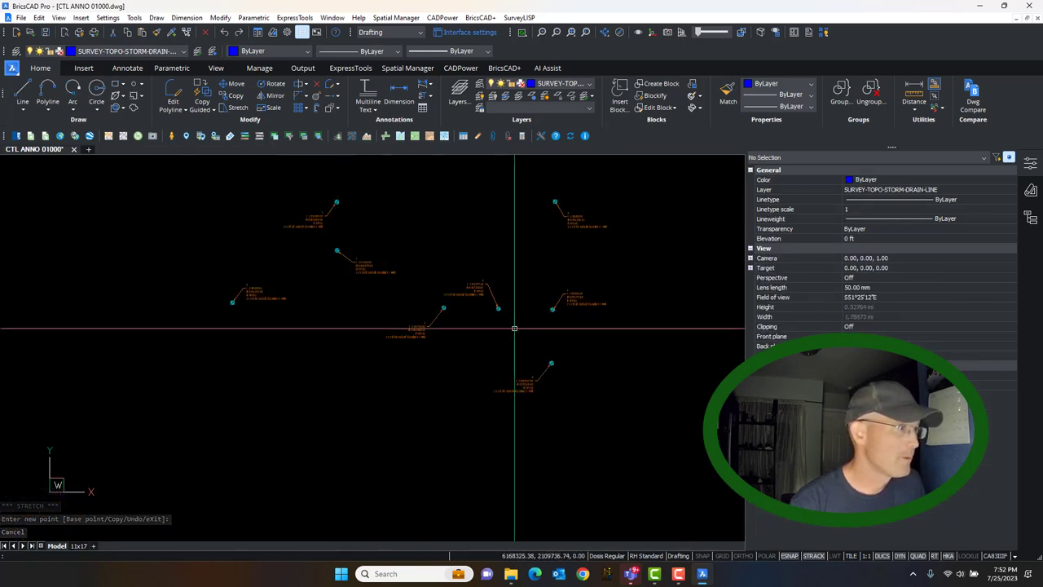
middle_click_drag(515, 329, 447, 314)
scroll(400, 281, "up", 4)
scroll(405, 319, "down", 2)
scroll(376, 322, "down", 1)
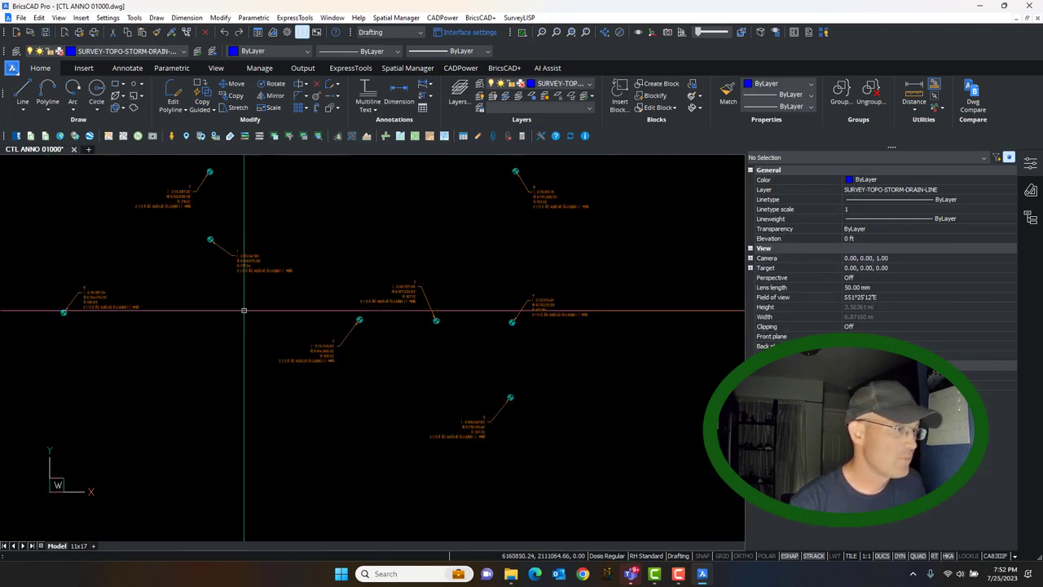
middle_click_drag(242, 311, 262, 331)
scroll(242, 236, "up", 1)
scroll(414, 322, "down", 1)
middle_click_drag(447, 335, 374, 316)
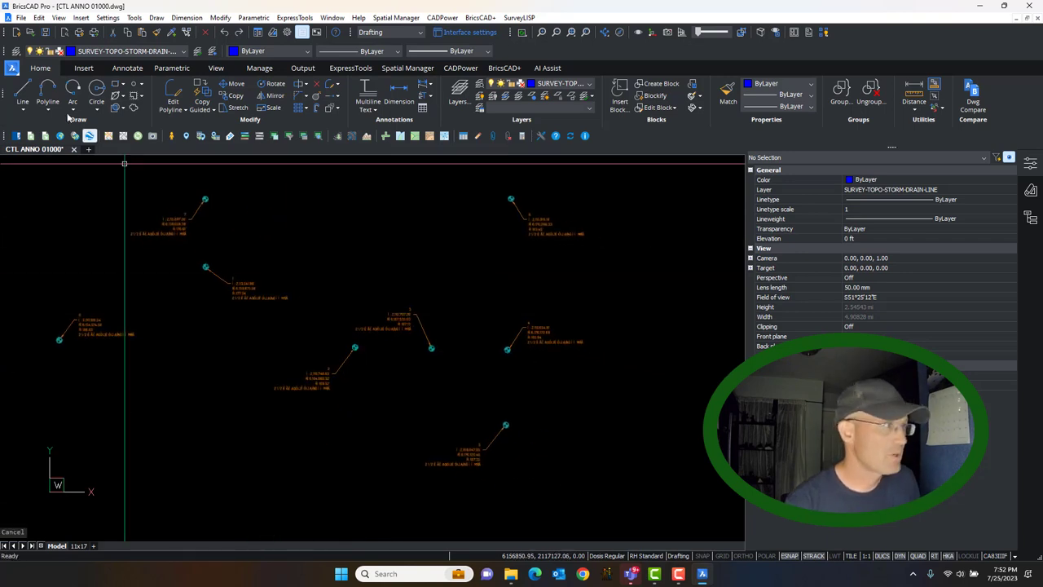
Save the drawing and set the wipeout frame display to OFF
left_click(45, 33)
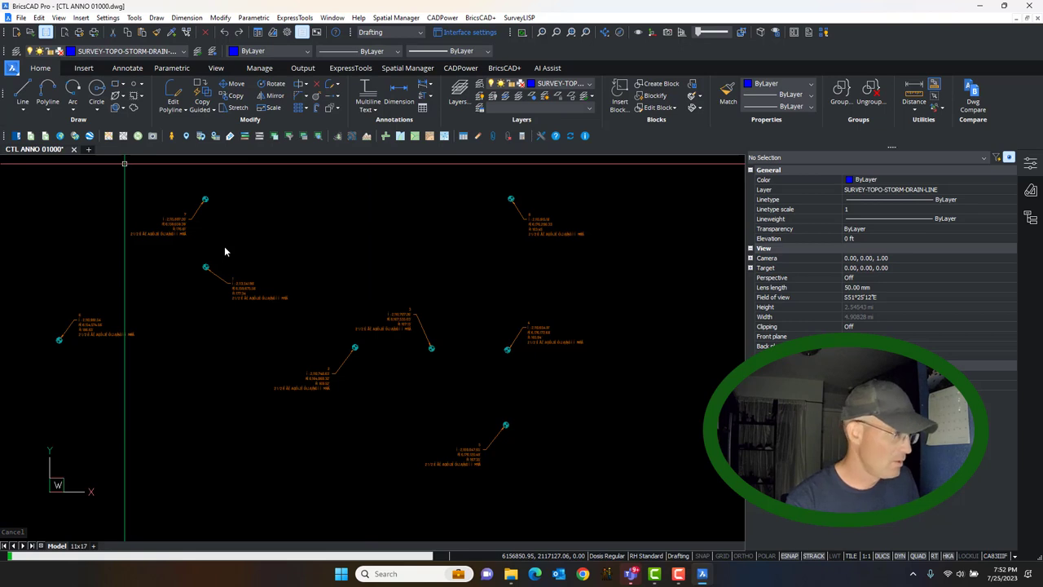
key("Return")
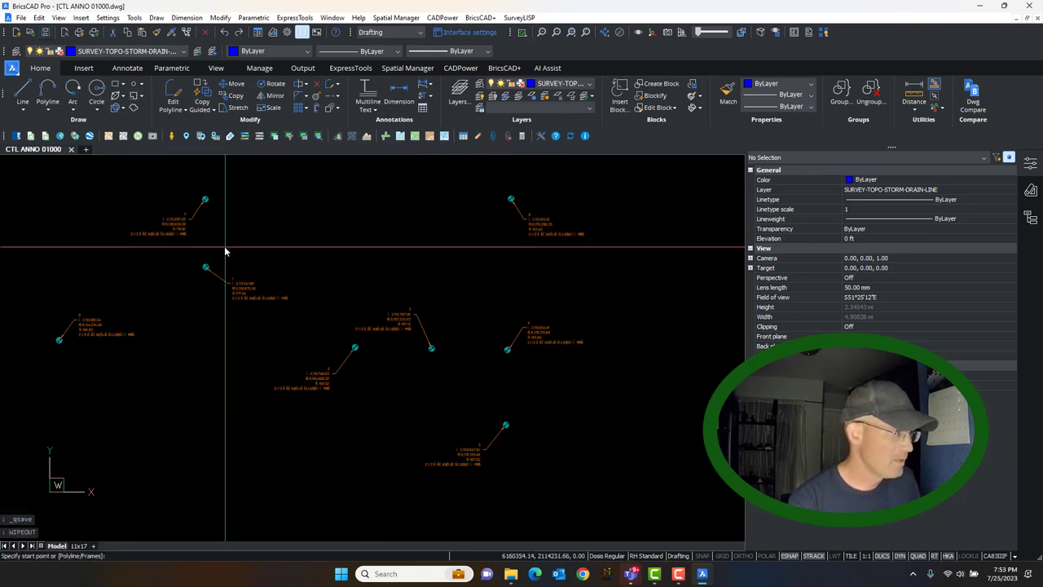
type("F")
key("Return")
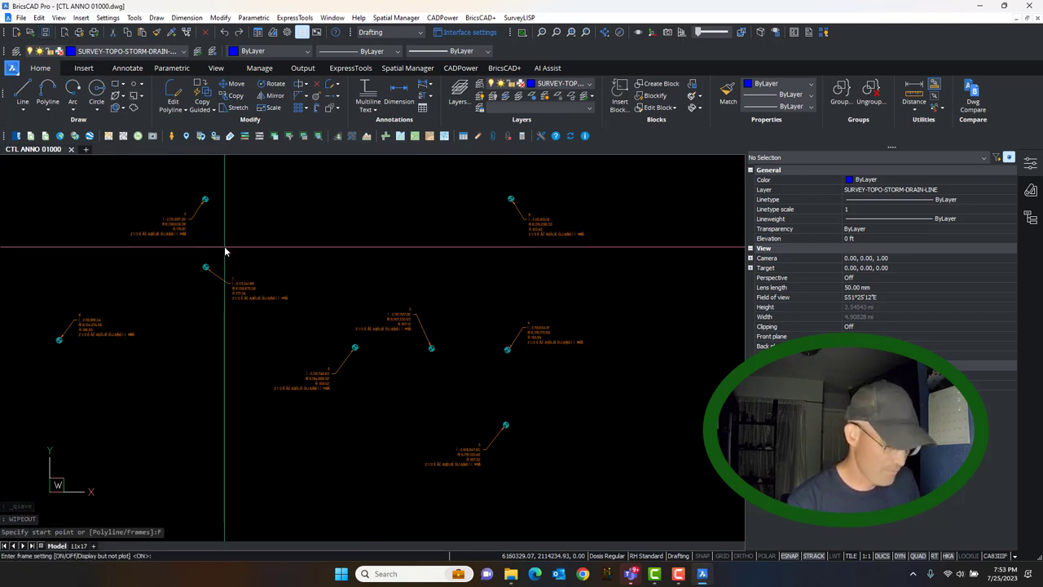
type("OFF")
key("Return")
Check the symbols and leaders up close, and save and close CTL ANNO 01000.dwg
scroll(263, 282, "down", 1)
scroll(330, 312, "up", 8)
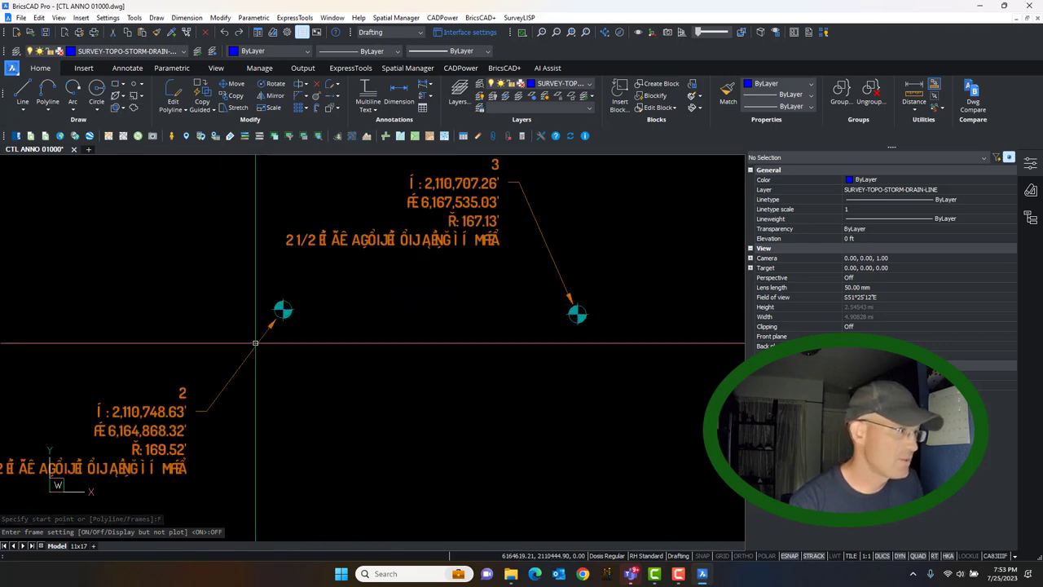
scroll(326, 330, "up", 2)
scroll(328, 302, "down", 5)
scroll(345, 291, "up", 6)
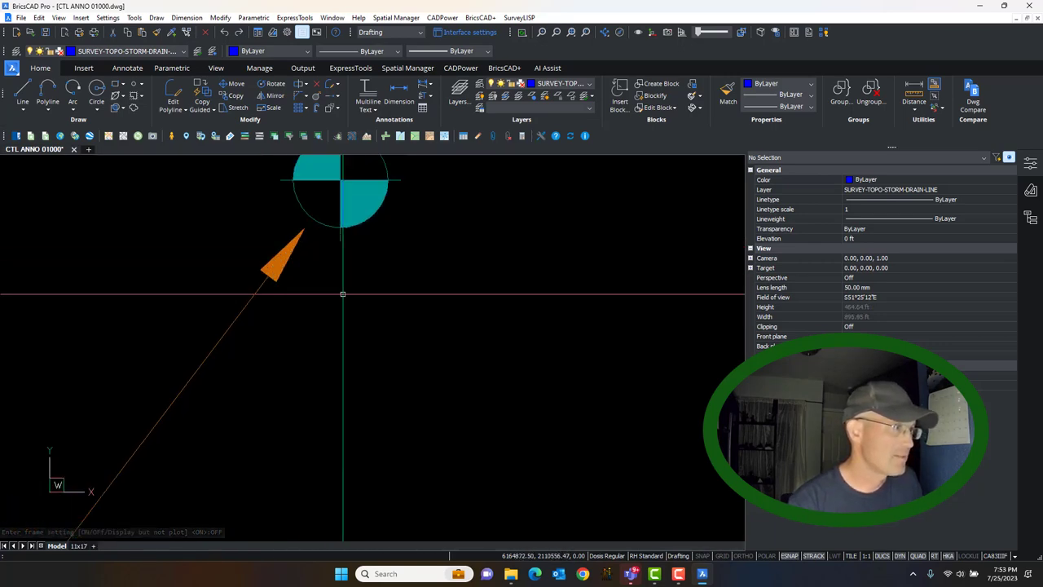
scroll(297, 237, "down", 8)
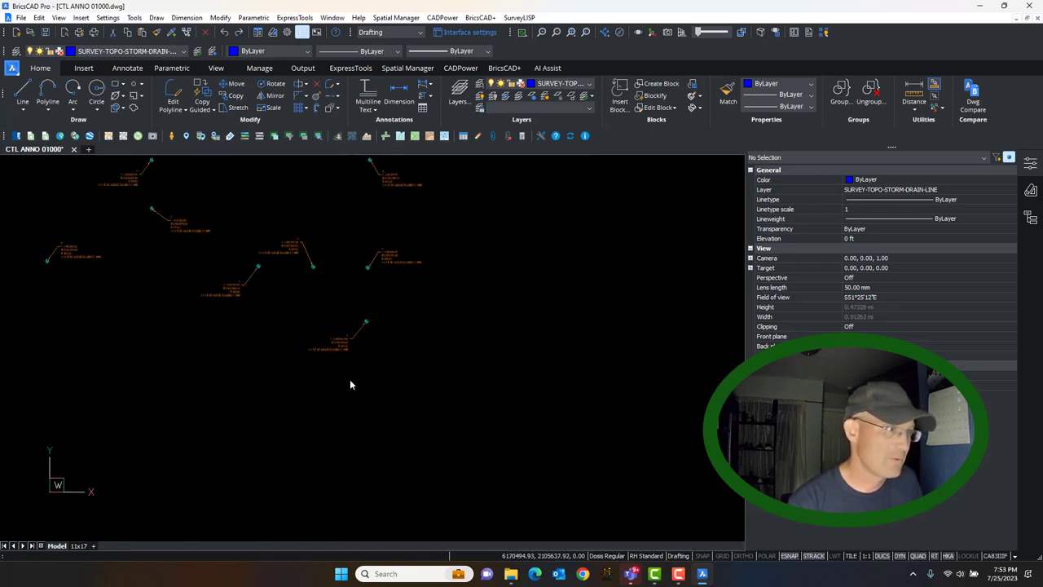
key("Escape")
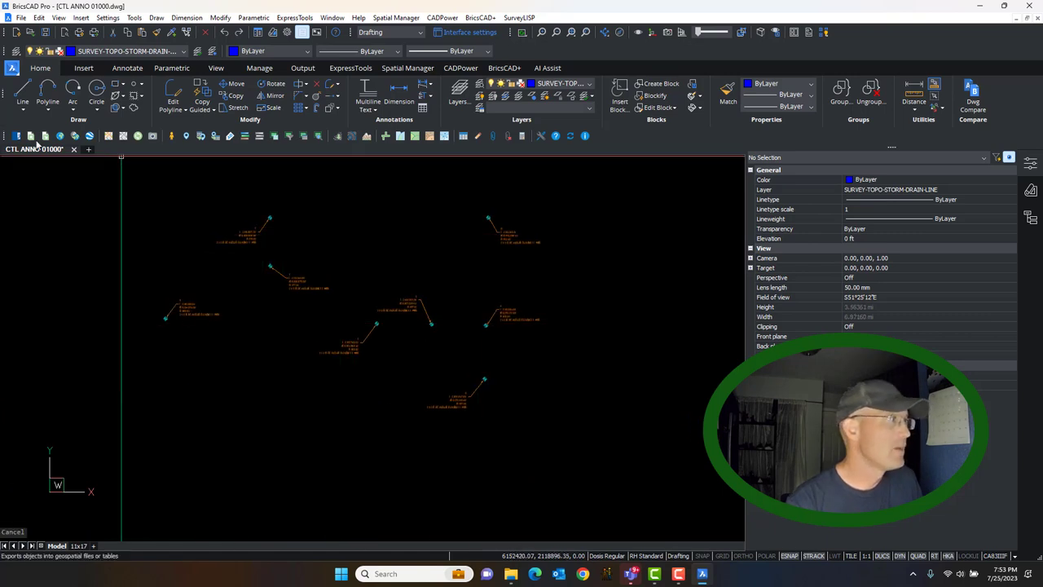
left_click(47, 33)
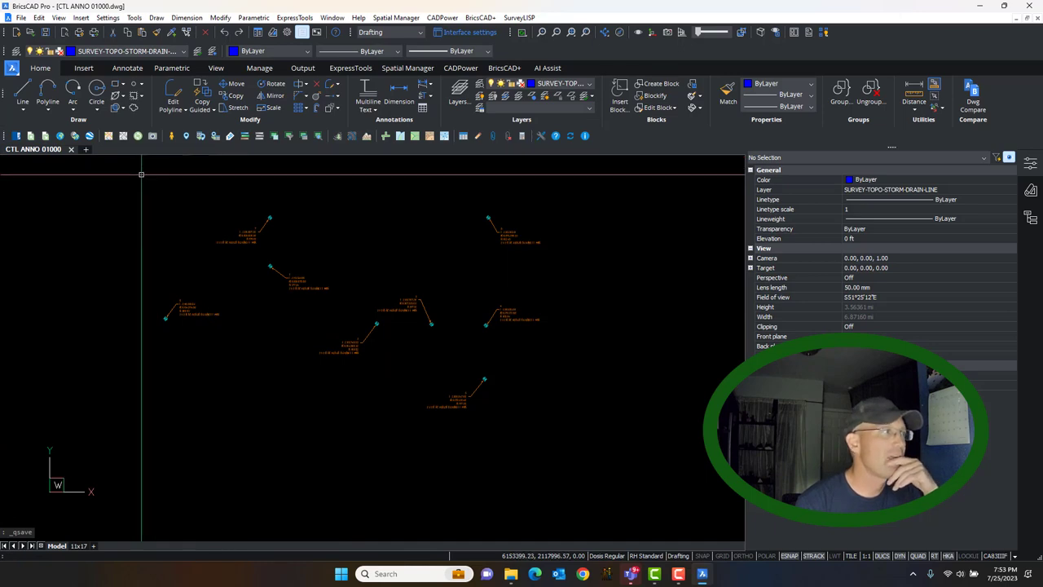
left_click(72, 150)
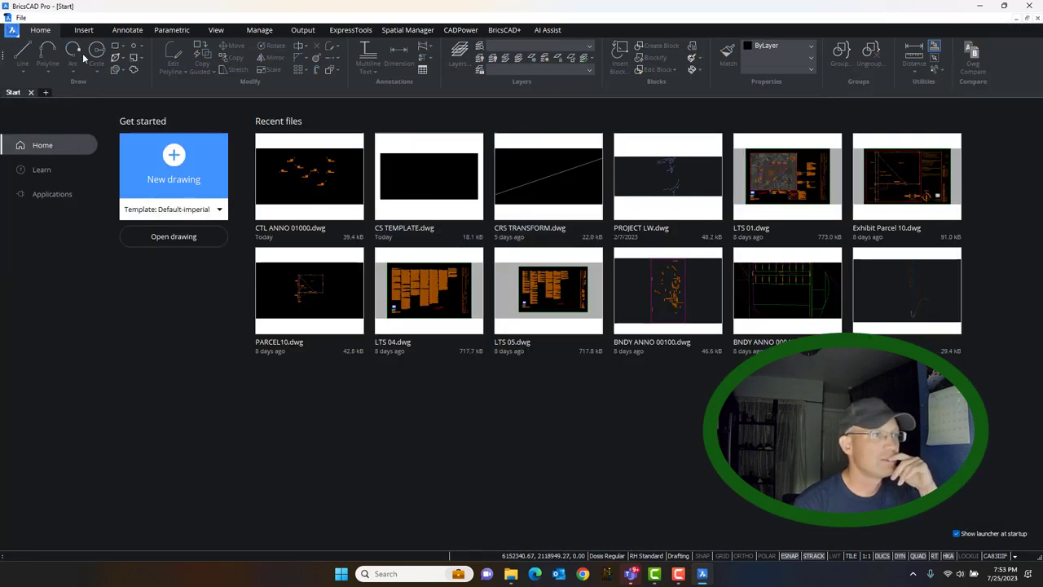
Switch to File Explorer and open CTLS.dwg from the project's Mapping\Control Sheet folder, accepting the proxy bounding box option
left_click(180, 238)
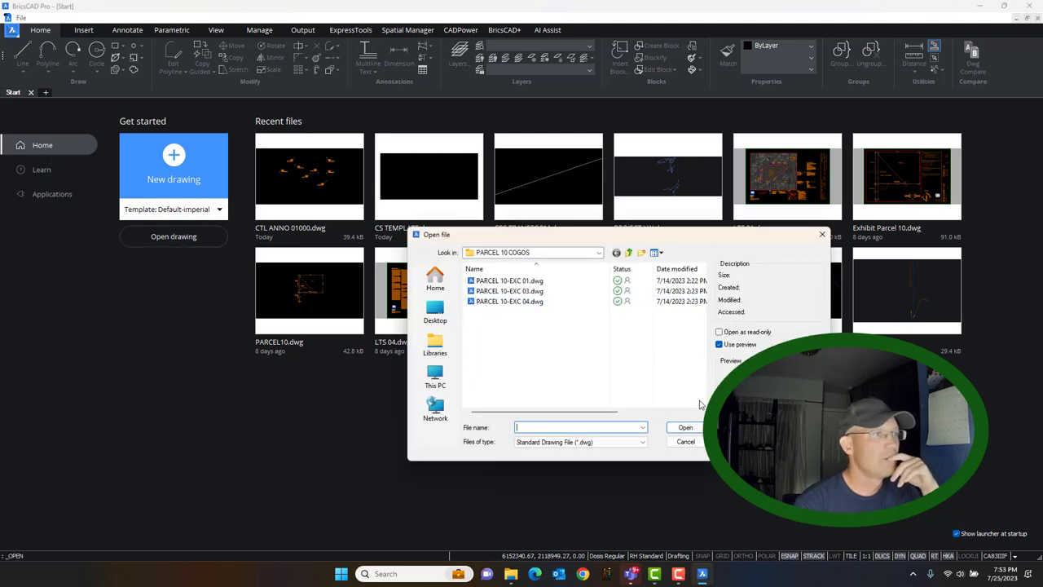
left_click(685, 443)
left_click(511, 573)
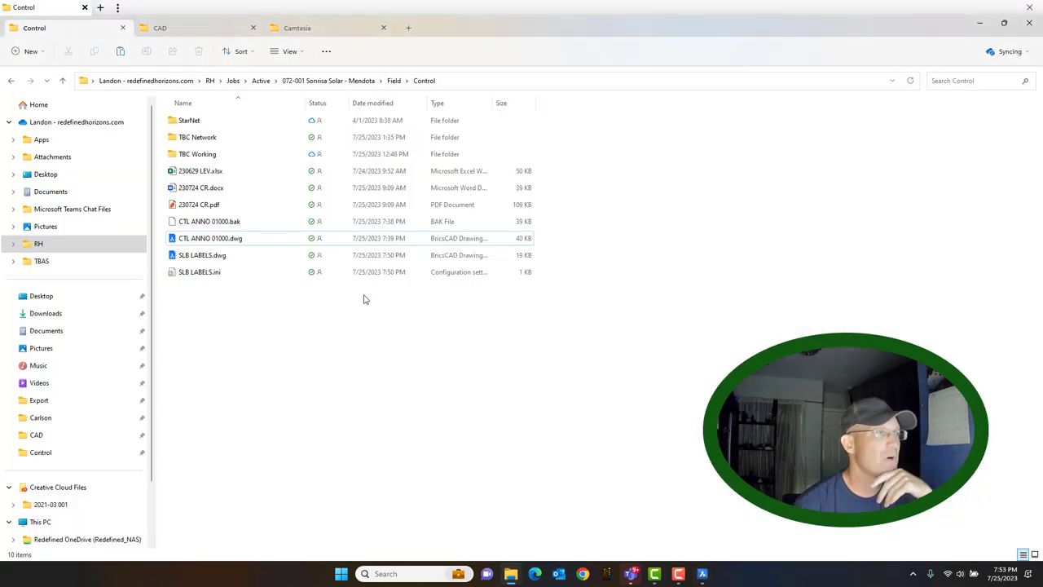
left_click(350, 84)
double_click(203, 302)
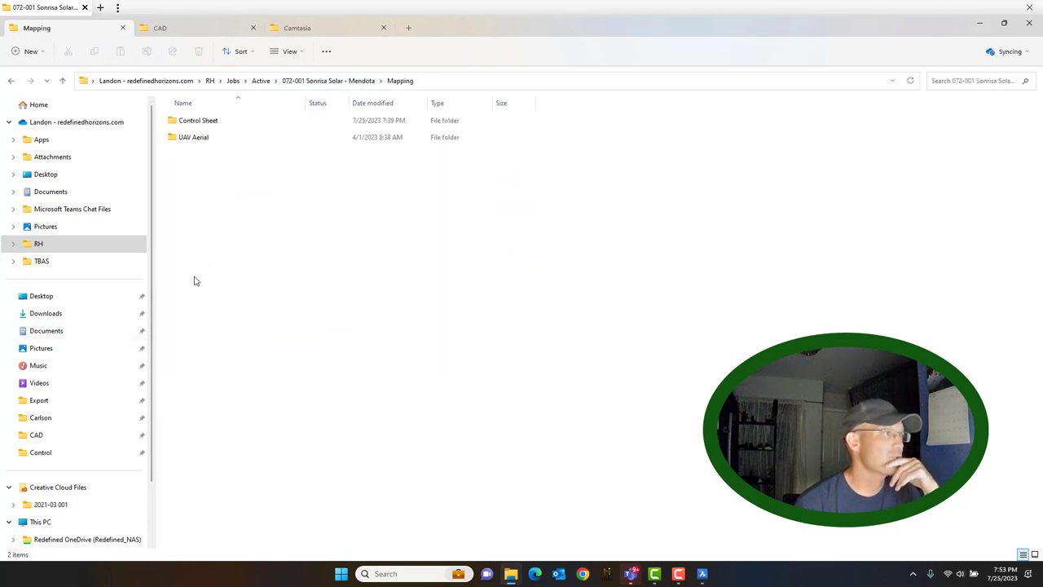
double_click(201, 126)
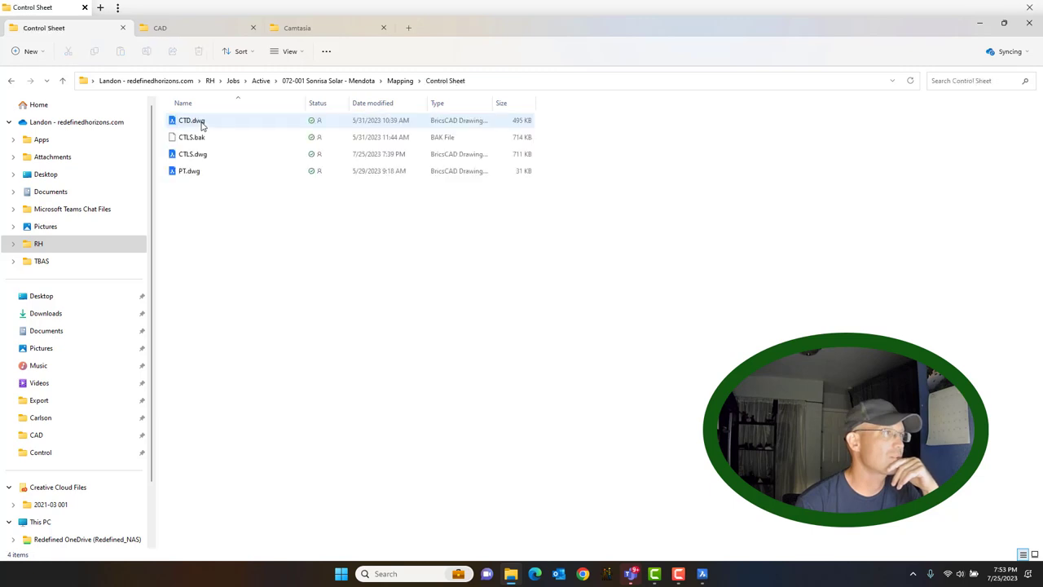
left_click(193, 158)
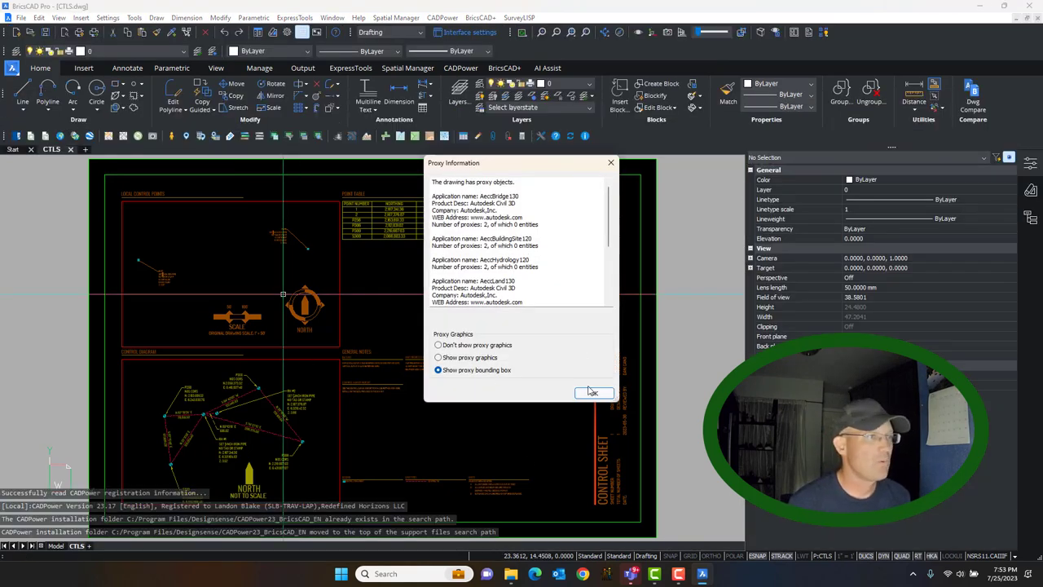
left_click(590, 398)
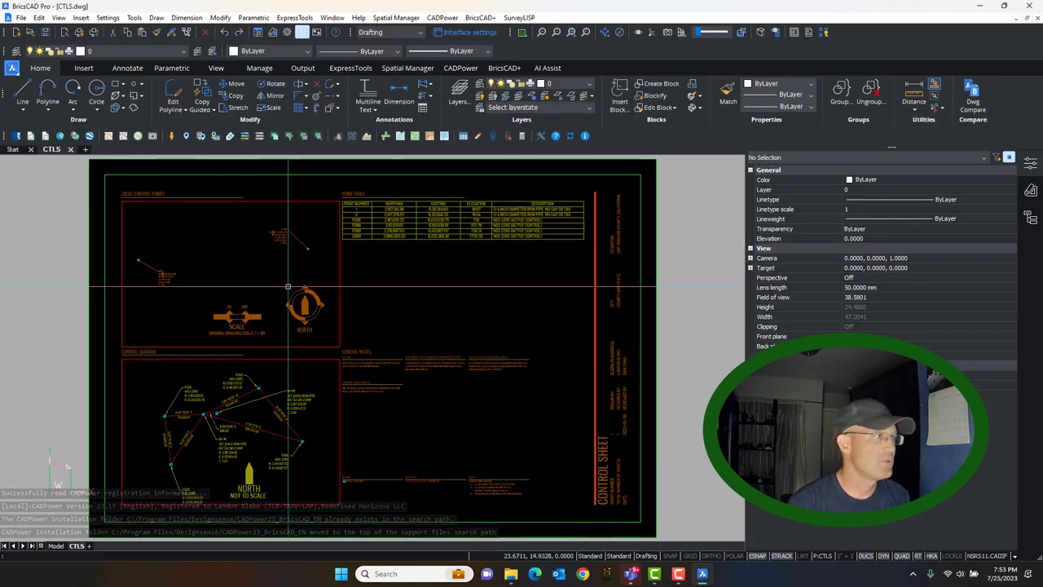
Erase the old control point symbols and labels from the control sheet's model space
left_click(55, 545)
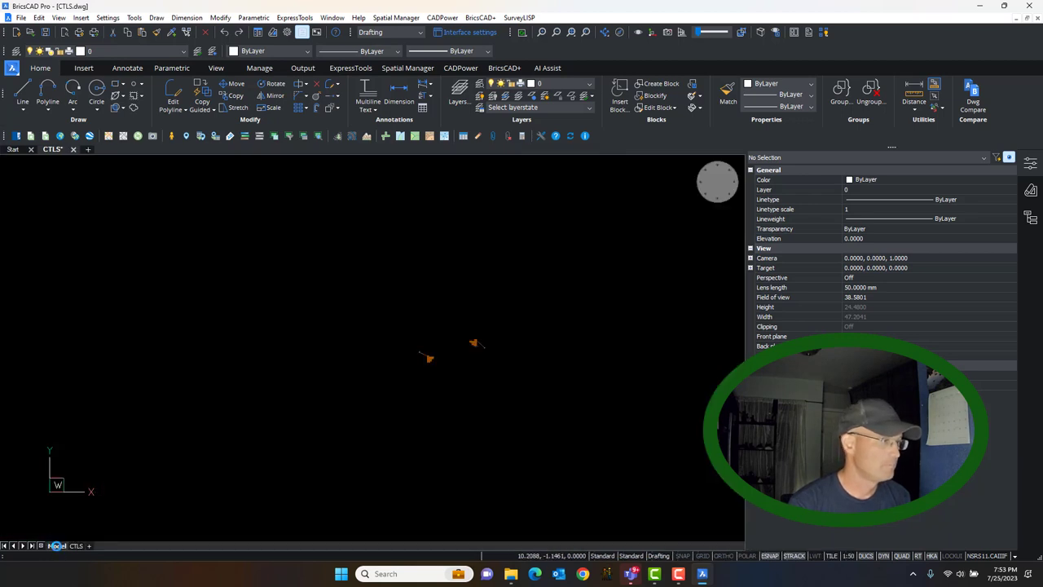
left_click(559, 367)
left_click(457, 297)
left_click(499, 389)
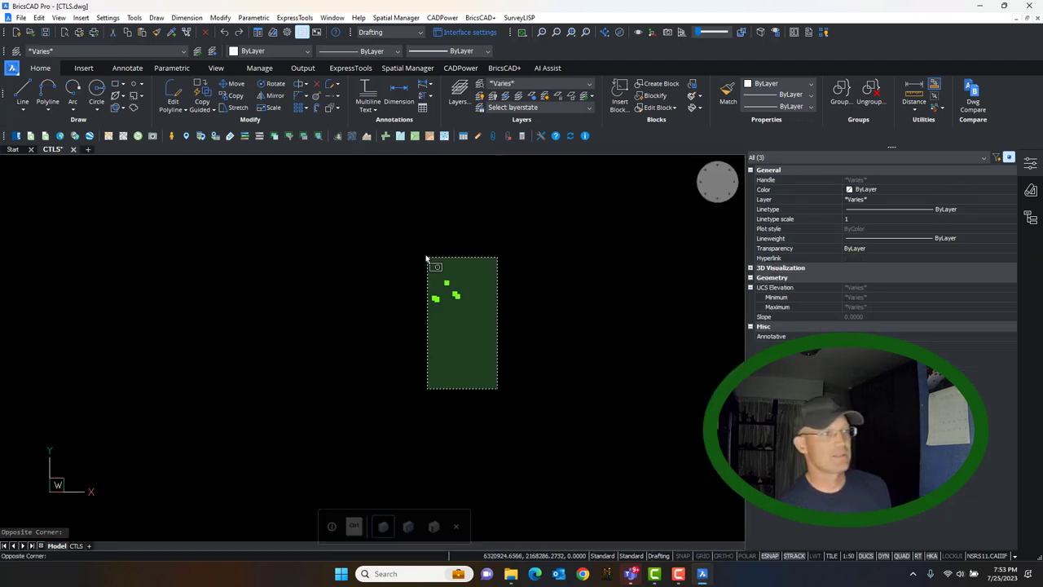
left_click(425, 256)
key("Delete")
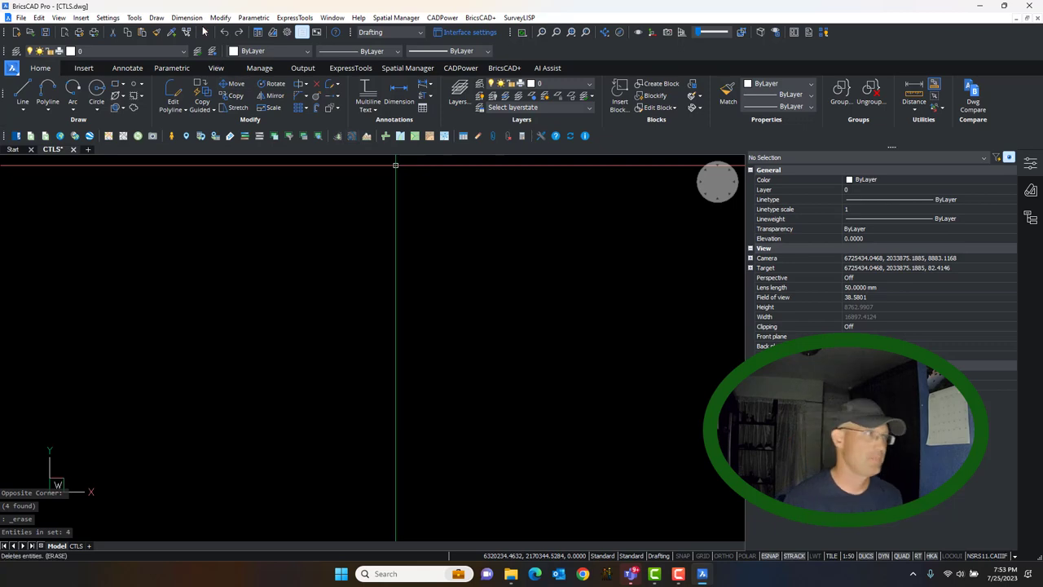
Rename the layer $0$SURVEY-TOPO-EDGE-OF-ROAD to XREF-CONTROL ANNO and set its color to blue
left_click(134, 17)
left_click(303, 34)
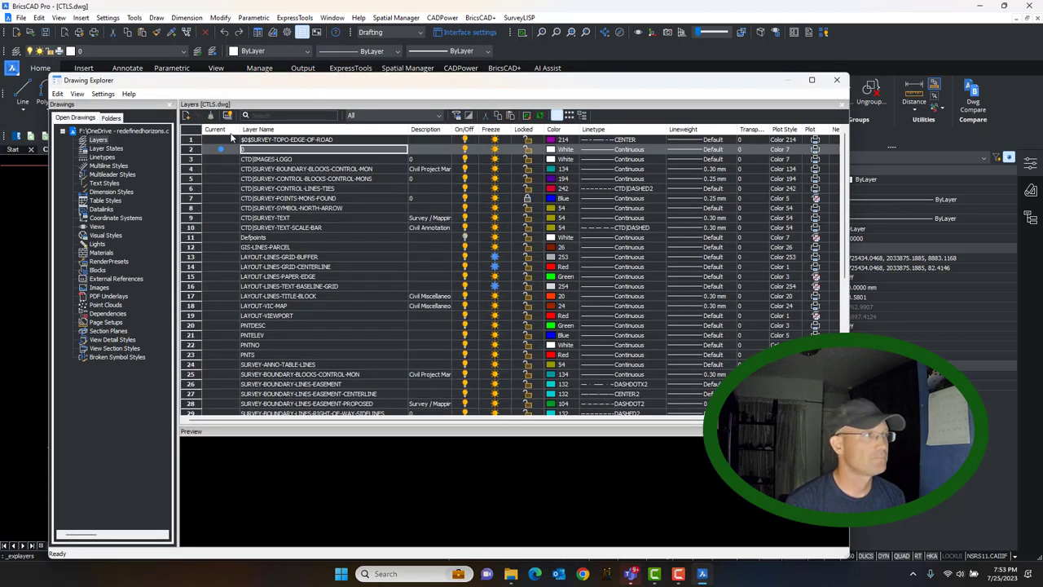
left_click(283, 140)
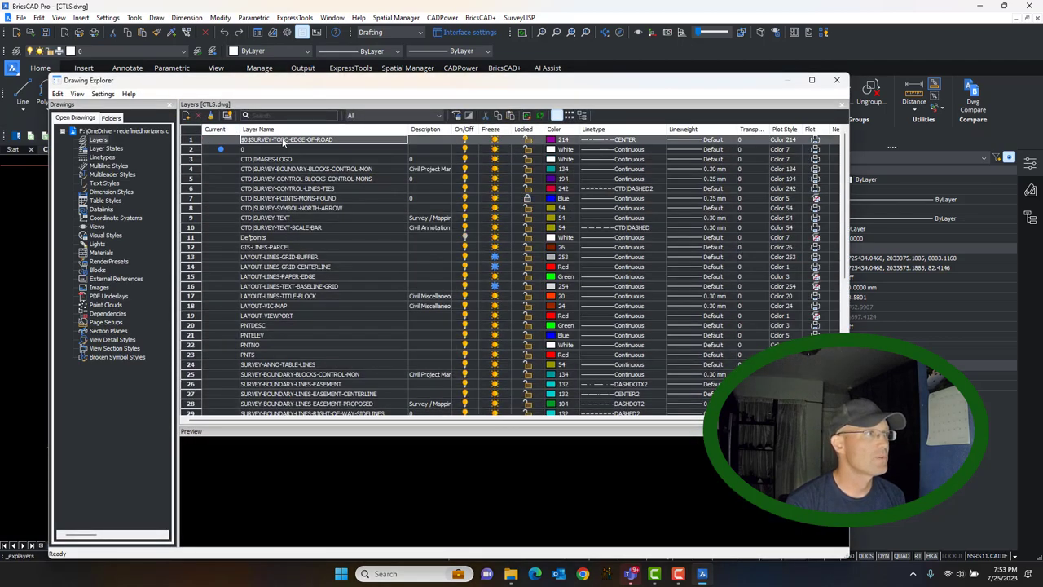
left_click(340, 147)
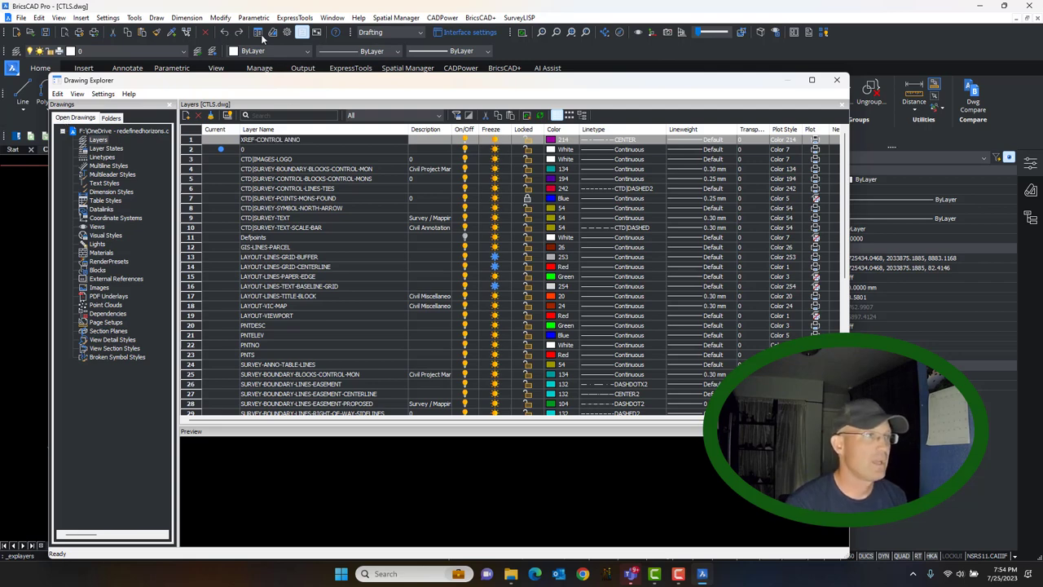
left_click(553, 139)
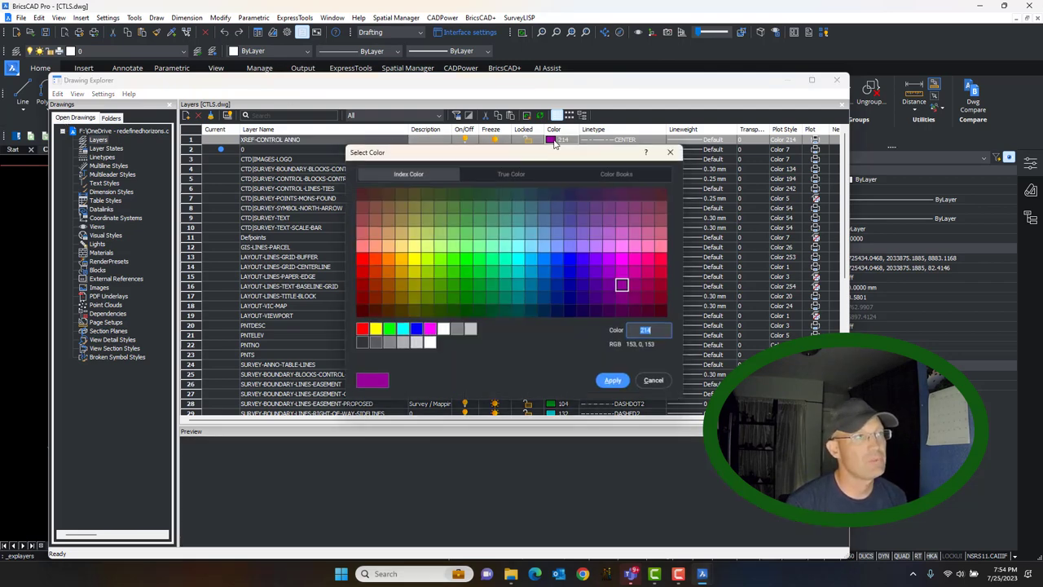
left_click(613, 381)
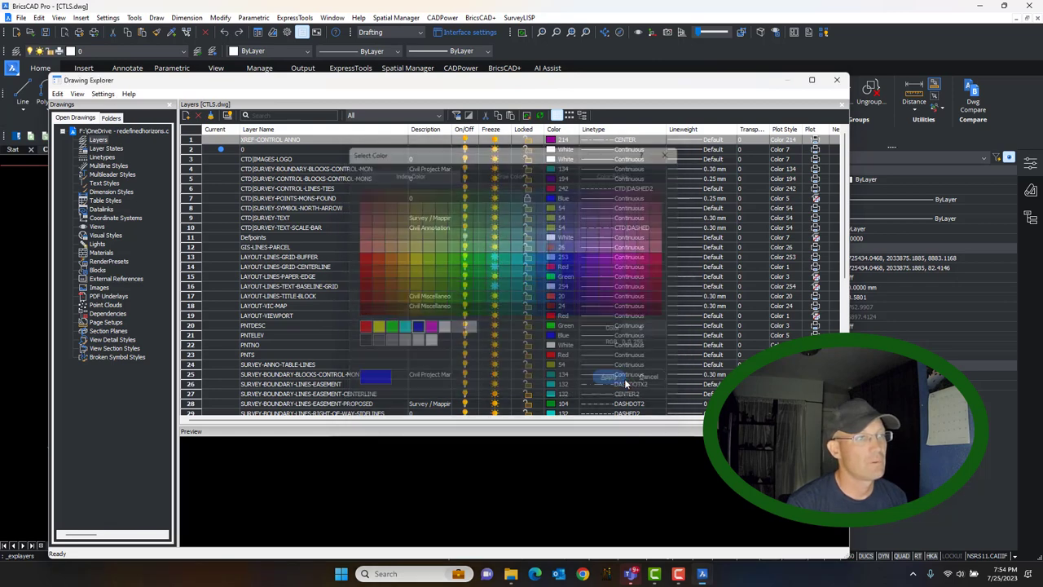
left_click(836, 84)
Detach the missing UAV ORTHO external reference from the control sheet drawing
type("xref")
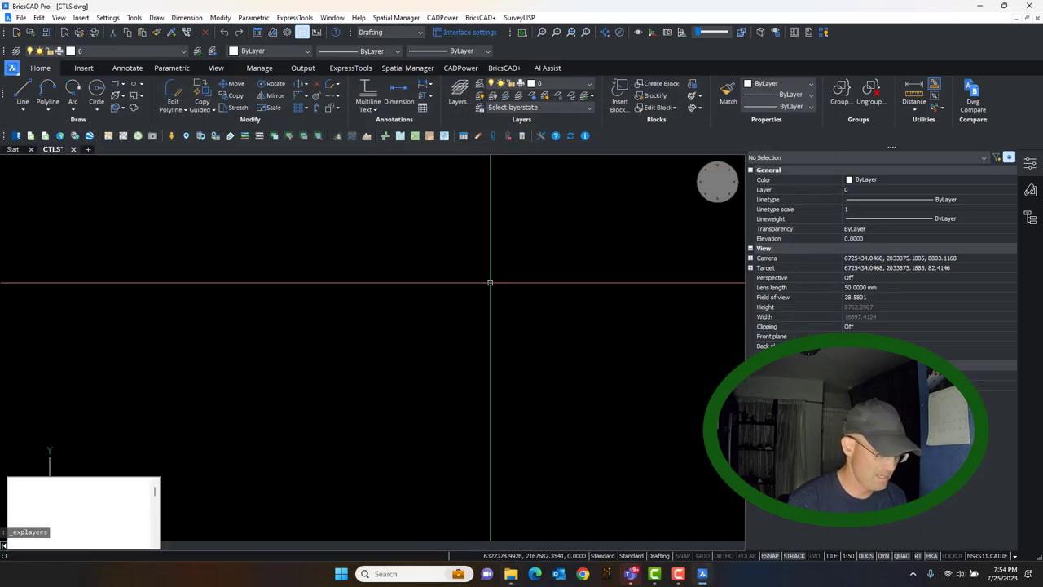
key("Return")
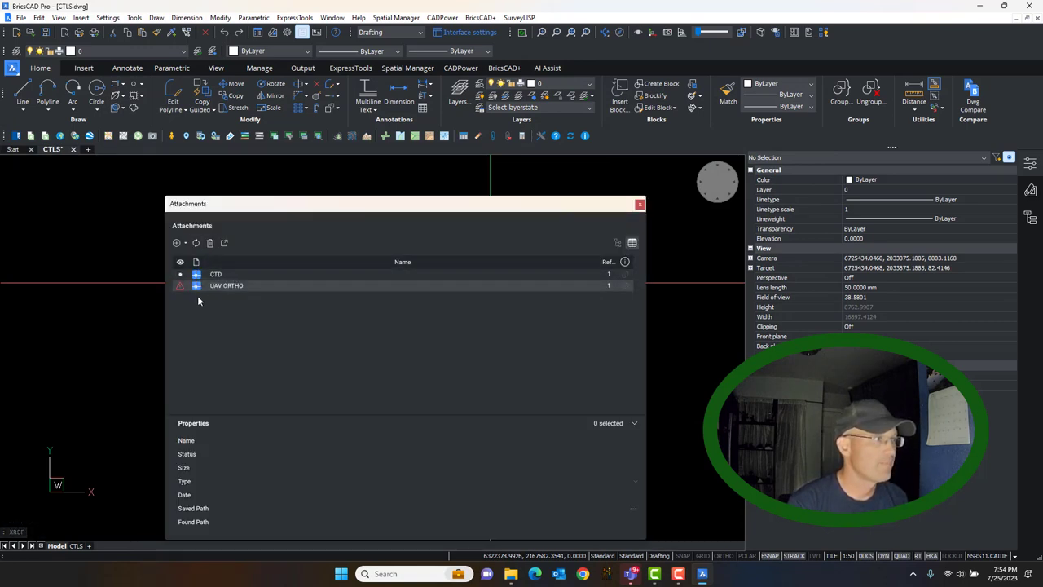
left_click(199, 288)
right_click(245, 286)
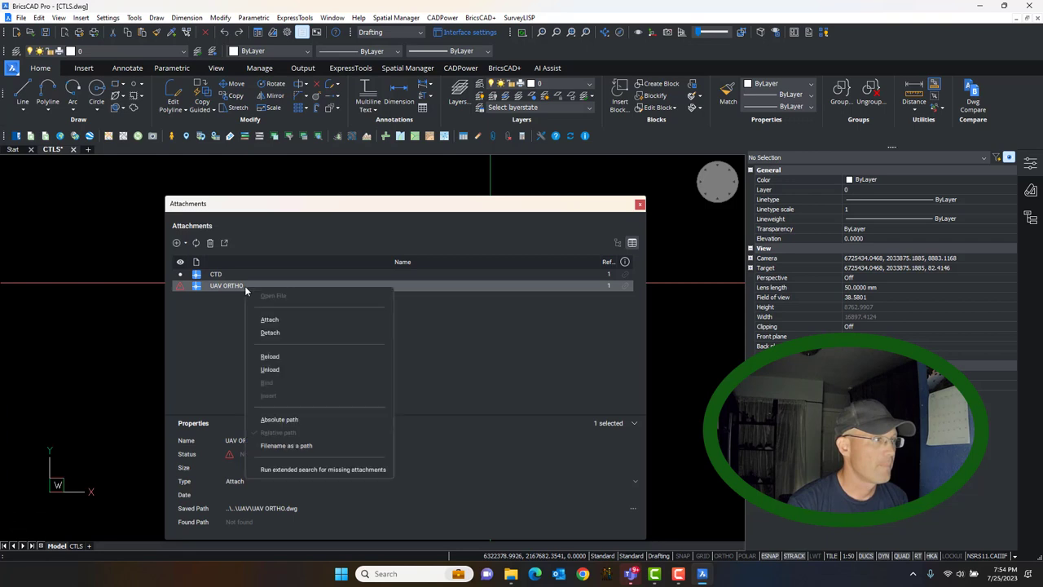
left_click(264, 330)
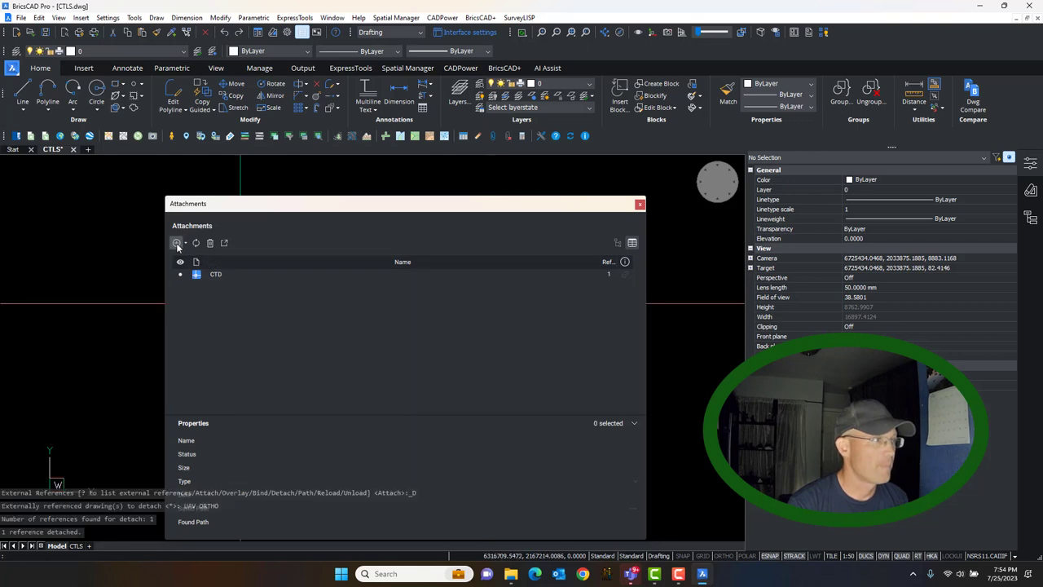
Start attaching a reference drawing, browse to the project's Field\Control folder, and delete SLB LABELS.dwg there
left_click(176, 243)
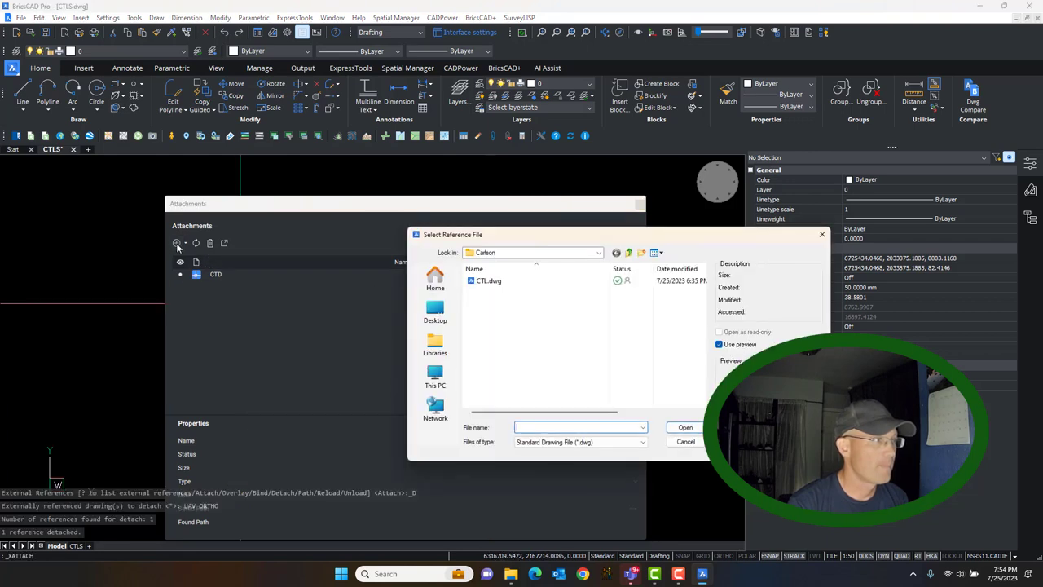
left_click(628, 253)
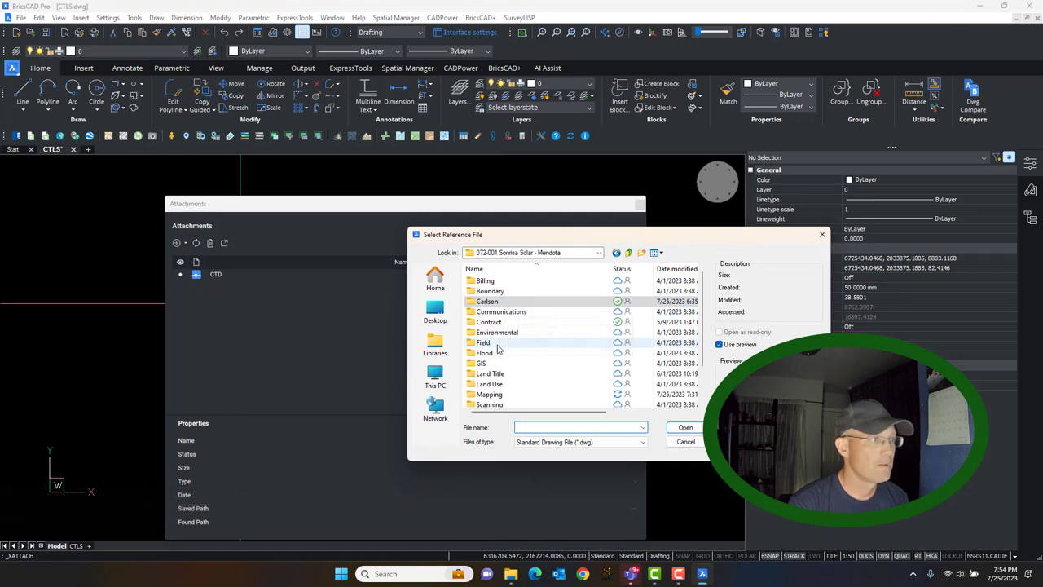
double_click(488, 322)
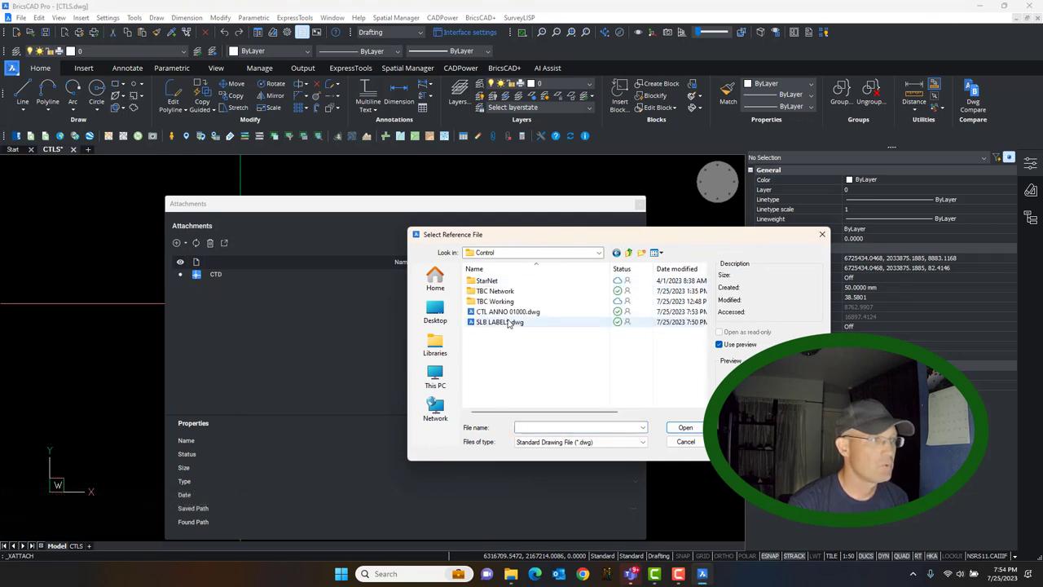
left_click(503, 323)
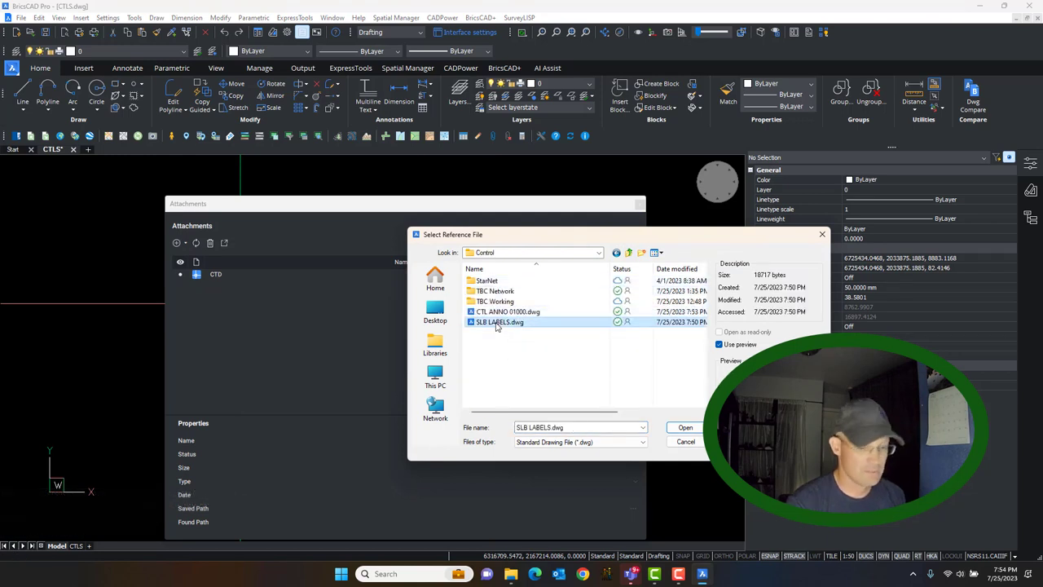
key("Delete")
Attach CTL ANNO 01000.dwg as an external reference with a relative path, inserted at 0,0,0 with scale 1 and rotation 0
left_click(527, 318)
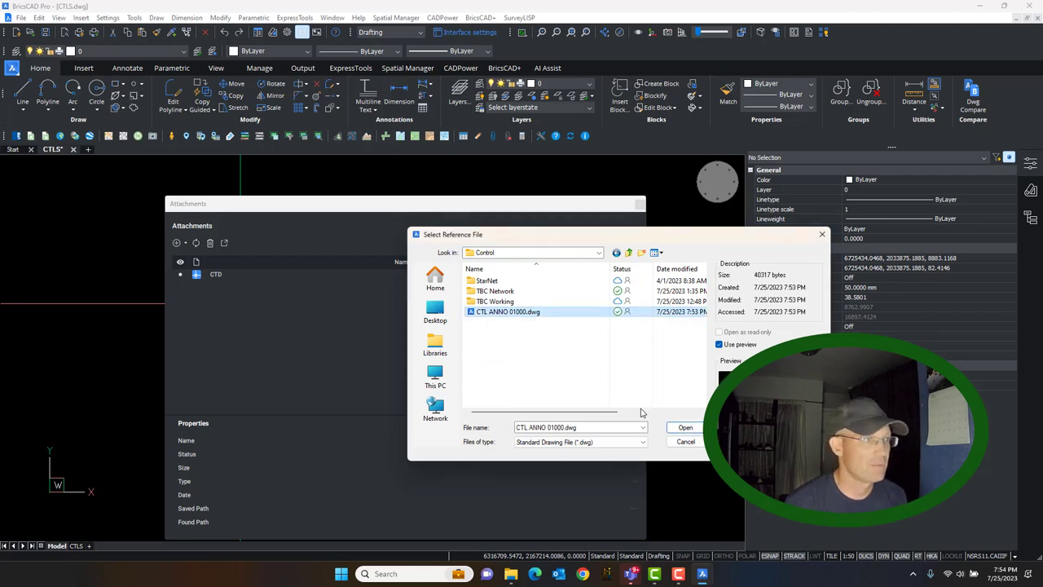
left_click(672, 426)
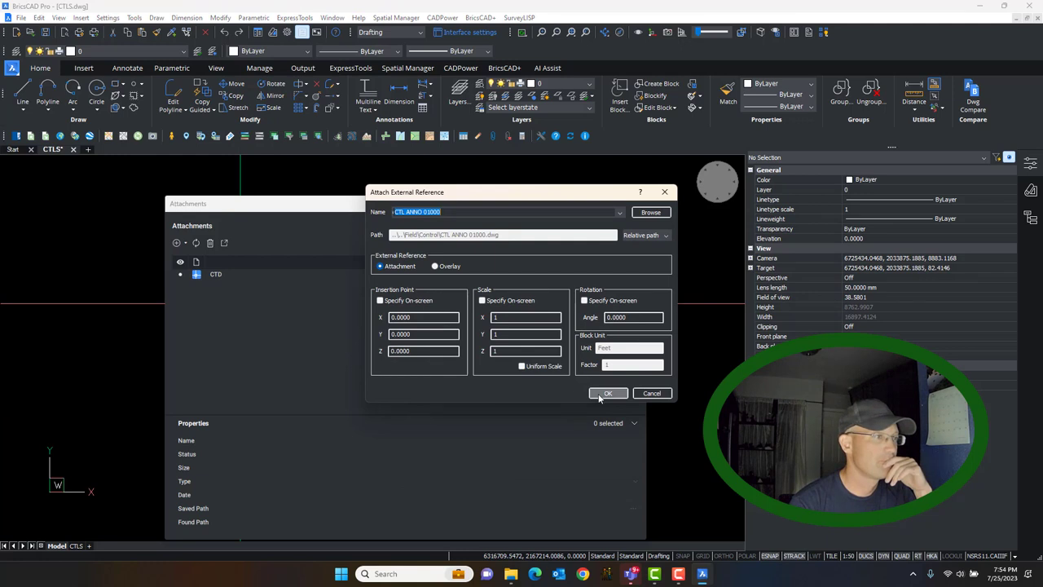
left_click(607, 393)
left_click(642, 204)
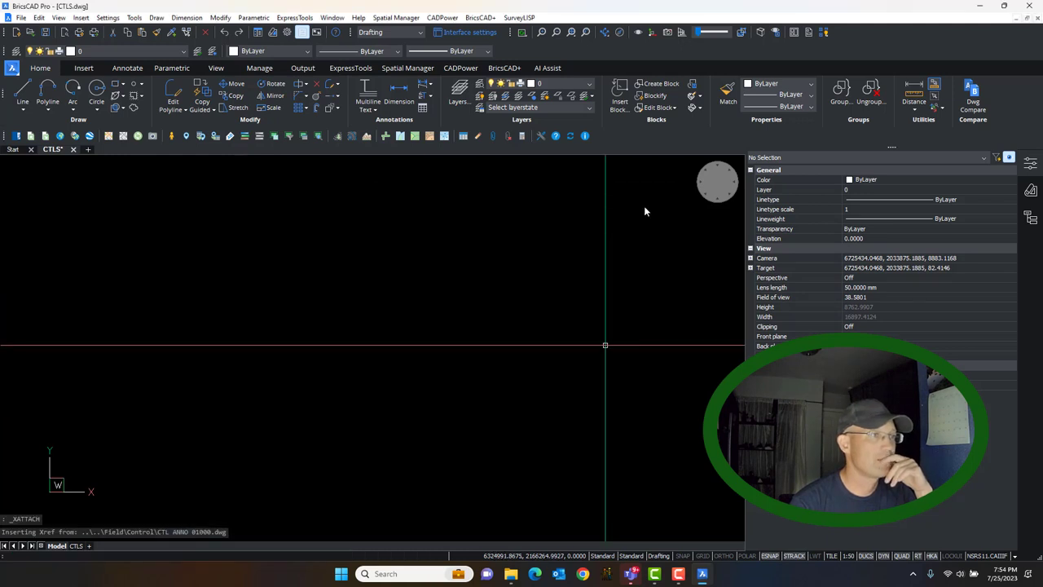
Erase the old CTD external reference with point labels 1125 and 1104 from model space
middle_click(388, 333)
middle_click(388, 332)
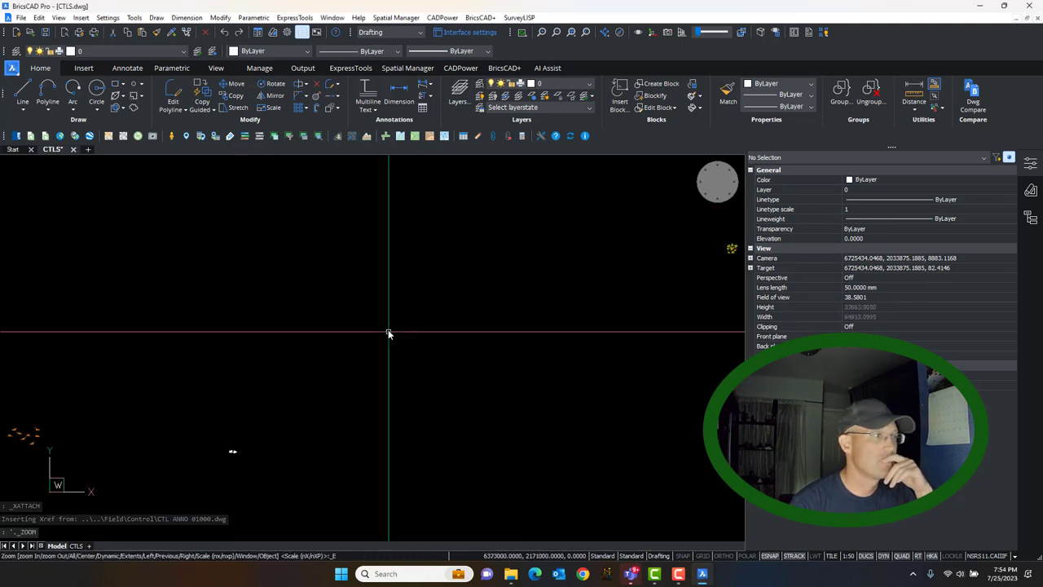
middle_click_drag(215, 459, 366, 374)
scroll(366, 375, "up", 10)
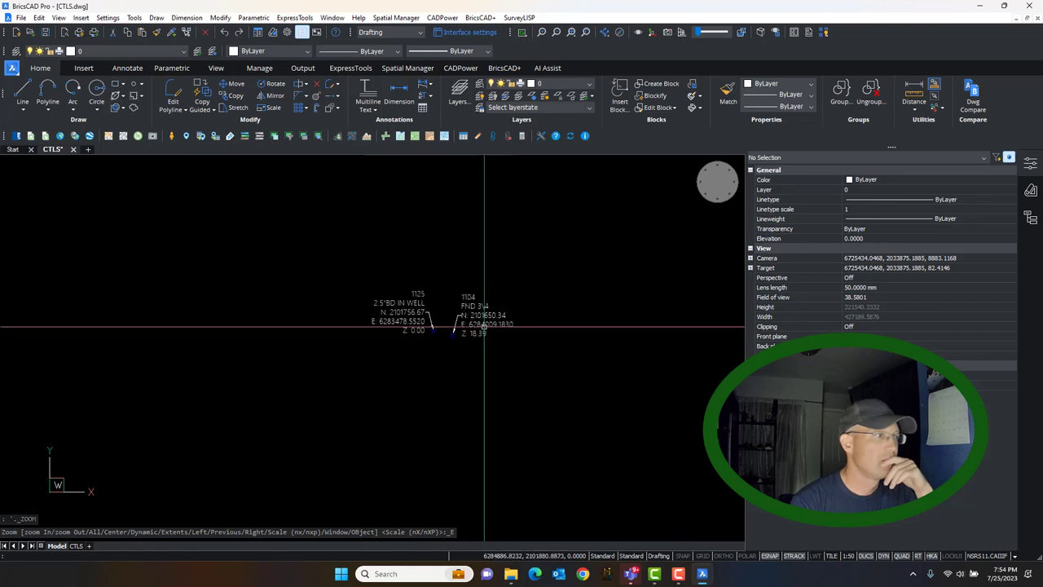
scroll(479, 319, "down", 3)
left_click(610, 437)
left_click(373, 277)
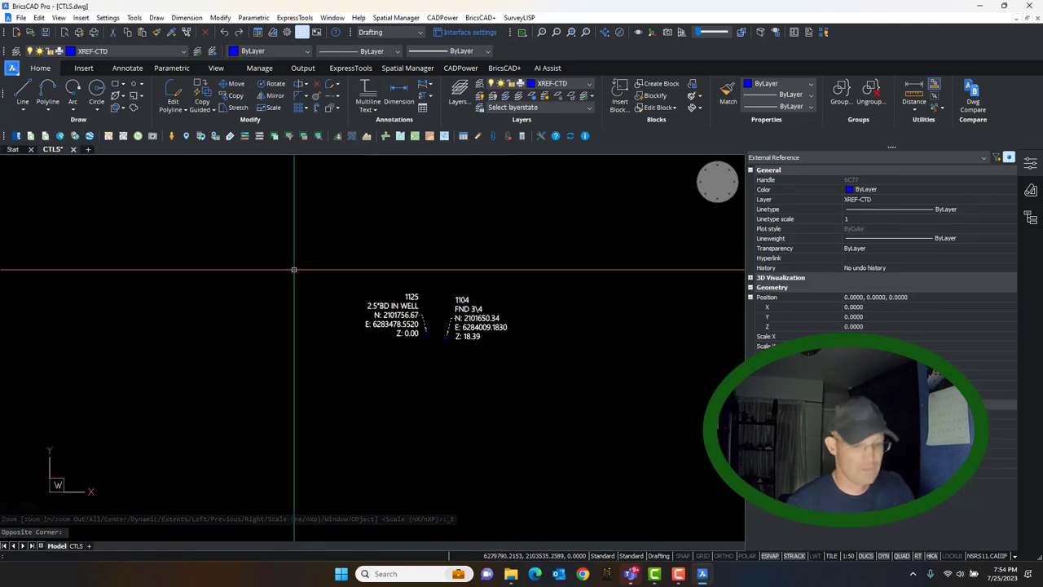
scroll(355, 269, "down", 1)
left_click(475, 354)
key("Delete")
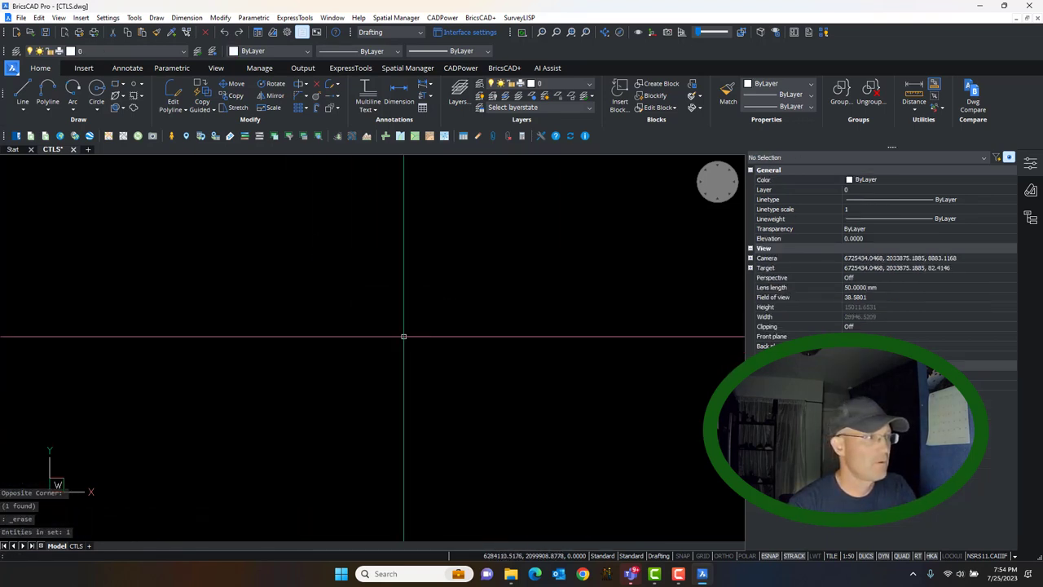
Assign the attached control annotation reference to the layer XREF-CONTROL ANNO and save the control sheet drawing
scroll(413, 352, "down", 3)
scroll(375, 350, "up", 5)
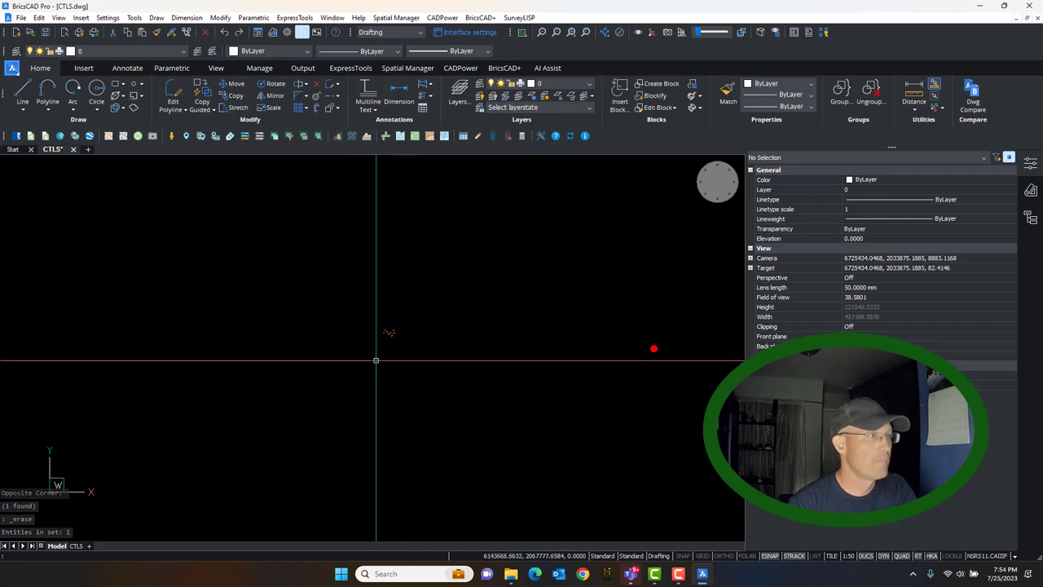
scroll(400, 369, "up", 5)
middle_click_drag(191, 303, 294, 401)
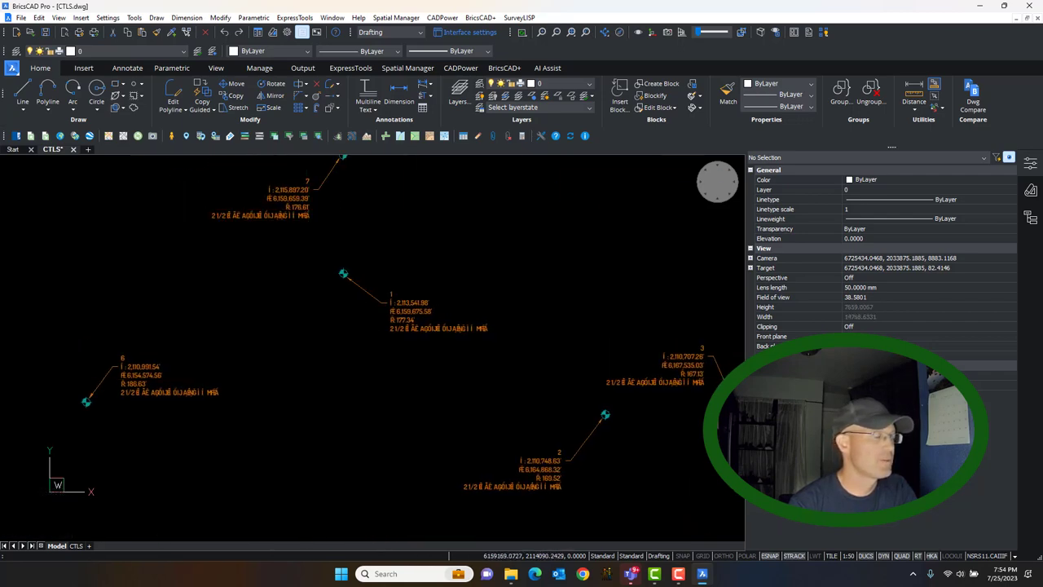
middle_click_drag(335, 175, 335, 275)
scroll(335, 275, "up", 5)
scroll(337, 269, "down", 4)
left_click(350, 329)
left_click(340, 302)
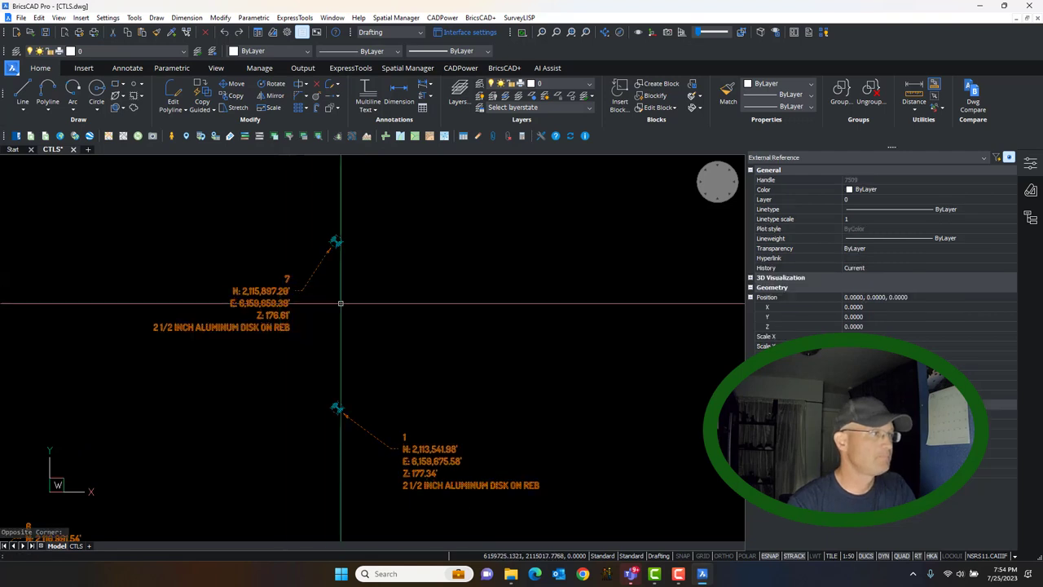
scroll(340, 301, "down", 1)
left_click(889, 200)
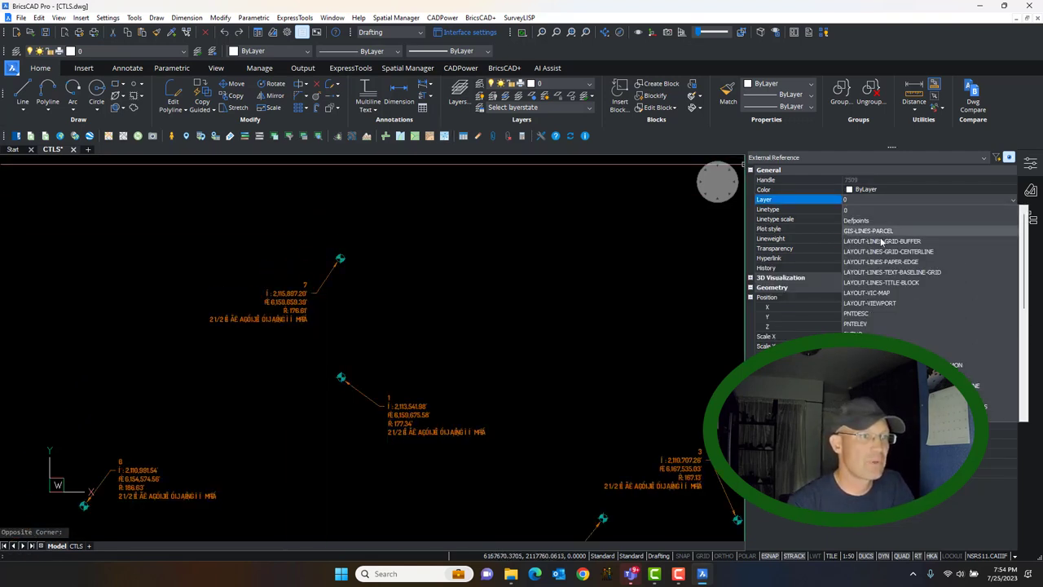
scroll(929, 277, "down", 3)
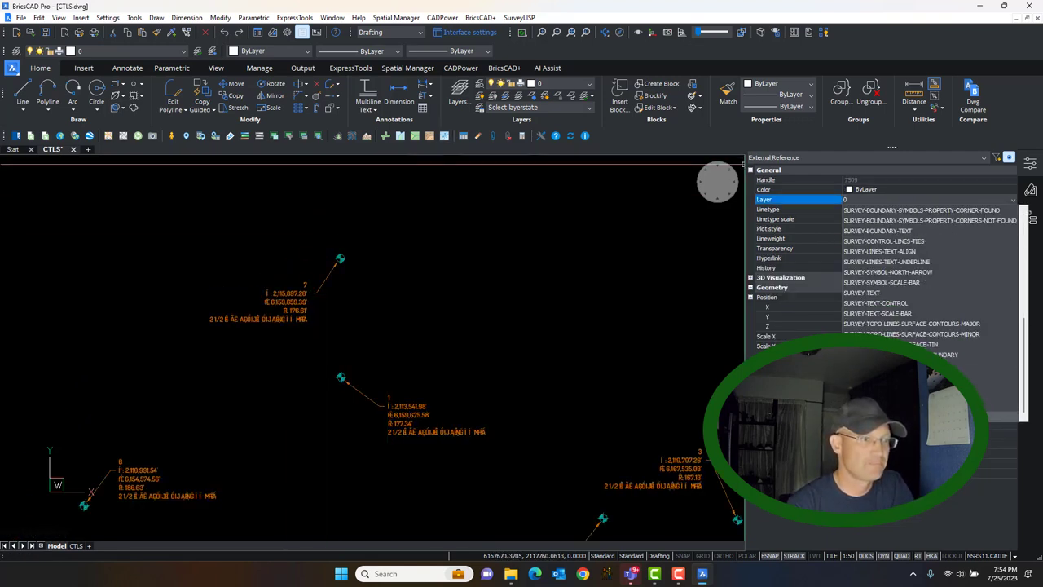
key("Escape")
key("Escape")
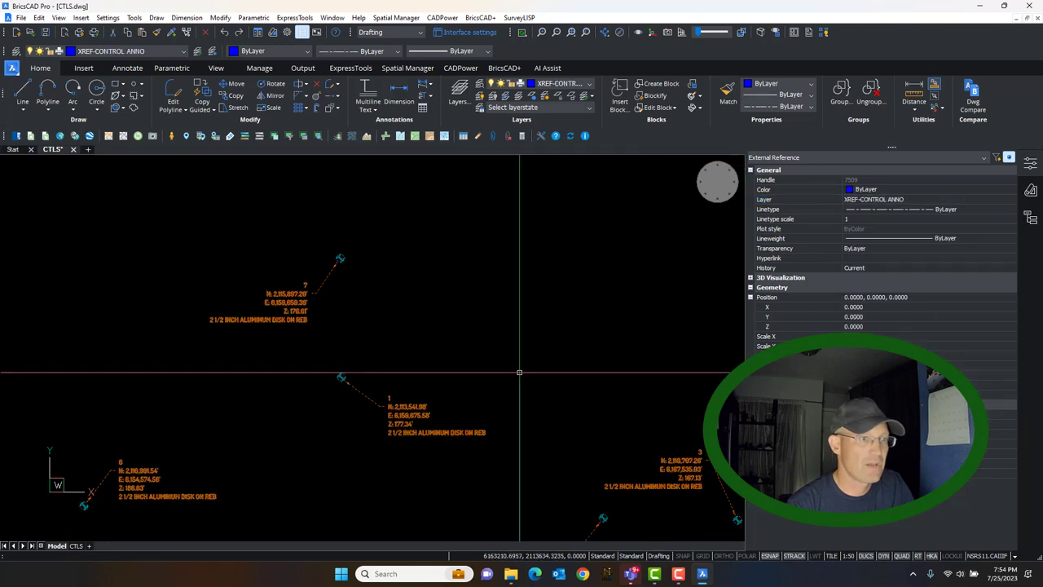
scroll(430, 318, "down", 5)
middle_click_drag(239, 339, 372, 381)
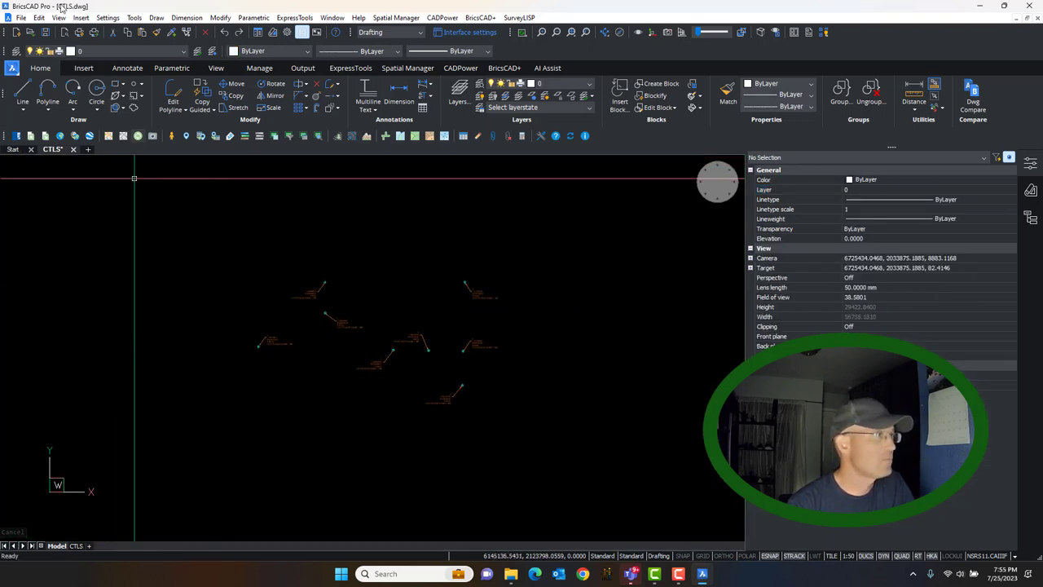
left_click(44, 31)
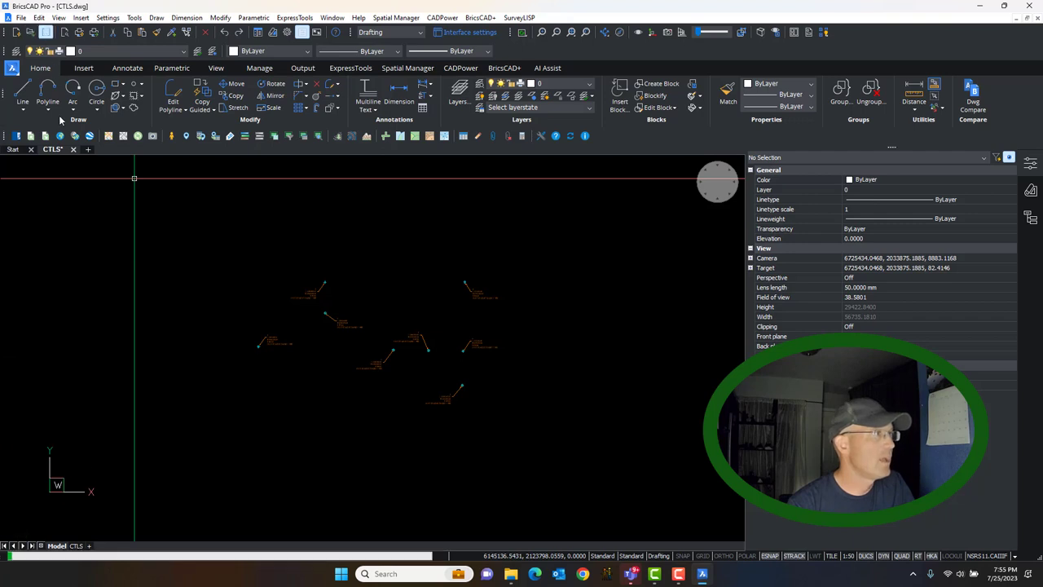
In the CTLS layout, fit the Local Control Points viewport to the control points and scale it to 1/1000XP
left_click(73, 545)
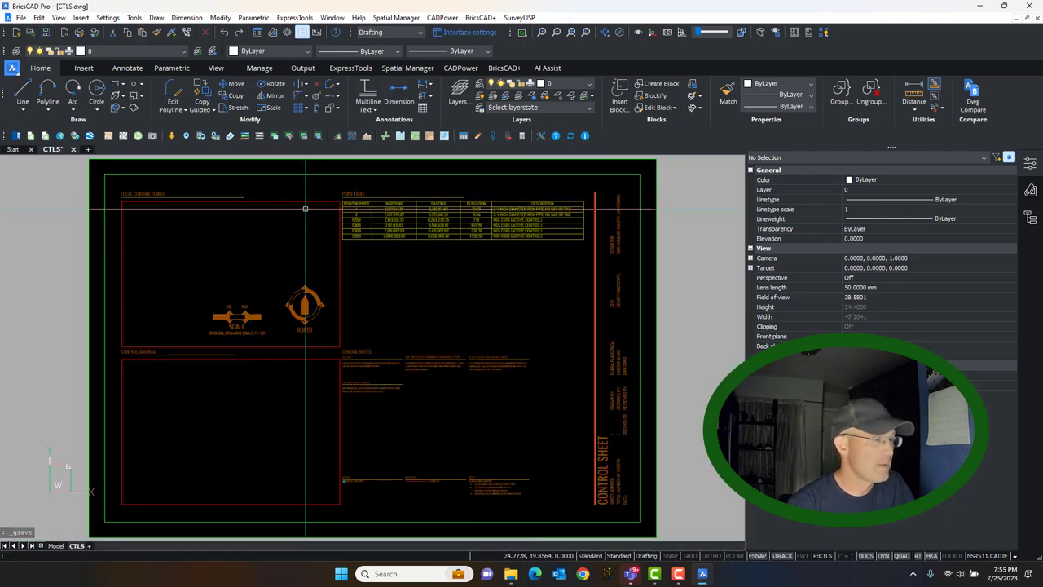
scroll(151, 222, "up", 3)
double_click(348, 301)
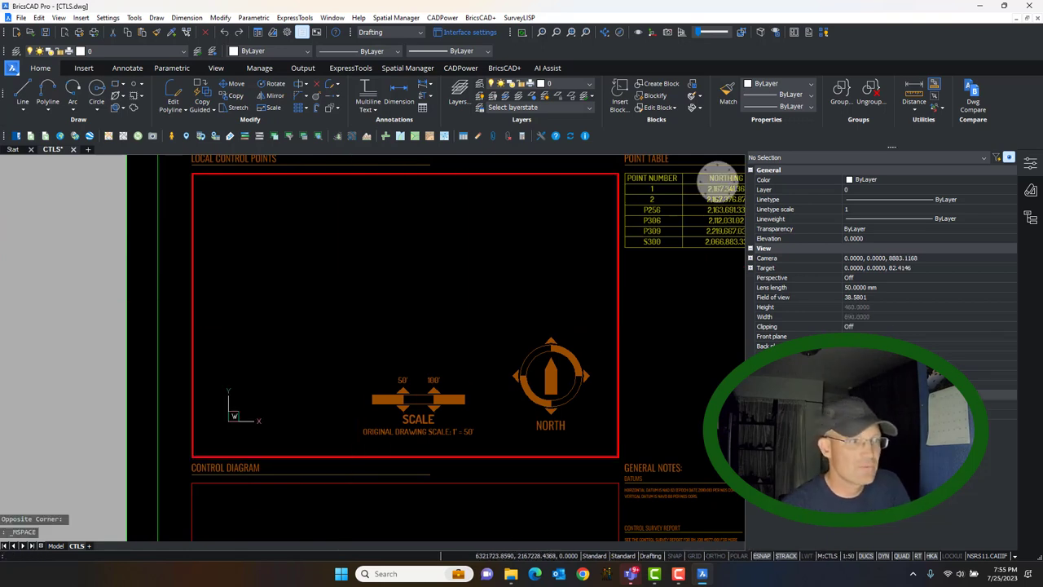
middle_click(445, 296)
middle_click(445, 296)
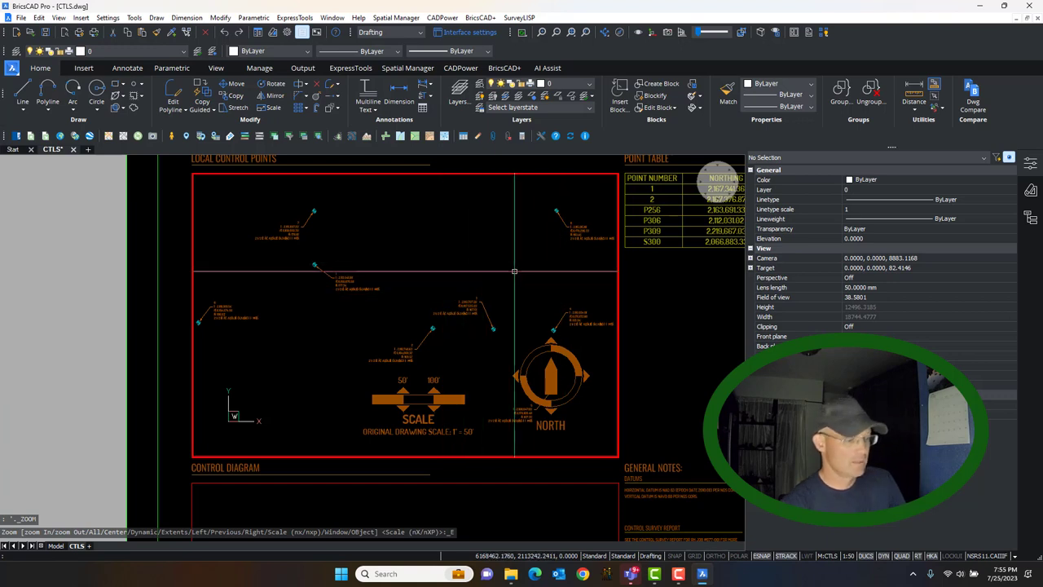
type("z")
key("Return")
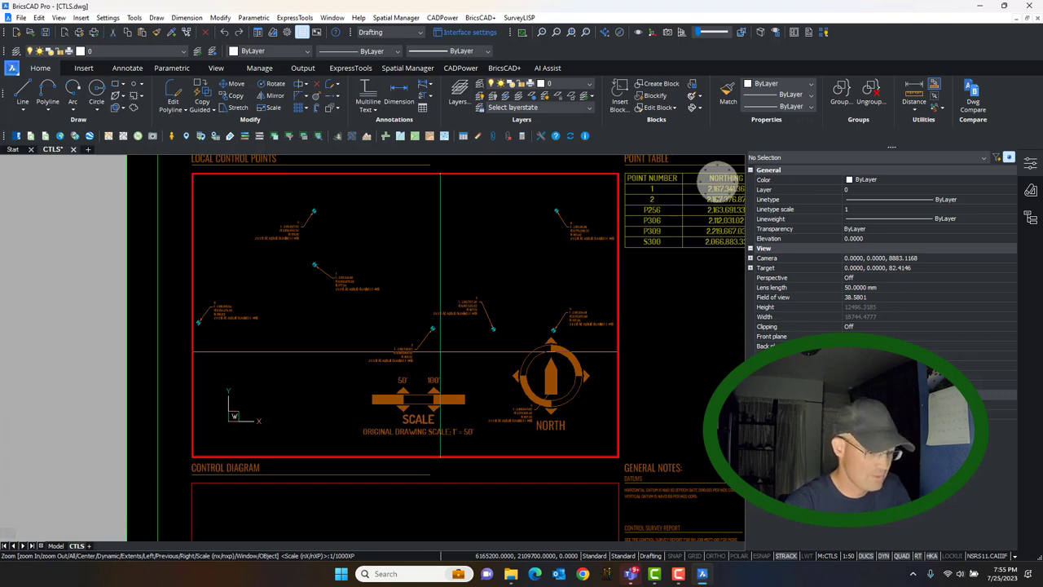
type("1/1000XP")
key("Return")
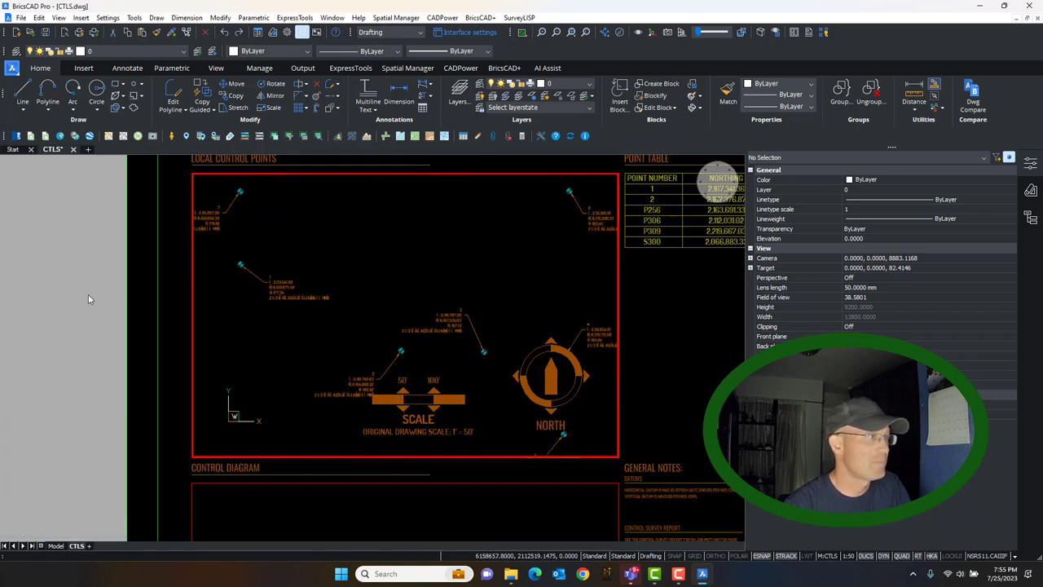
double_click(50, 298)
Examine the control sheet layout, including the viewports, point table, general notes and legend area
scroll(407, 277, "down", 3)
middle_click_drag(510, 357, 478, 354)
scroll(489, 326, "up", 2)
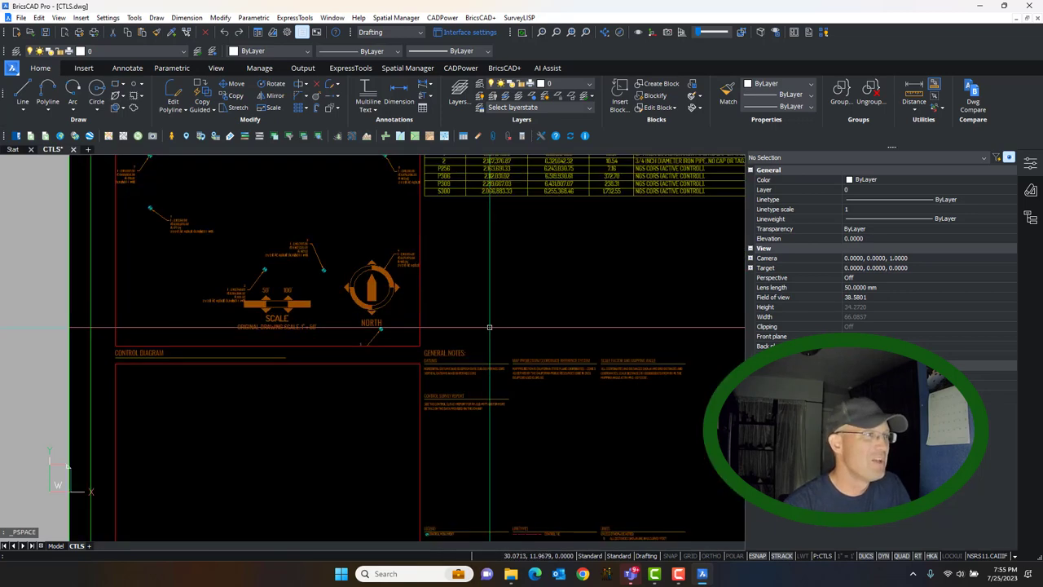
middle_click_drag(595, 425, 417, 523)
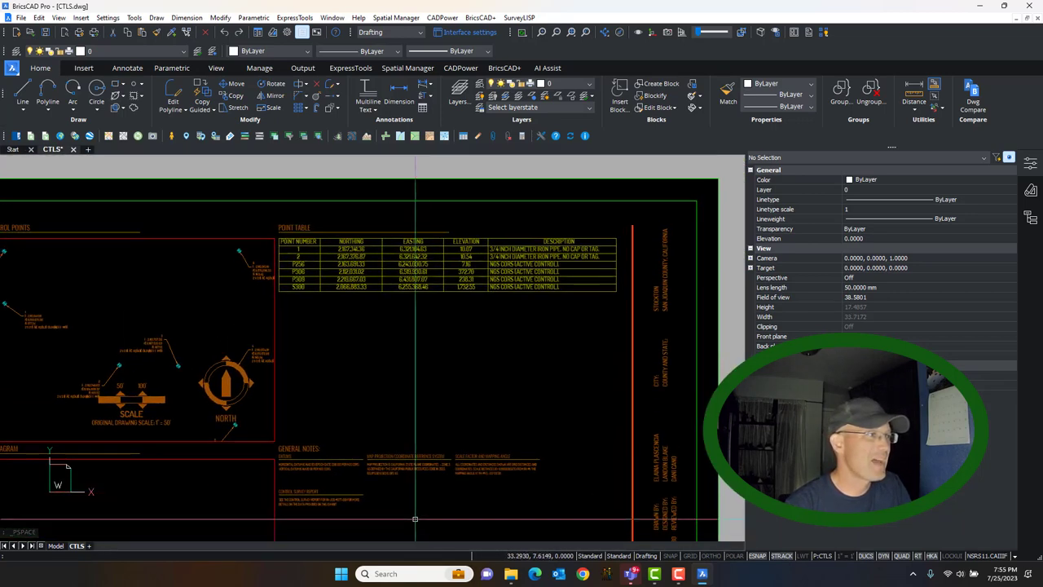
middle_click_drag(350, 389, 536, 391)
scroll(535, 391, "up", 1)
scroll(325, 359, "down", 2)
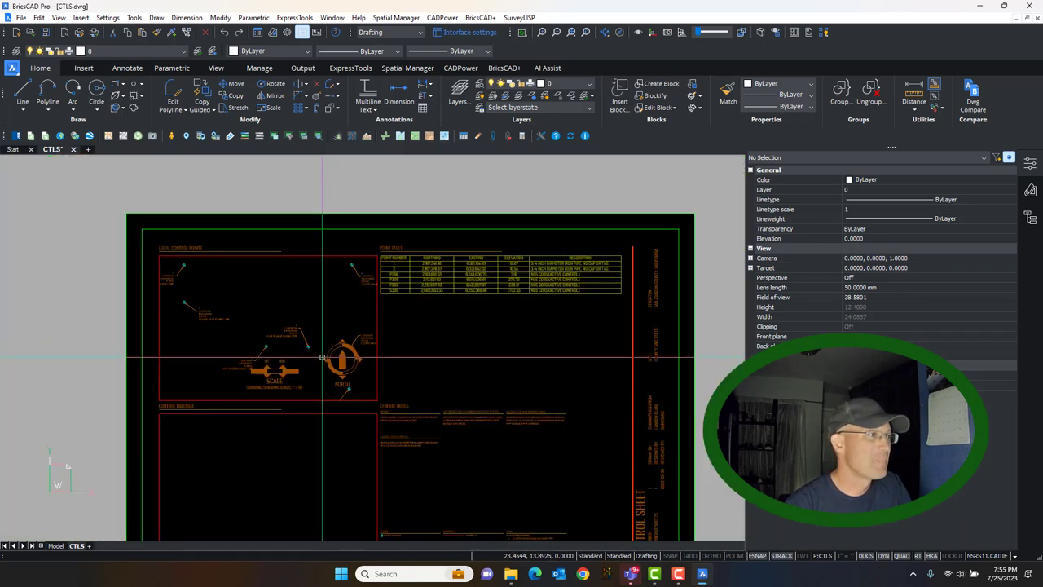
scroll(325, 389, "up", 2)
middle_click_drag(277, 331, 389, 322)
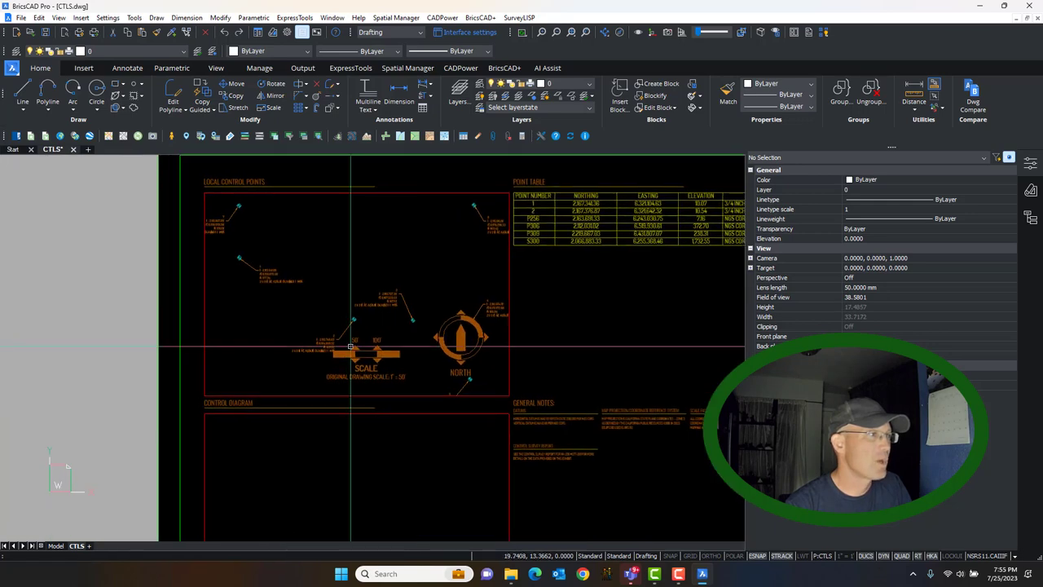
scroll(556, 352, "up", 2)
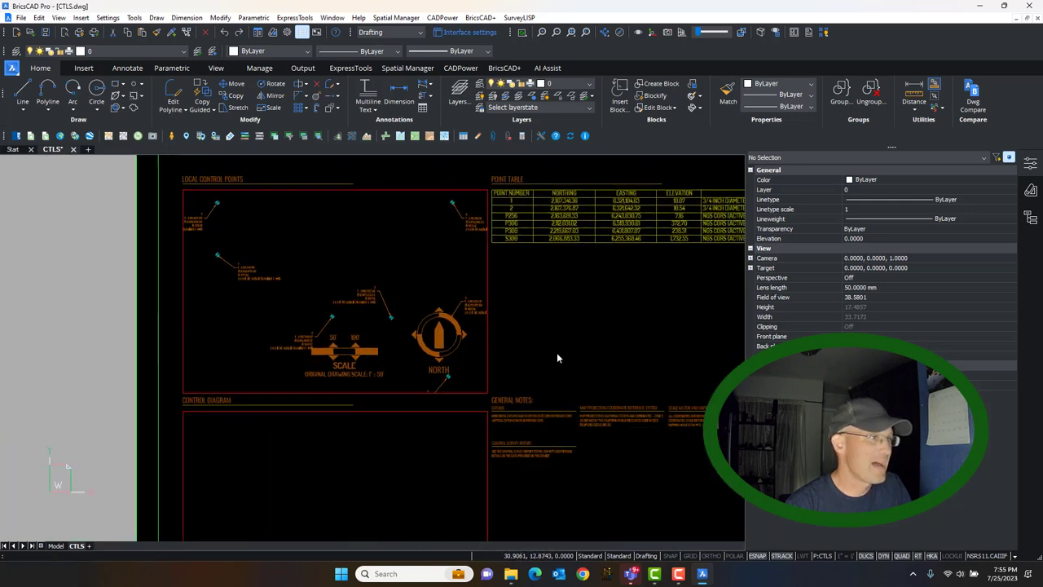
middle_click_drag(556, 352, 300, 329)
scroll(522, 314, "down", 4)
scroll(505, 359, "up", 4)
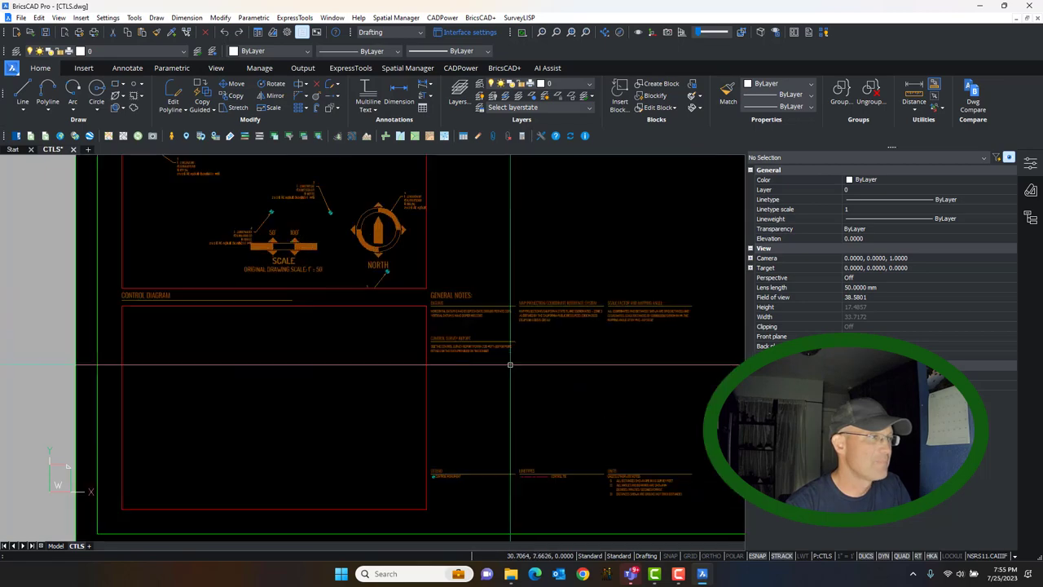
scroll(521, 346, "down", 4)
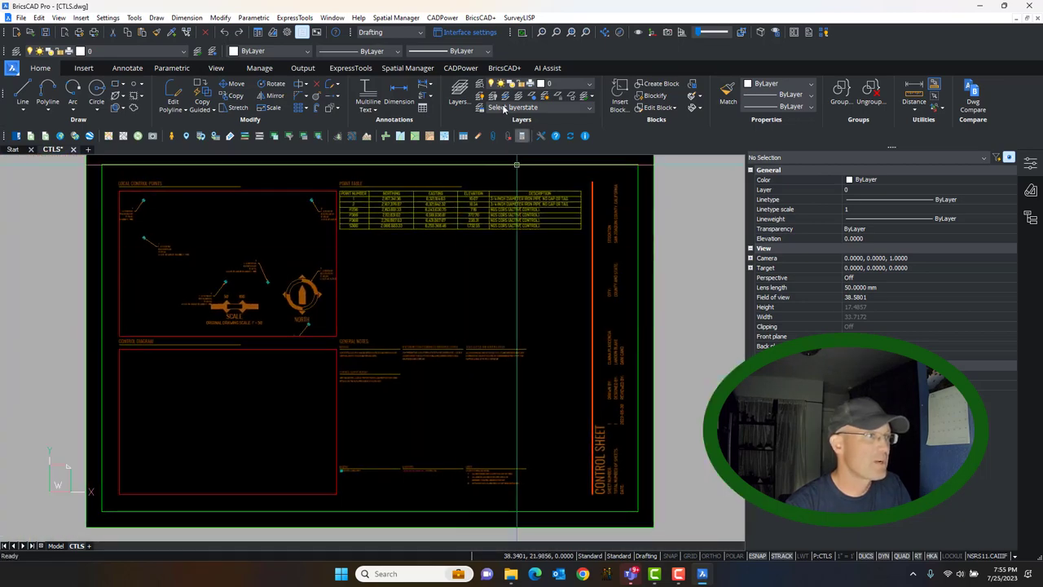
Thaw all layers so the layout grid lines show on the control sheet
left_click(545, 96)
scroll(399, 367, "up", 5)
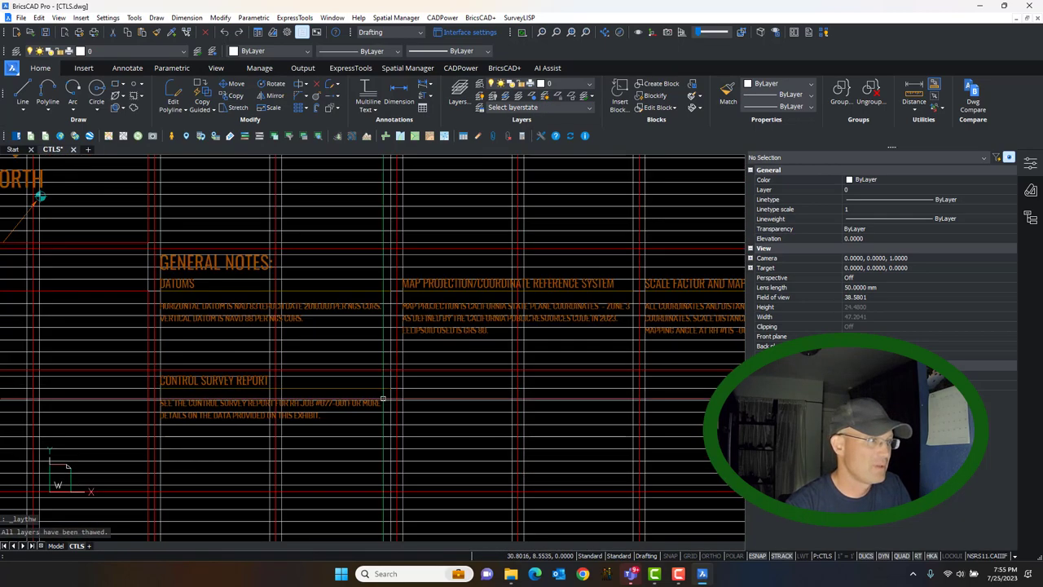
scroll(359, 341, "down", 3)
scroll(269, 277, "up", 5)
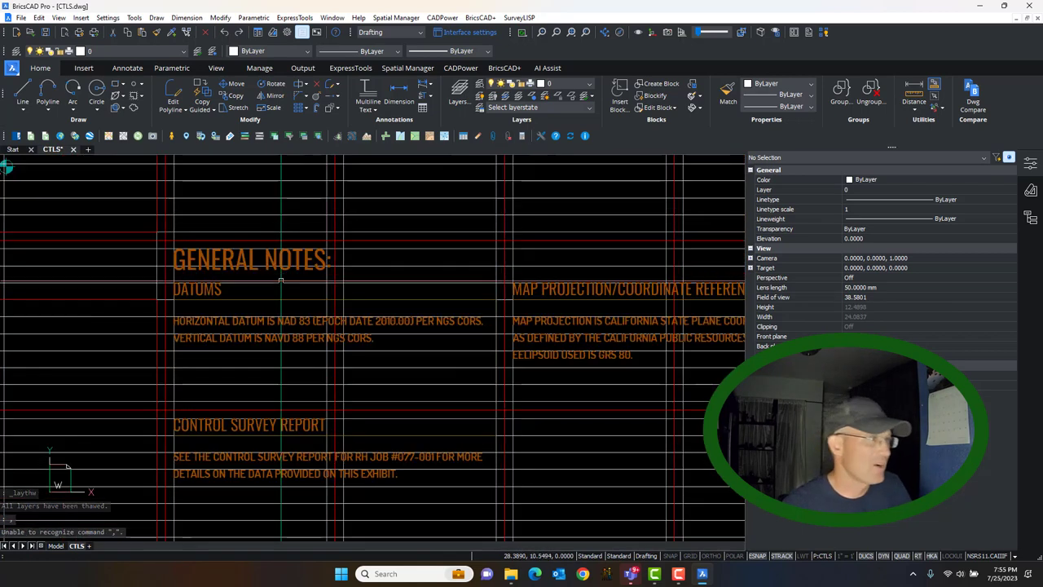
Move the General Notes block down the sheet, aligning its upper-left corner with the layout grid above the legend
key("comma")
key("Return")
key("Escape")
key("m")
key("Return")
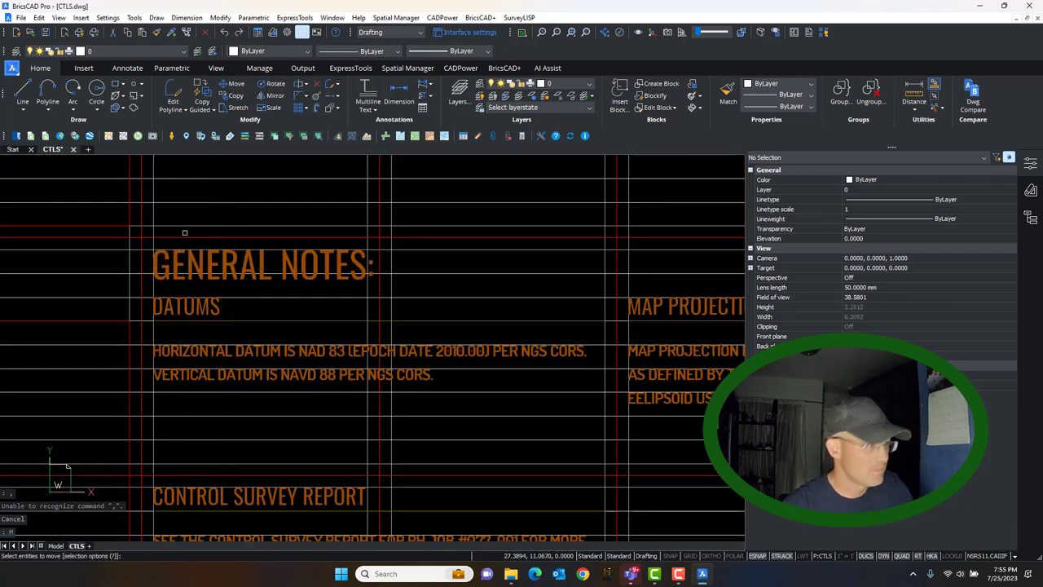
scroll(147, 218, "down", 4)
left_click(166, 241)
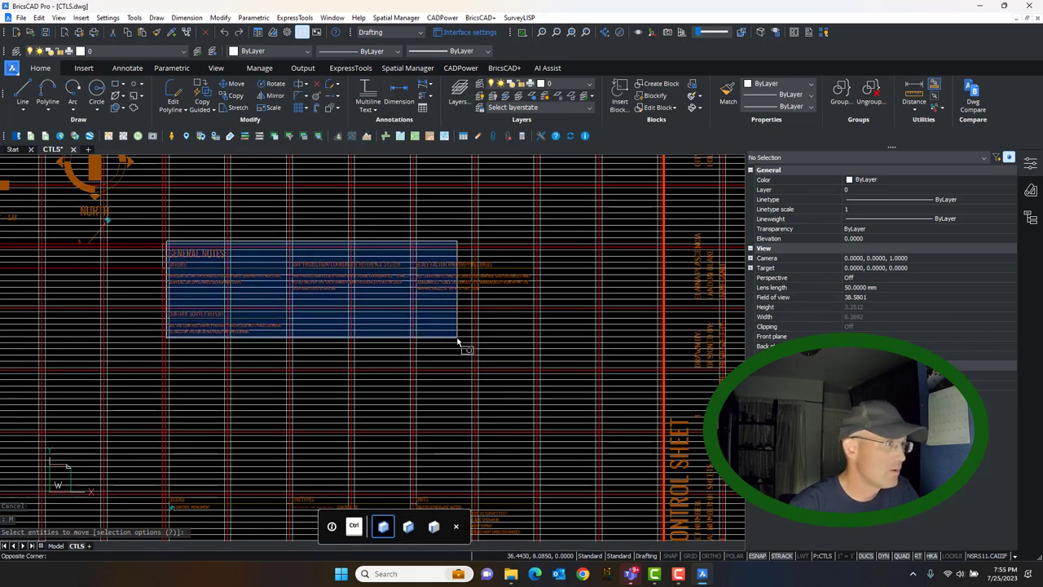
left_click(637, 440)
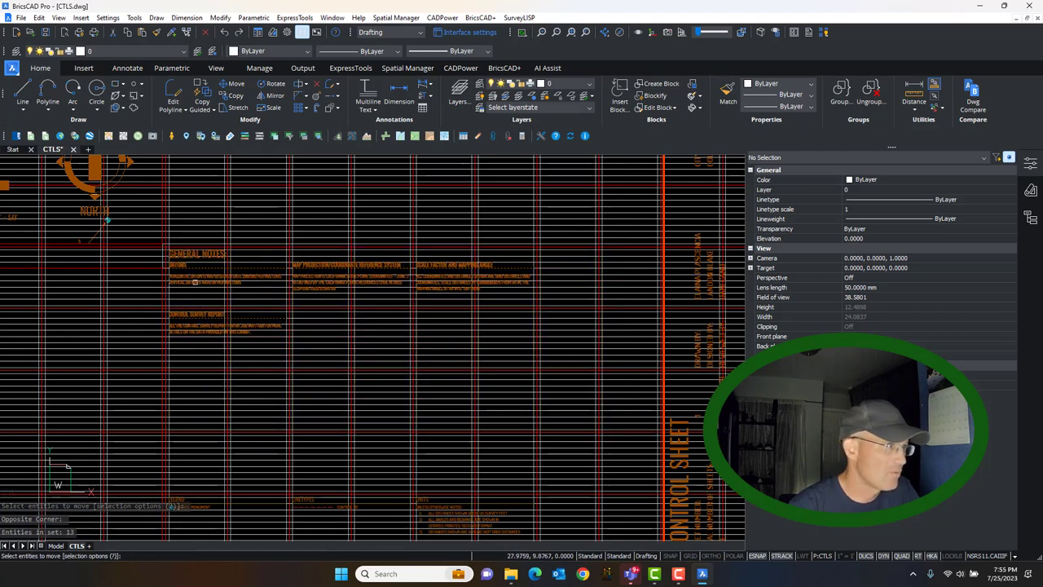
scroll(195, 282, "up", 6)
left_click(173, 196)
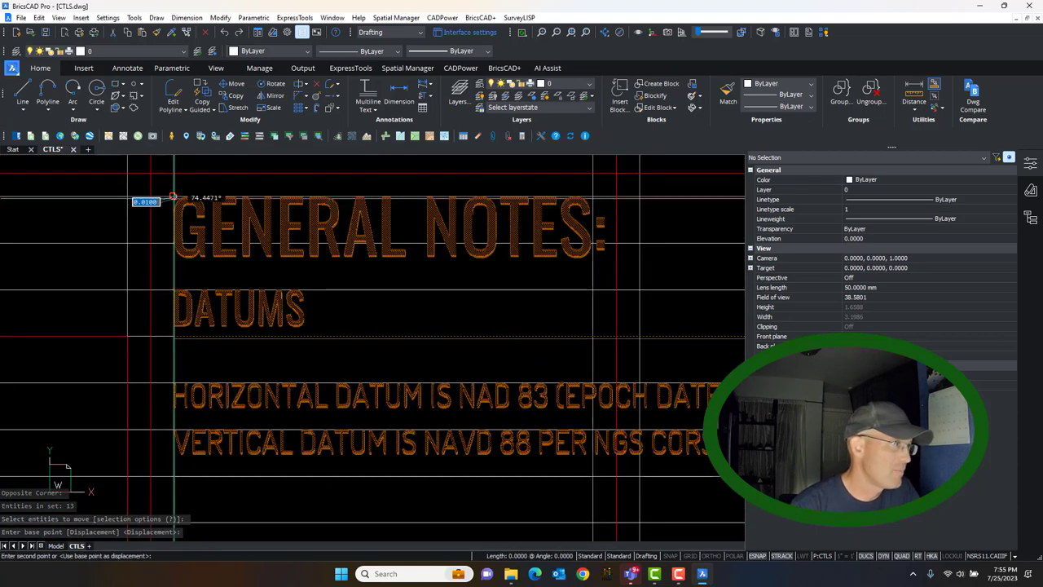
scroll(174, 261, "down", 6)
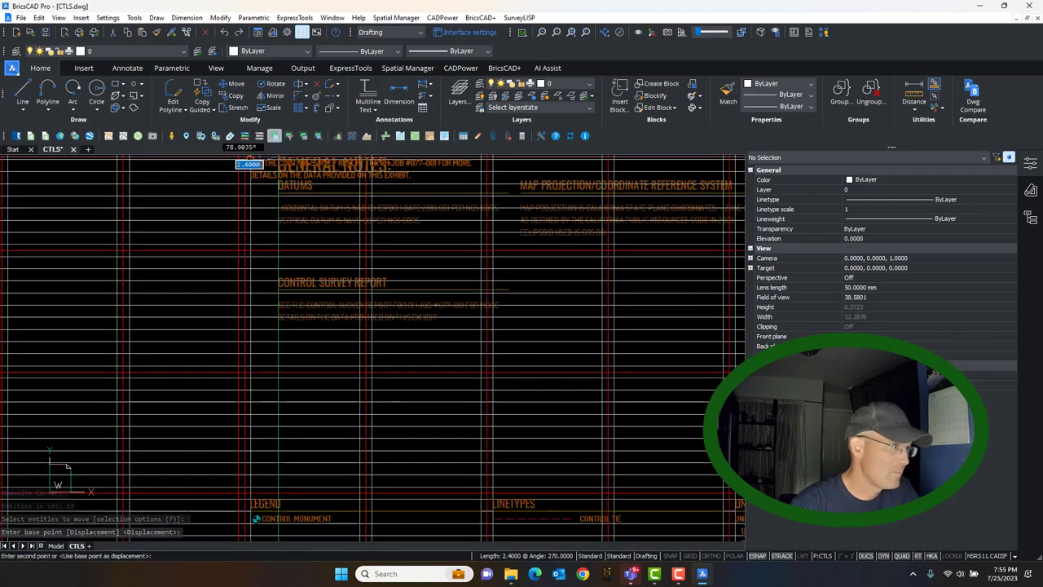
scroll(274, 239, "up", 5)
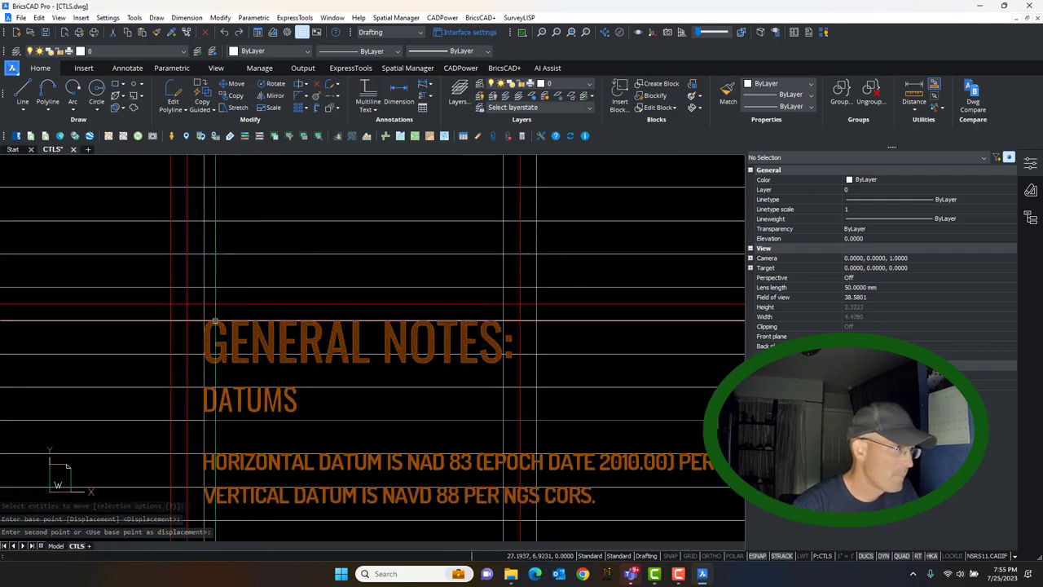
Move the point table with its title down to the grid corner below the Local Control Points viewport and above the General Notes
scroll(424, 303, "down", 8)
scroll(412, 289, "up", 6)
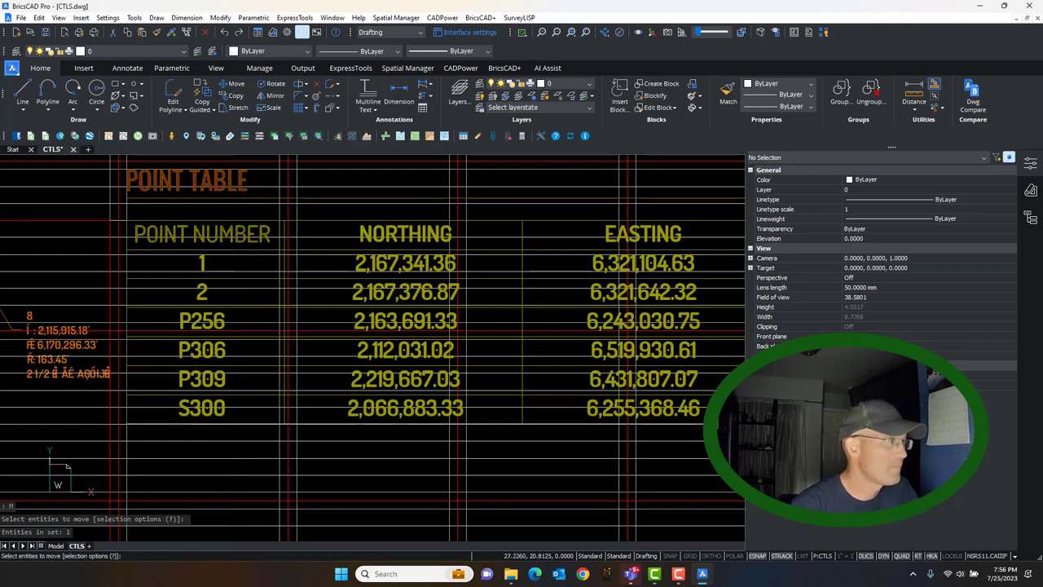
scroll(125, 169, "up", 4)
left_click(123, 169)
scroll(167, 217, "down", 8)
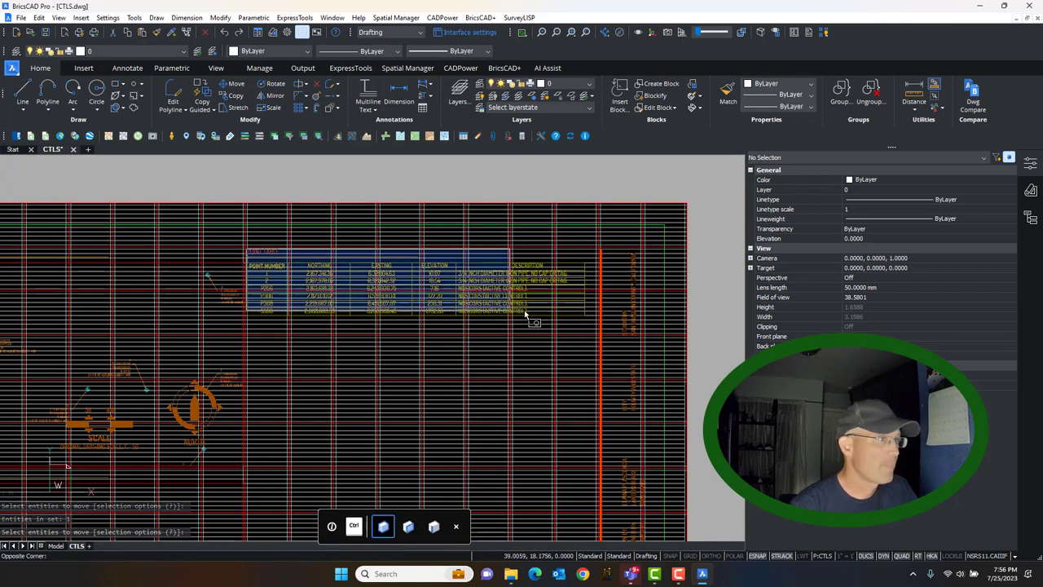
scroll(256, 255, "up", 5)
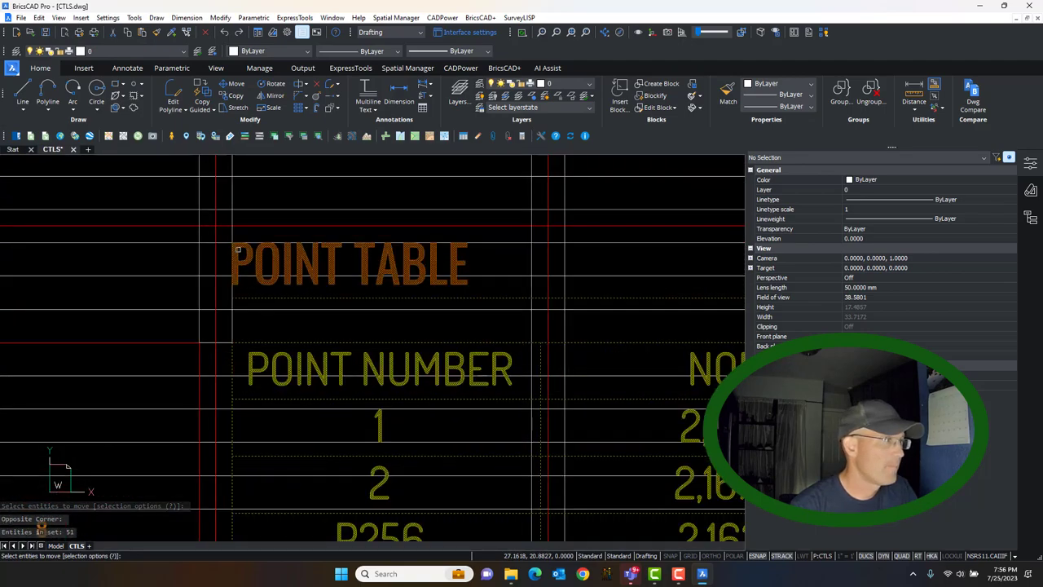
left_click(232, 242)
scroll(237, 244, "down", 7)
middle_click_drag(309, 398, 330, 185)
middle_click_drag(330, 342, 335, 183)
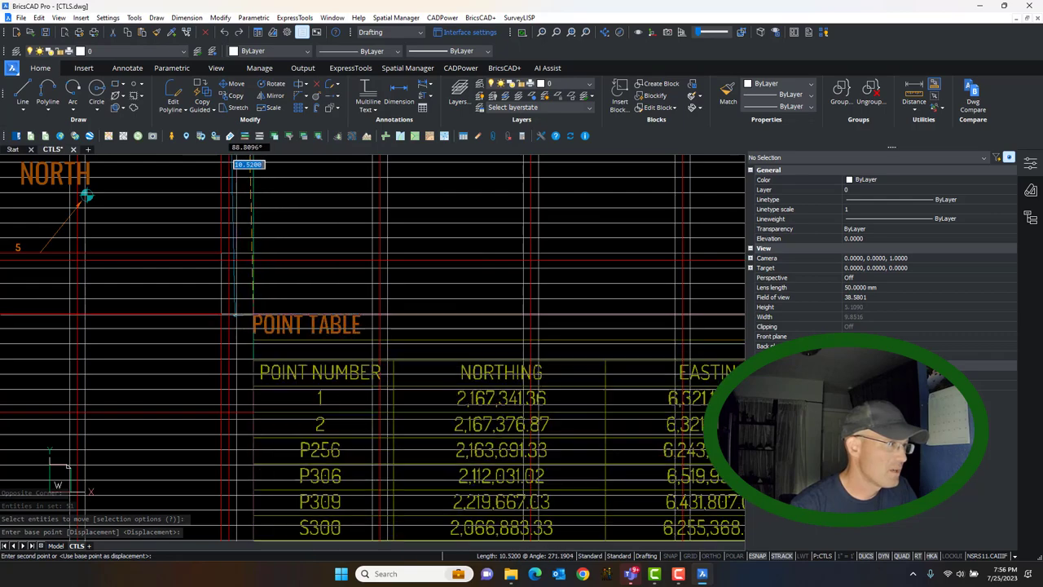
scroll(220, 265, "down", 2)
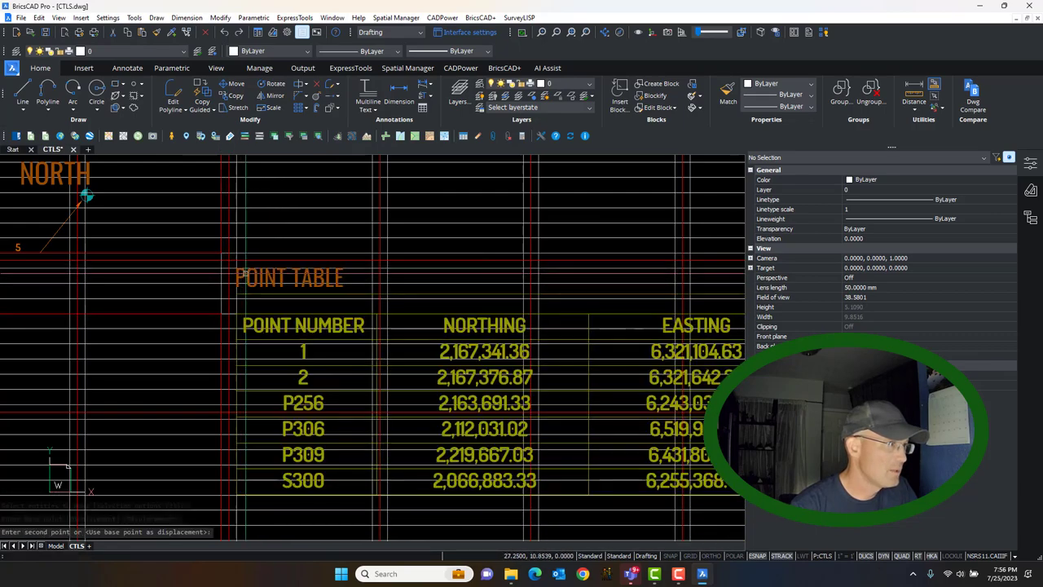
Widen the Local Control Points viewport about 16 units to the grid line beside the title block and restore the previous layer settings
scroll(370, 244, "down", 6)
scroll(383, 211, "up", 4)
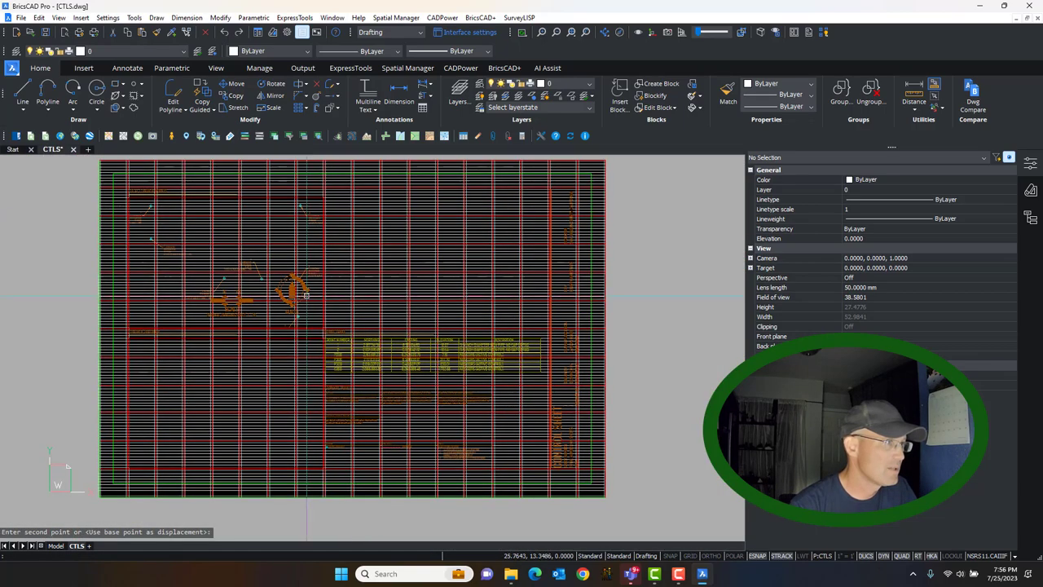
left_click(352, 364)
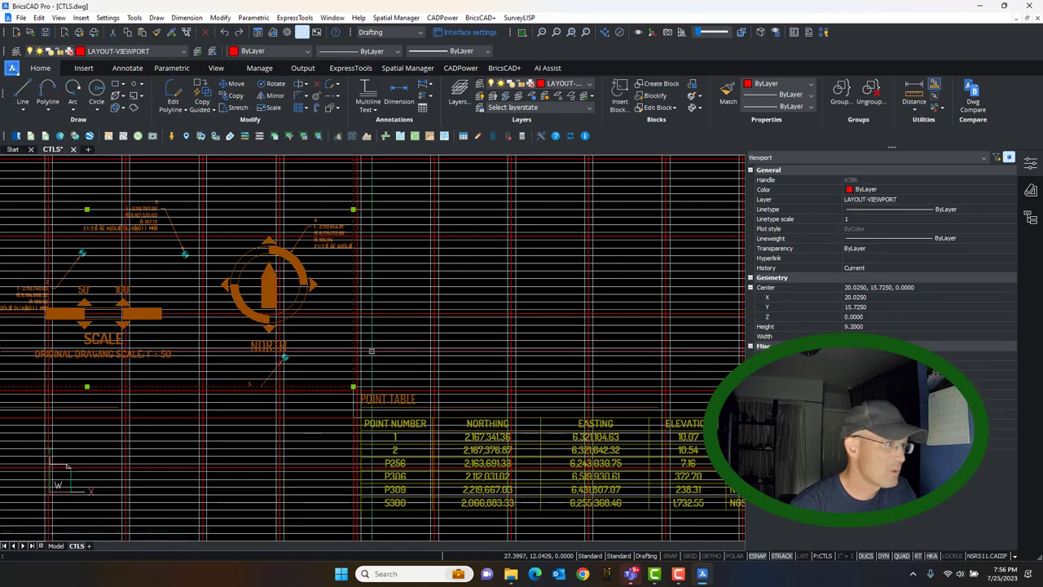
left_click(353, 209)
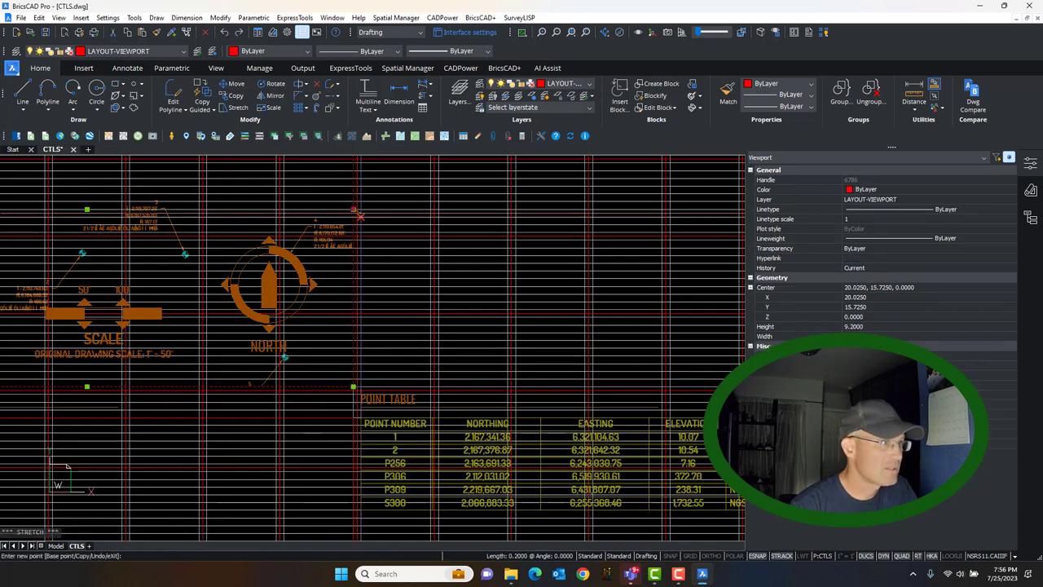
middle_click_drag(548, 241, 145, 228)
scroll(574, 263, "up", 2)
scroll(575, 263, "up", 2)
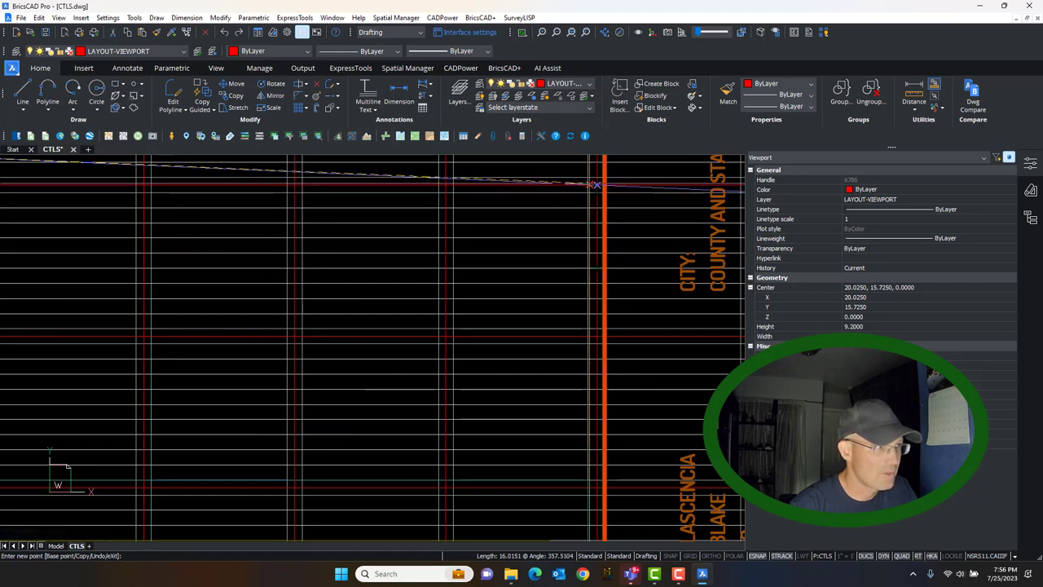
left_click(596, 185)
scroll(562, 318, "down", 5)
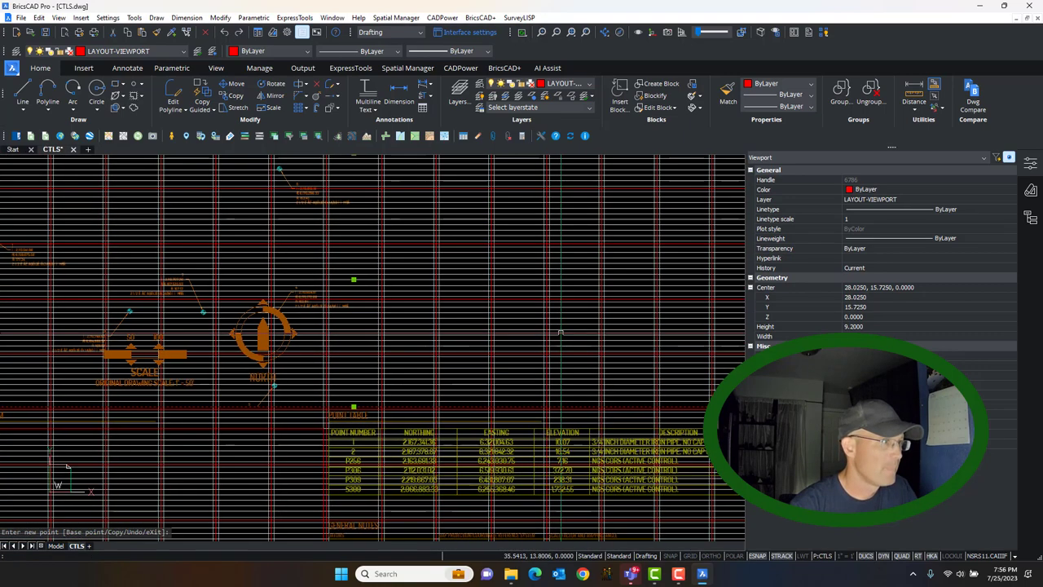
scroll(560, 333, "down", 2)
key("Escape")
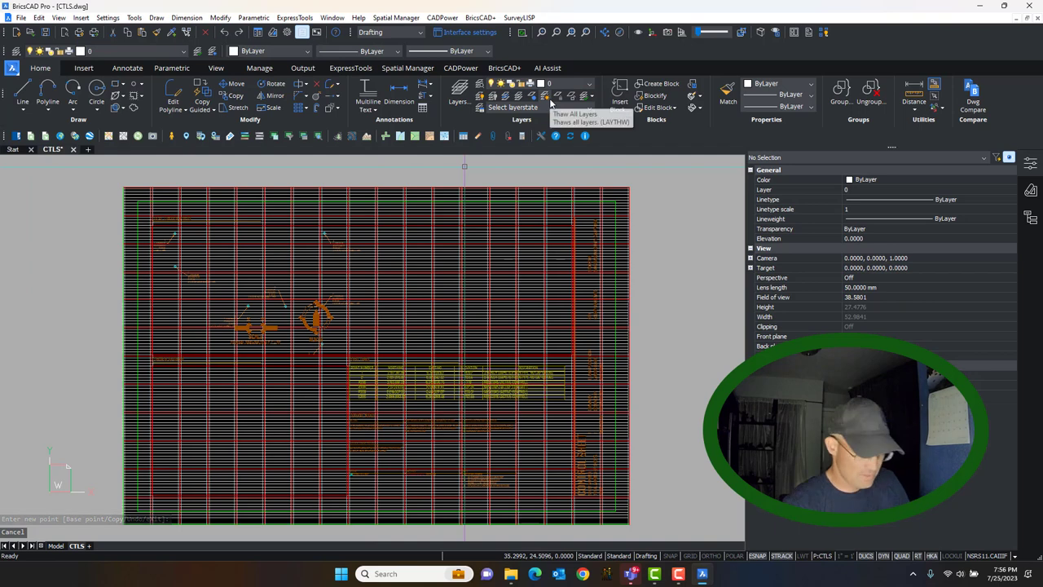
type("layerp")
key("Return")
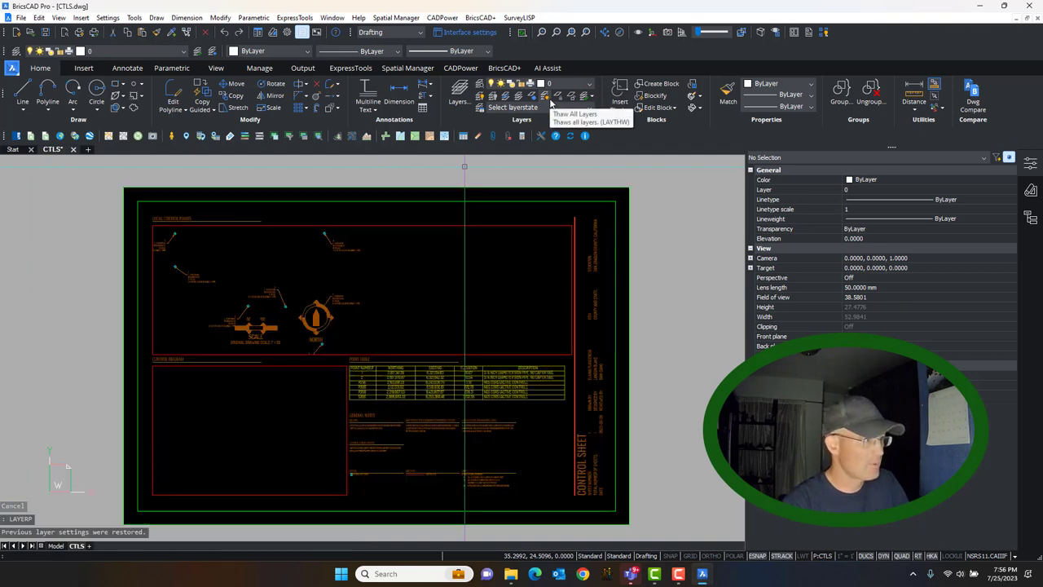
Move the north arrow and the scale bar into the empty right end of the Local Control Points viewport, arrow above scale
scroll(326, 300, "up", 2)
middle_click_drag(318, 328, 305, 342)
scroll(305, 342, "down", 1)
left_click(306, 346)
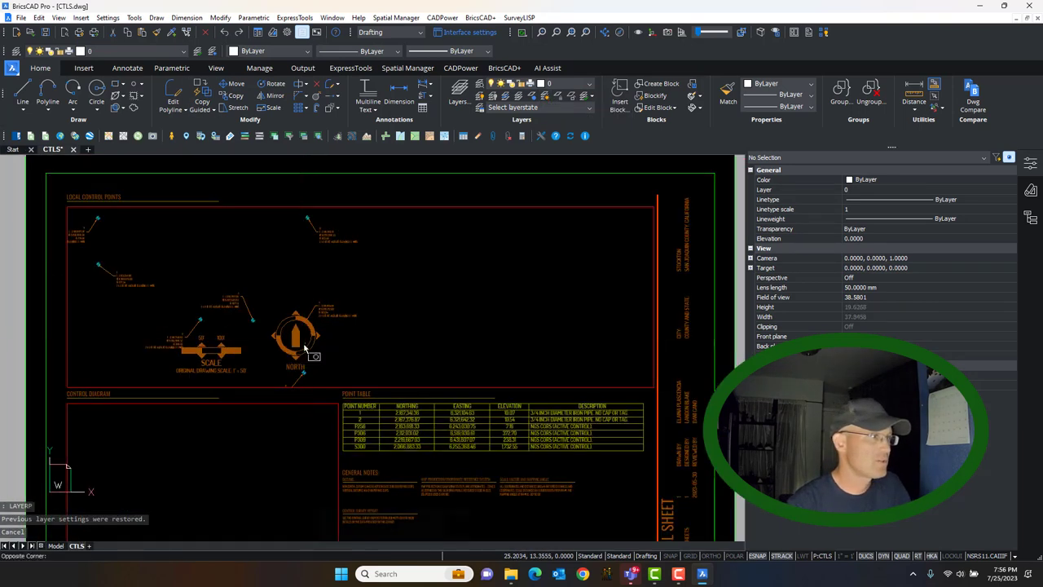
left_click(294, 343)
left_click(295, 342)
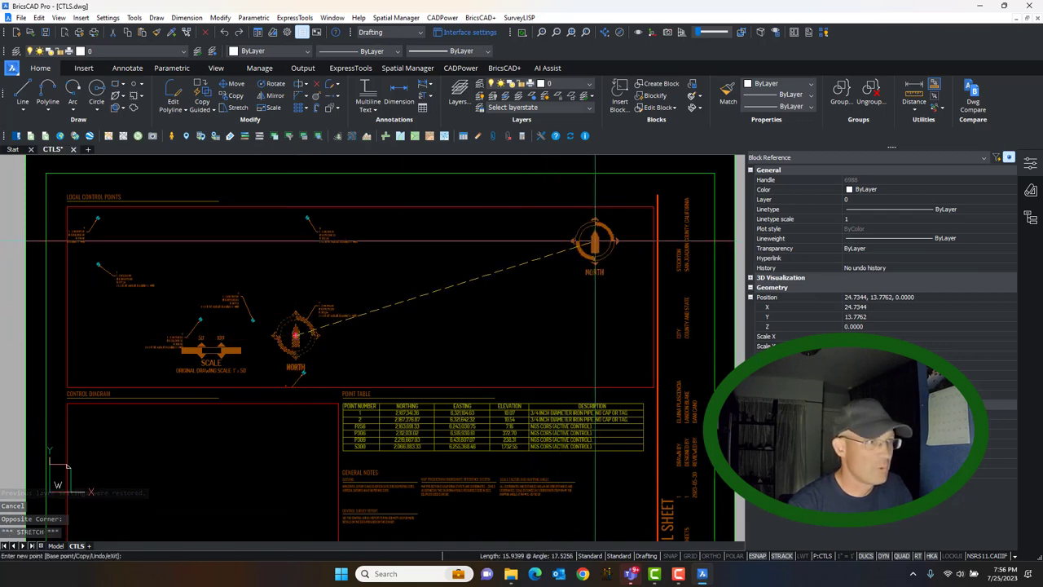
left_click(207, 355)
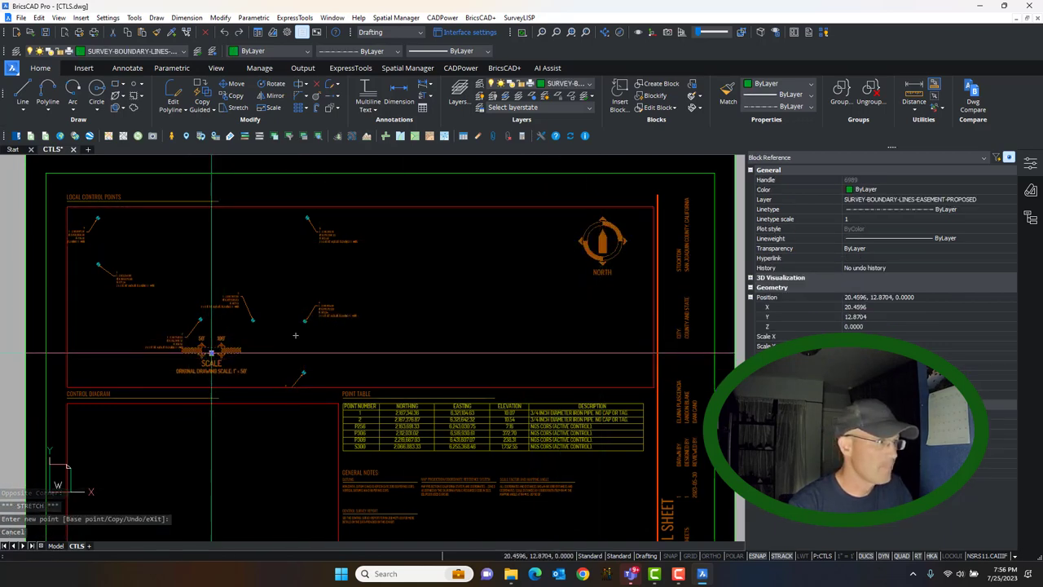
left_click(210, 352)
left_click(599, 335)
key("Escape")
Reposition the model view inside the Local Control Points viewport to center the control points beside the north arrow, and return to paper space
scroll(252, 301, "up", 2)
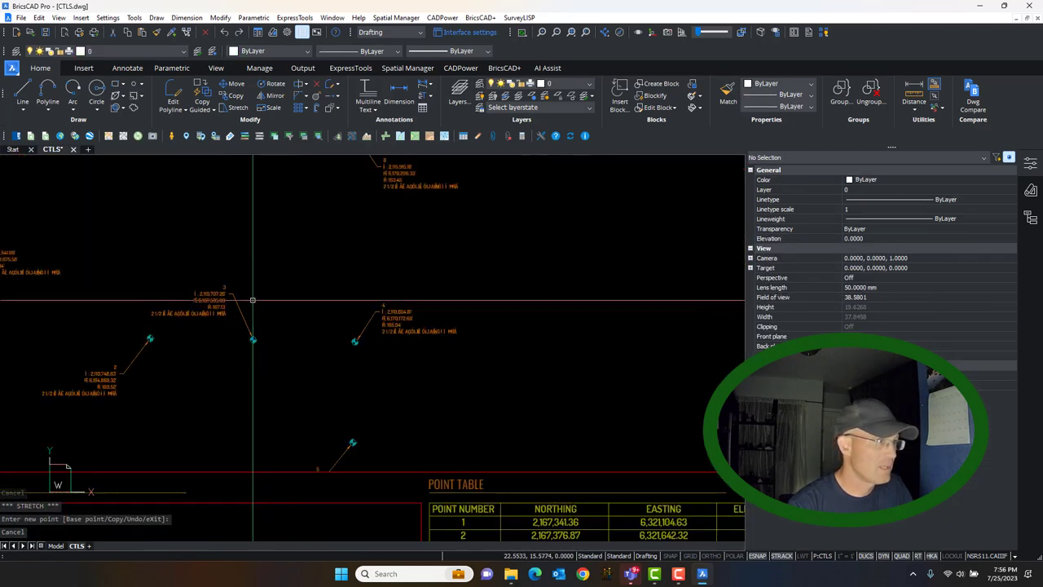
scroll(268, 318, "down", 3)
double_click(273, 326)
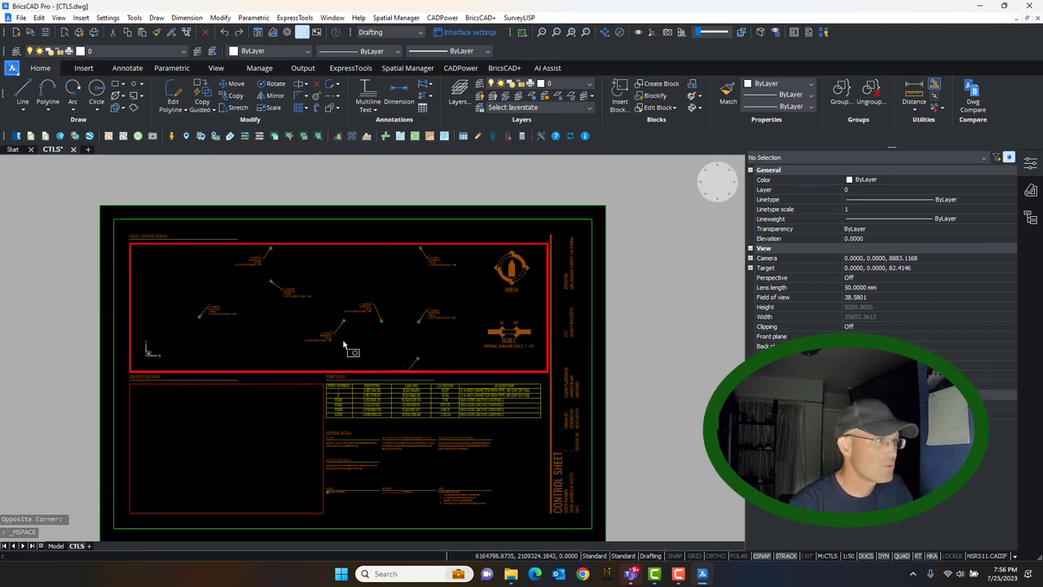
mouse_move(343, 345)
middle_mouse_down()
mouse_move(345, 333)
mouse_move(343, 349)
middle_mouse_up()
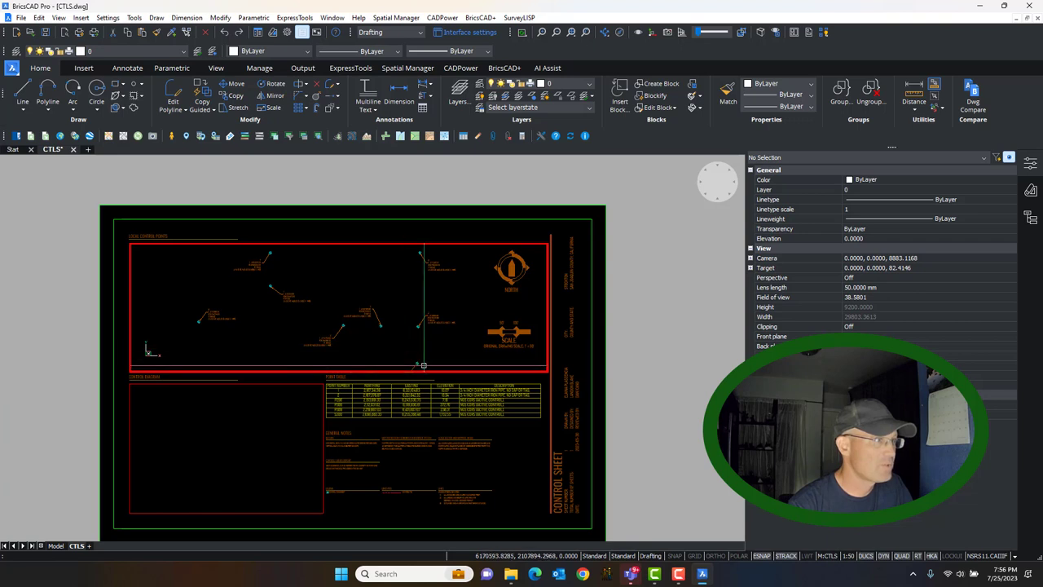
double_click(93, 314)
left_click(407, 243)
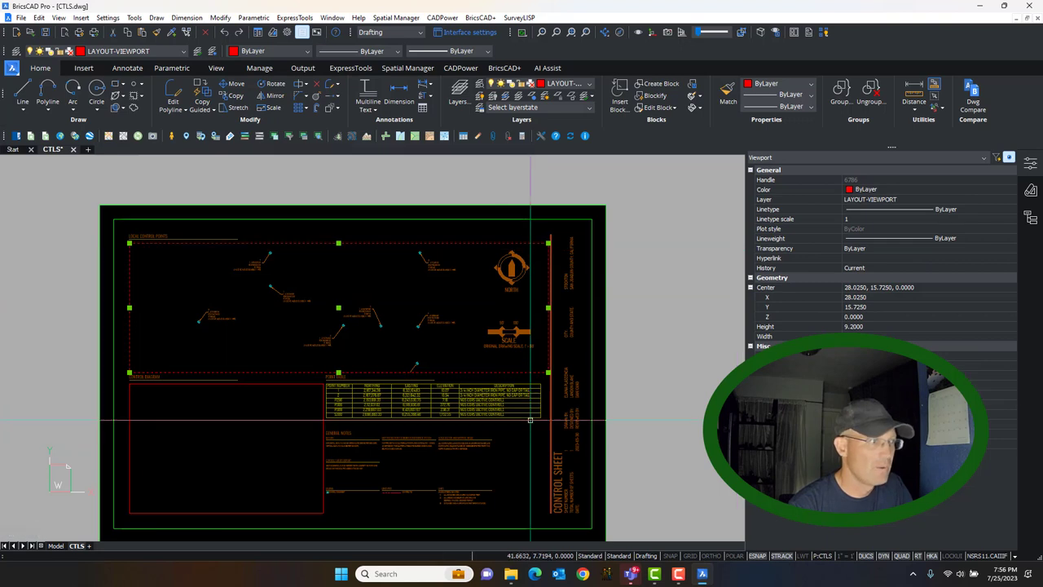
key("Escape")
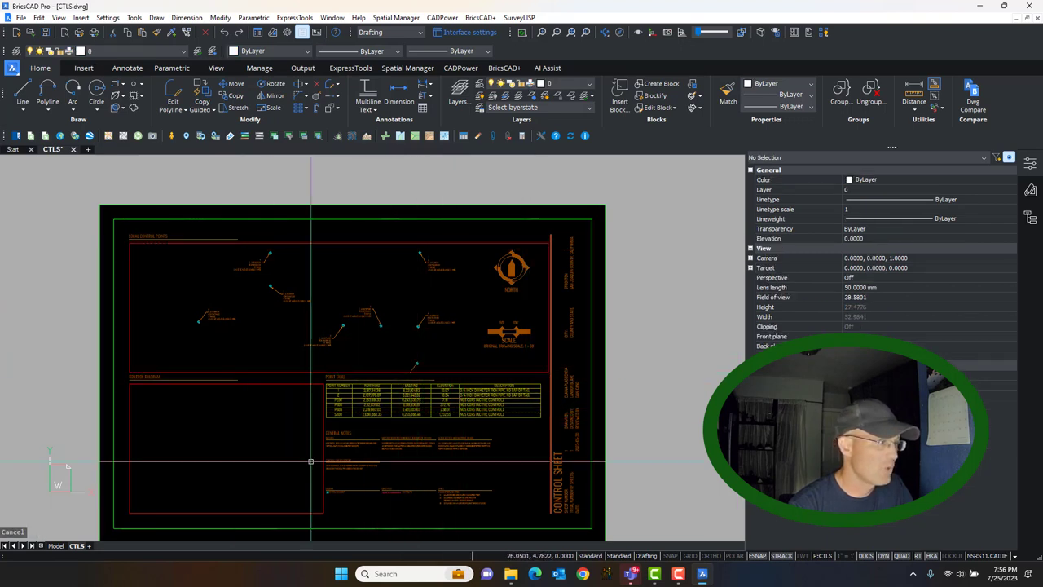
Examine the label and leader of control point 5 in model space
left_click(56, 546)
scroll(443, 389, "up", 10)
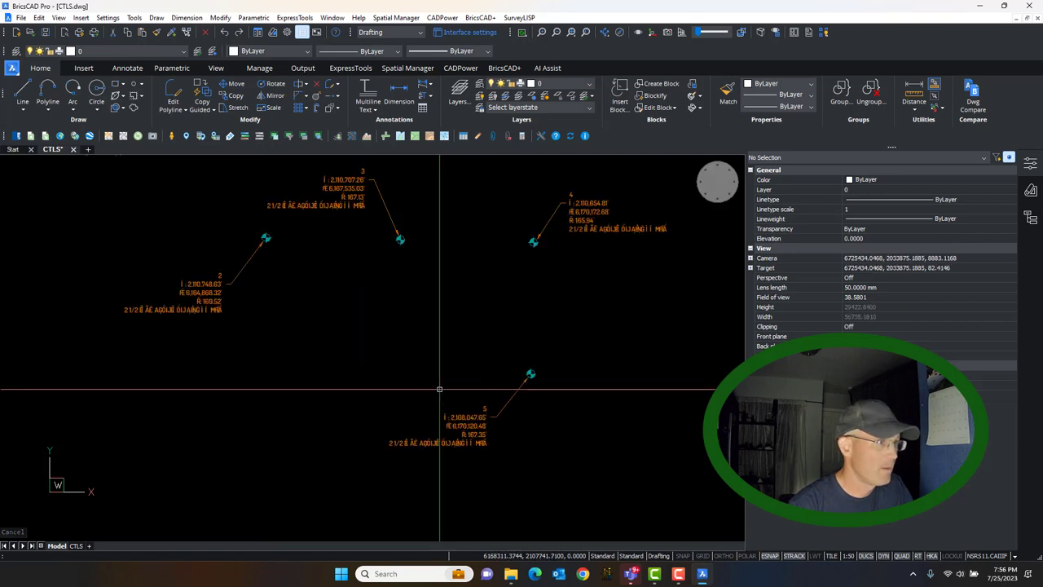
middle_click_drag(536, 441, 448, 435)
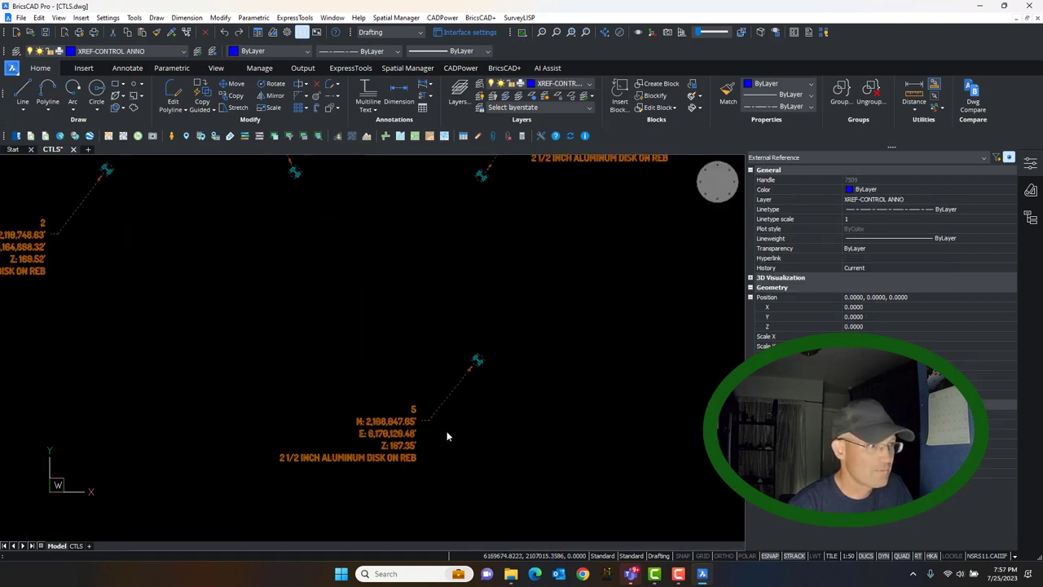
scroll(447, 434, "up", 3)
key("Escape")
left_click(441, 427)
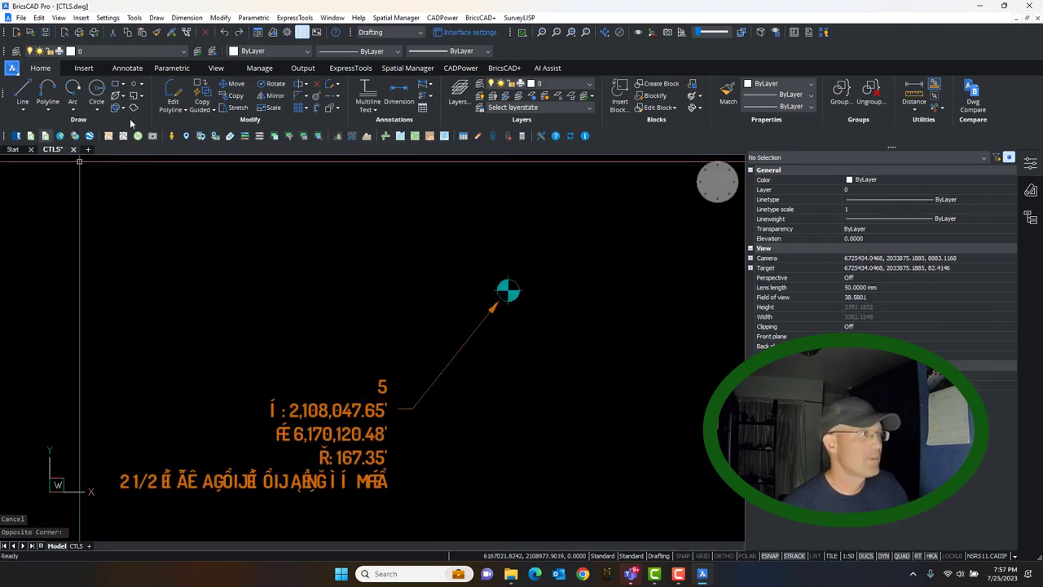
key("Escape")
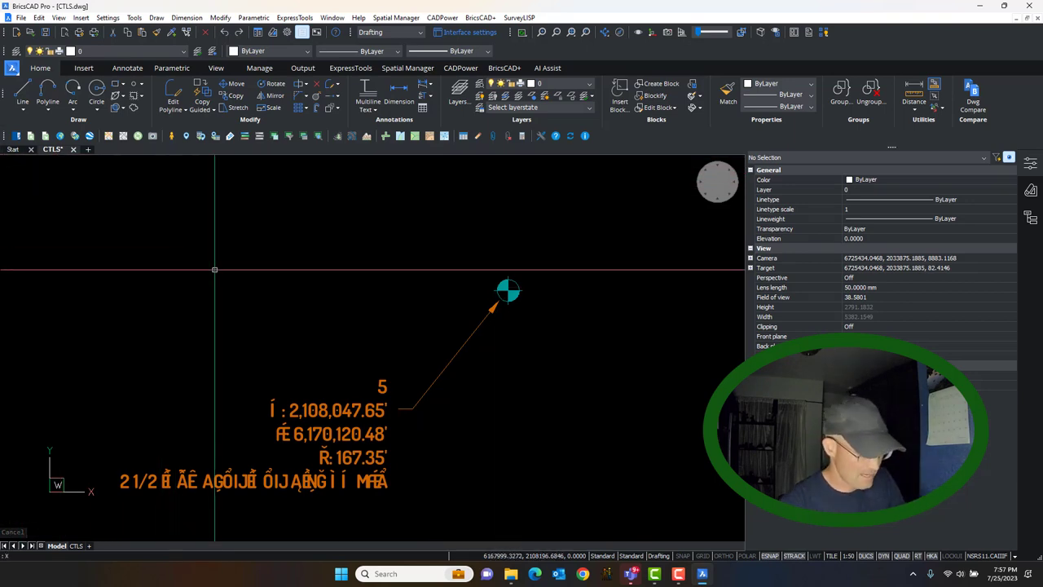
Open the attached CTL ANNO 01000 drawing from the sheet's external references and close the attachments list
key("Return")
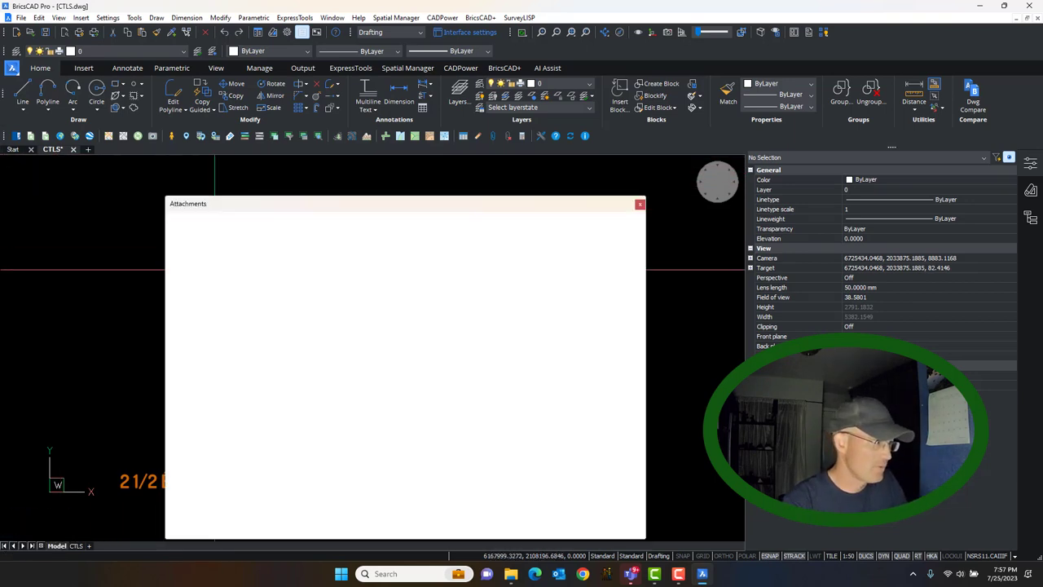
right_click(210, 287)
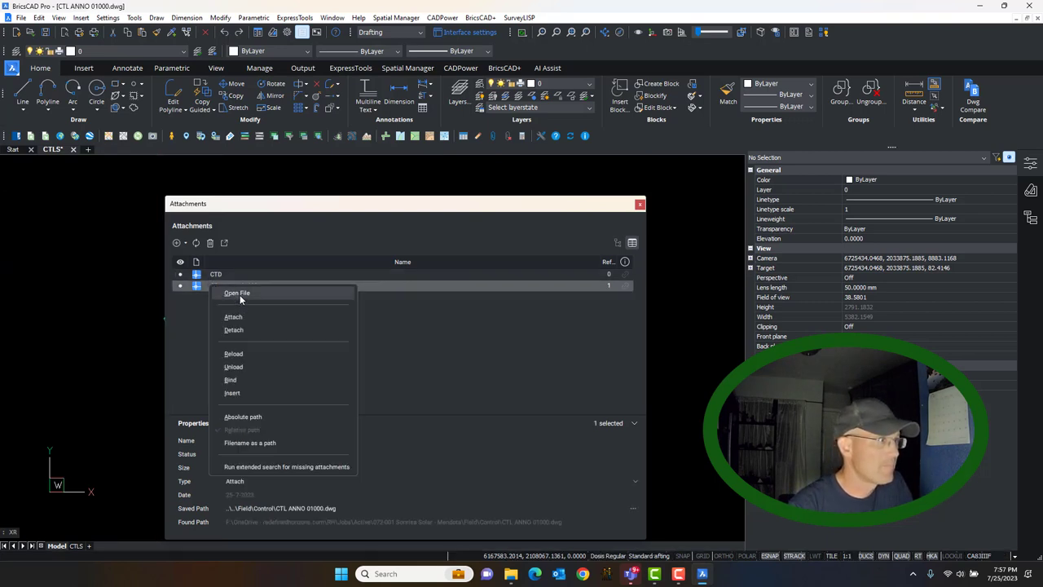
left_click(235, 294)
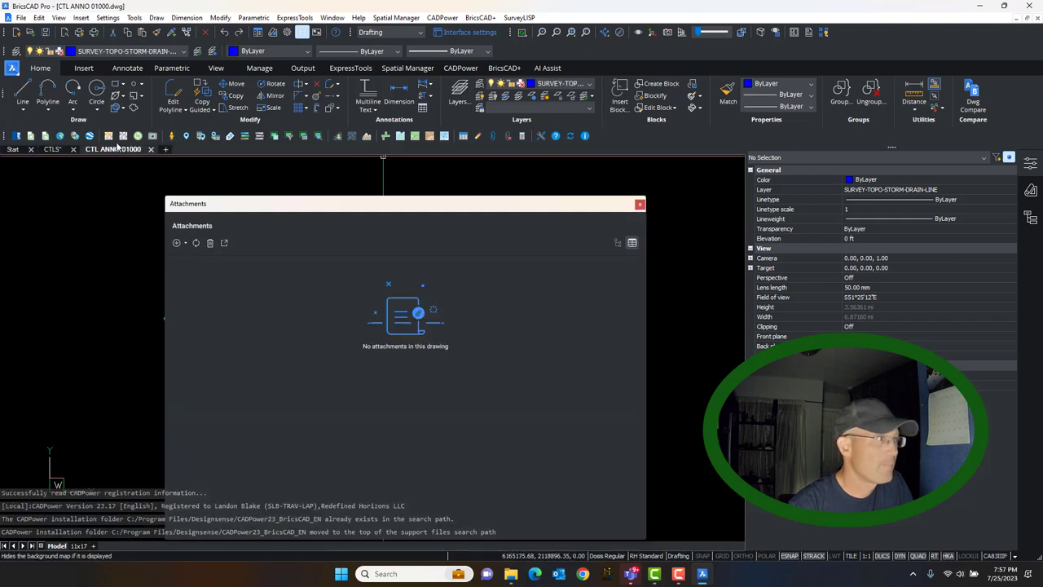
left_click(639, 204)
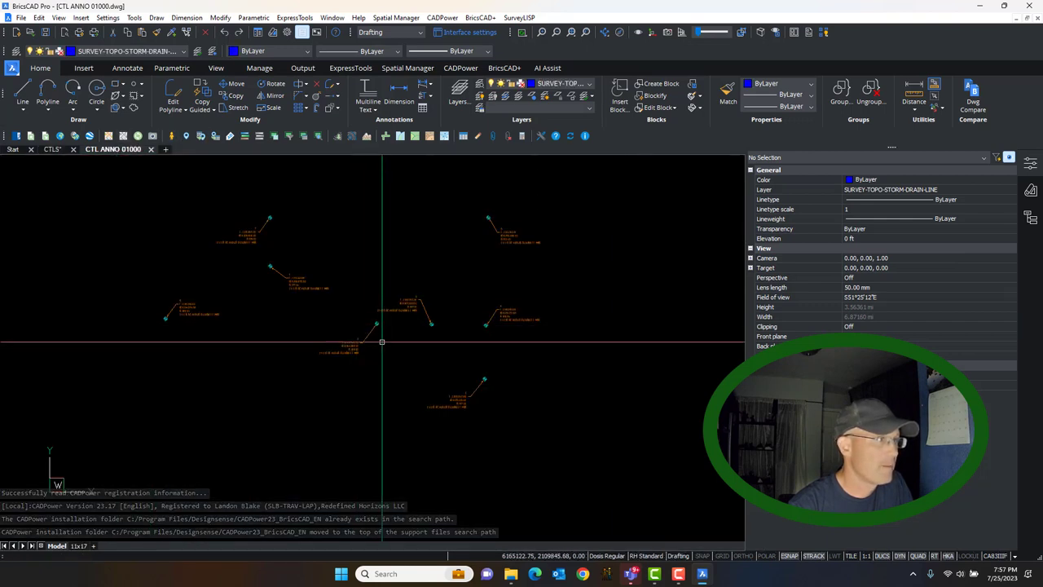
scroll(489, 391, "up", 5)
scroll(544, 360, "up", 2)
left_click(559, 402)
left_click(461, 291)
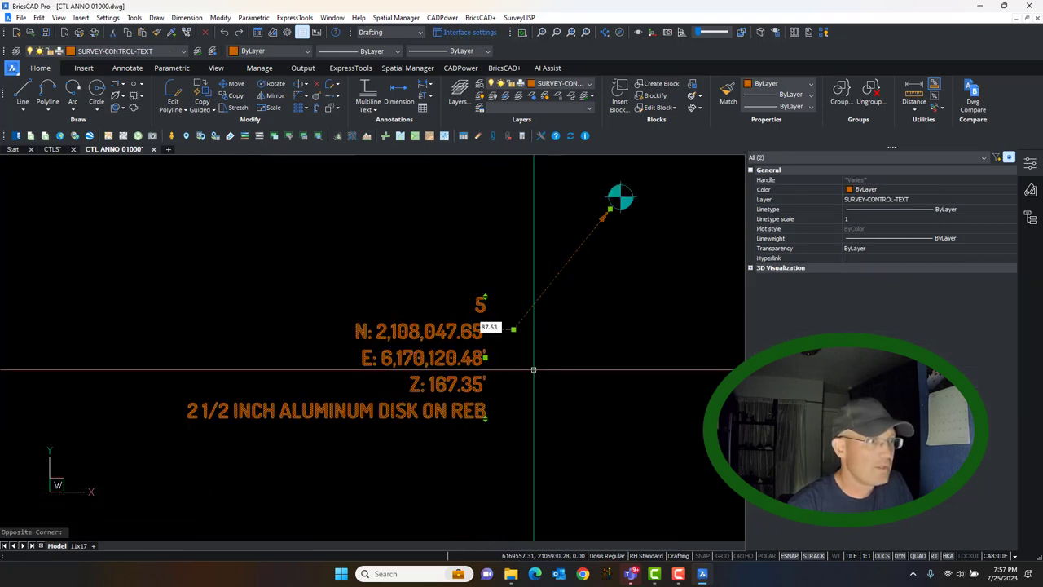
scroll(533, 368, "down", 2)
key("Escape")
Move the control point 5 label together with its leader so that it sits above the point marker
middle_click_drag(535, 377, 510, 426)
type("m")
key("Return")
left_click(468, 362)
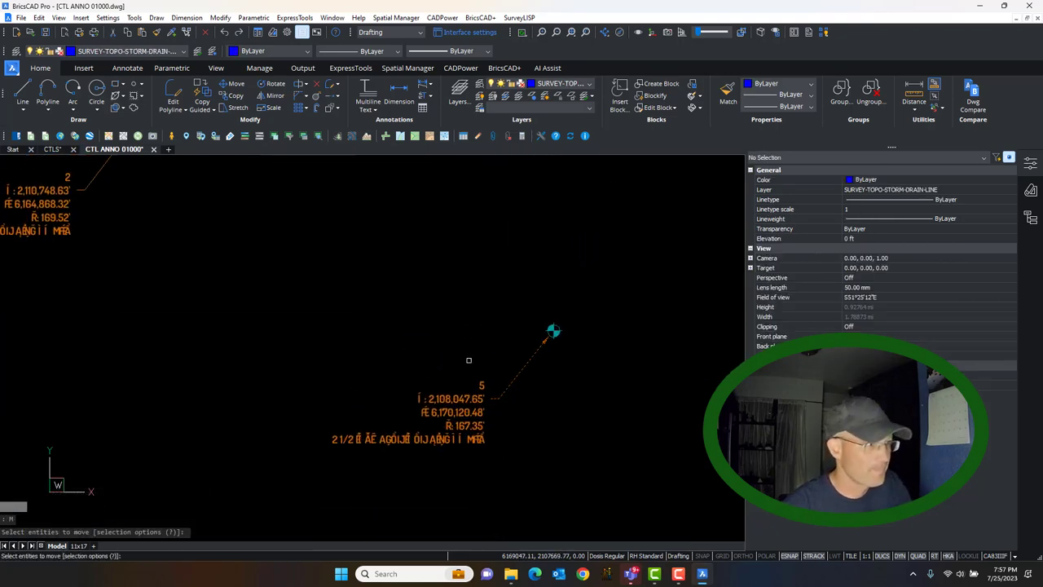
left_click(468, 361)
left_click(466, 354)
left_click(468, 432)
scroll(492, 400, "up", 2)
key("Return")
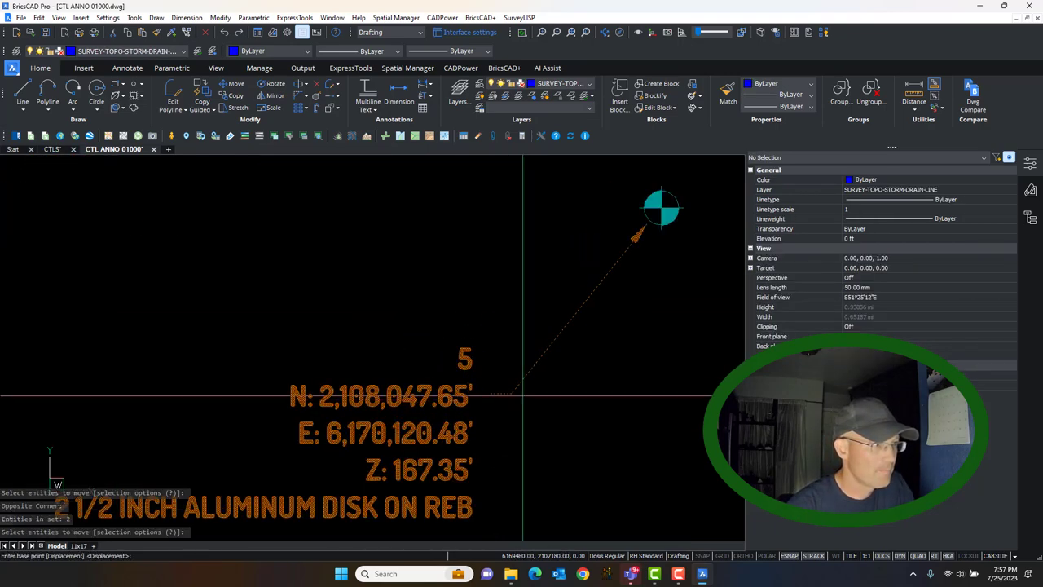
left_click(512, 394)
scroll(528, 457, "down", 5)
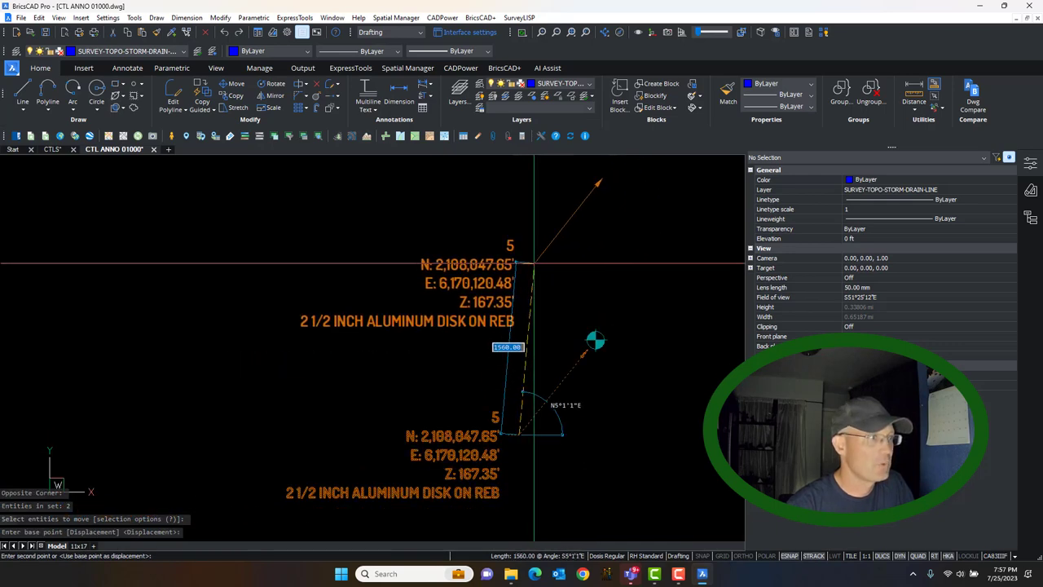
key("Escape")
Stretch the arrowhead end of the point 5 leader down to the edge of its control point marker
left_click(556, 192)
middle_click_drag(573, 203, 565, 233)
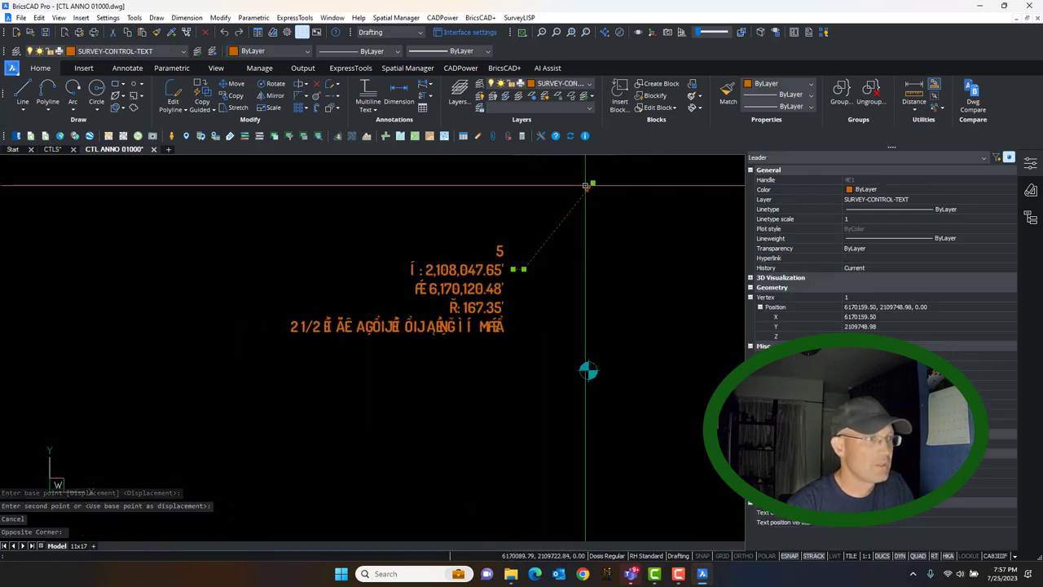
left_click(591, 184)
scroll(572, 326, "up", 2)
scroll(571, 326, "up", 5)
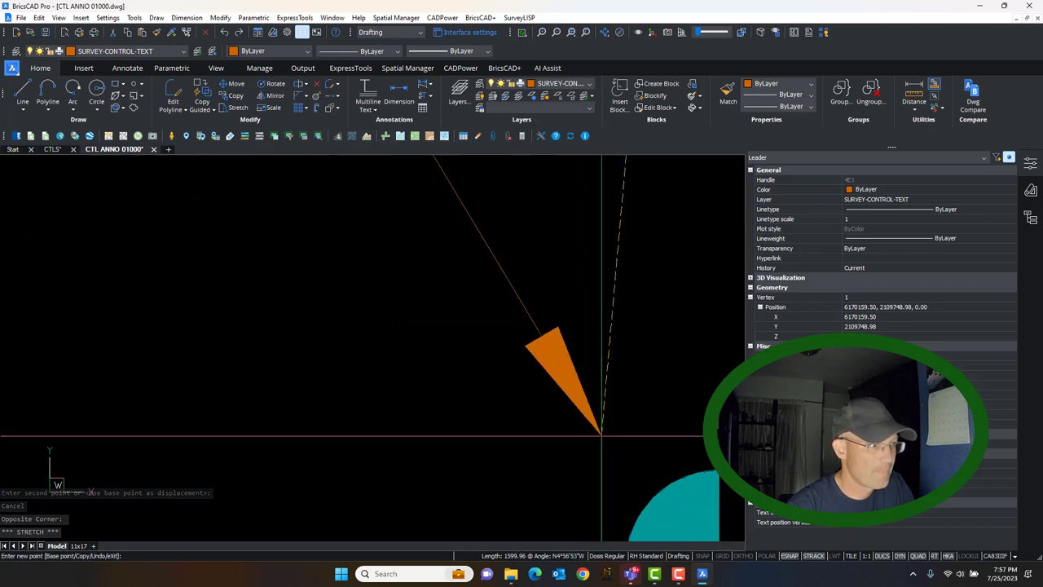
key("Escape")
scroll(326, 359, "down", 6)
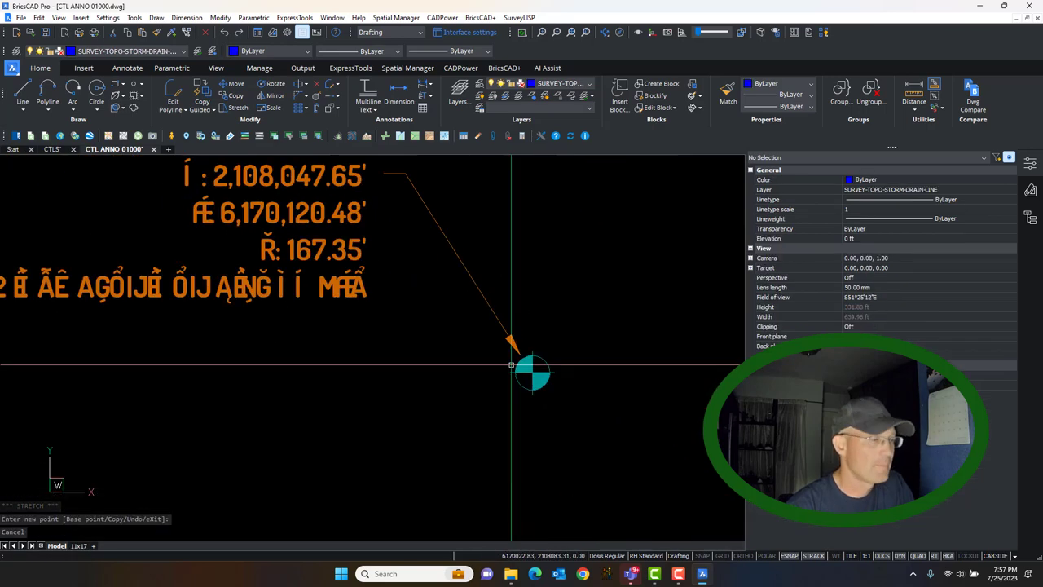
Switch back to the CTLS drawing with the CTL ANNO 01000 external reference reloaded, and save the drawing
scroll(279, 348, "down", 5)
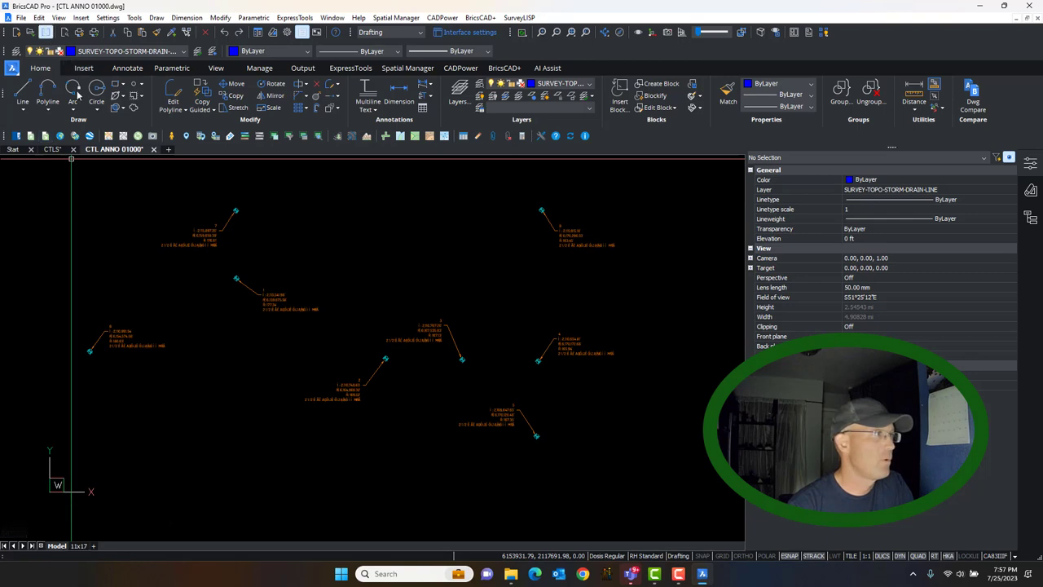
left_click(51, 149)
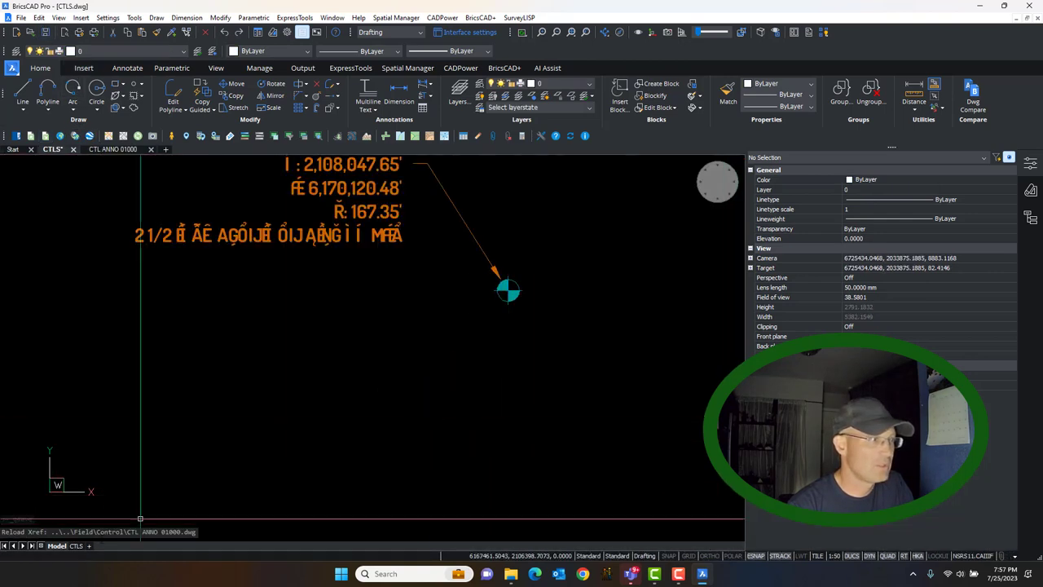
scroll(239, 361, "down", 5)
middle_click_drag(213, 375, 421, 478)
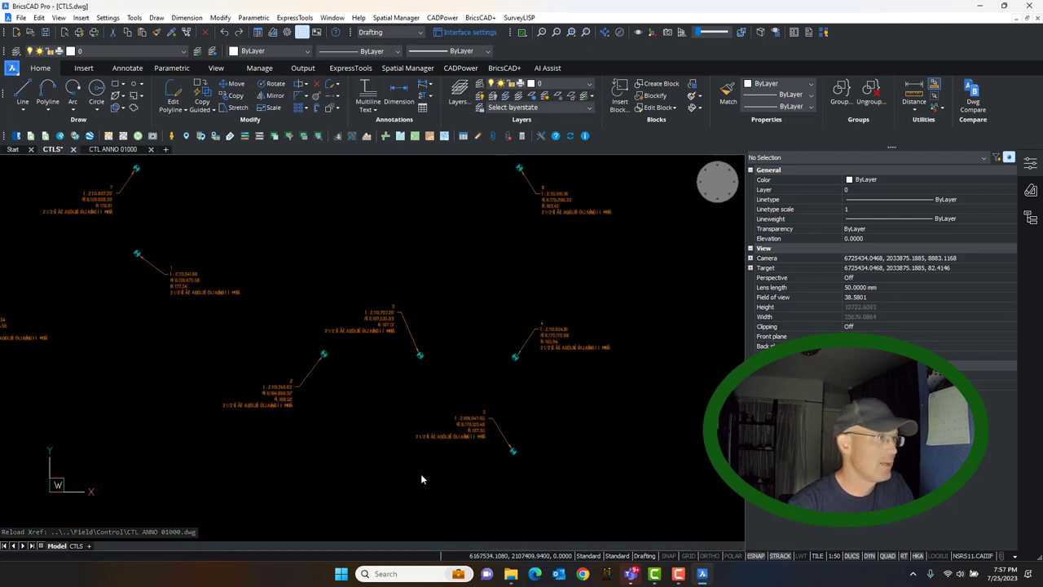
scroll(410, 454, "down", 1)
middle_click_drag(331, 428, 377, 403)
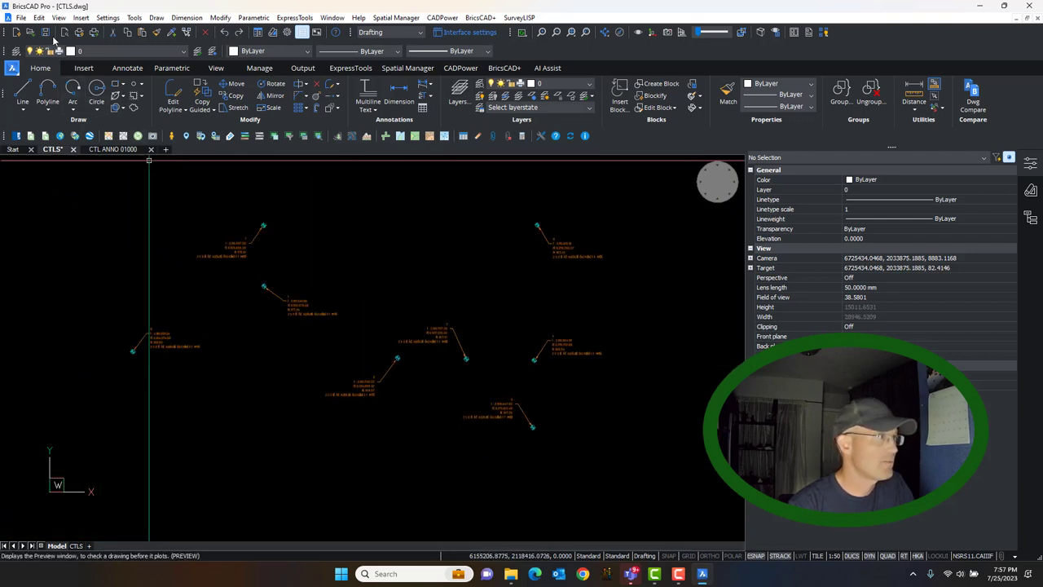
left_click(48, 33)
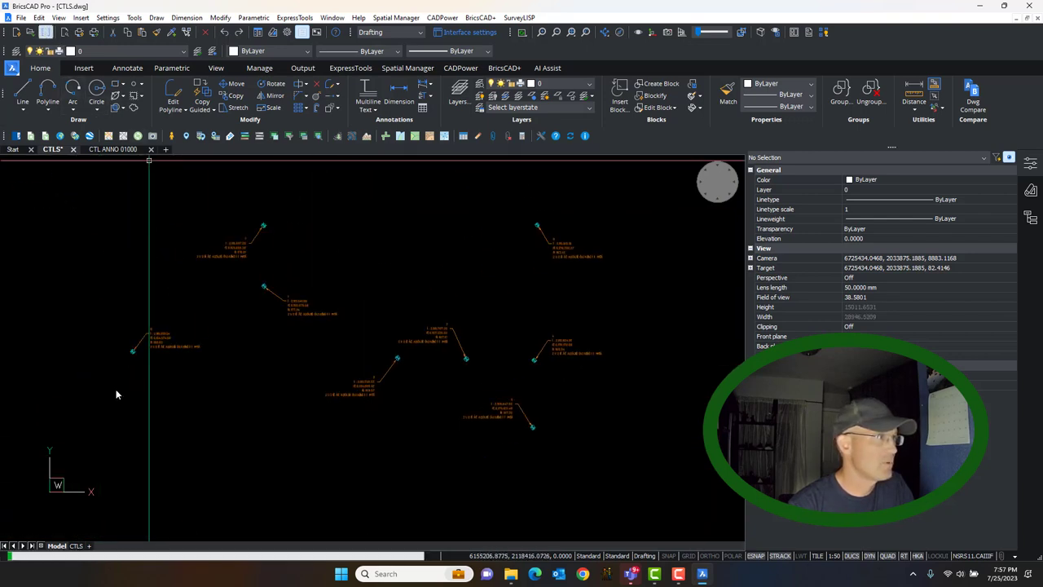
Open the CTLS layout and examine the point labels, north arrow and scale bar in the Local Control Points viewport
left_click(77, 546)
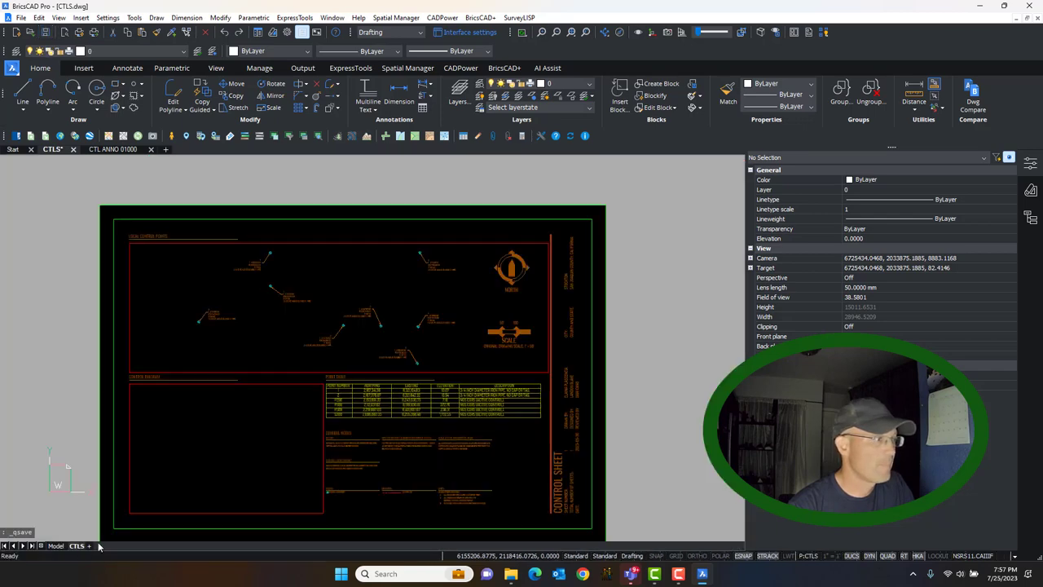
scroll(354, 288, "up", 3)
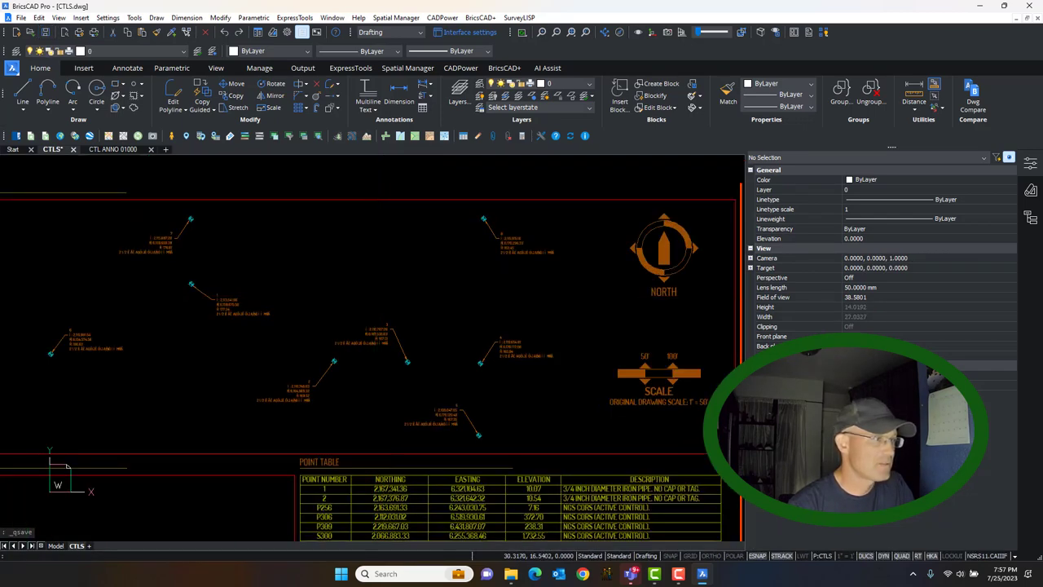
scroll(392, 310, "down", 3)
middle_click_drag(365, 347, 331, 296)
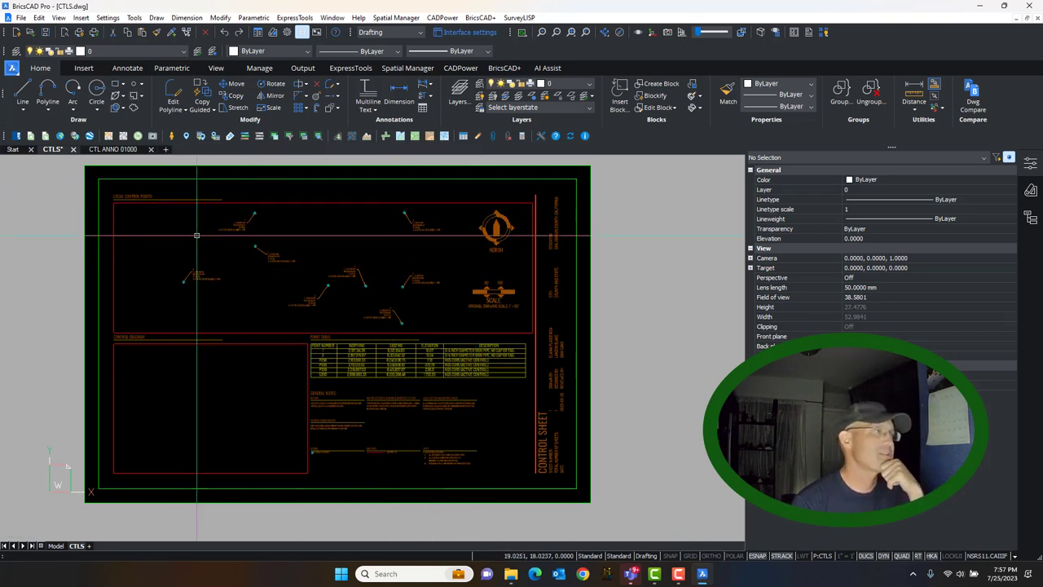
scroll(391, 303, "up", 2)
scroll(380, 298, "down", 2)
middle_click_drag(329, 295, 328, 325)
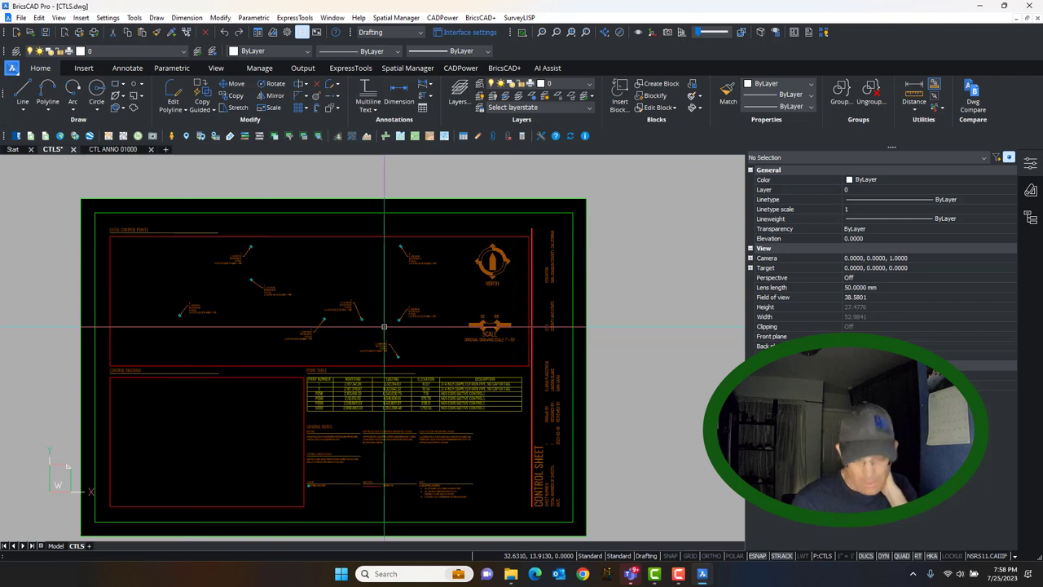
mouse_move(283, 237)
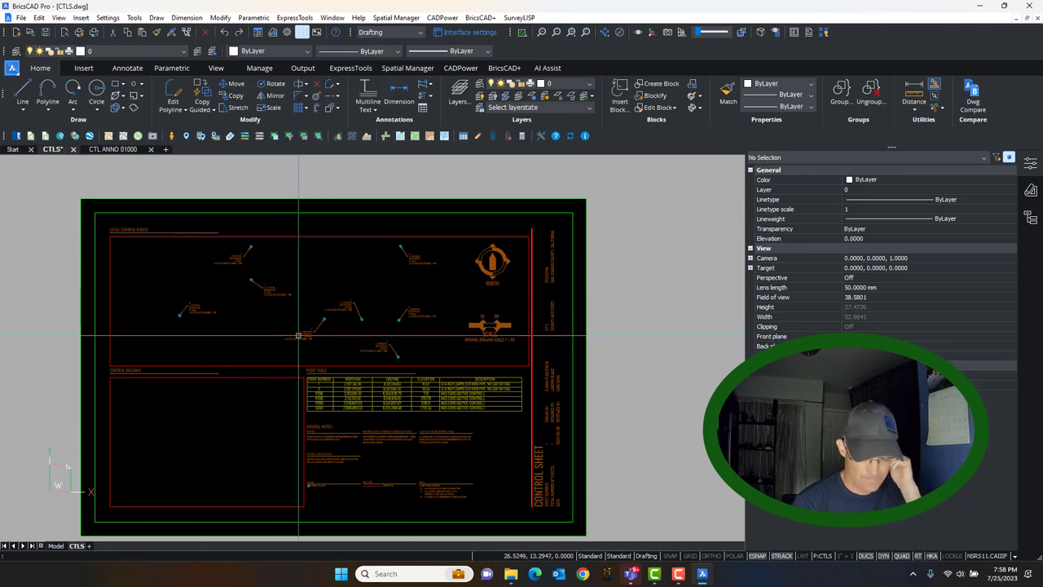
scroll(300, 336, "up", 5)
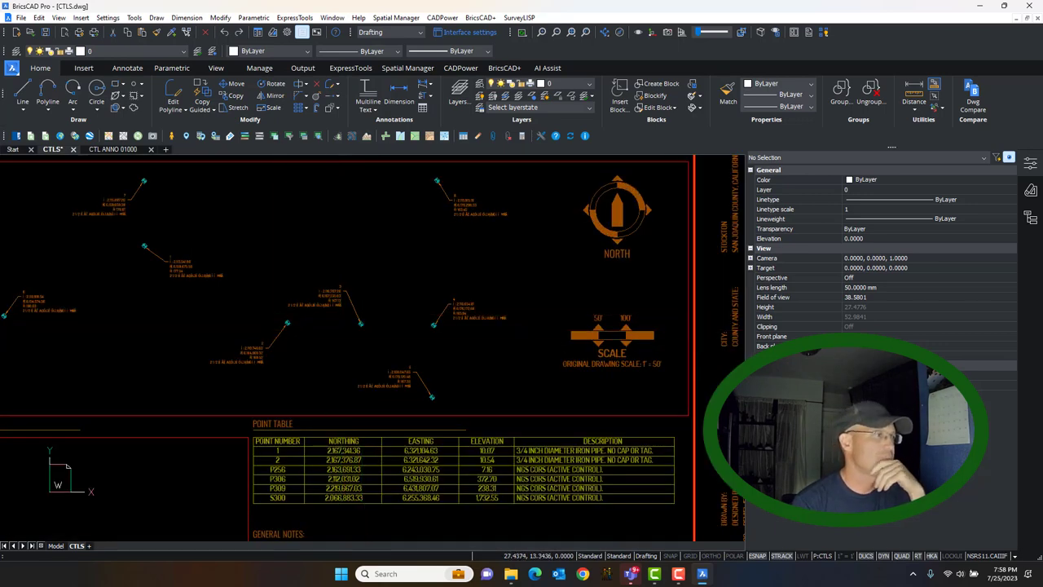
scroll(331, 344, "down", 5)
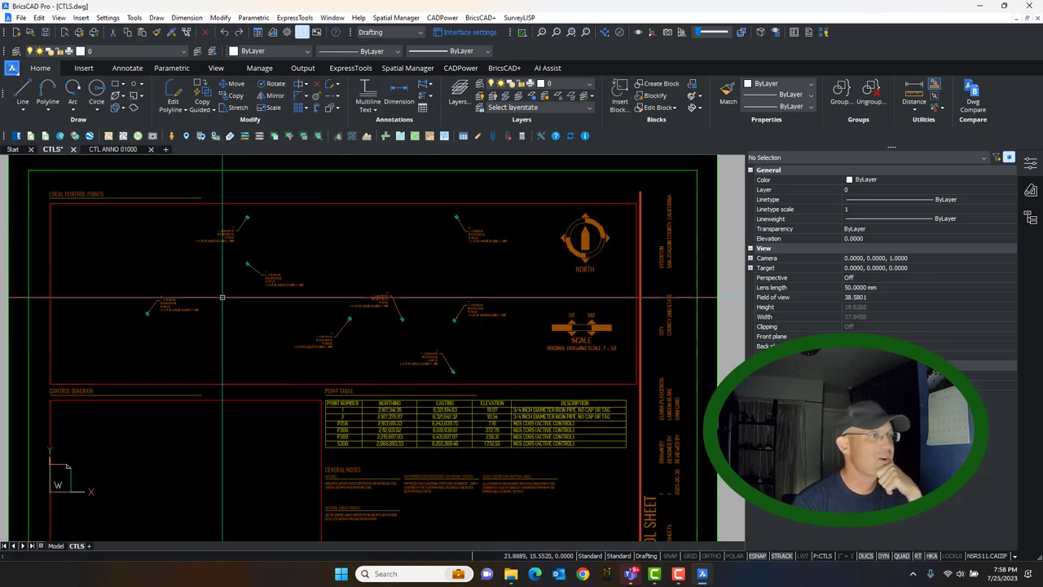
scroll(396, 366, "down", 2)
scroll(397, 367, "up", 3)
scroll(555, 310, "down", 3)
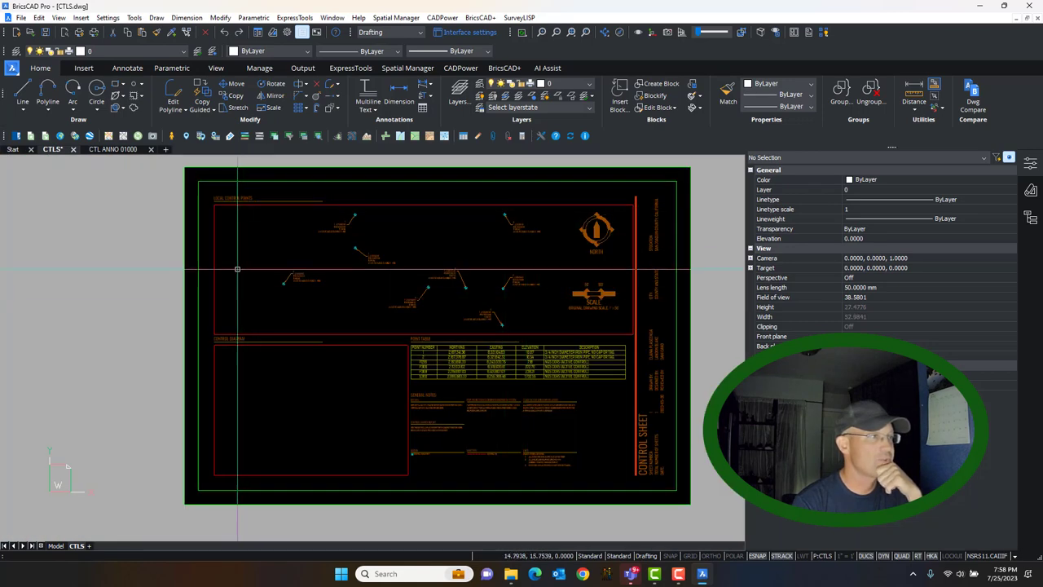
Examine the point table, general notes and empty Control Diagram viewport against the overall sheet arrangement
scroll(509, 238, "up", 2)
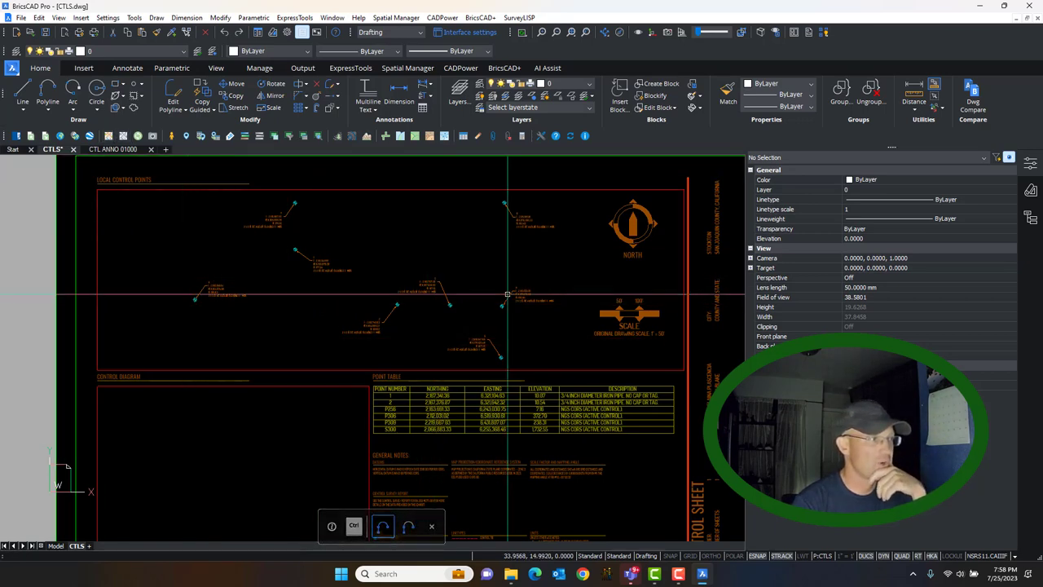
scroll(348, 375, "up", 3)
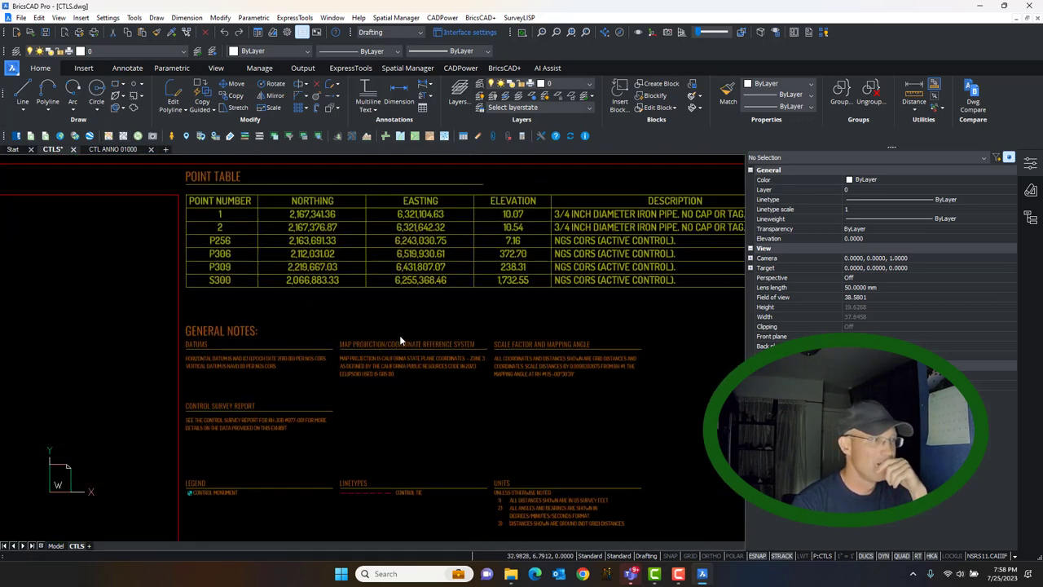
scroll(330, 331, "down", 3)
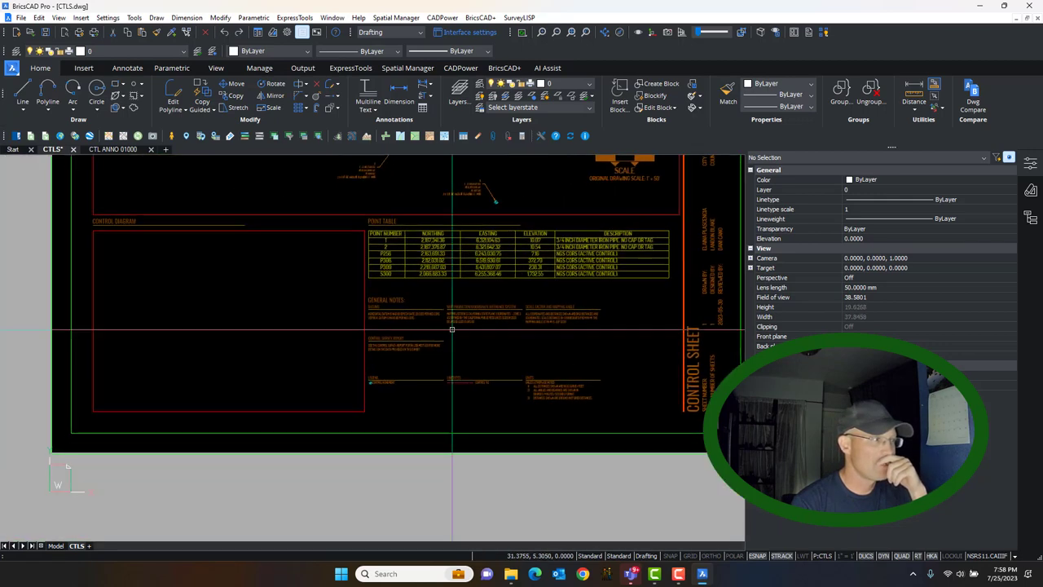
mouse_move(226, 334)
middle_mouse_down()
mouse_move(319, 358)
mouse_move(293, 383)
middle_mouse_up()
scroll(287, 353, "up", 2)
scroll(314, 369, "down", 3)
scroll(298, 386, "up", 3)
scroll(222, 397, "down", 5)
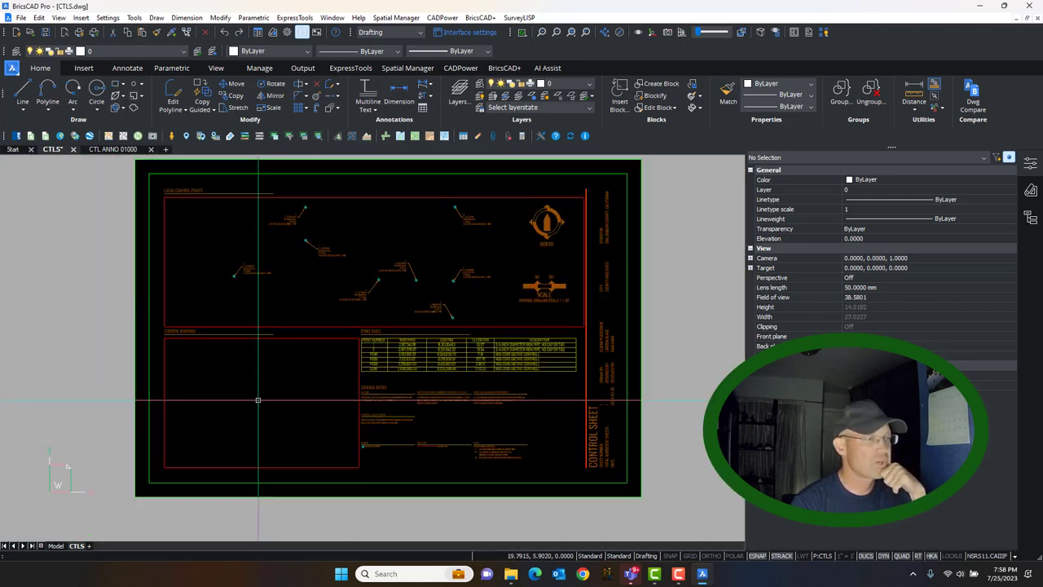
scroll(347, 414, "up", 2)
middle_click_drag(272, 404, 369, 428)
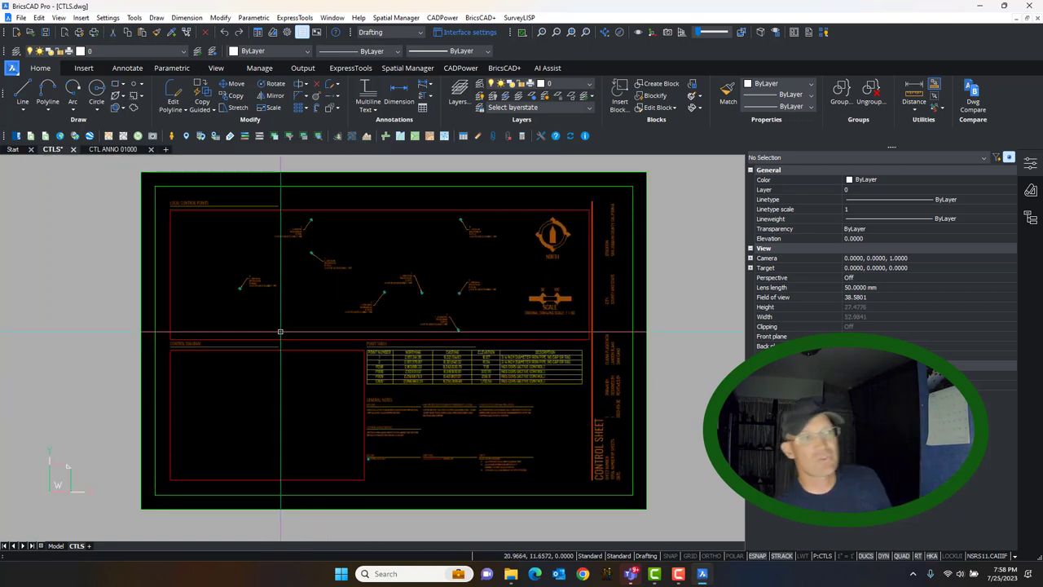
scroll(458, 261, "up", 2)
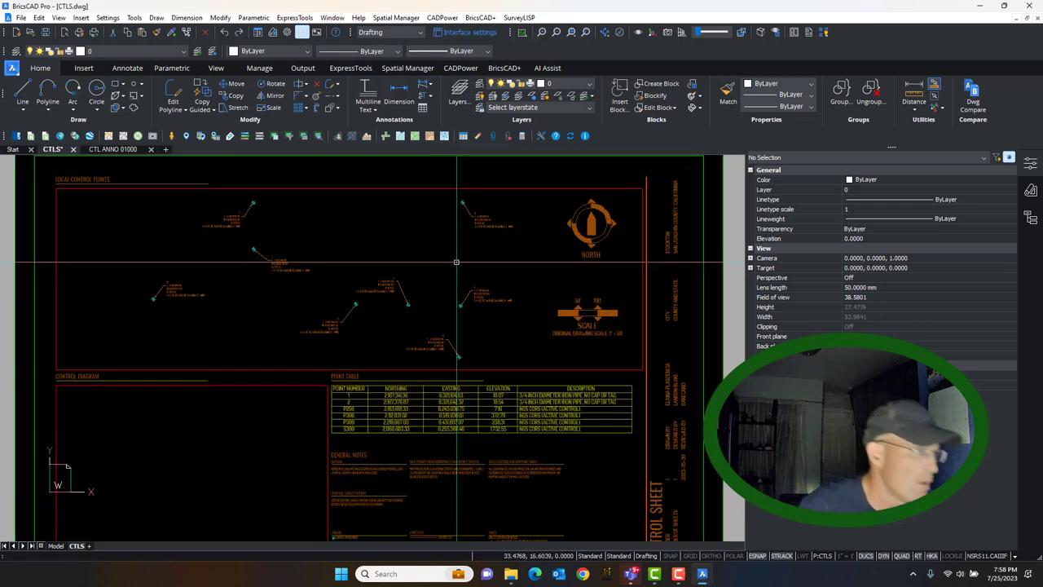
scroll(457, 277, "down", 2)
mouse_move(441, 340)
middle_mouse_down()
mouse_move(430, 317)
mouse_move(431, 334)
middle_mouse_up()
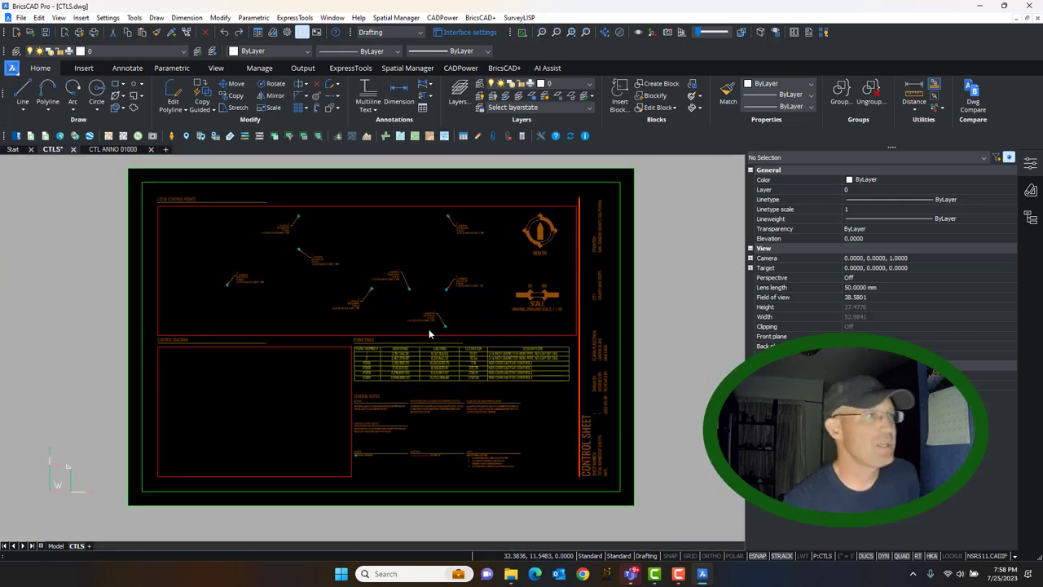